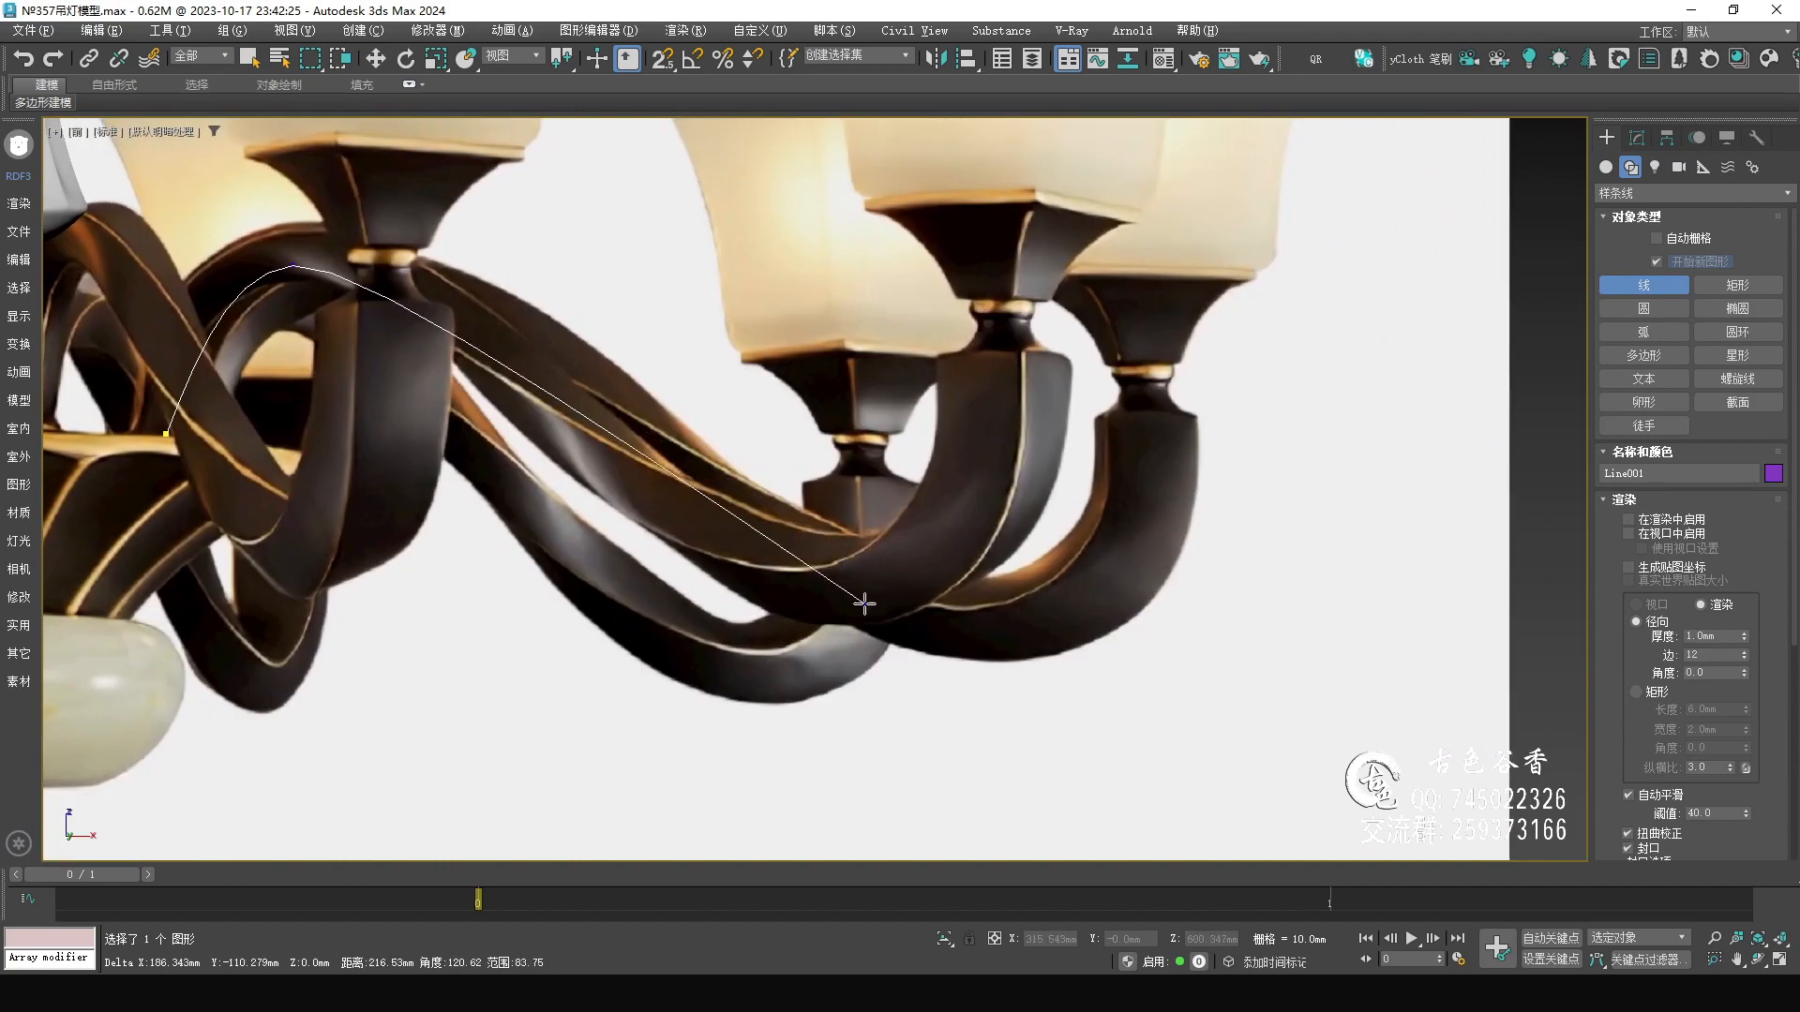
- Finish tracing the chandelier arm with the Line tool, curving around its lowest bend and ending at the outer lamp cup
left_click_drag(1013, 626, 1177, 490)
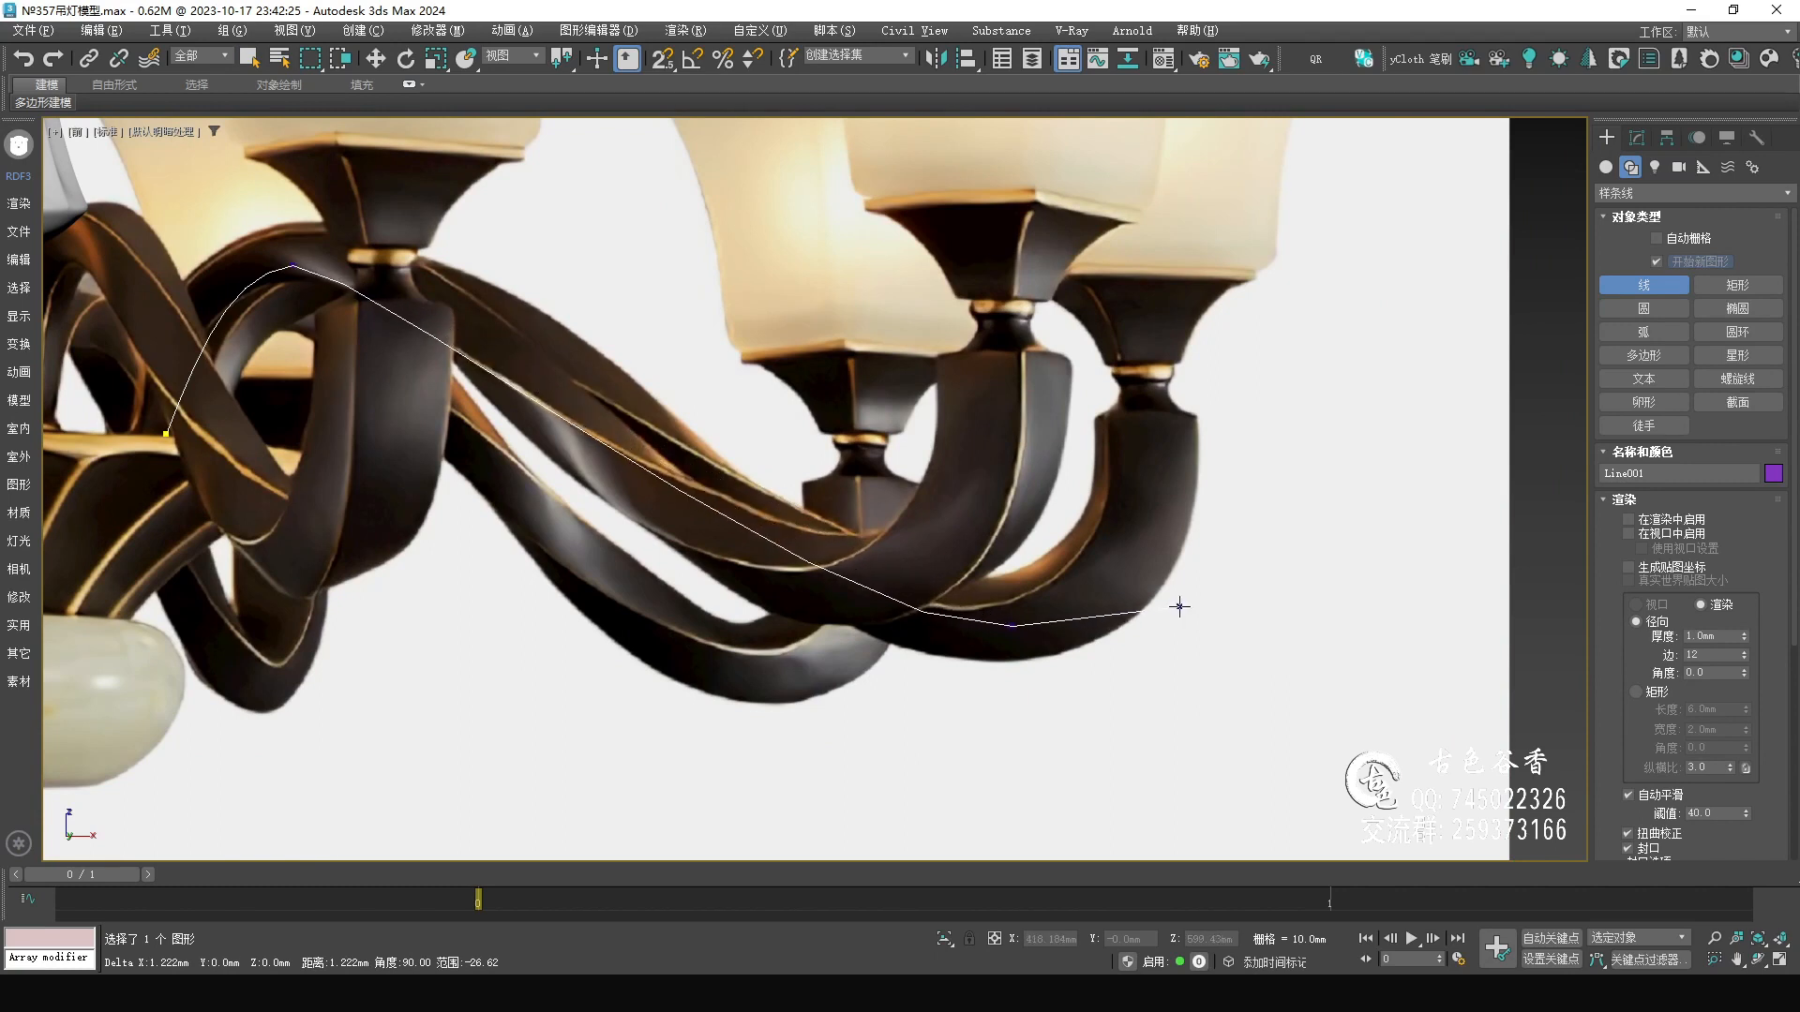
left_click(1165, 388)
right_click(1305, 450)
right_click(1233, 470)
- Move the arm spline's upper bend vertex to follow the crest of the reference arm
middle_click_drag(1234, 469, 938, 515)
key("1")
middle_click_drag(559, 365, 752, 425)
left_click_drag(568, 283, 662, 334)
scroll(662, 334, "up", 2)
middle_click_drag(662, 333, 703, 412)
key("w")
left_click_drag(790, 367, 754, 334)
- Convert the arm spline's inner start vertex to Bezier and adjust its handle to shape the rising curve
left_click_drag(500, 593, 575, 614)
right_click(541, 609)
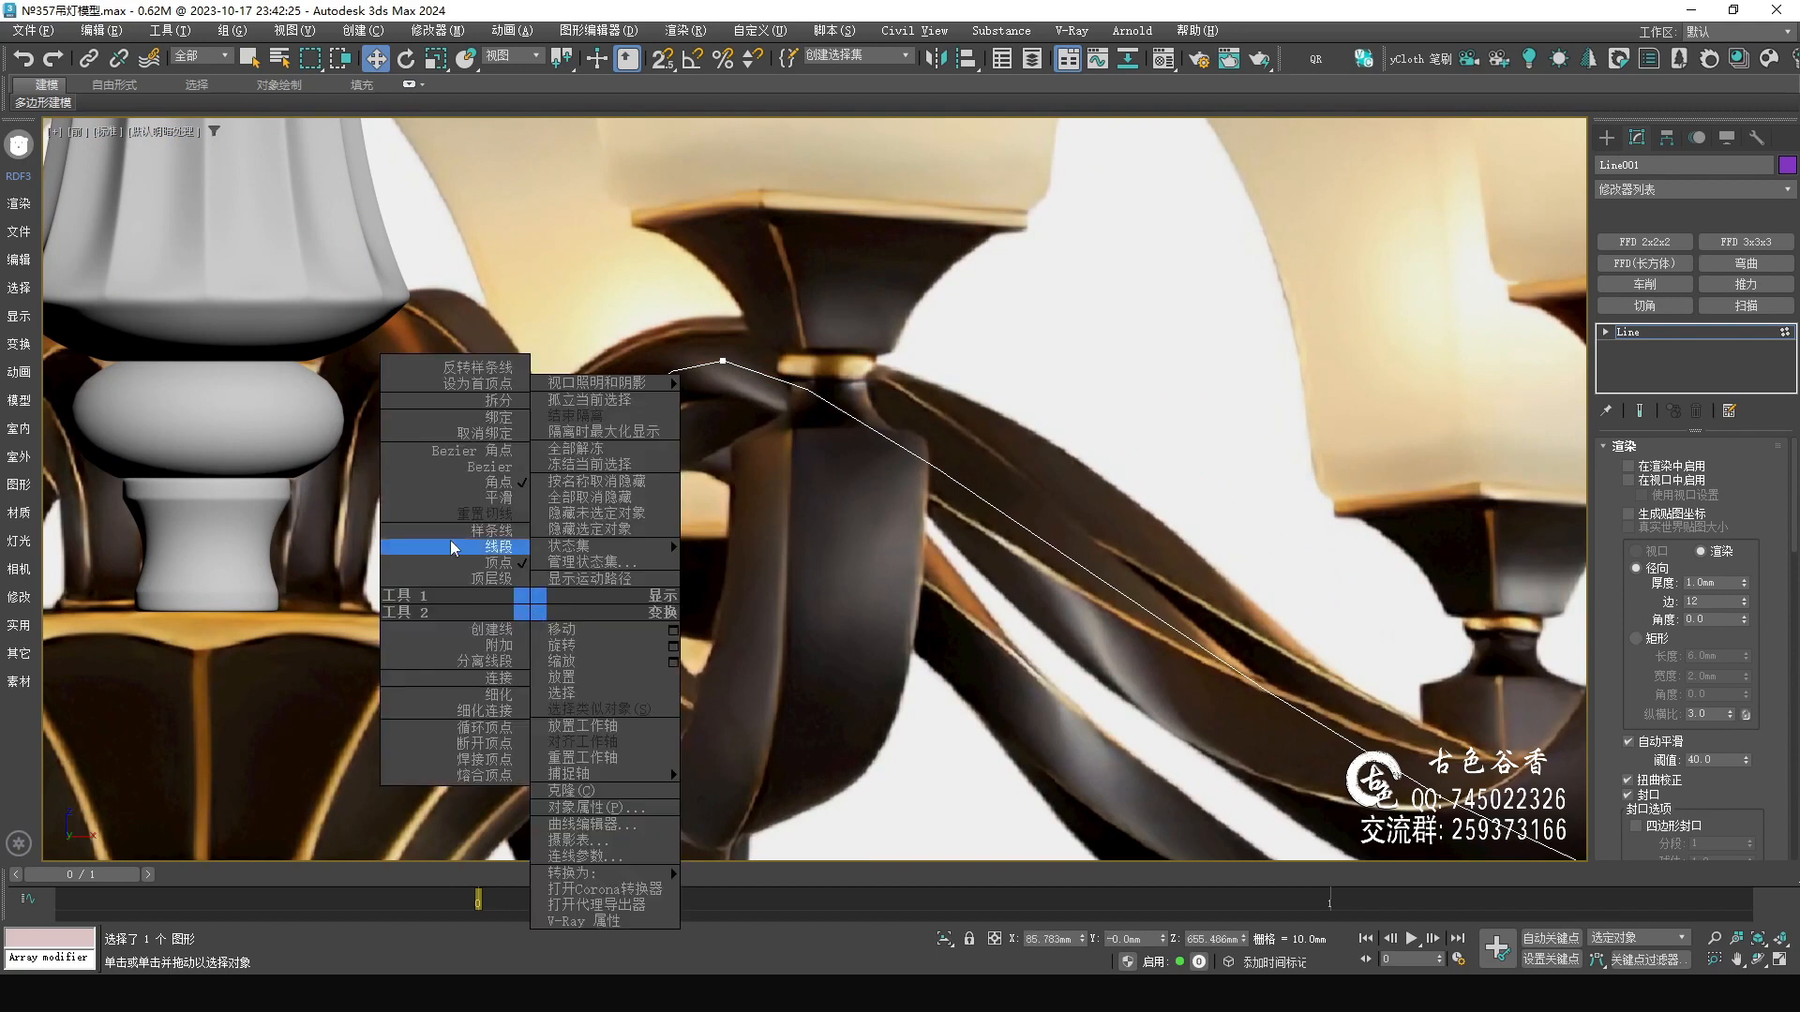
left_click(486, 466)
left_click_drag(552, 491, 504, 466)
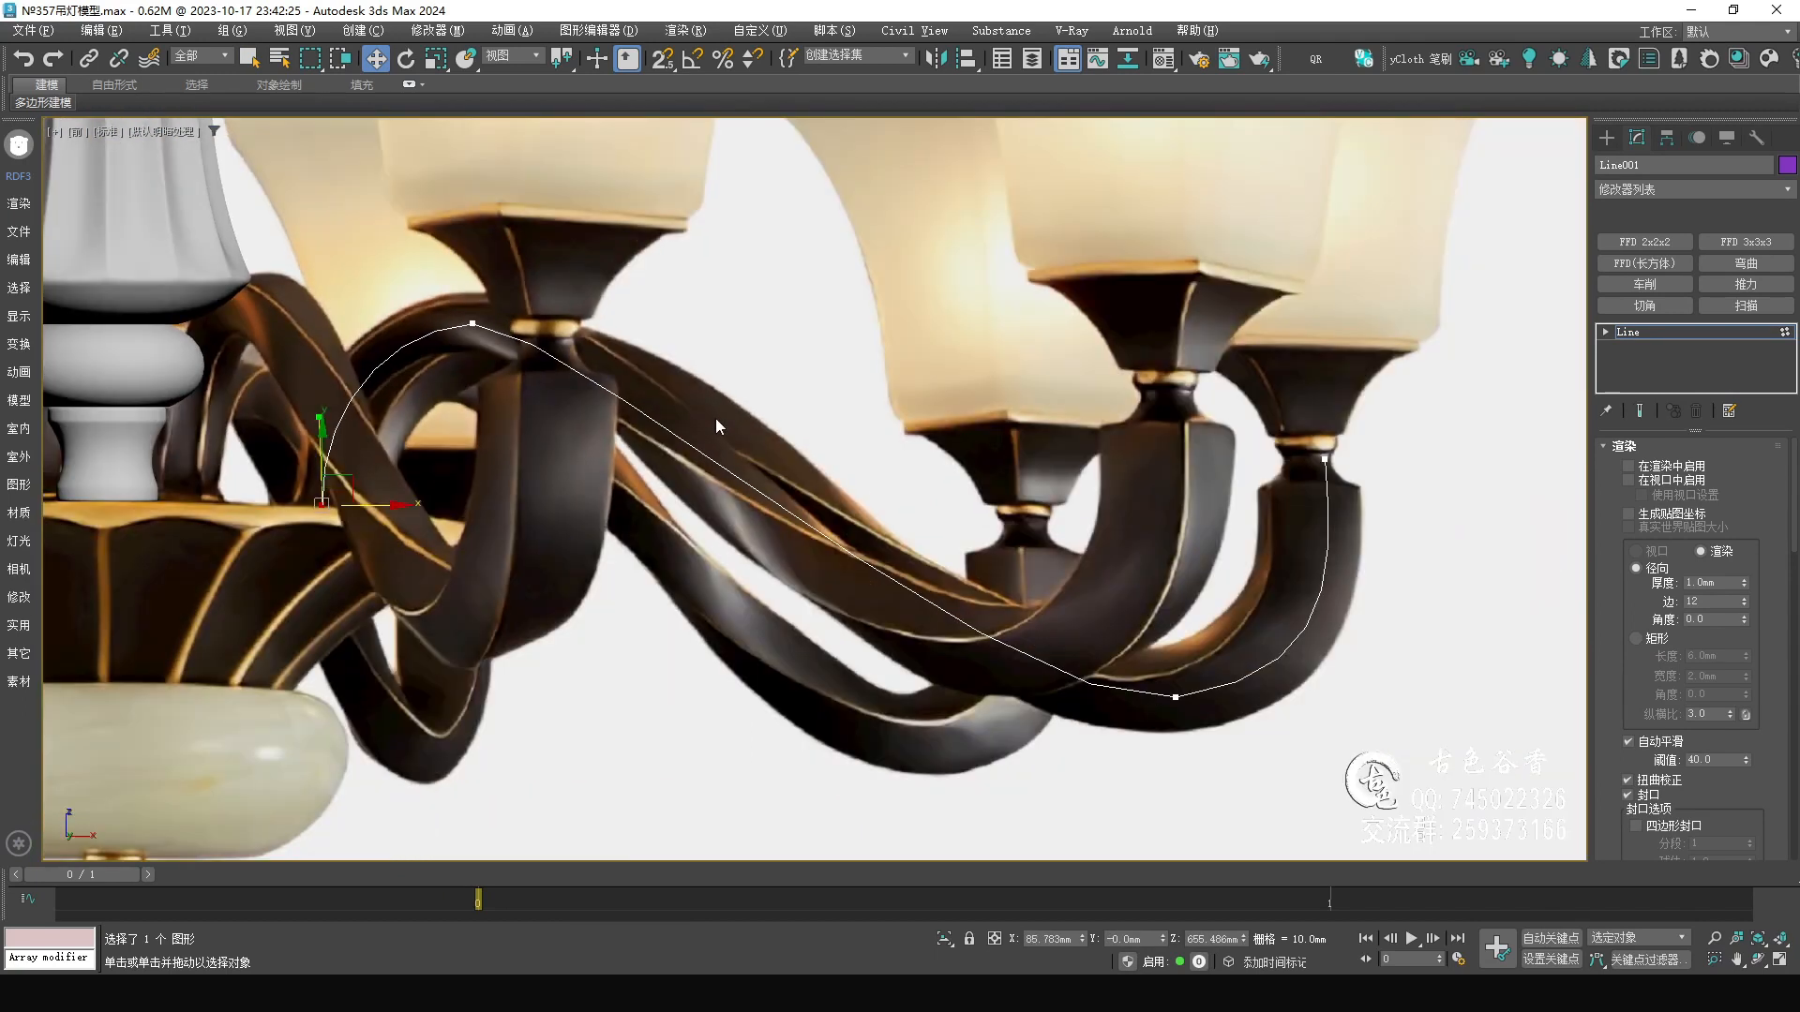
- Adjust the handle and position of the vertex at the arm spline's lowest bend to match the reference
left_click(1176, 696)
left_click_drag(1340, 673, 1340, 691)
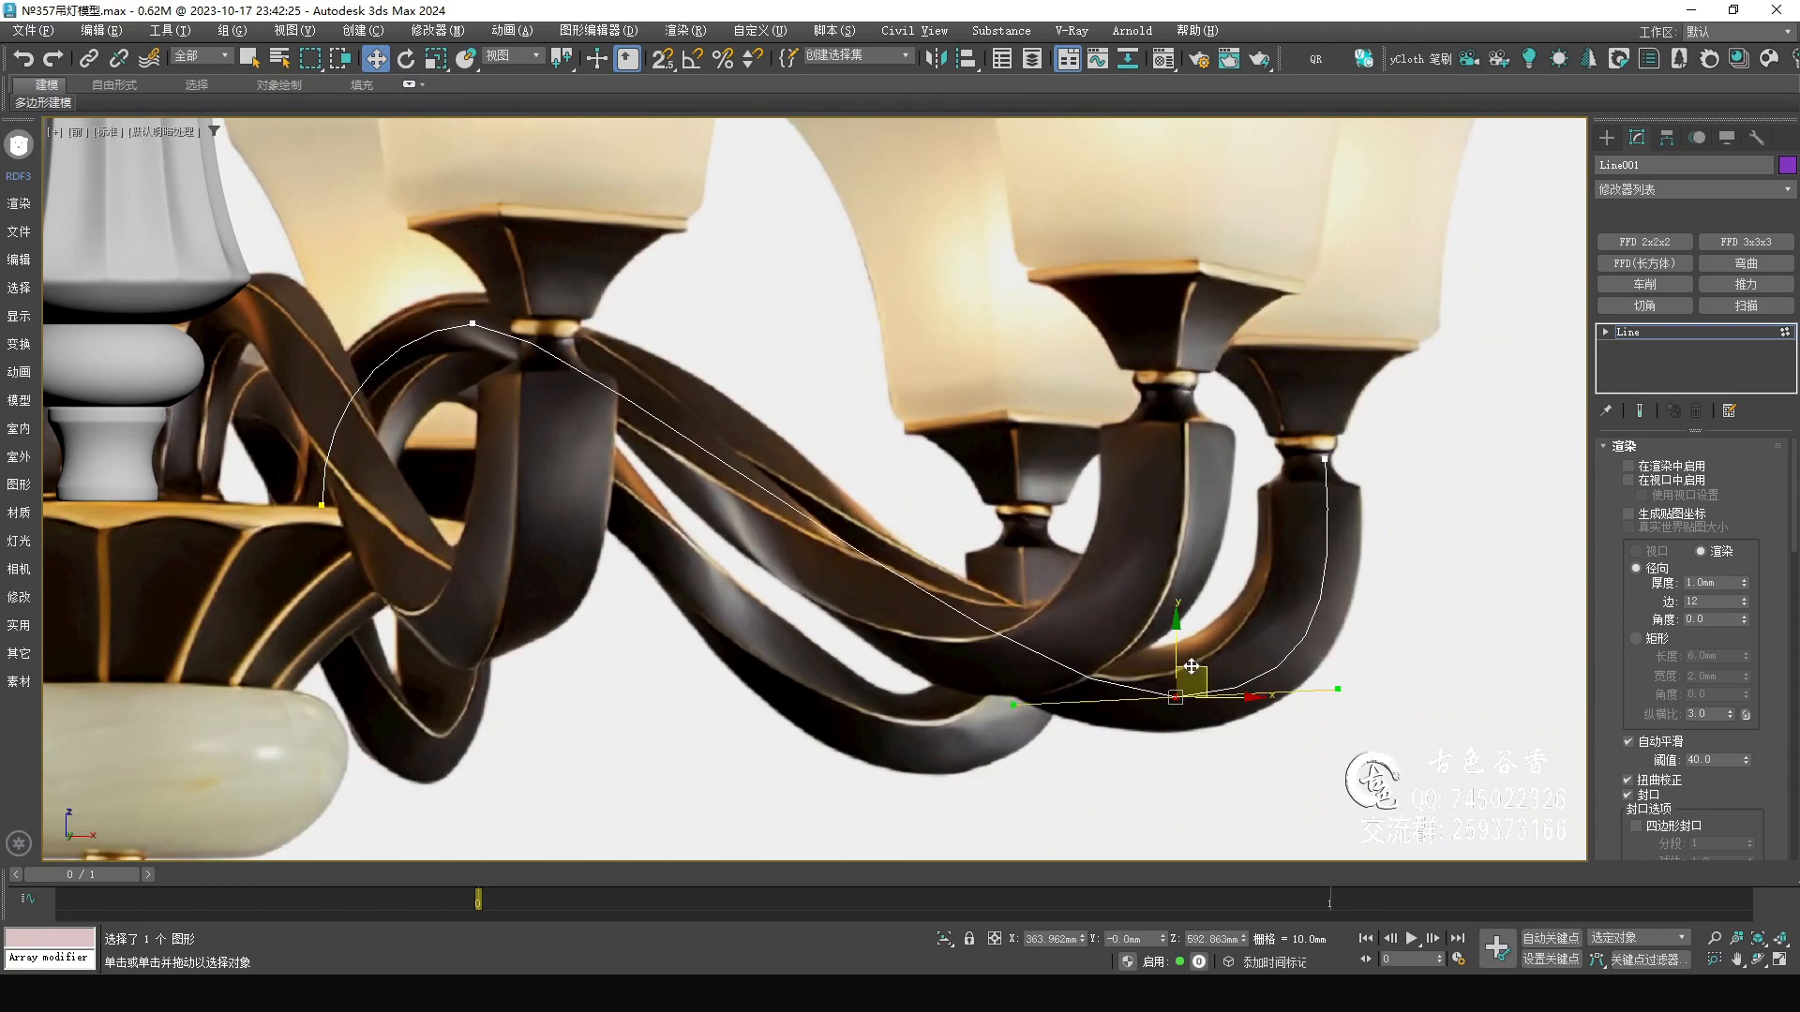
left_click_drag(1194, 666, 1167, 681)
- Insert a vertex midway along the arm spline's descending slope with Refine and select it
middle_click_drag(595, 459, 776, 530)
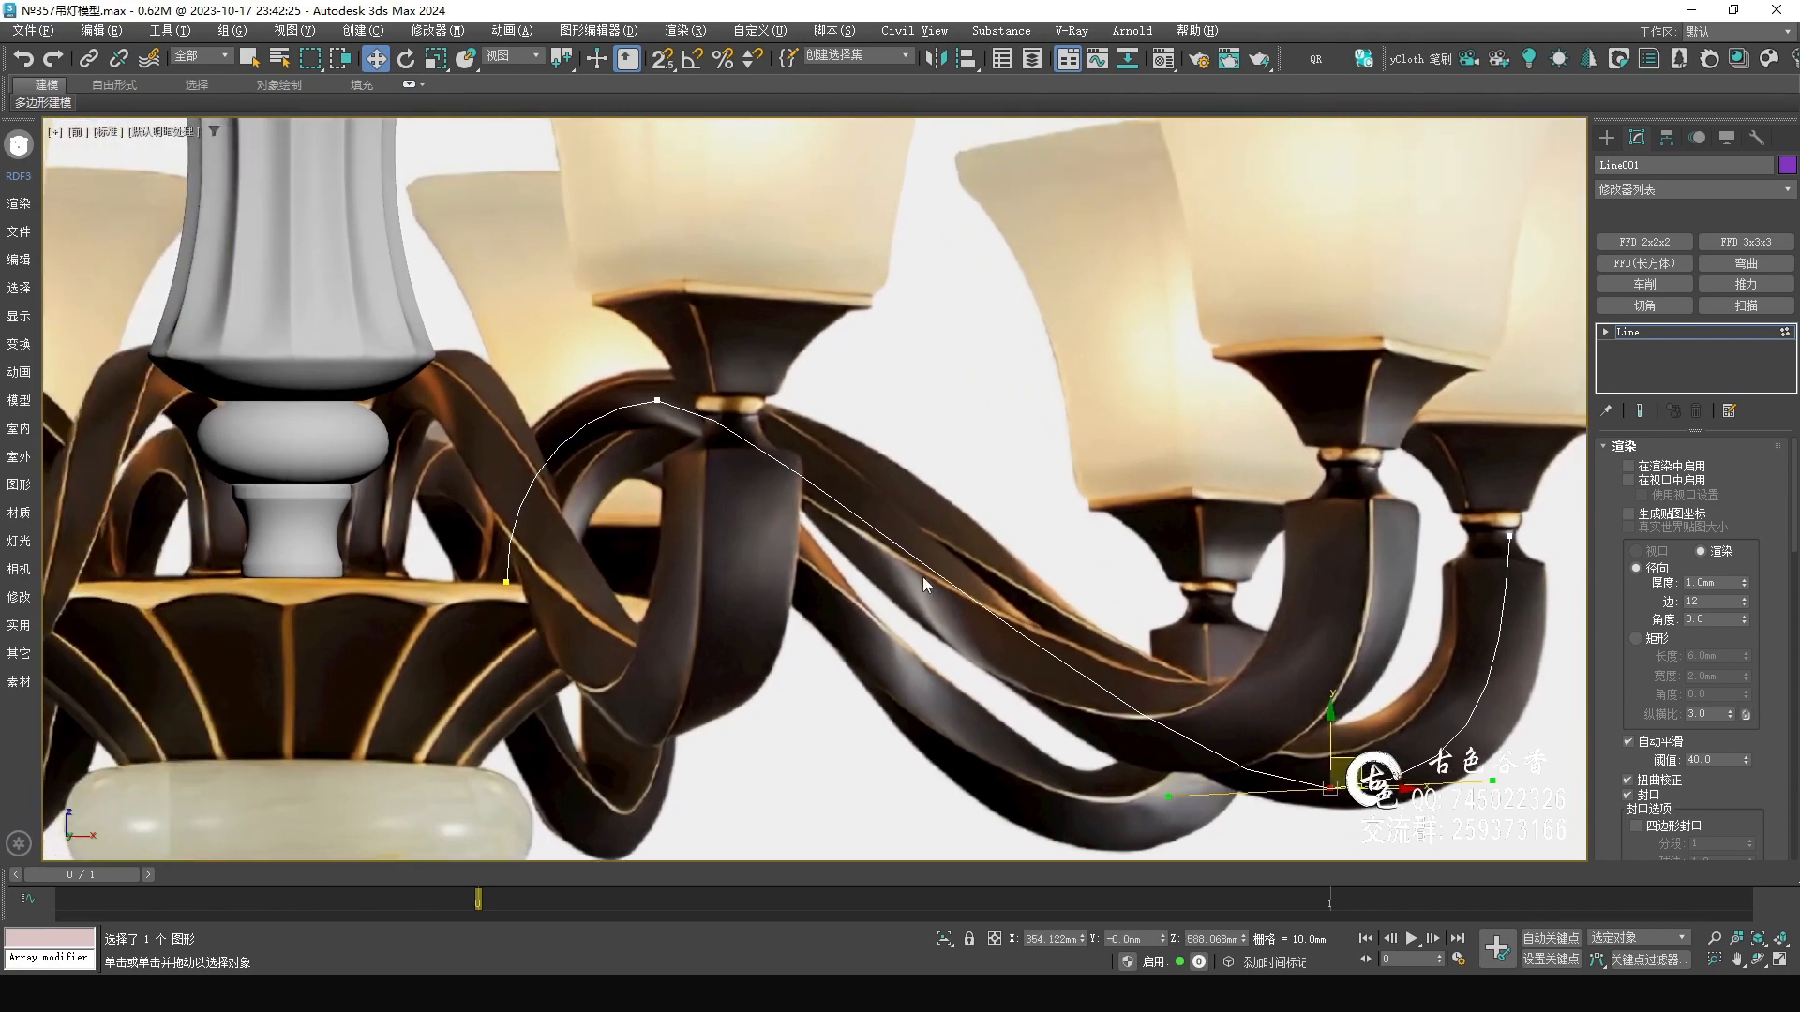
left_click_drag(1648, 659, 1630, 313)
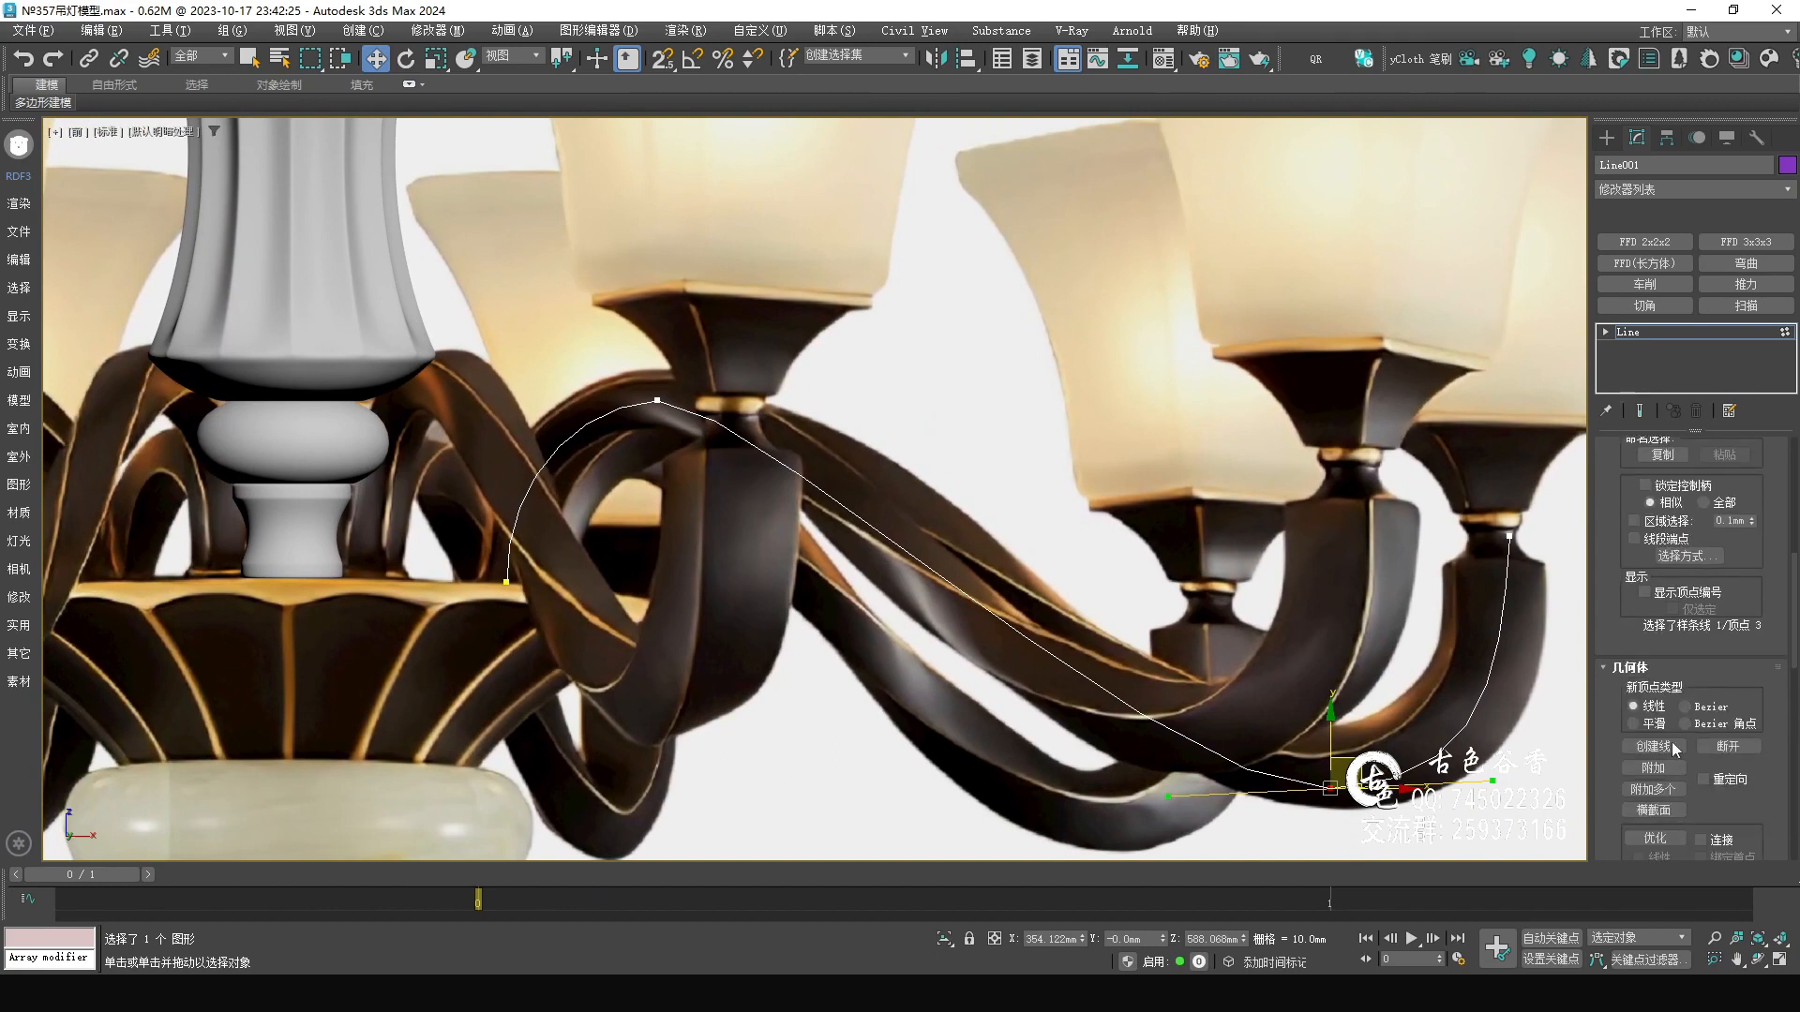
left_click(1655, 838)
left_click(1000, 618)
right_click(1071, 617)
left_click_drag(982, 580, 1085, 658)
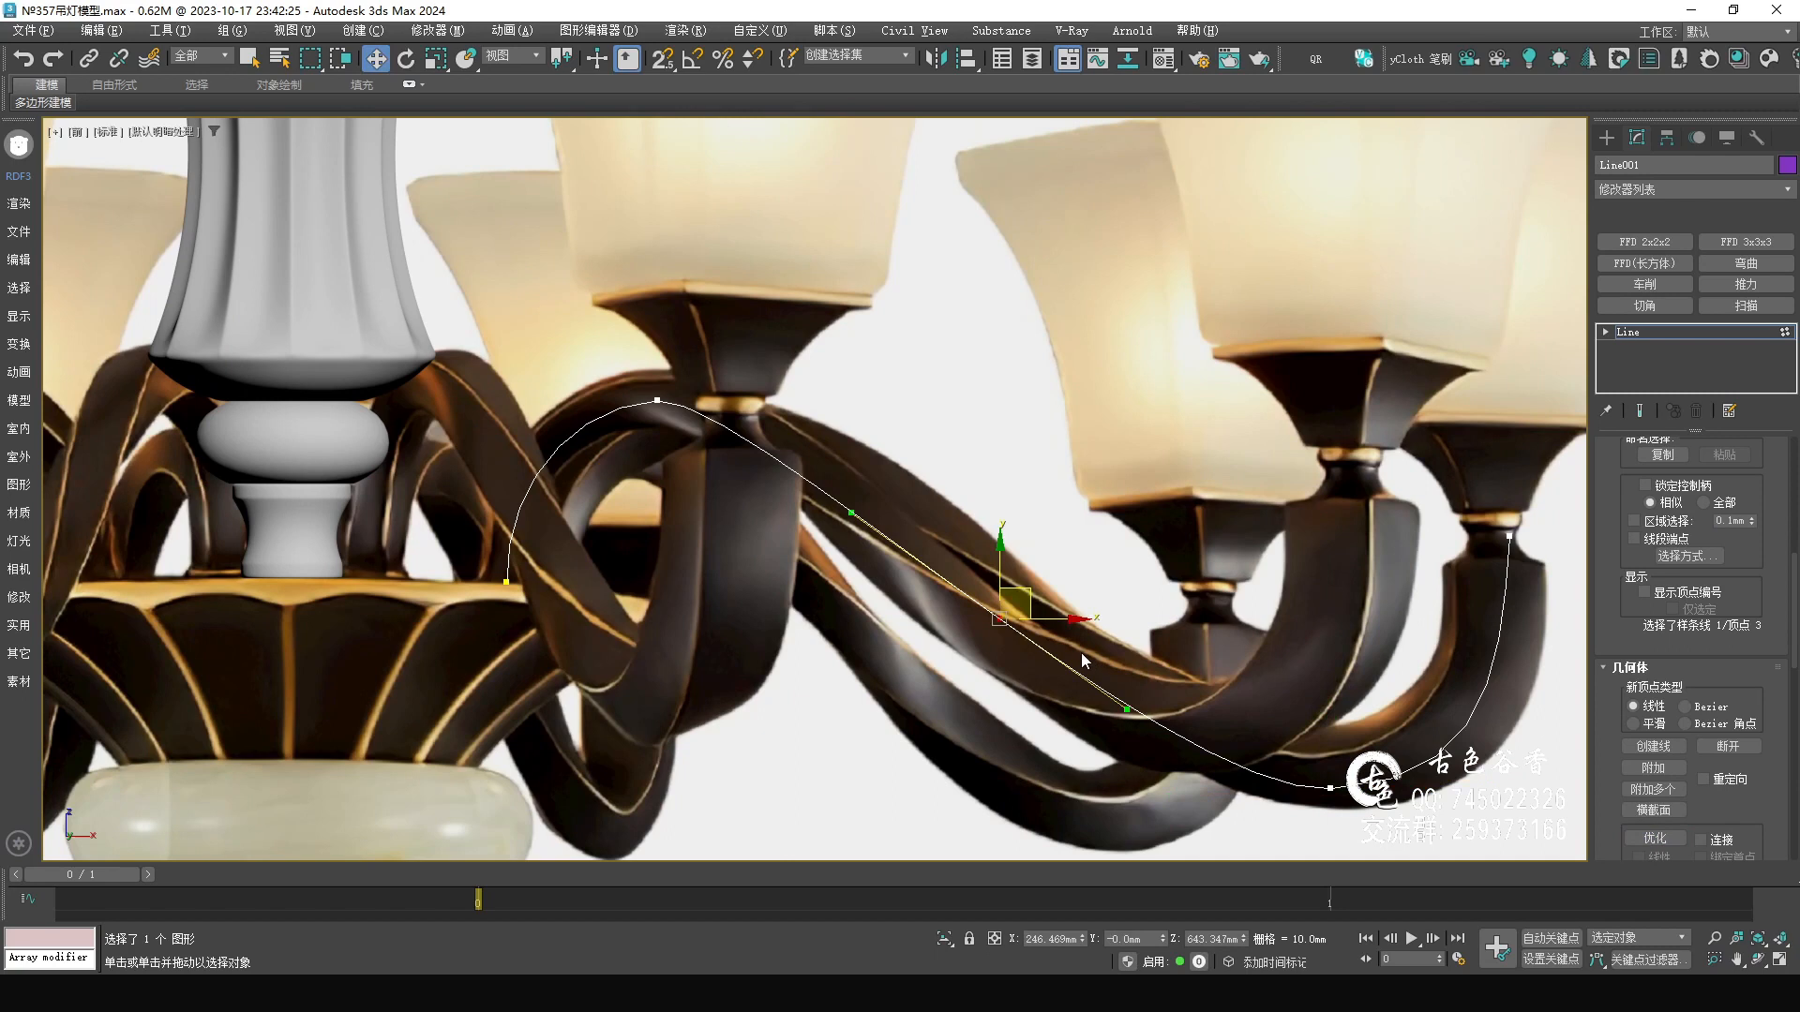
- Adjust the mid-slope vertex's handle and nudge the vertex so the curve follows the reference arm
middle_click_drag(1065, 677, 881, 551)
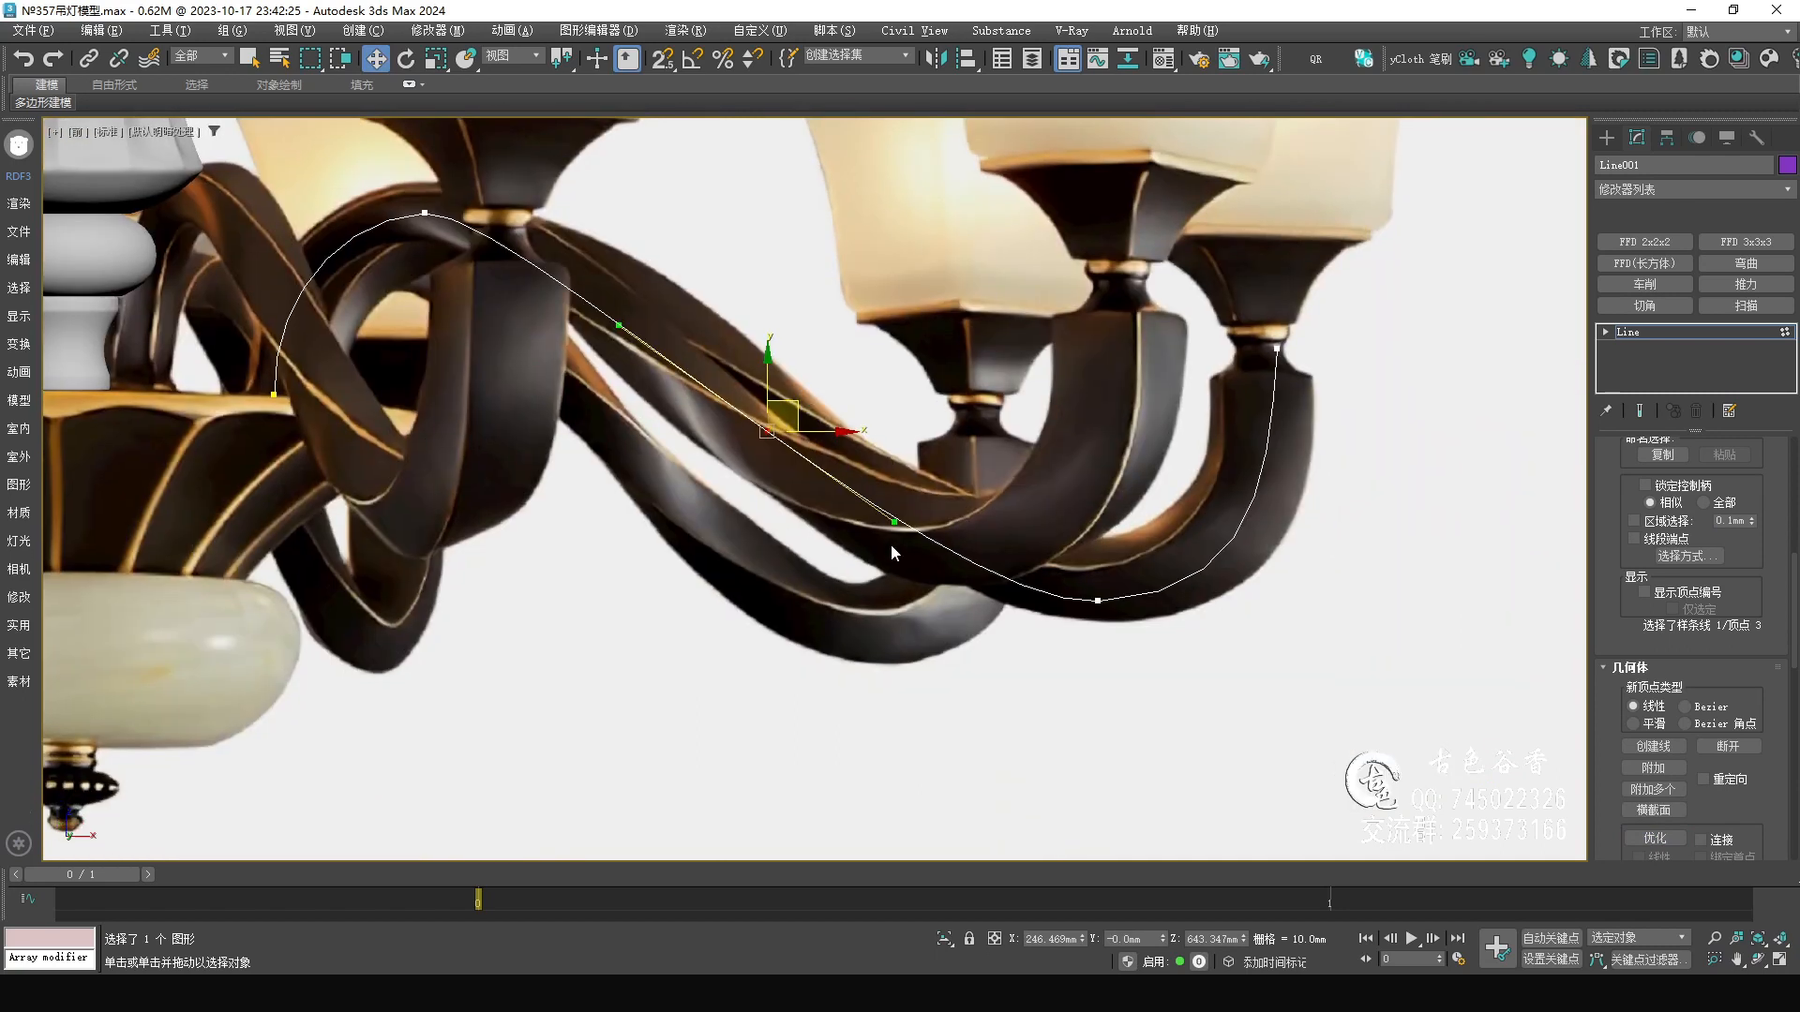
left_click_drag(897, 524, 885, 545)
left_click_drag(799, 404, 790, 404)
- Adjust the Bezier handle of the arm spline's top vertex to round its crest
middle_click_drag(529, 292, 832, 429)
left_click(728, 349)
left_click_drag(777, 348, 850, 348)
- Adjust the inner start vertex's position and handle so the arm spline rises smoothly from the central body
scroll(834, 351, "up", 2)
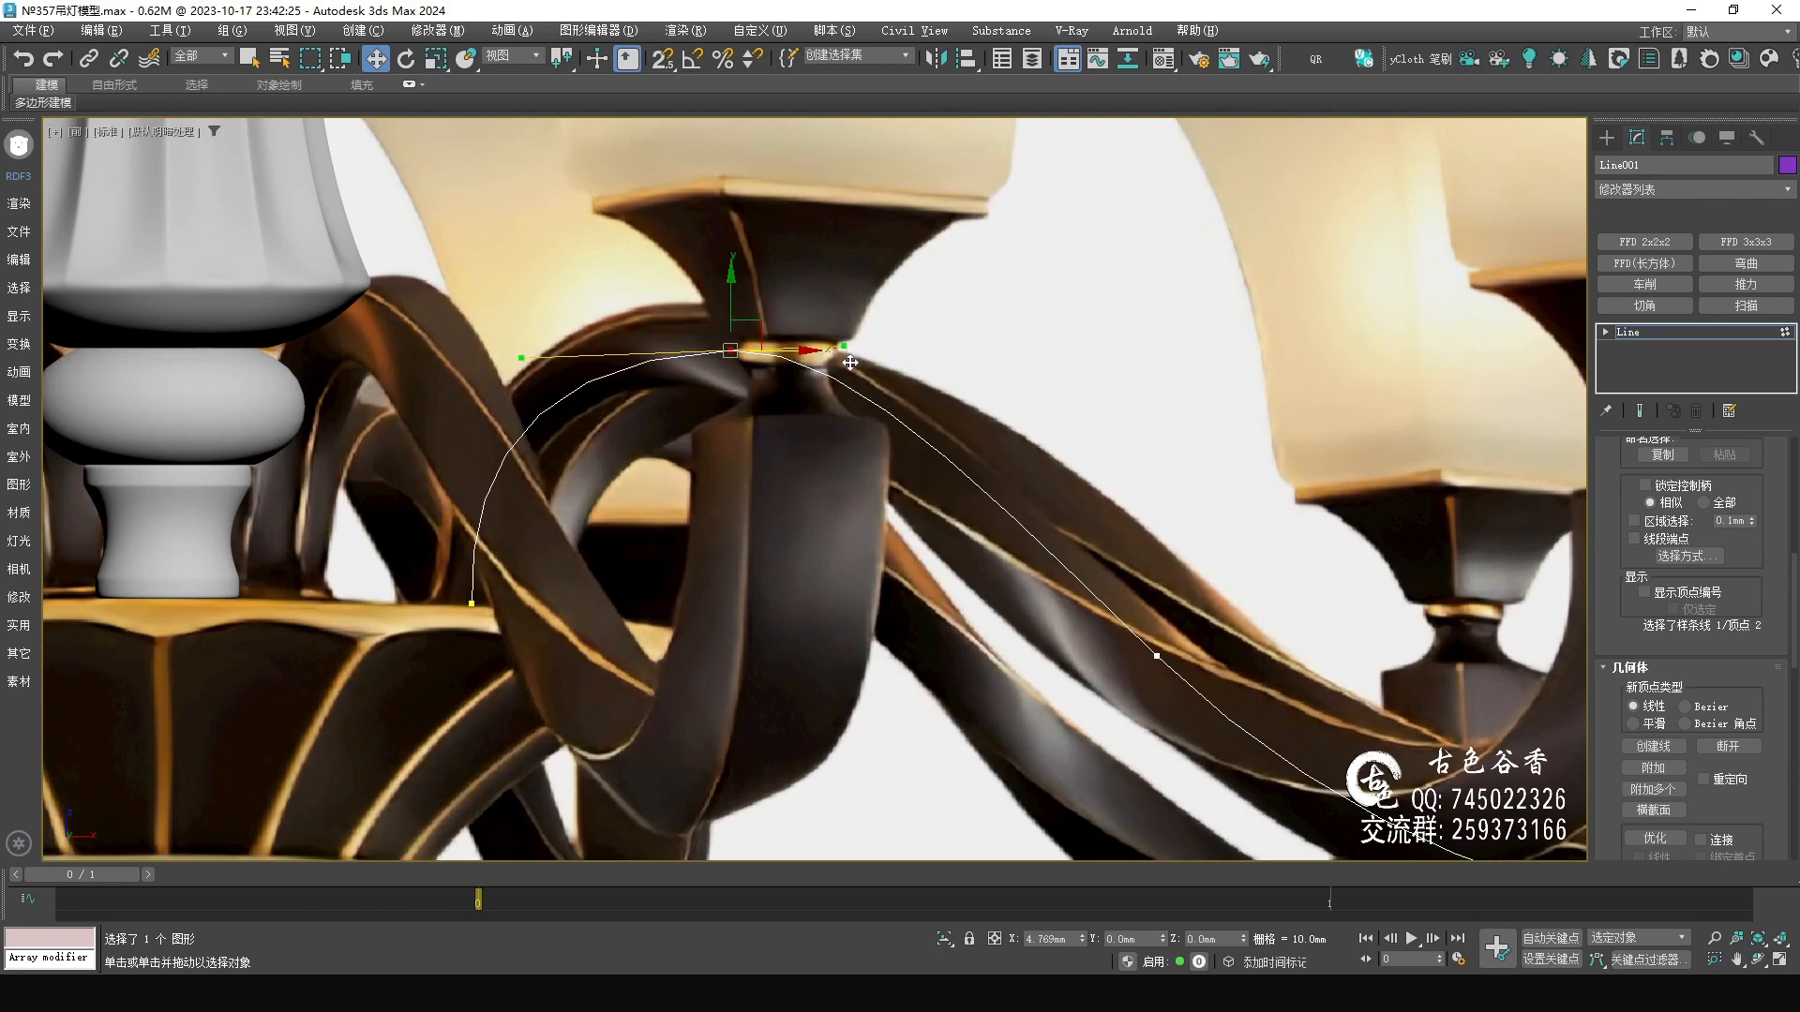
middle_click_drag(605, 483, 810, 412)
left_click(676, 531)
left_click_drag(744, 534, 741, 534)
left_click_drag(668, 409, 673, 410)
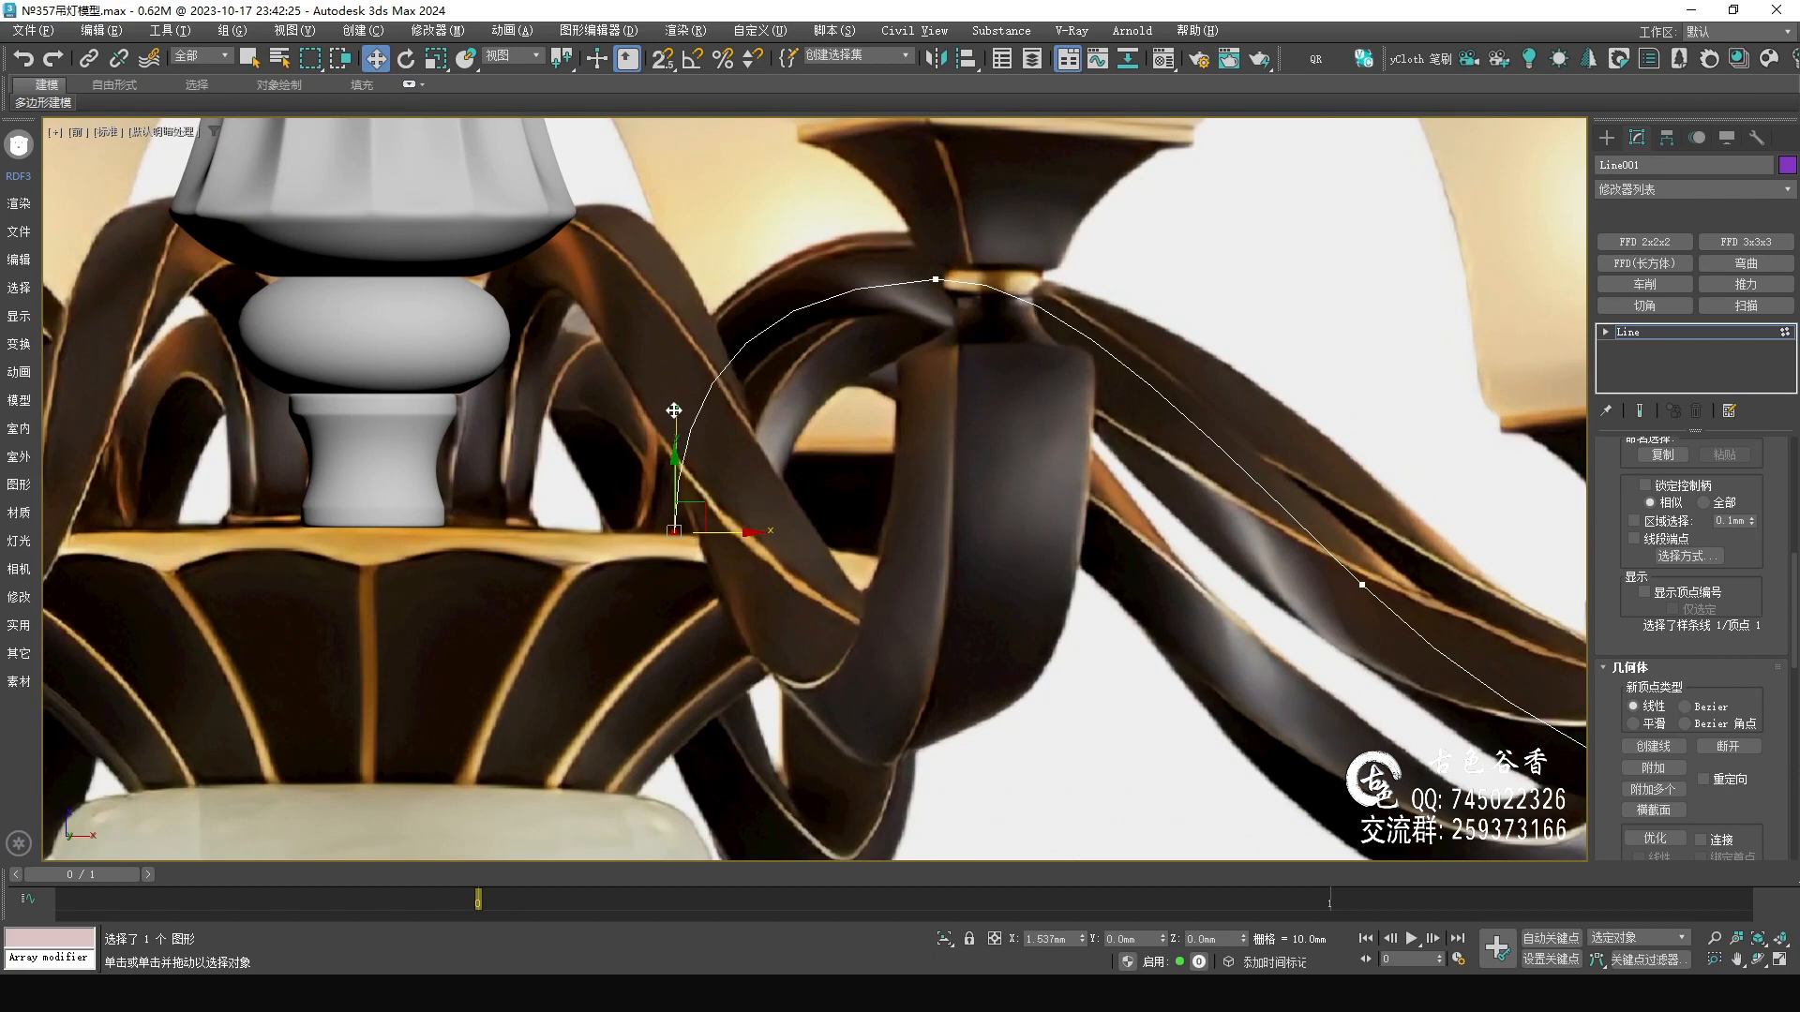
- Examine the traced arm spline against the chandelier reference image
scroll(576, 427, "down", 5)
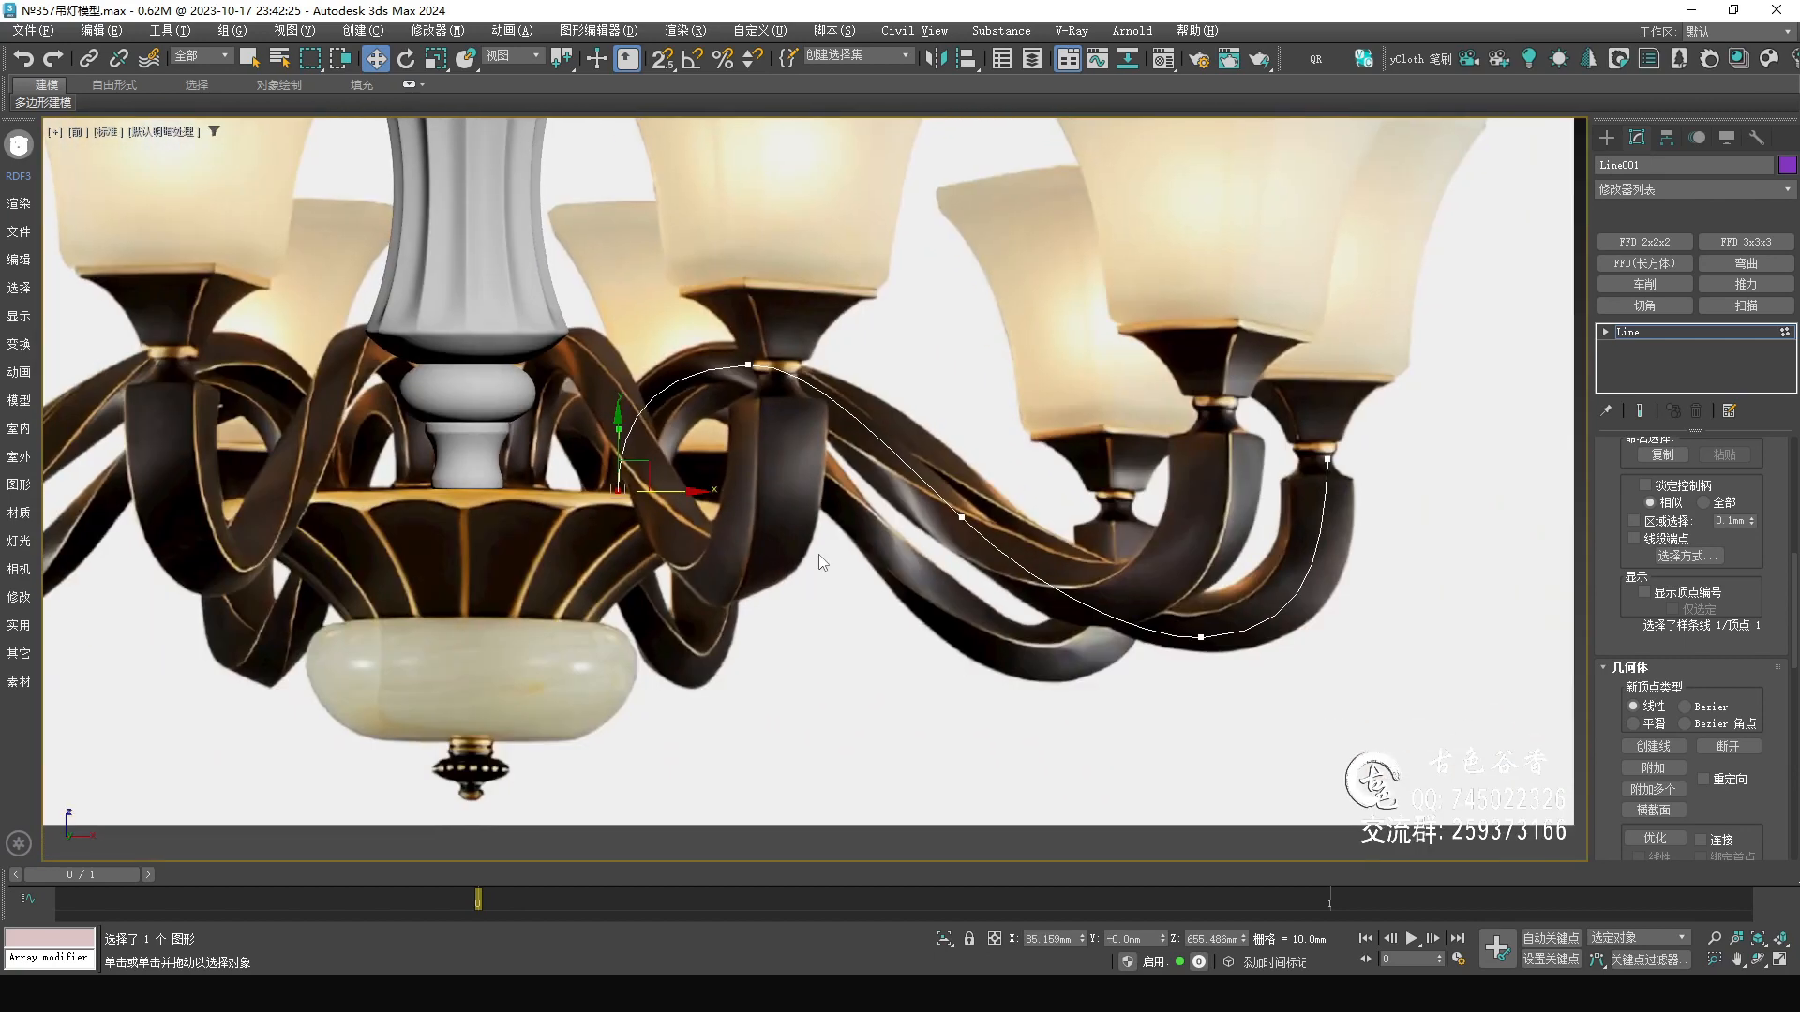
scroll(977, 493, "down", 3)
middle_click_drag(1121, 506, 1017, 444)
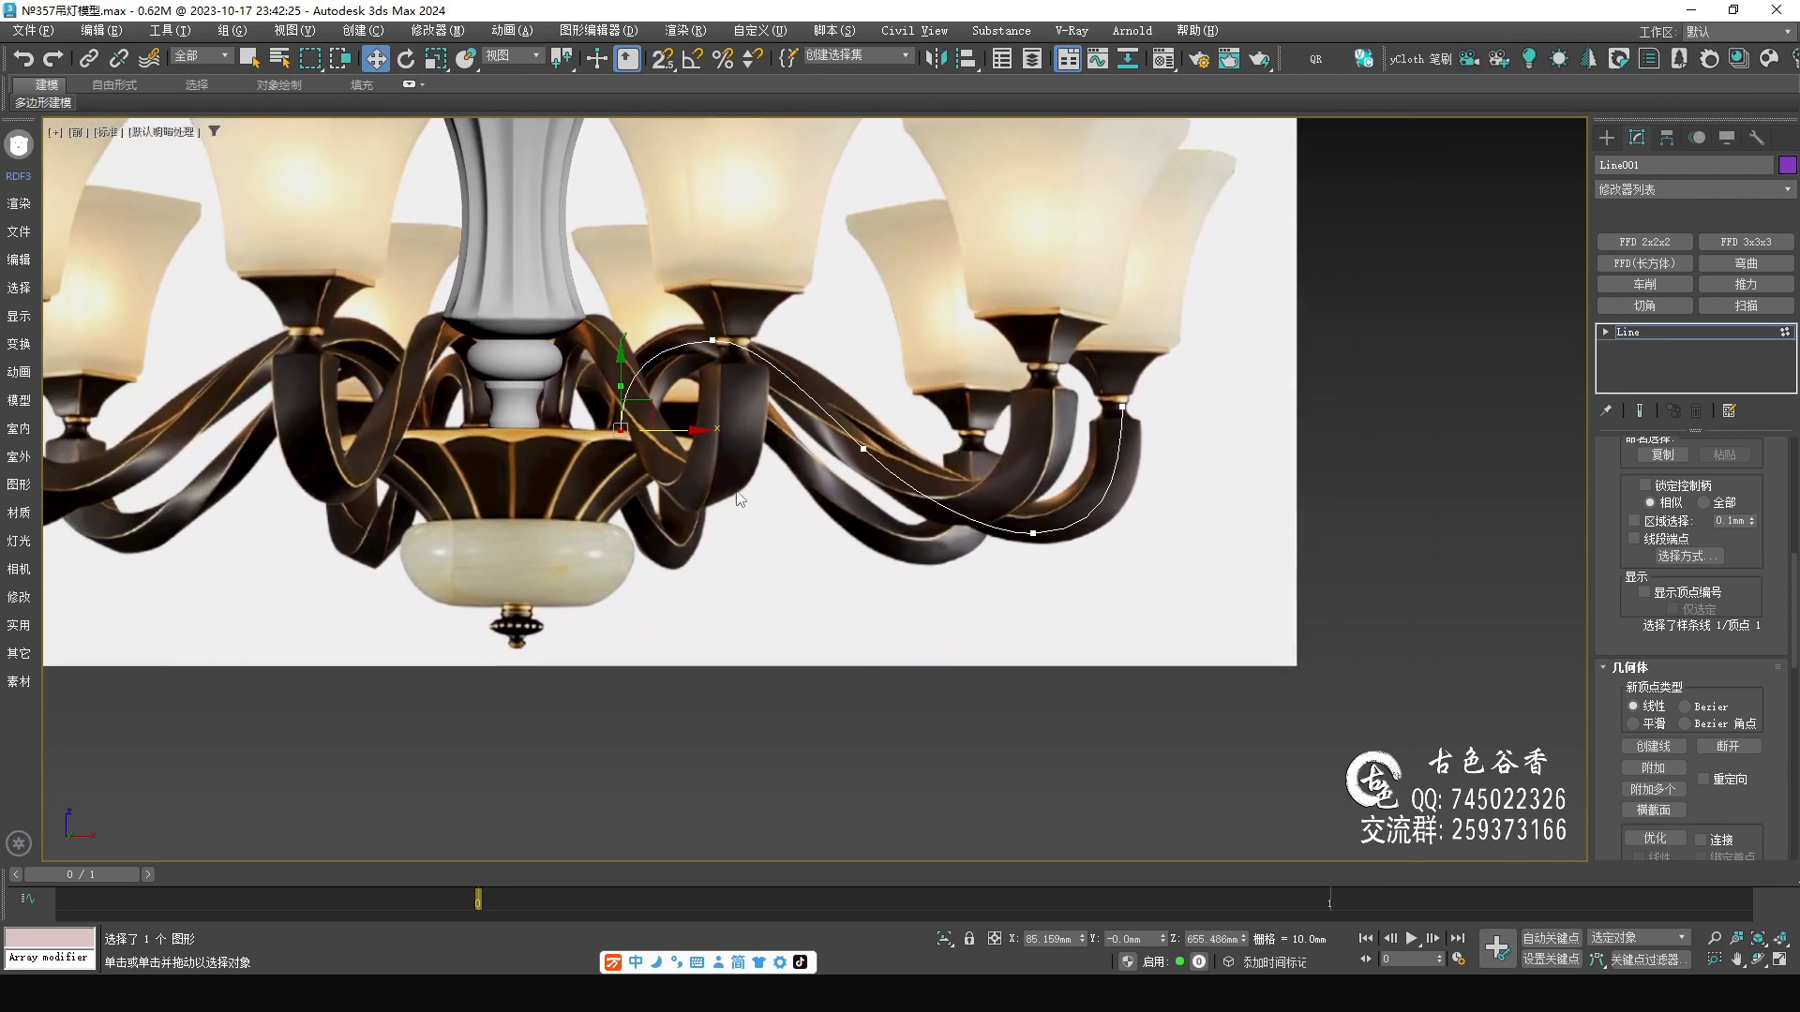
scroll(701, 476, "up", 2)
middle_click_drag(693, 419, 669, 469)
scroll(664, 470, "down", 1)
middle_click_drag(825, 486, 740, 495)
key("q")
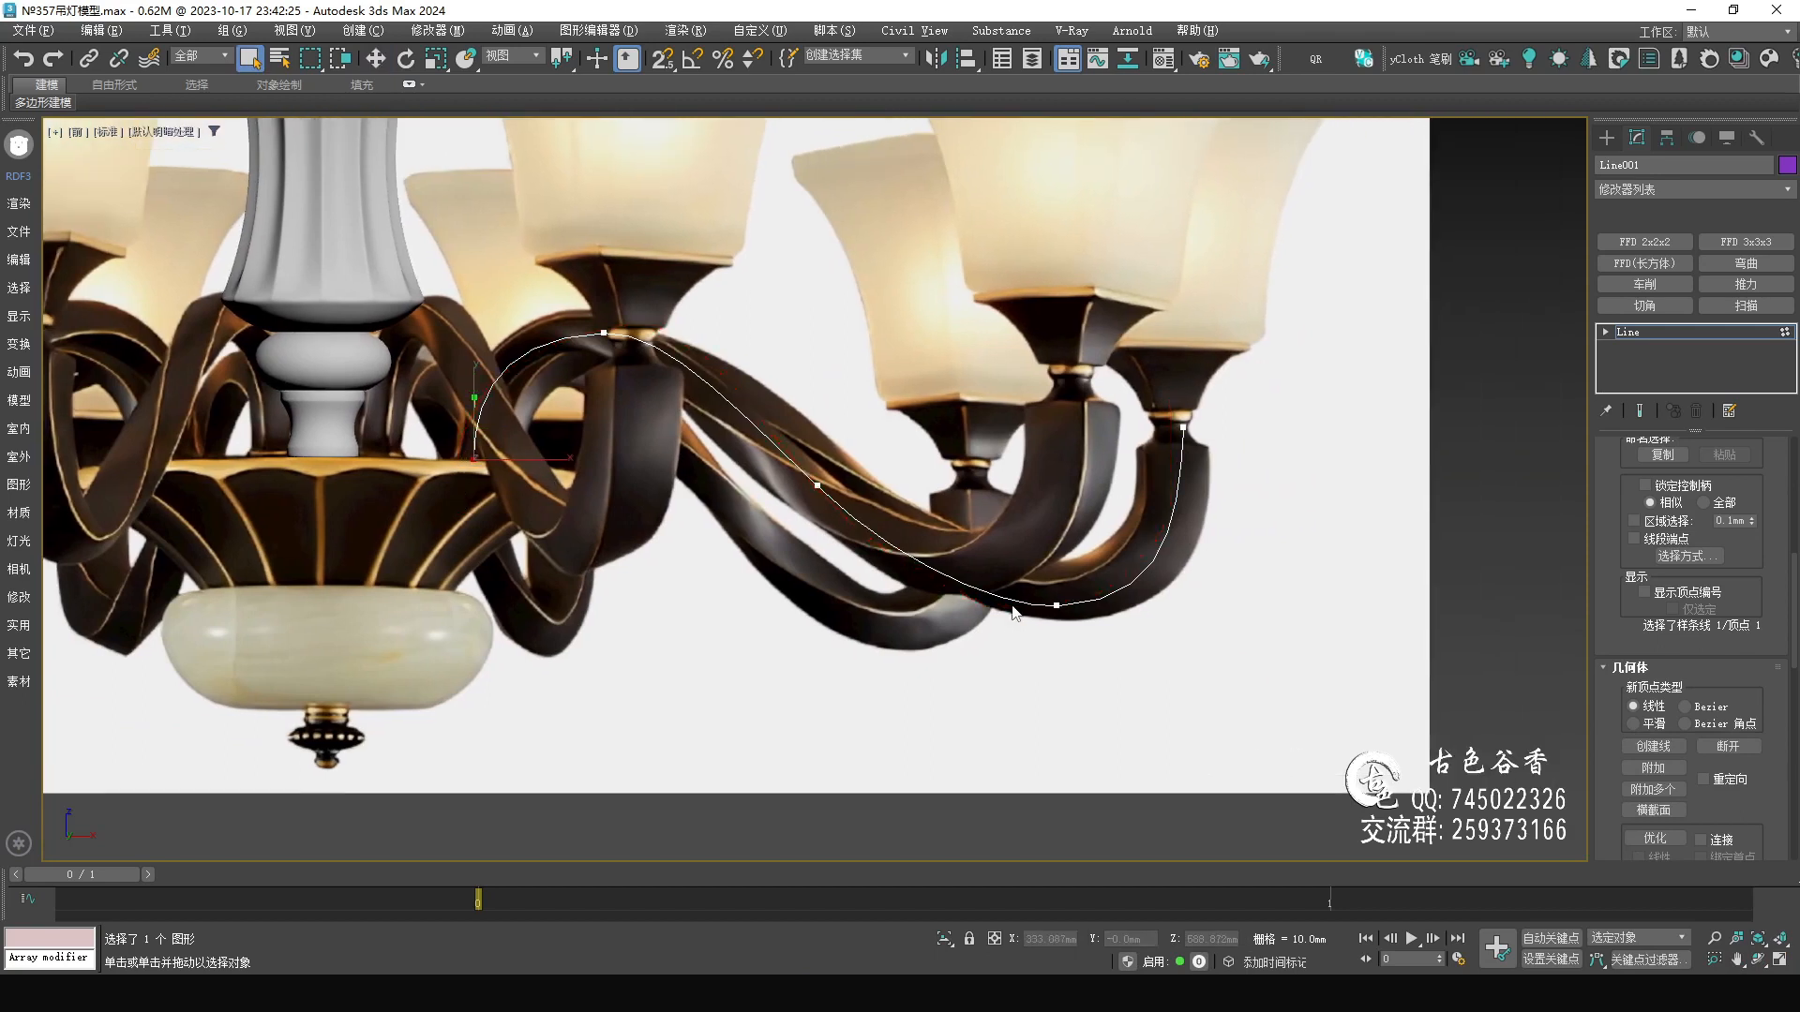
middle_click_drag(580, 536, 679, 503)
middle_click_drag(812, 494, 800, 508)
mouse_move(562, 438)
left_mouse_down()
mouse_move(645, 338)
mouse_move(1308, 571)
left_mouse_up()
middle_click_drag(1093, 610, 1064, 590)
scroll(1081, 615, "down", 3)
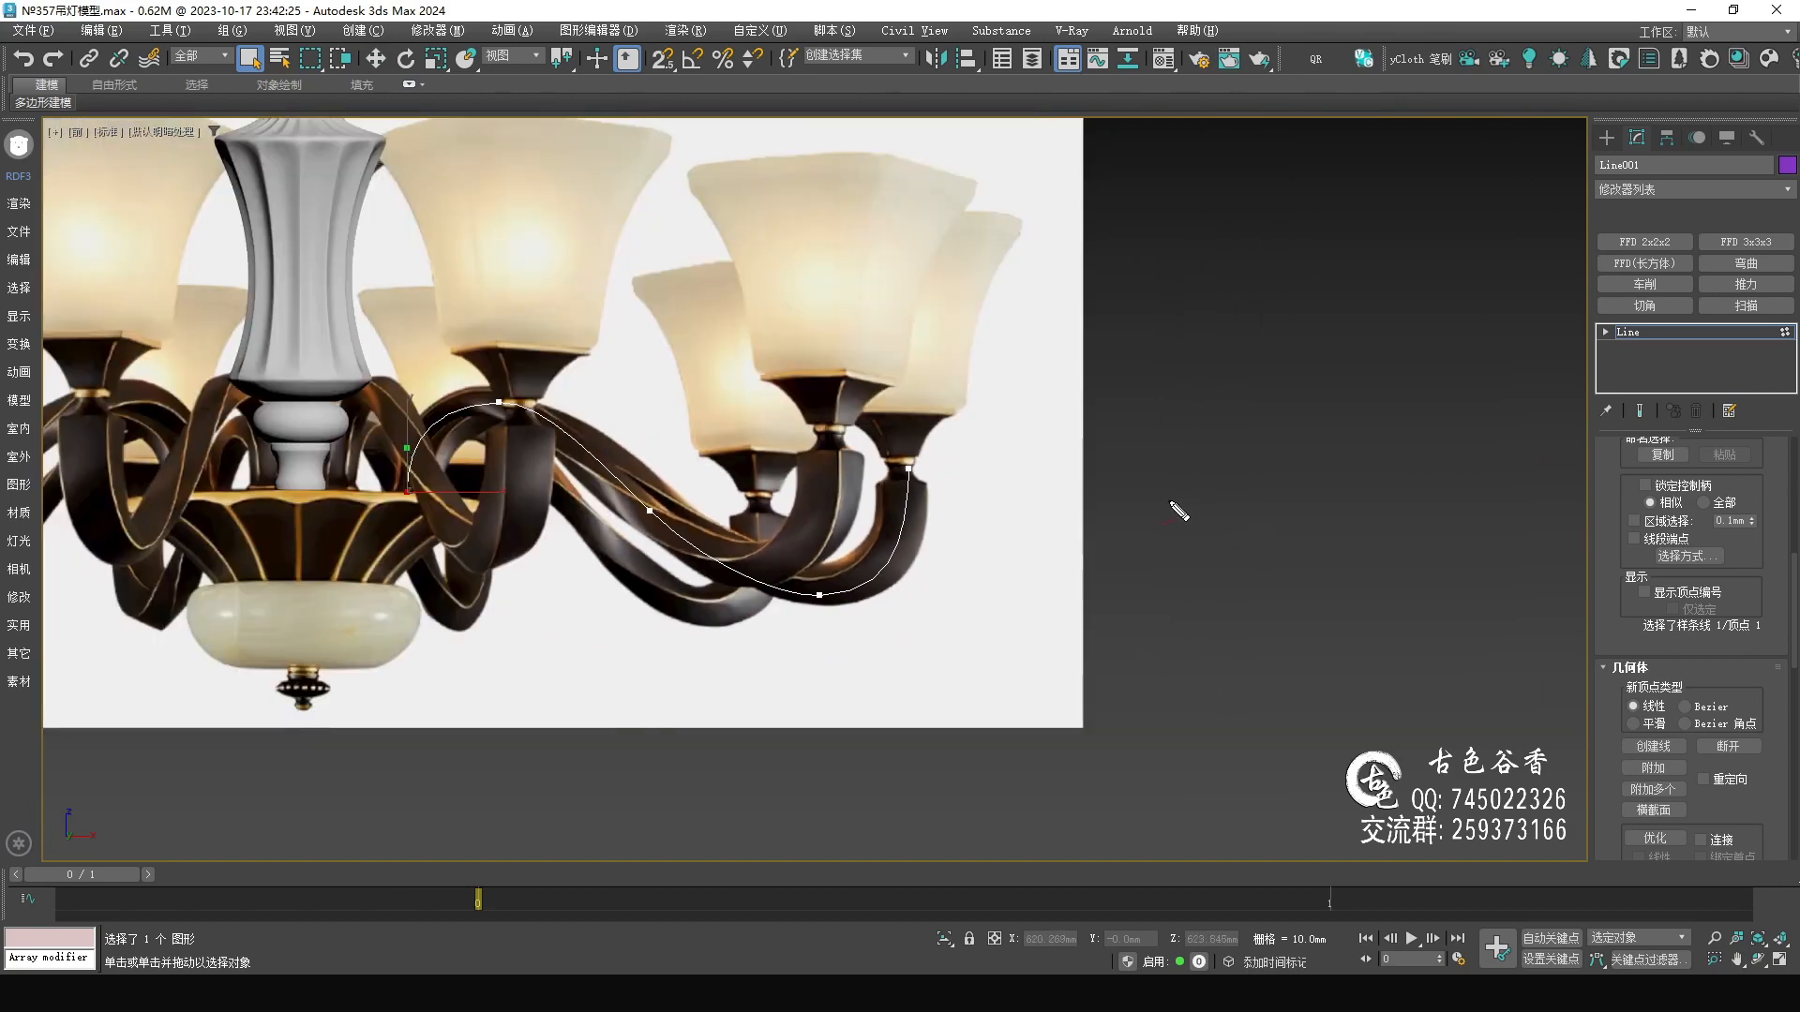
mouse_move(1140, 540)
left_mouse_down()
mouse_move(1443, 523)
mouse_move(1235, 542)
mouse_move(1267, 426)
mouse_move(1214, 596)
left_mouse_up()
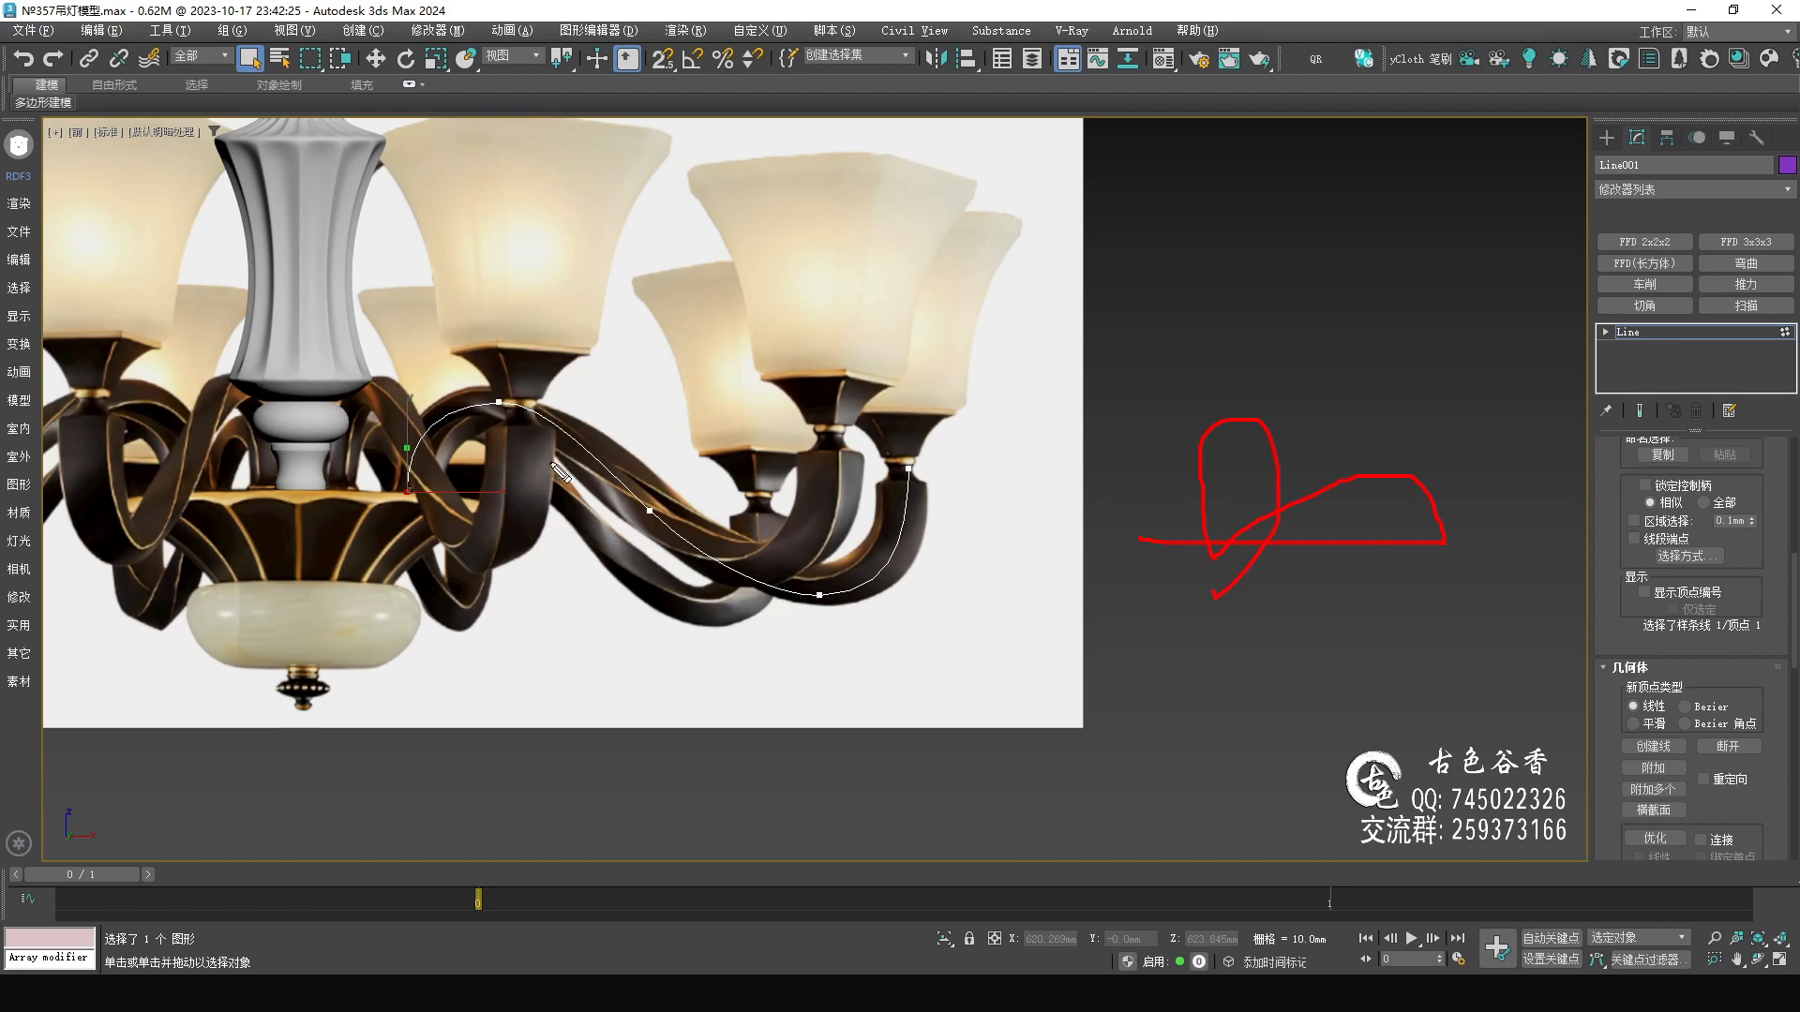
key("Escape")
mouse_move(732, 599)
middle_mouse_down()
mouse_move(947, 607)
mouse_move(965, 482)
middle_mouse_up()
key("w")
left_click_drag(640, 337, 640, 431)
key("ctrl+z")
- Leave vertex editing, duplicate the arm spline, and place the copy below the reference image
left_click(1645, 332)
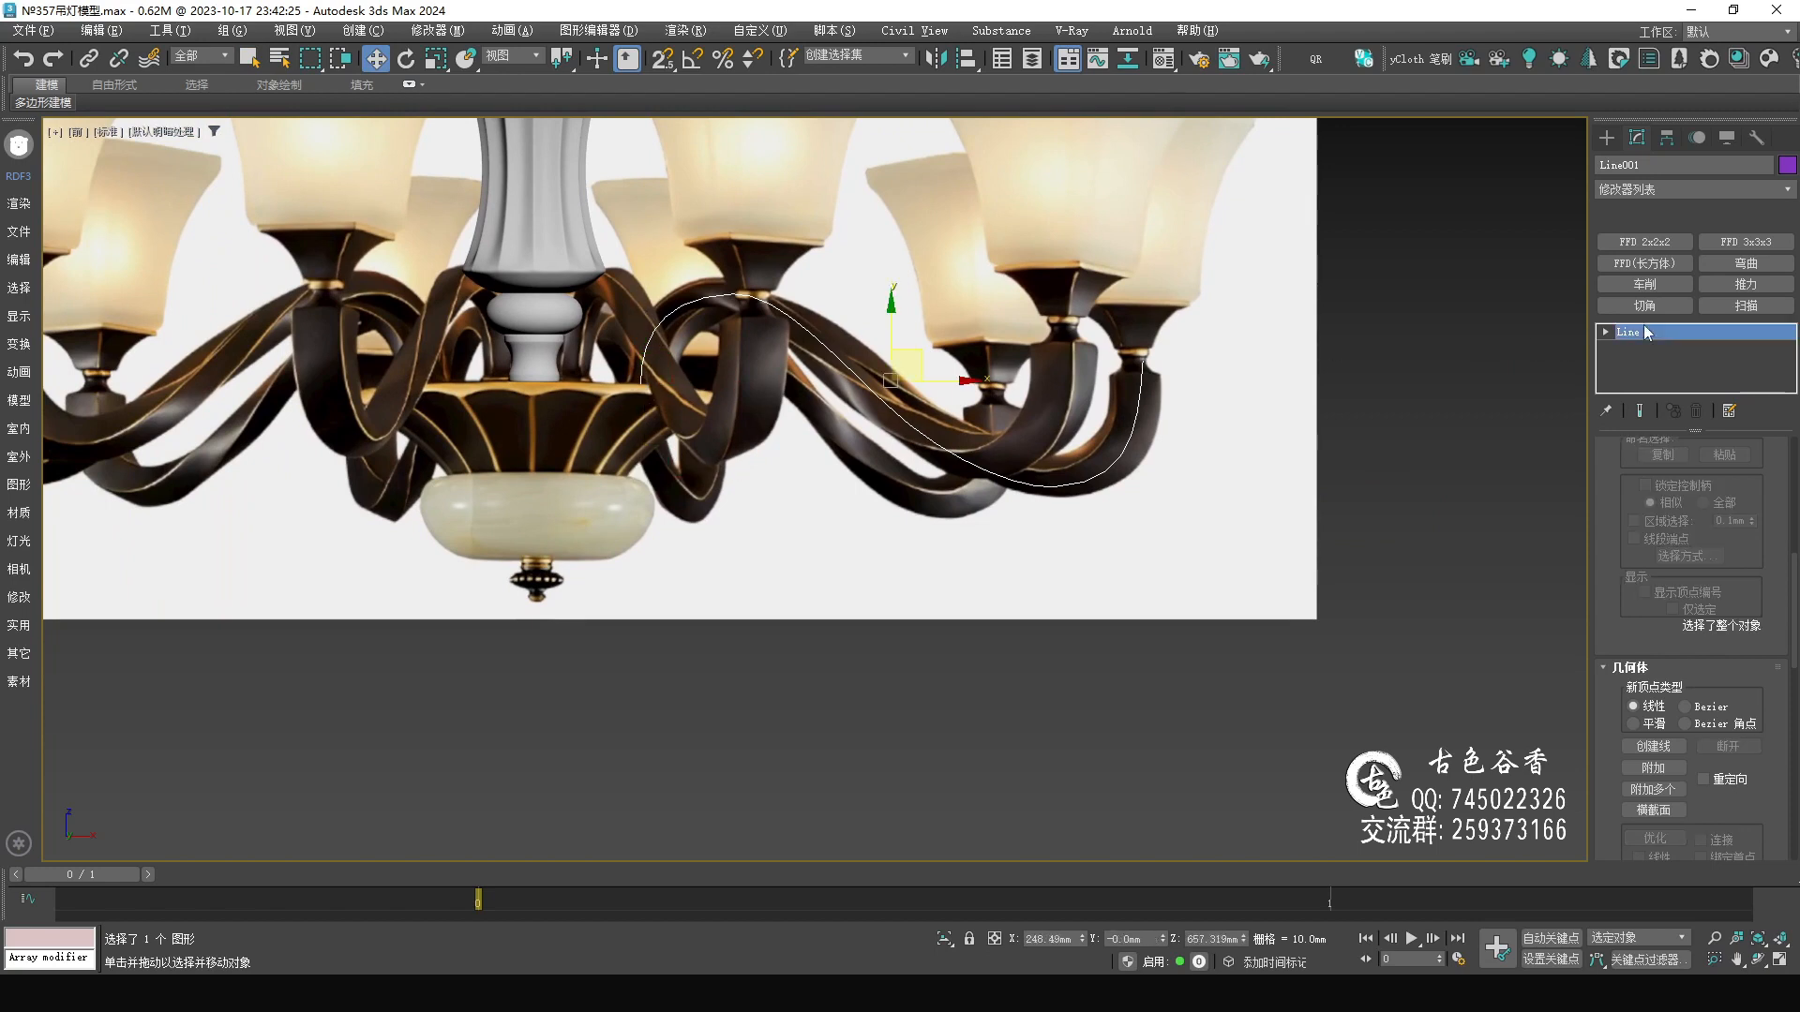
left_click_drag(914, 312, 914, 506, "shift")
left_click(900, 572)
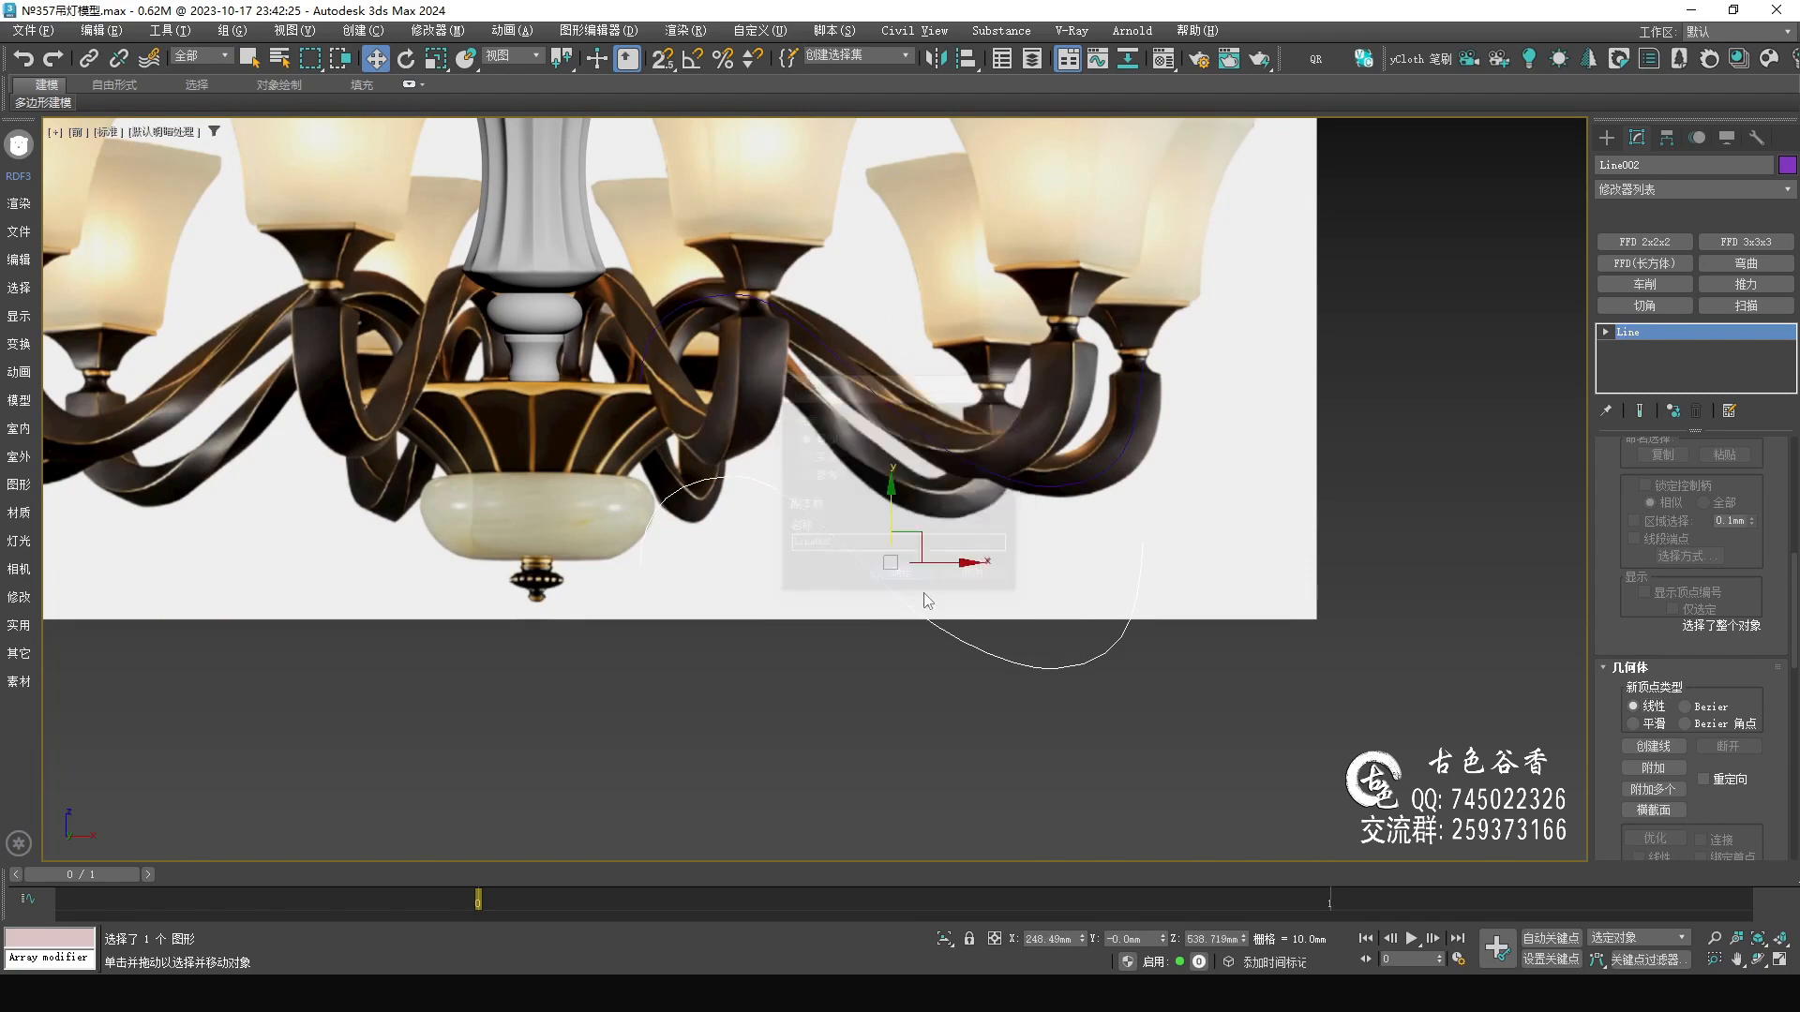
middle_click_drag(992, 575, 967, 574)
scroll(967, 573, "down", 2)
left_click_drag(894, 501, 894, 582)
scroll(894, 582, "up", 2)
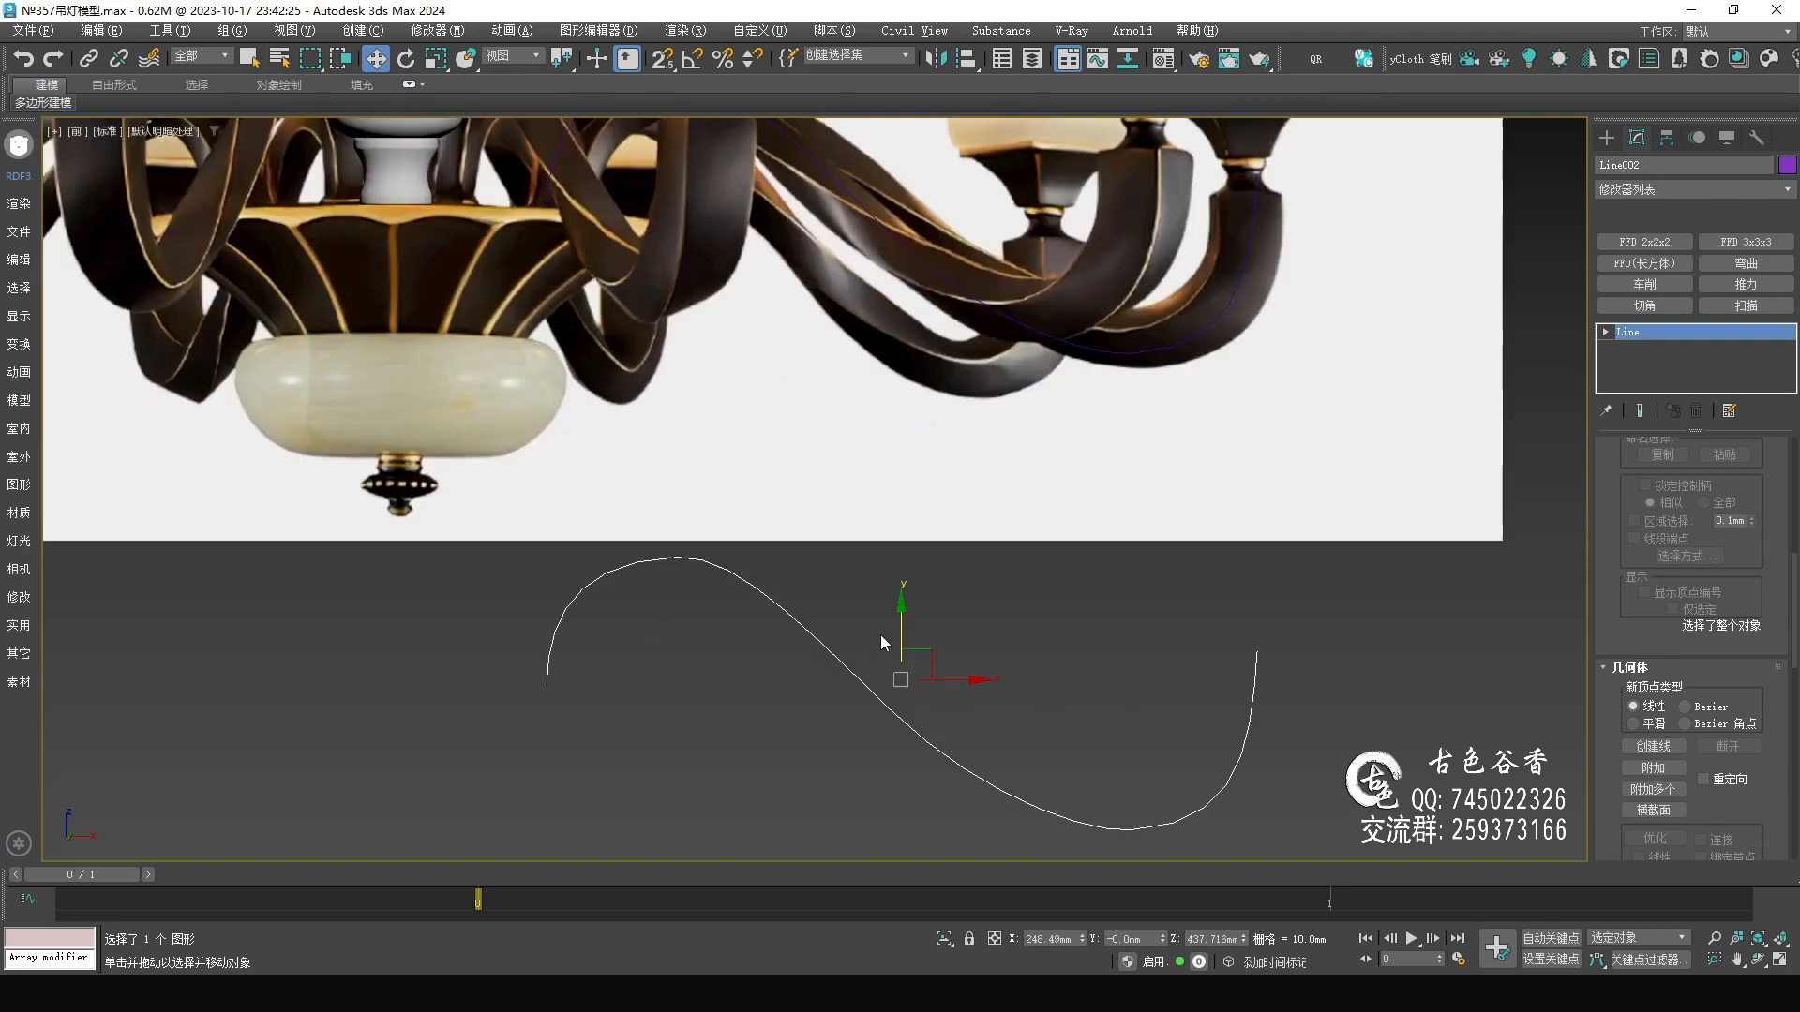
- Level the top vertex's Bezier handles horizontally on the copied arm spline
middle_click_drag(894, 582, 904, 400)
key("1")
left_click(694, 364)
scroll(726, 397, "up", 2)
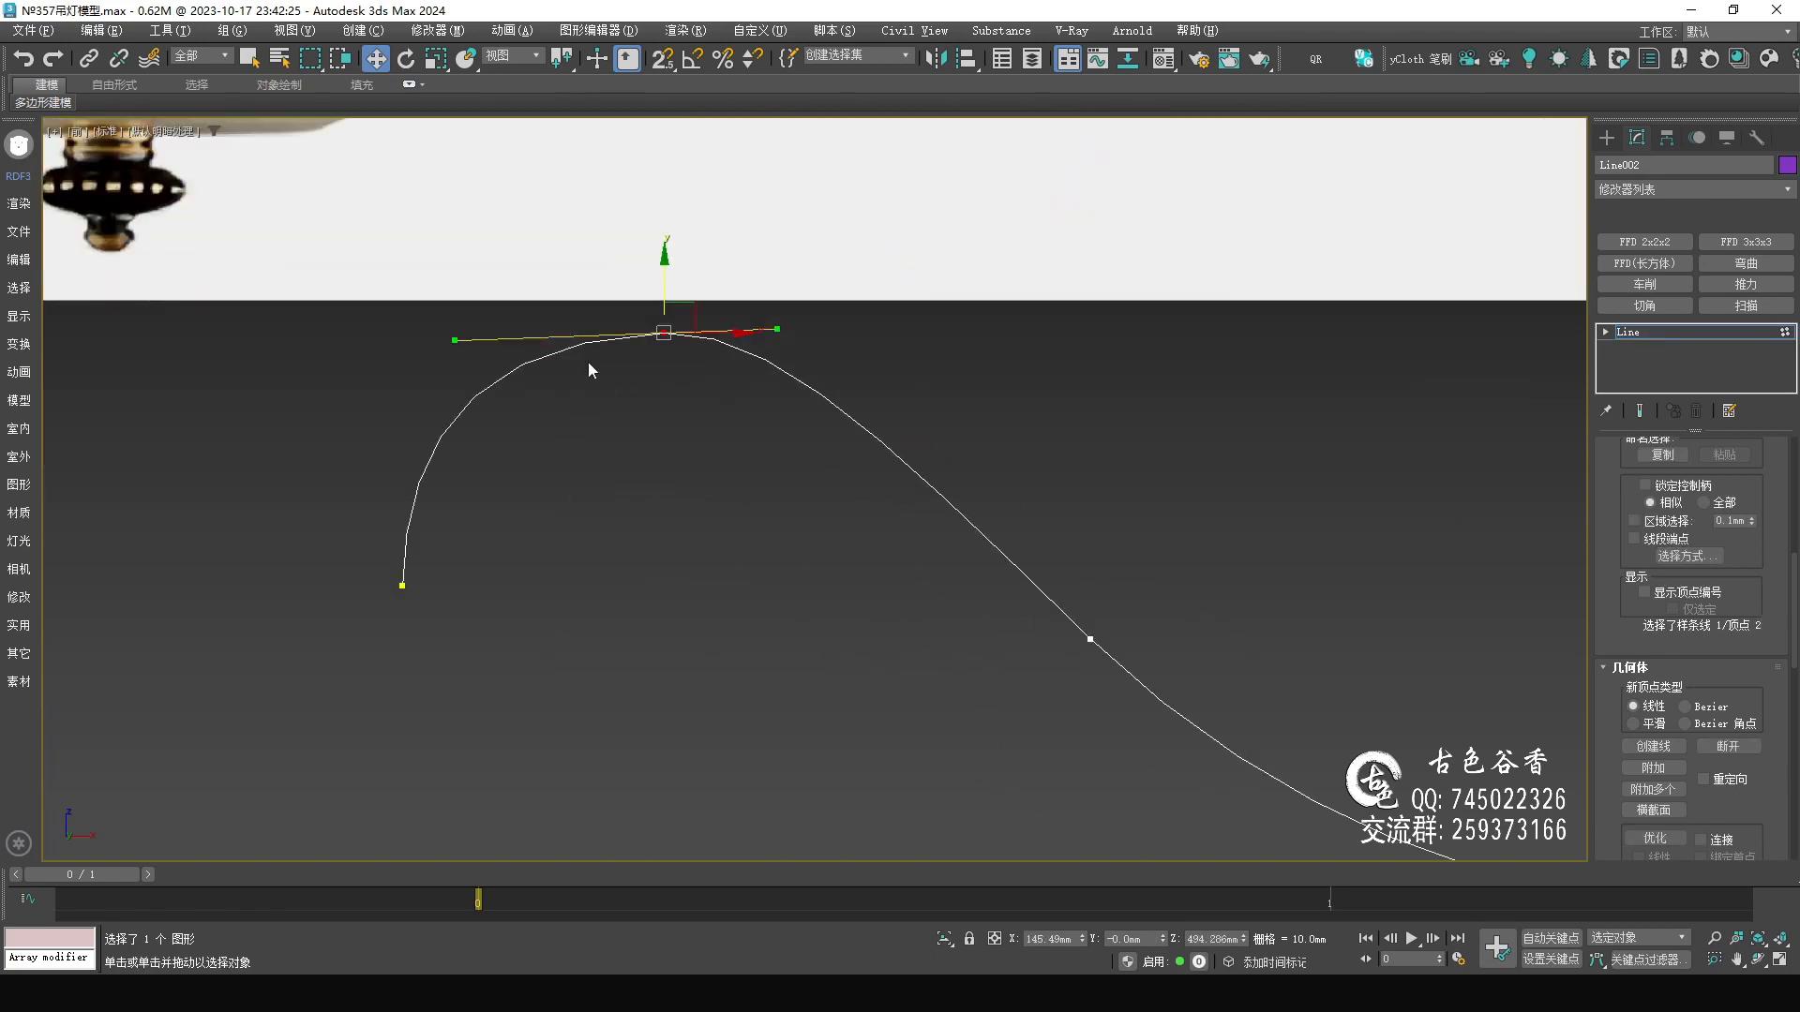
left_click_drag(456, 340, 448, 330)
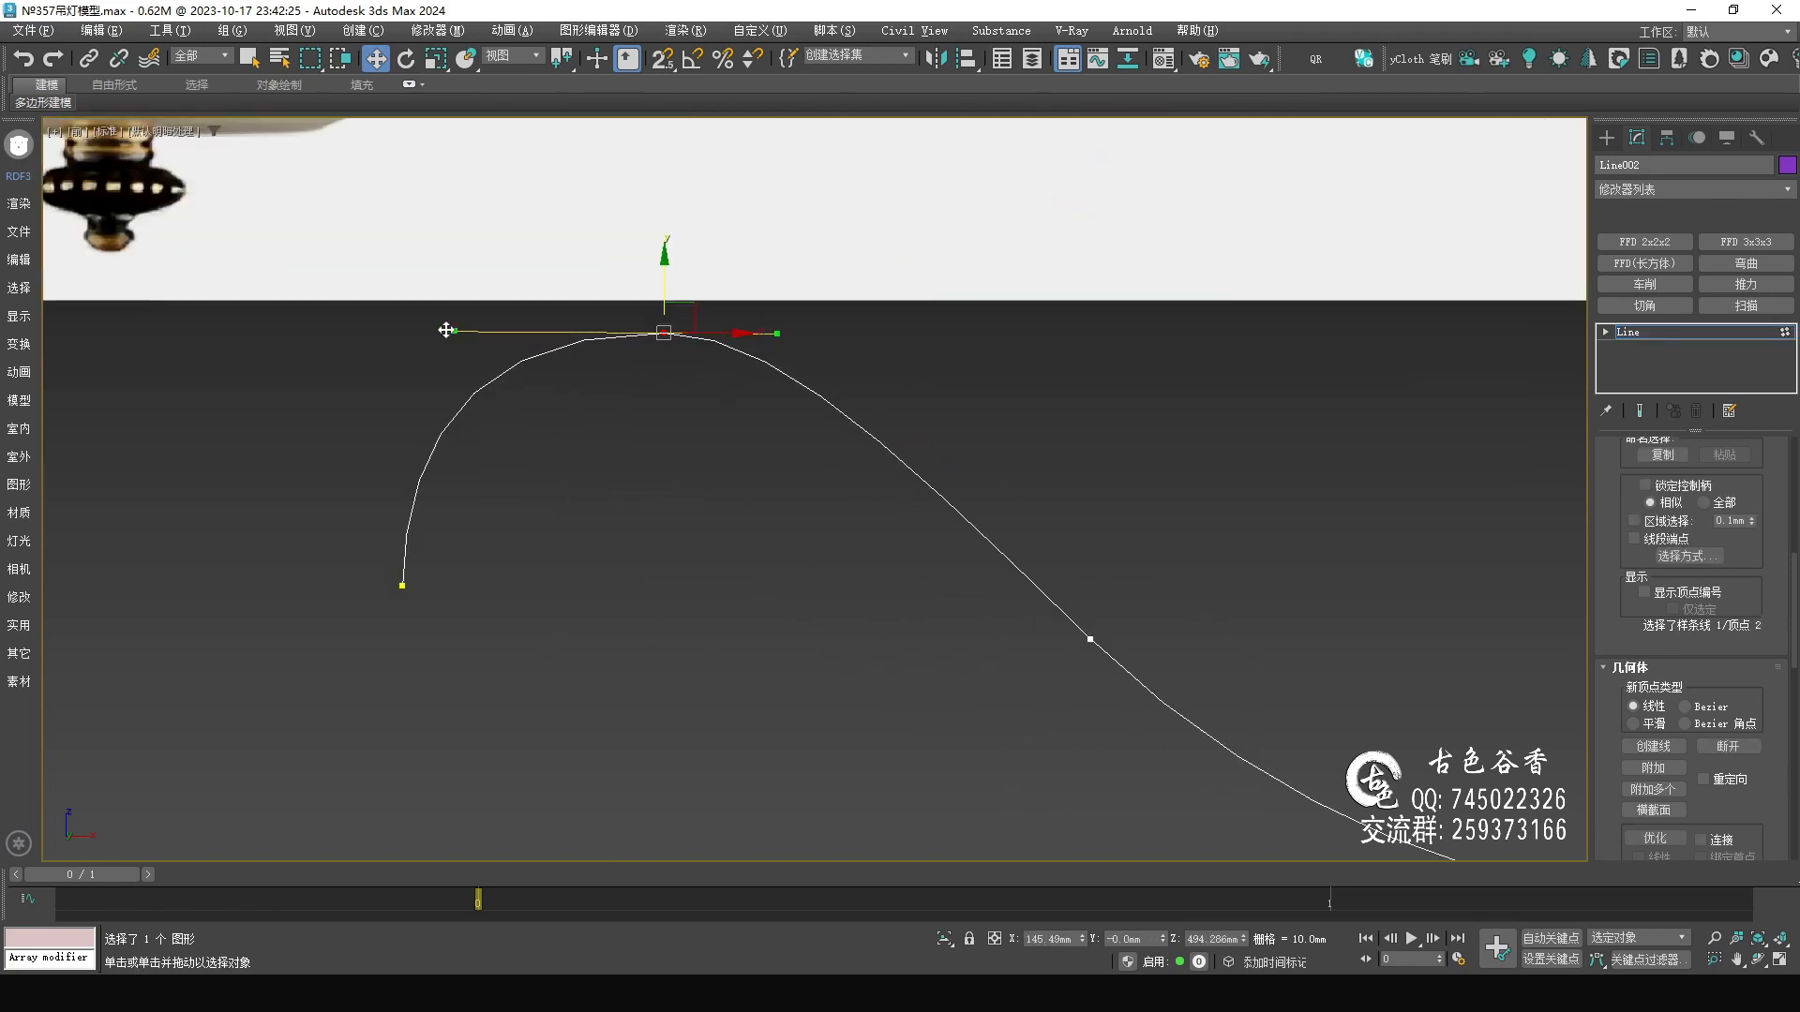
scroll(1074, 454, "down", 2)
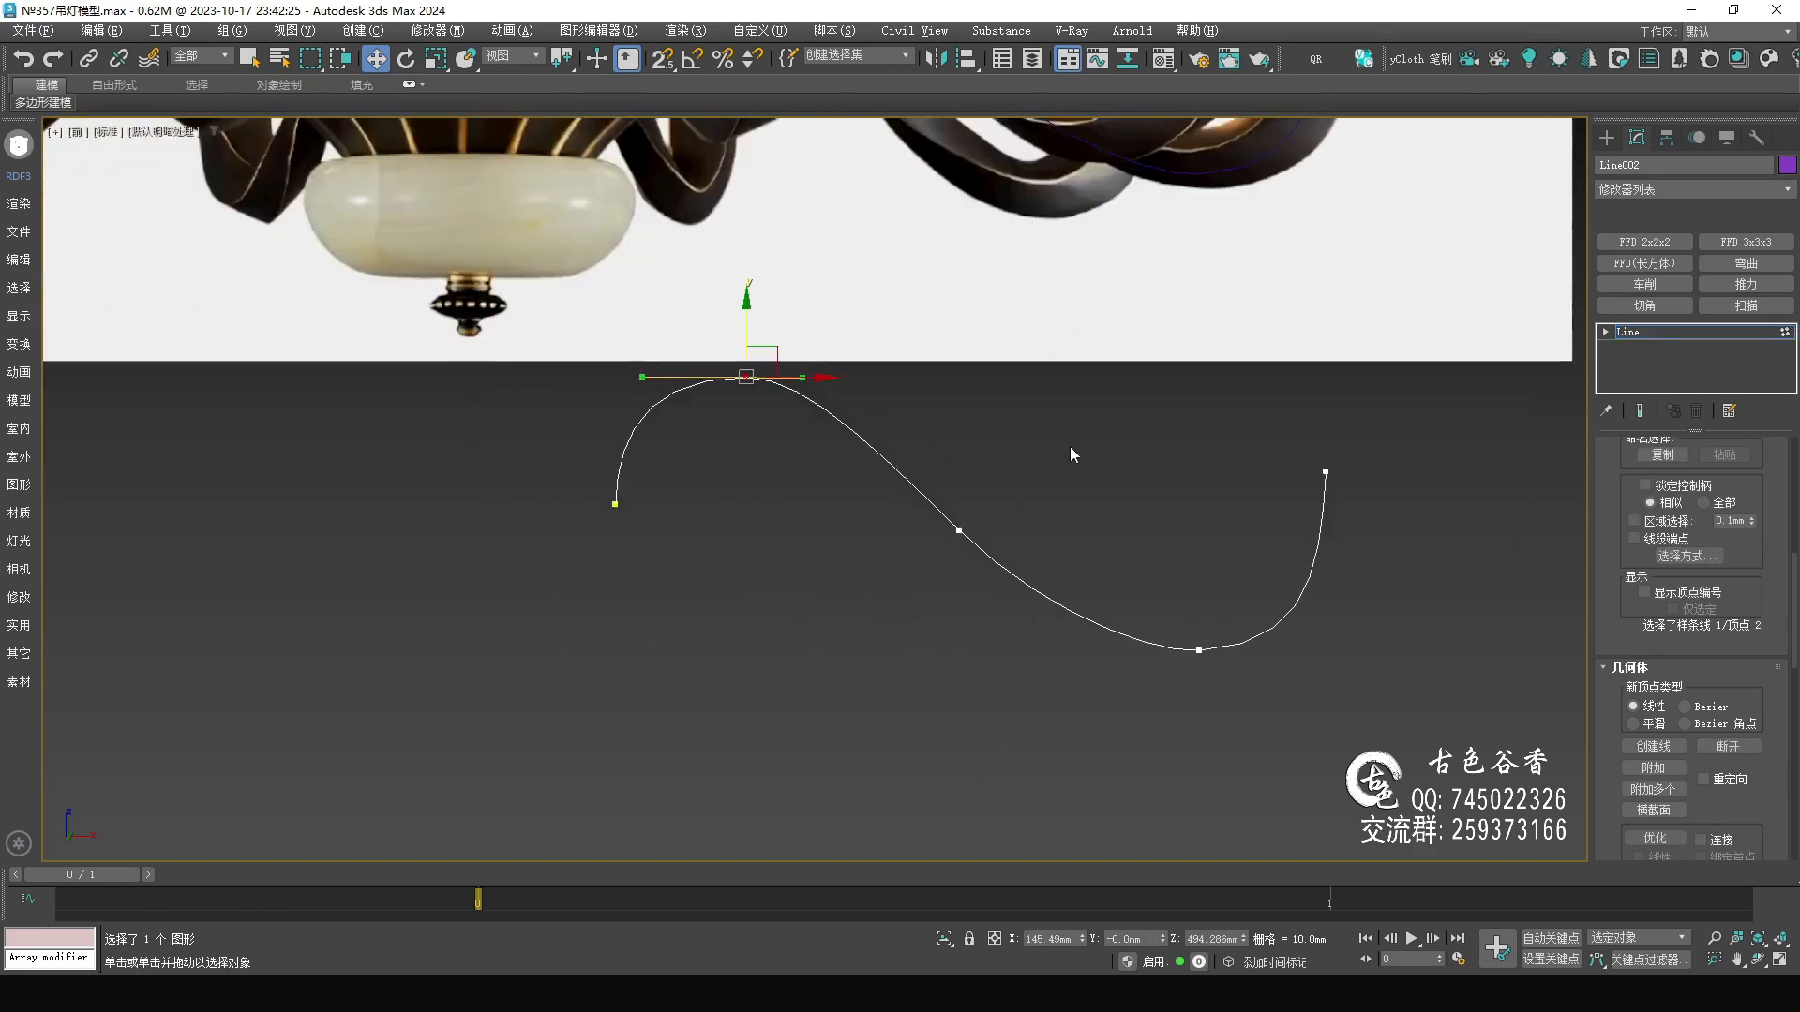
- Apply Normalize Spline to the copied curve with 10 mm segments and no maximum knot limit, and collapse it to an editable spline
left_click(1663, 332)
middle_click_drag(1027, 501, 1017, 510)
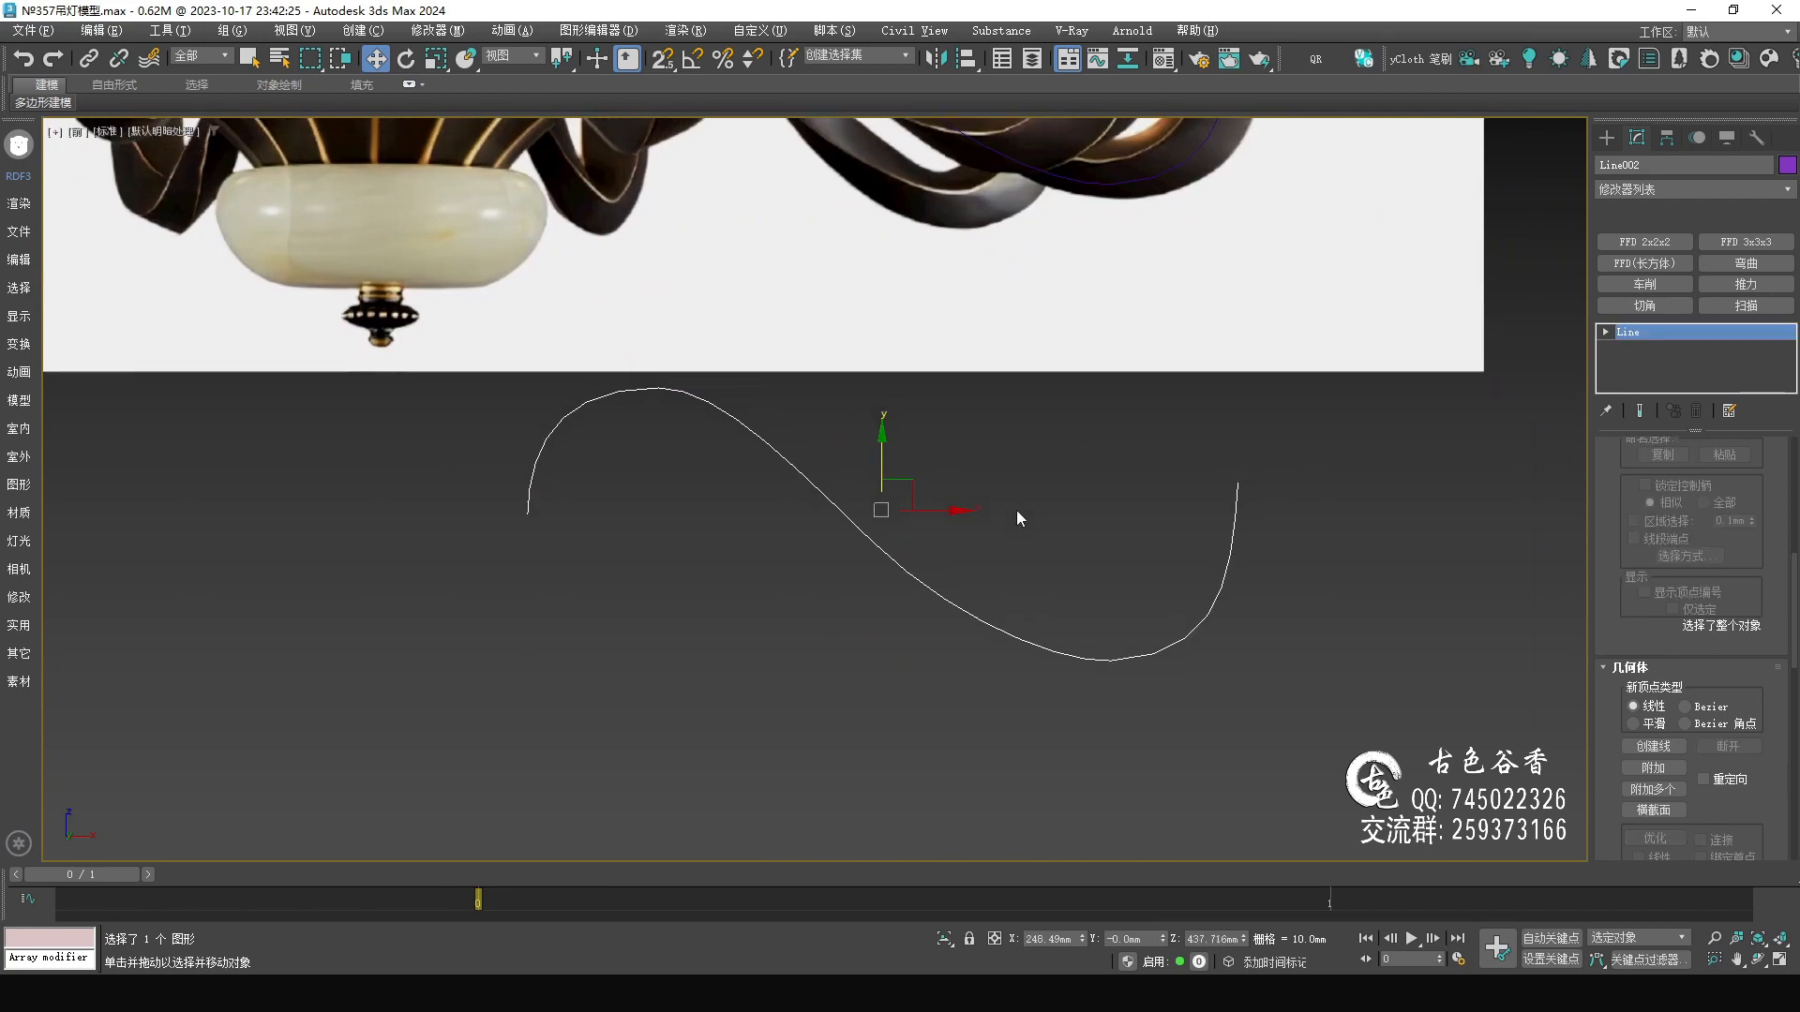
key("alt+n")
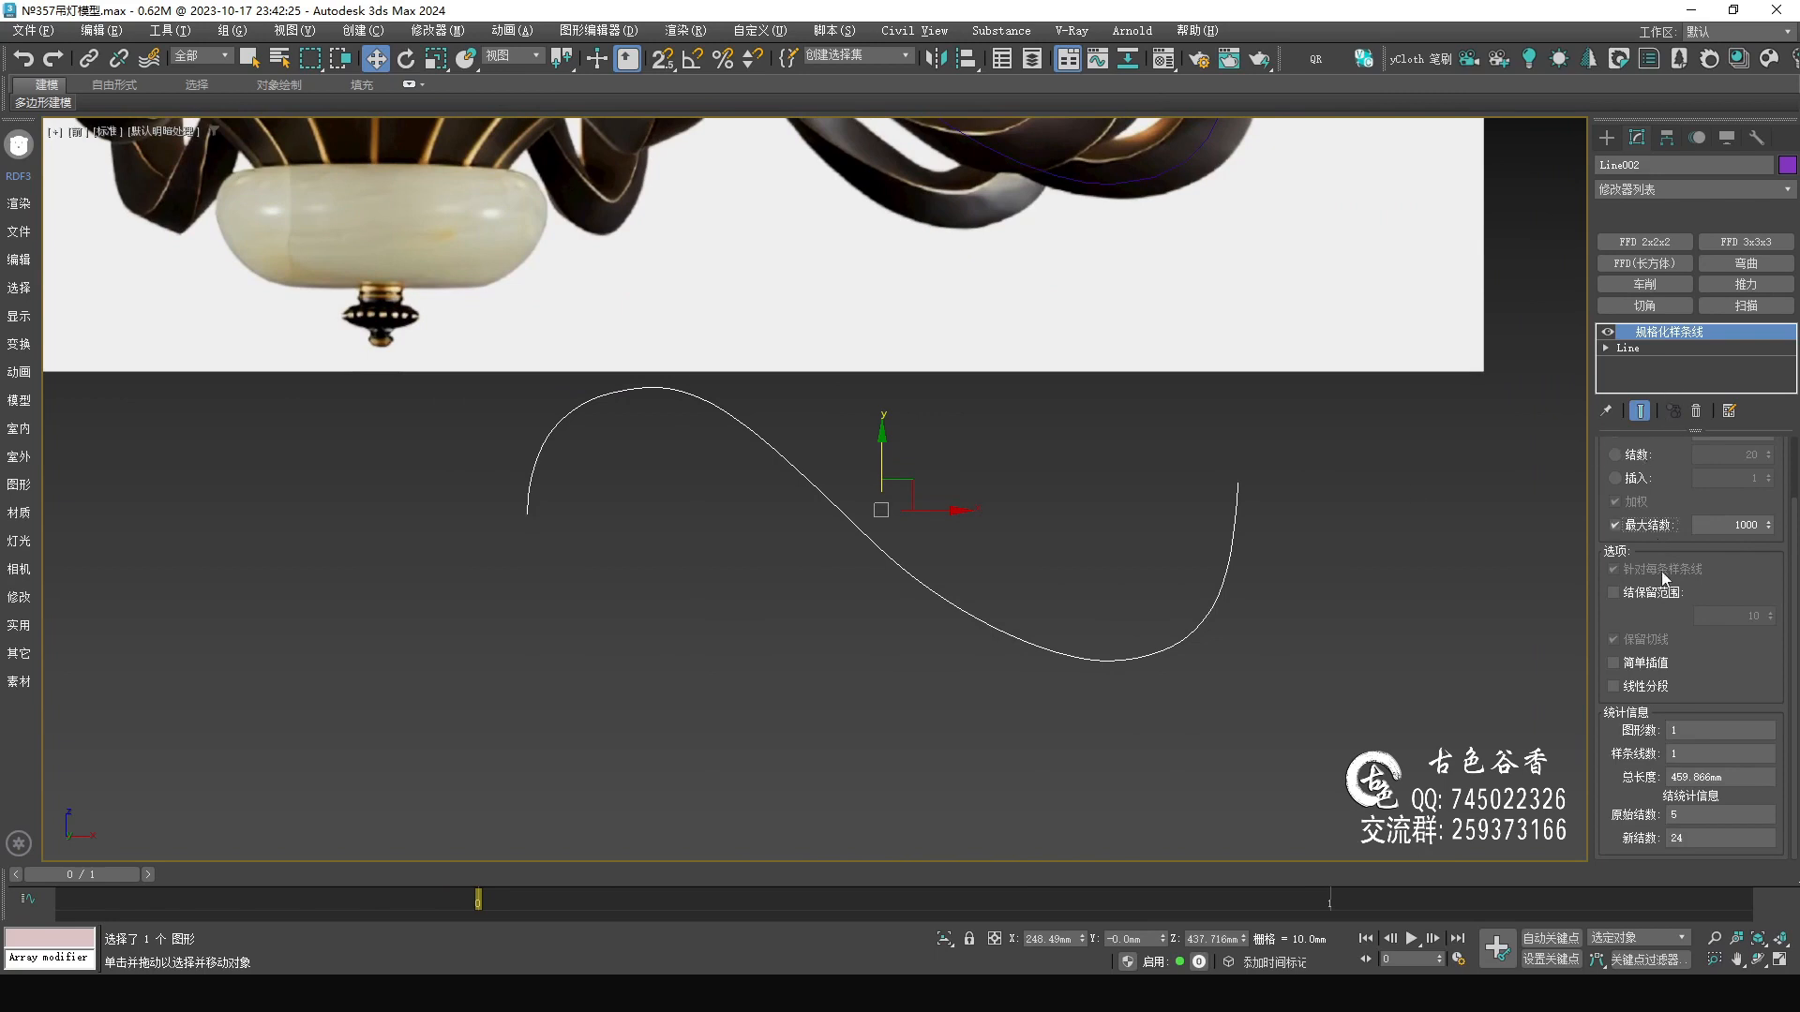
left_click(1611, 525)
scroll(1688, 600, "up", 2)
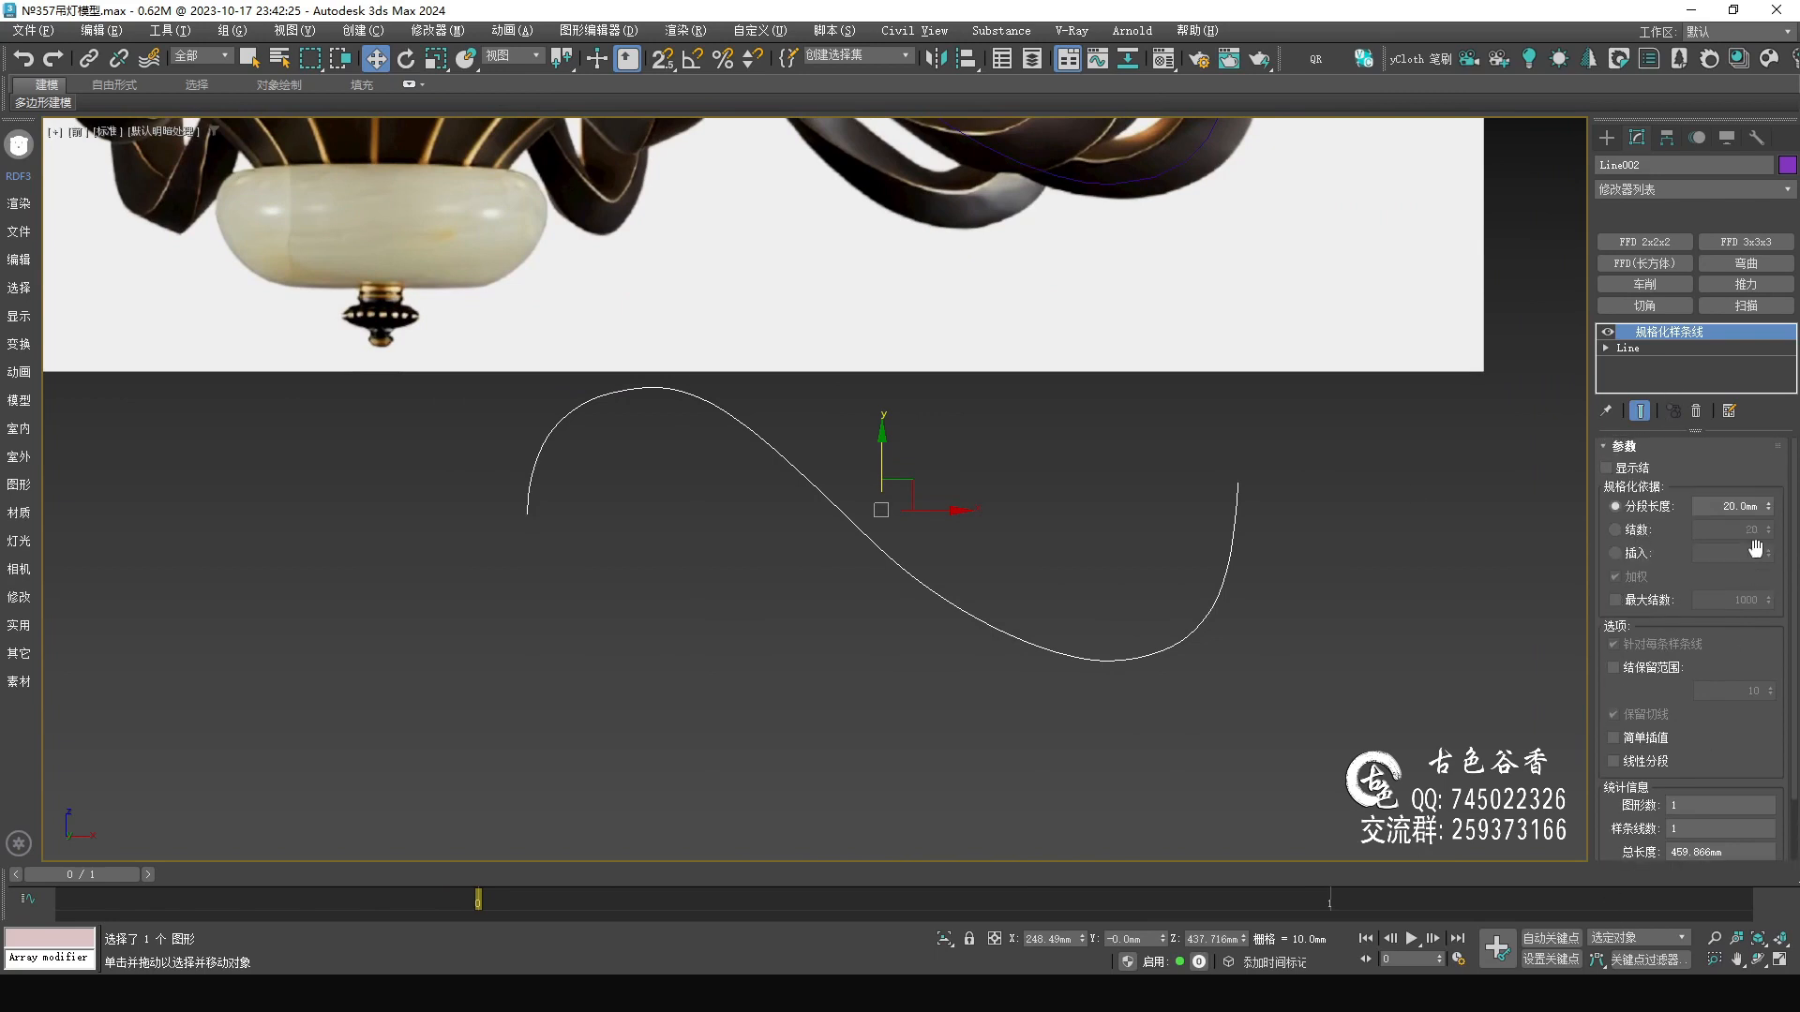
left_click(1723, 506)
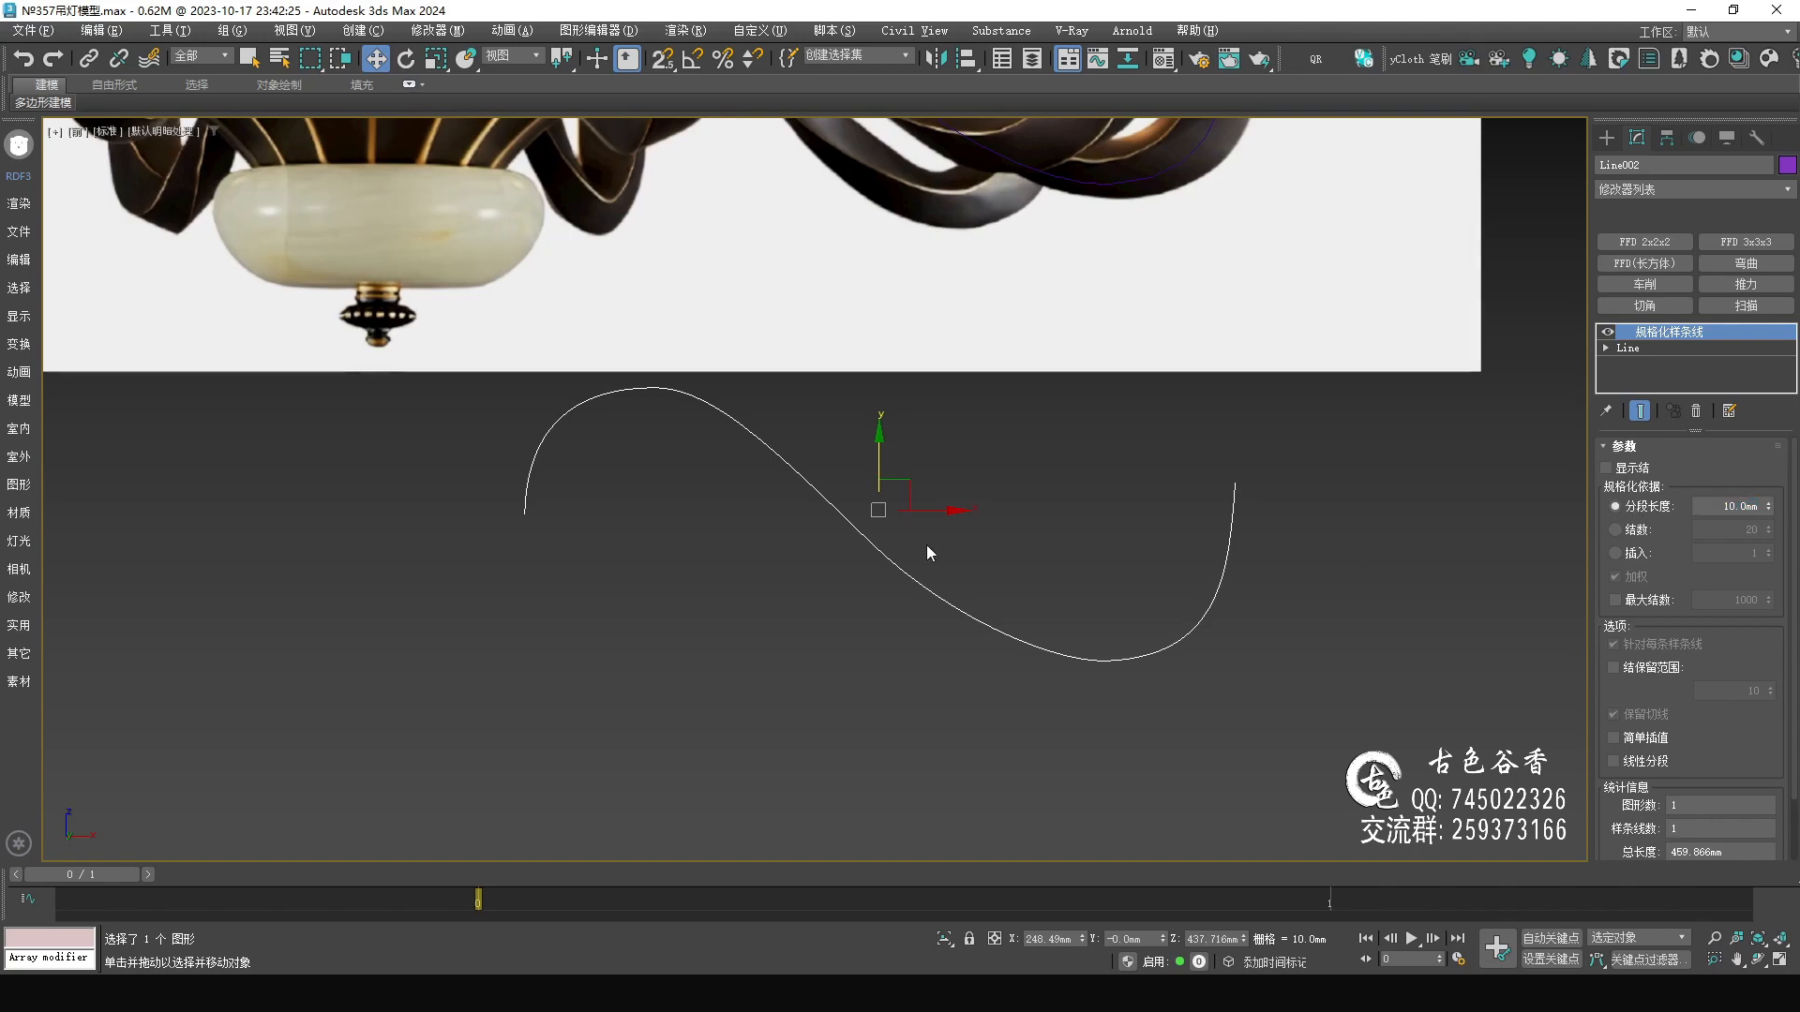
key("alt+c")
- Examine the vertex distribution along the normalized arm spline
middle_click_drag(927, 544, 1018, 552)
scroll(1183, 615, "up", 2)
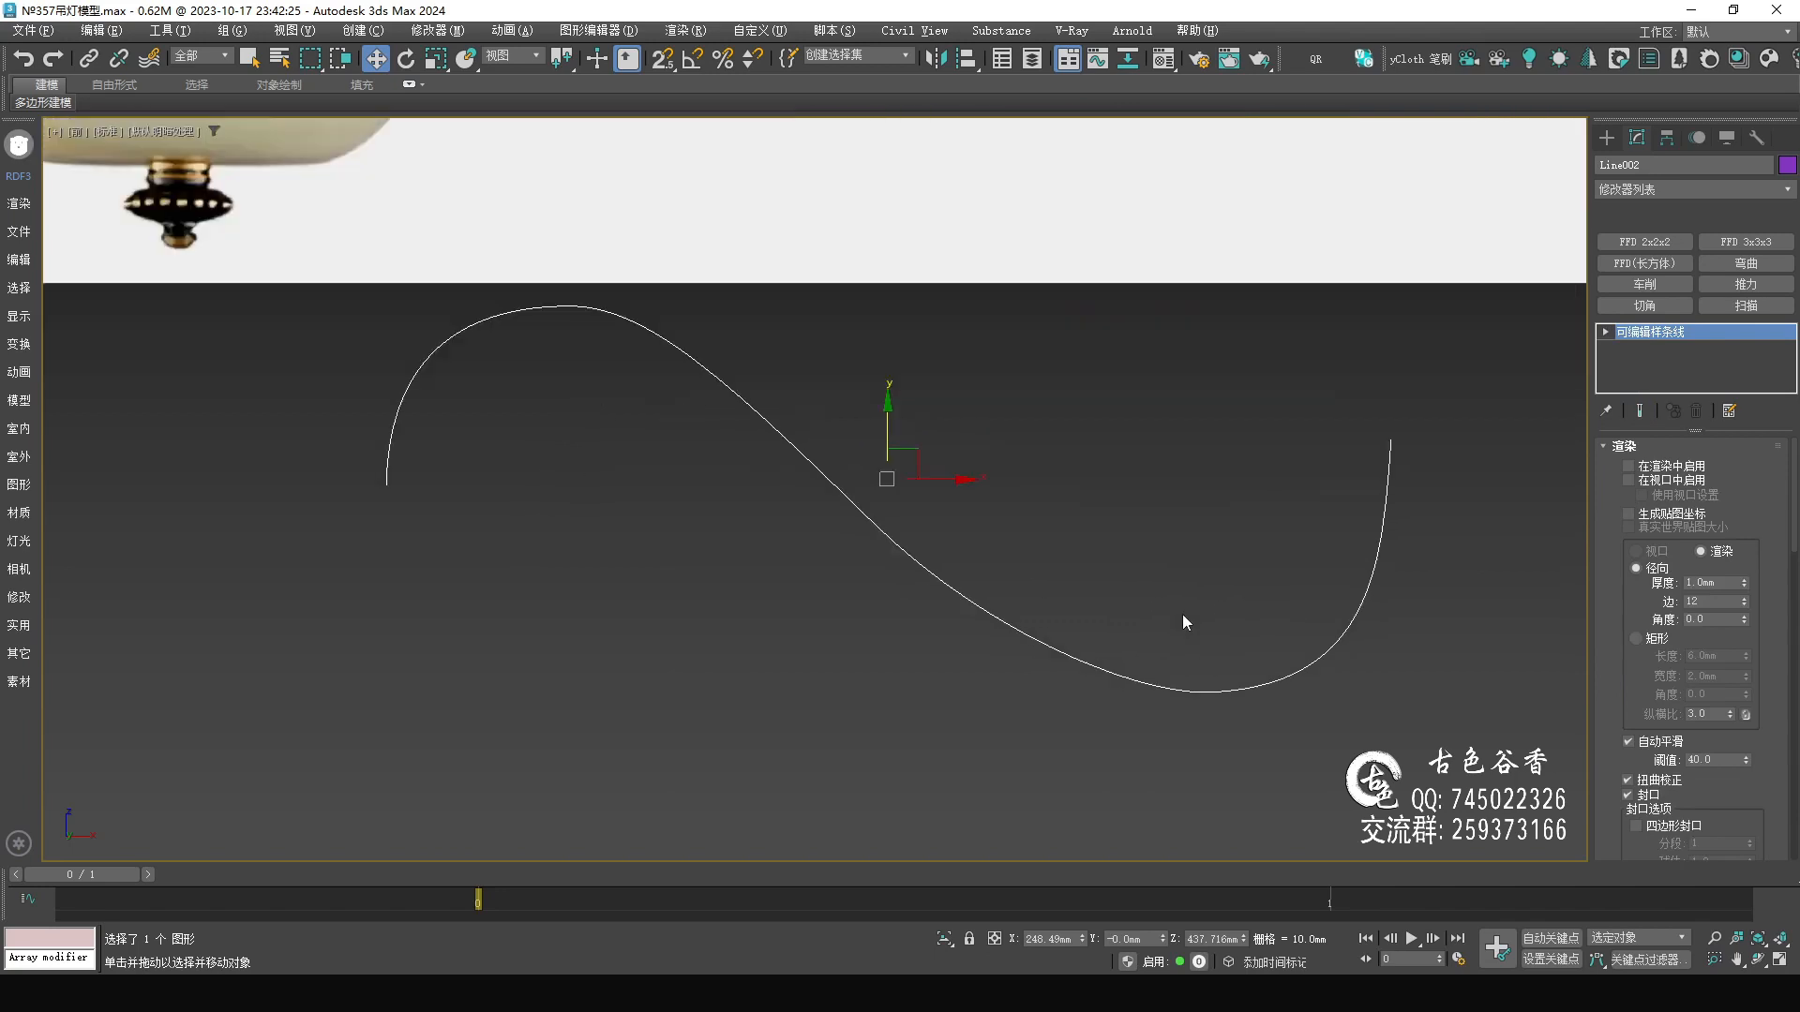
middle_click_drag(1183, 615, 1192, 574)
key("1")
middle_click_drag(695, 425, 758, 461)
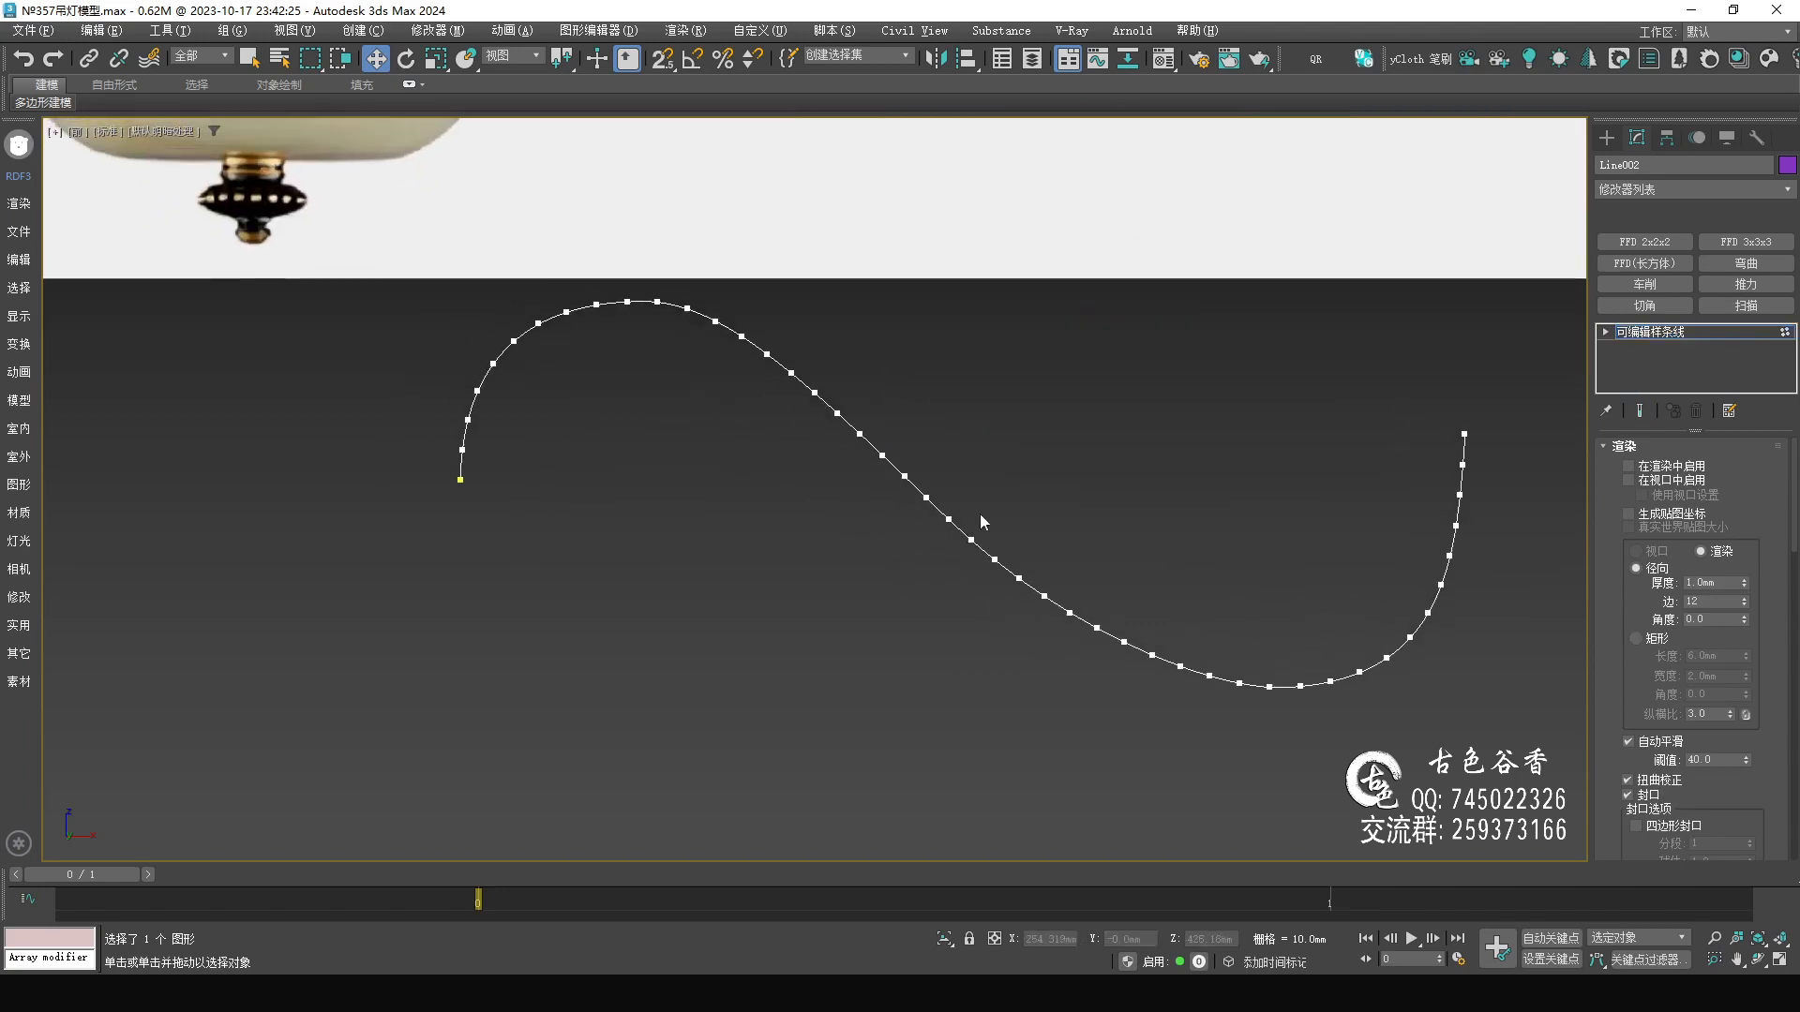
middle_click_drag(966, 515, 711, 521)
key("ctrl+2")
mouse_move(1205, 397)
left_mouse_down()
mouse_move(1123, 701)
mouse_move(394, 369)
mouse_move(209, 595)
left_mouse_up()
key("Escape")
middle_click_drag(505, 450, 745, 489)
key("1")
- Draw a rectangle about 45.5 × 44.6 mm over the front arm's upright end and open its size parameters
scroll(749, 497, "down", 3)
middle_click_drag(841, 341, 809, 550)
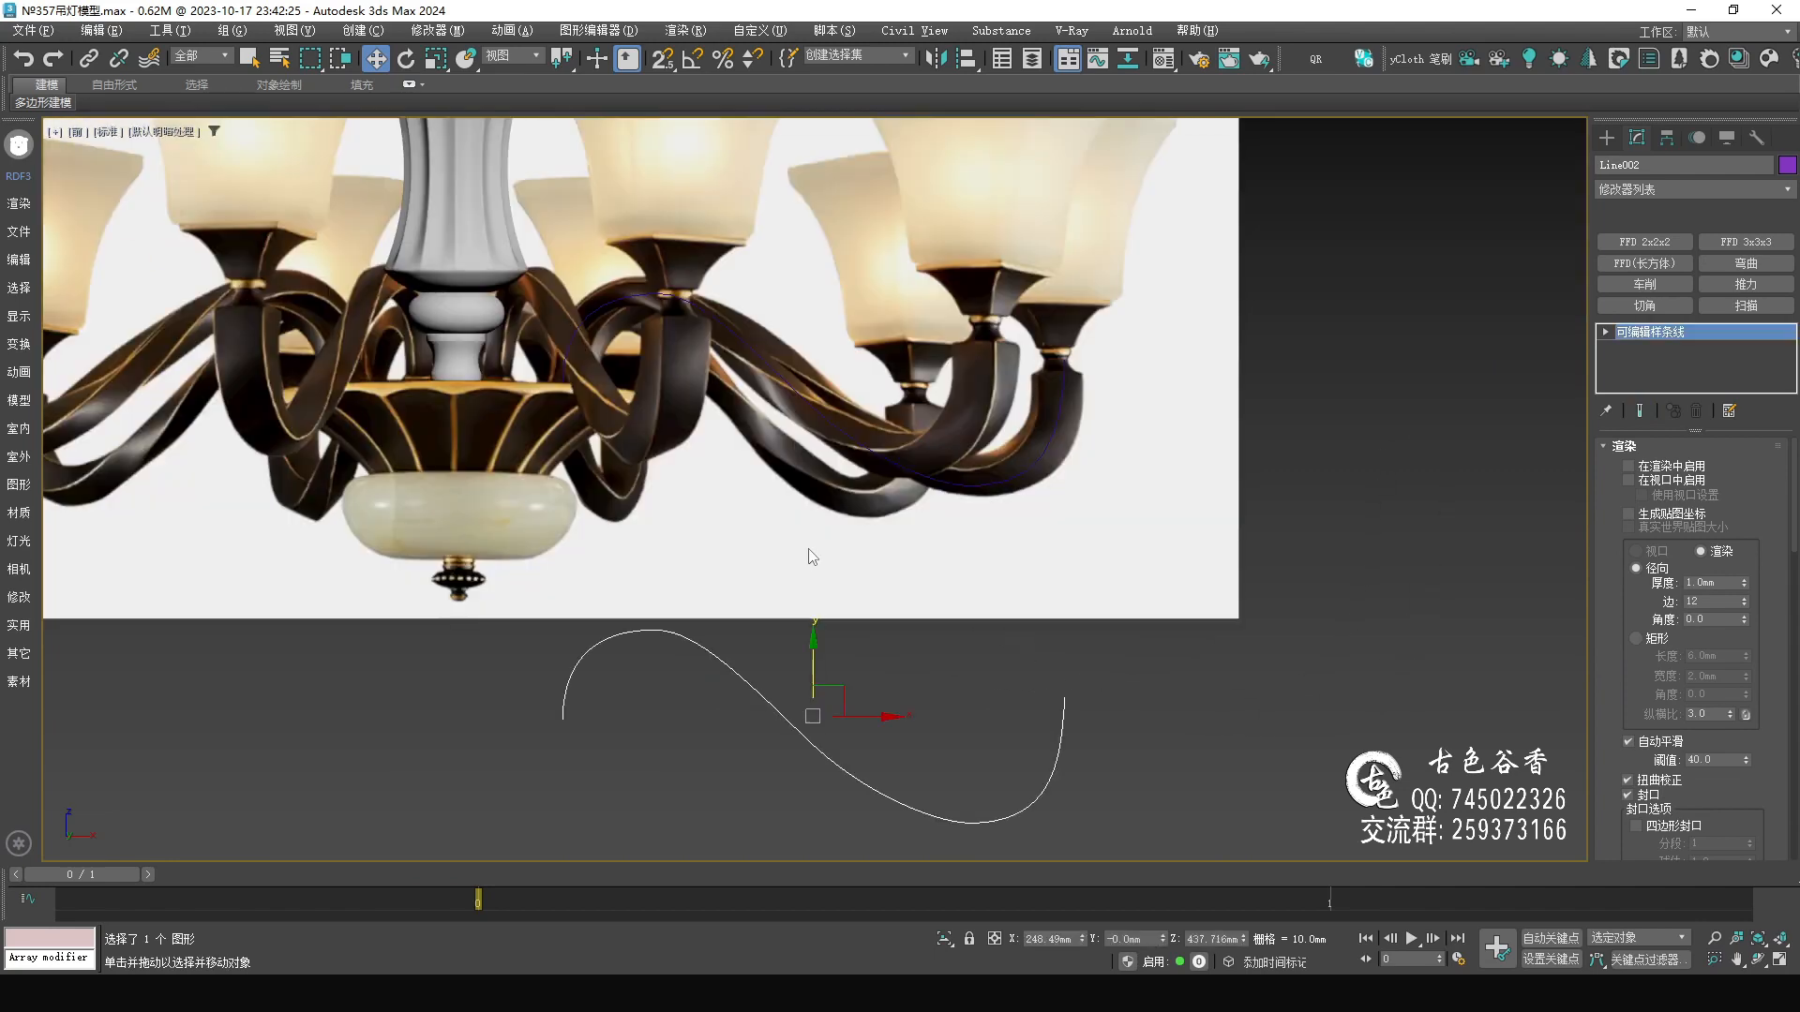
left_click(1607, 138)
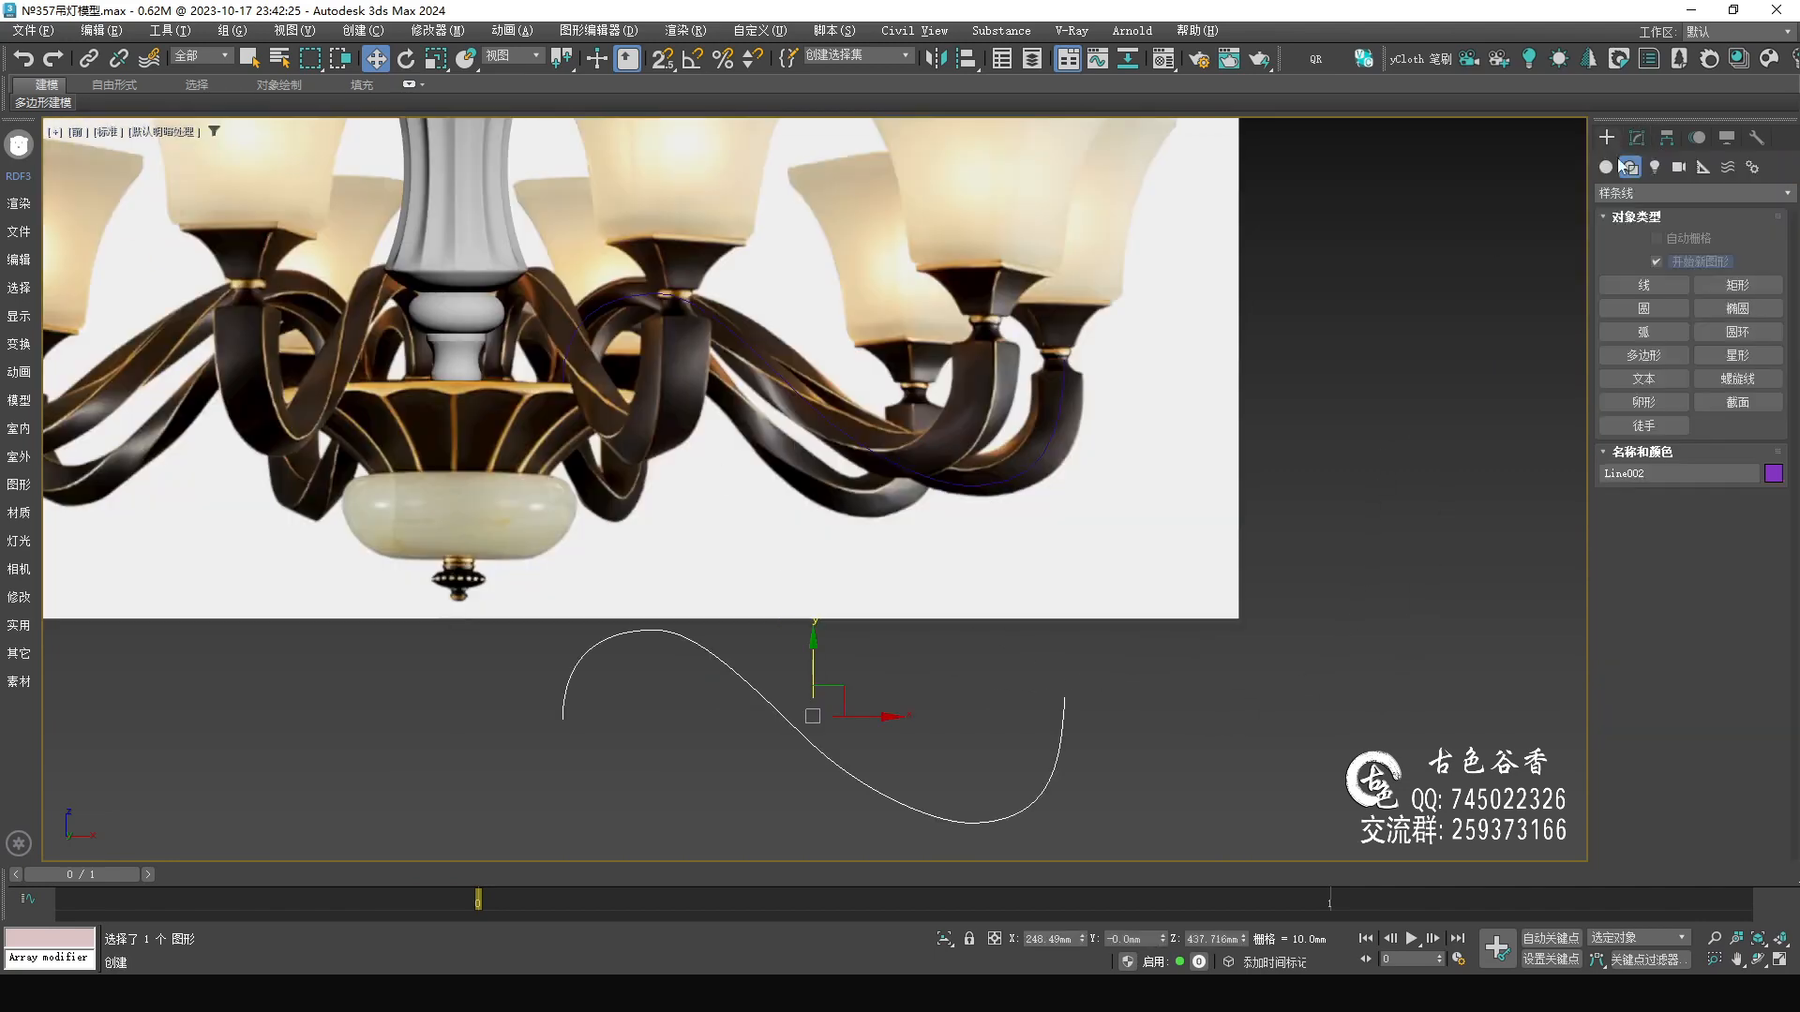
left_click(1719, 285)
scroll(858, 353, "up", 6)
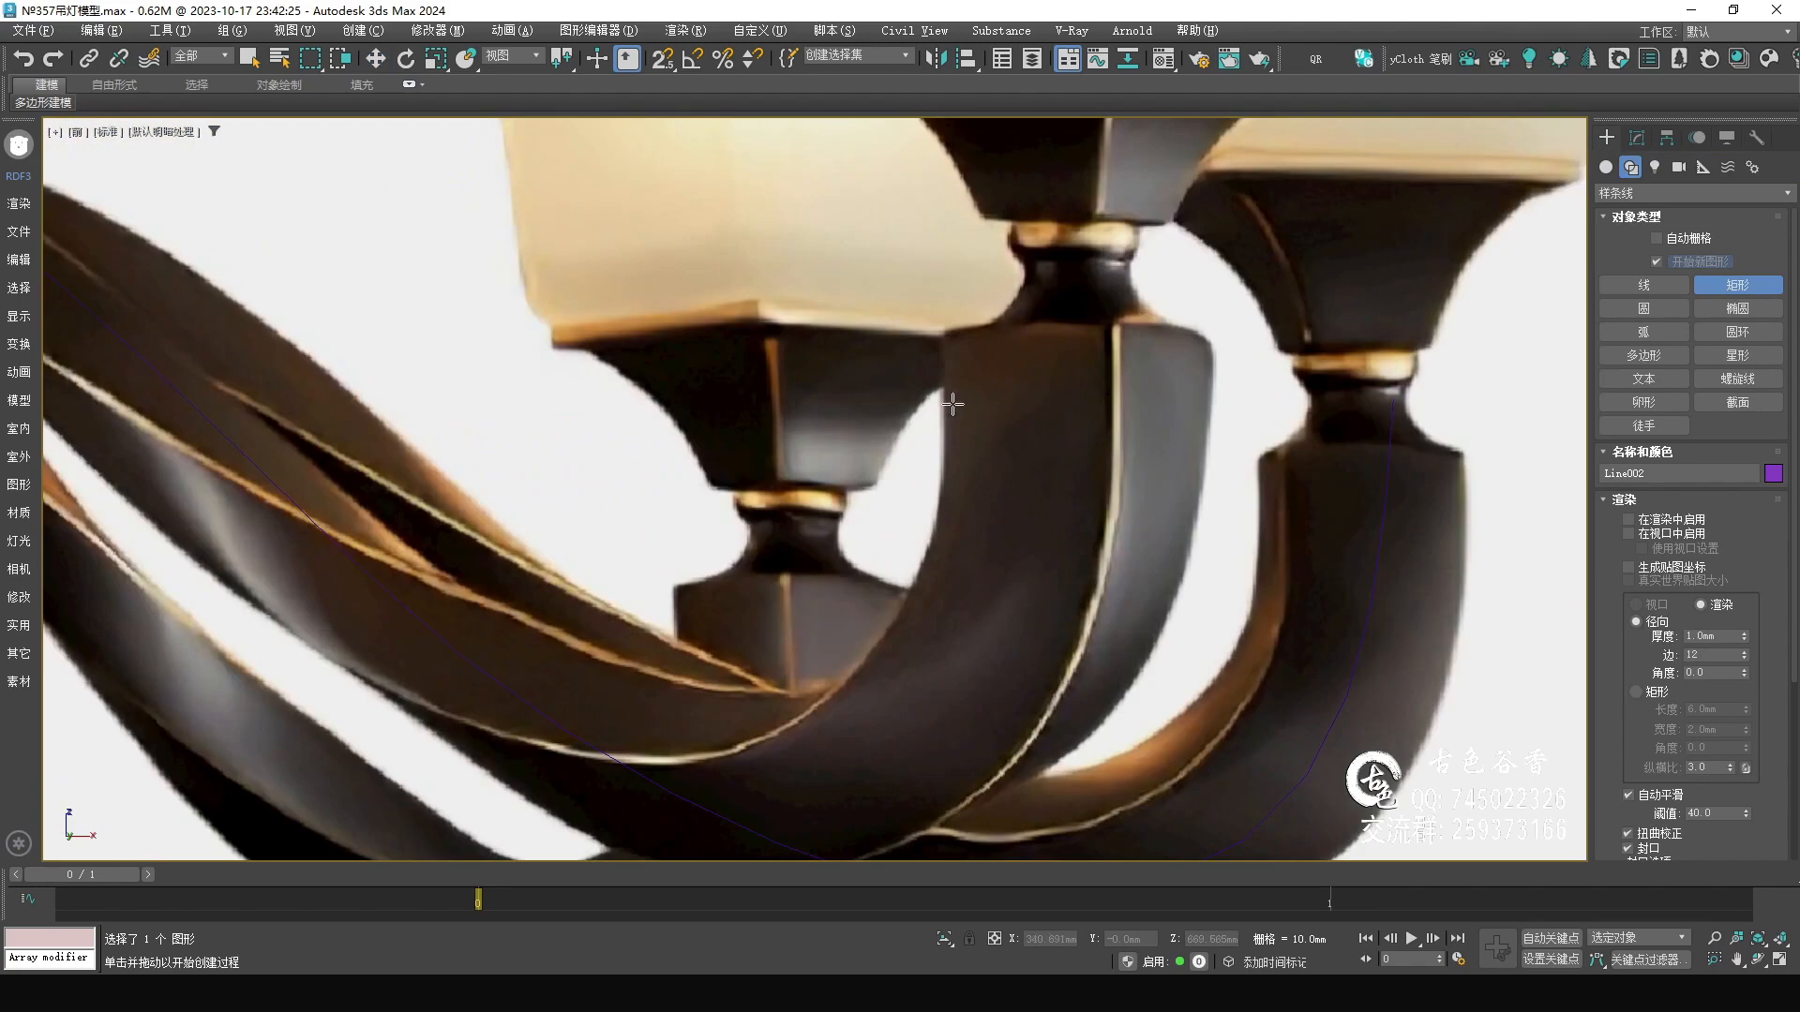
left_click_drag(856, 344, 1131, 624)
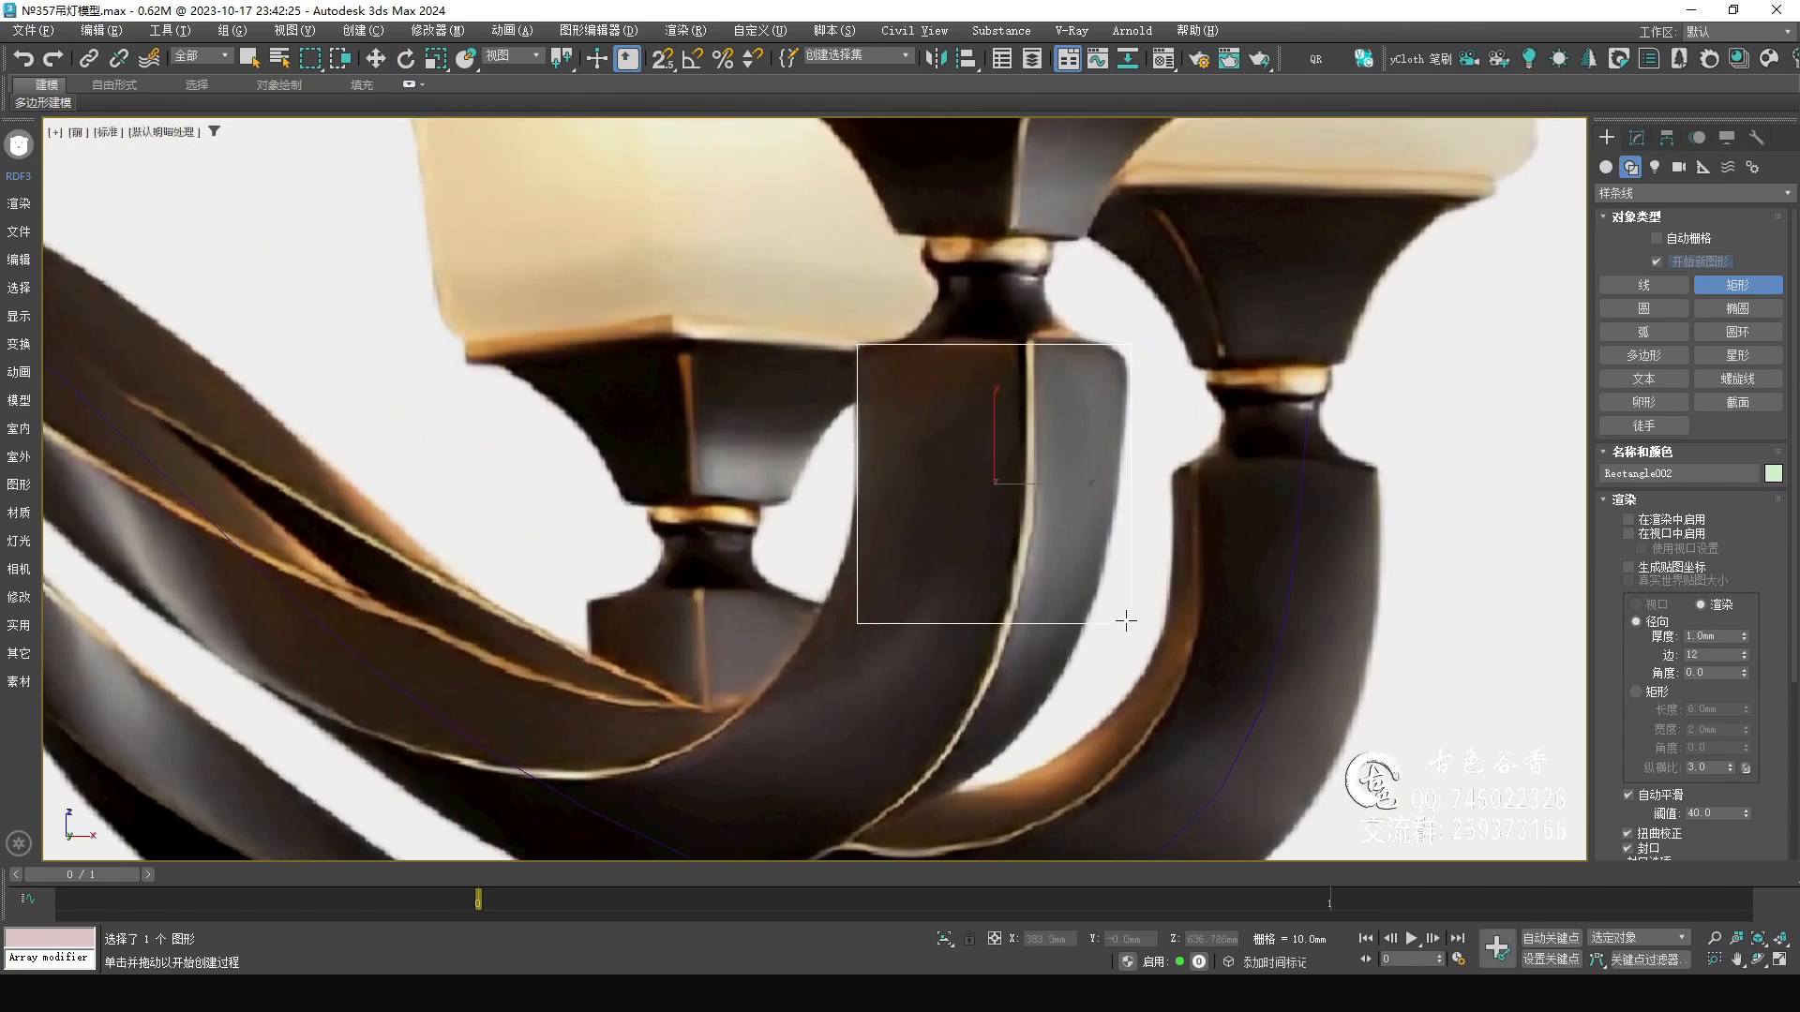
left_click(1638, 141)
left_click_drag(1623, 680, 1636, 256)
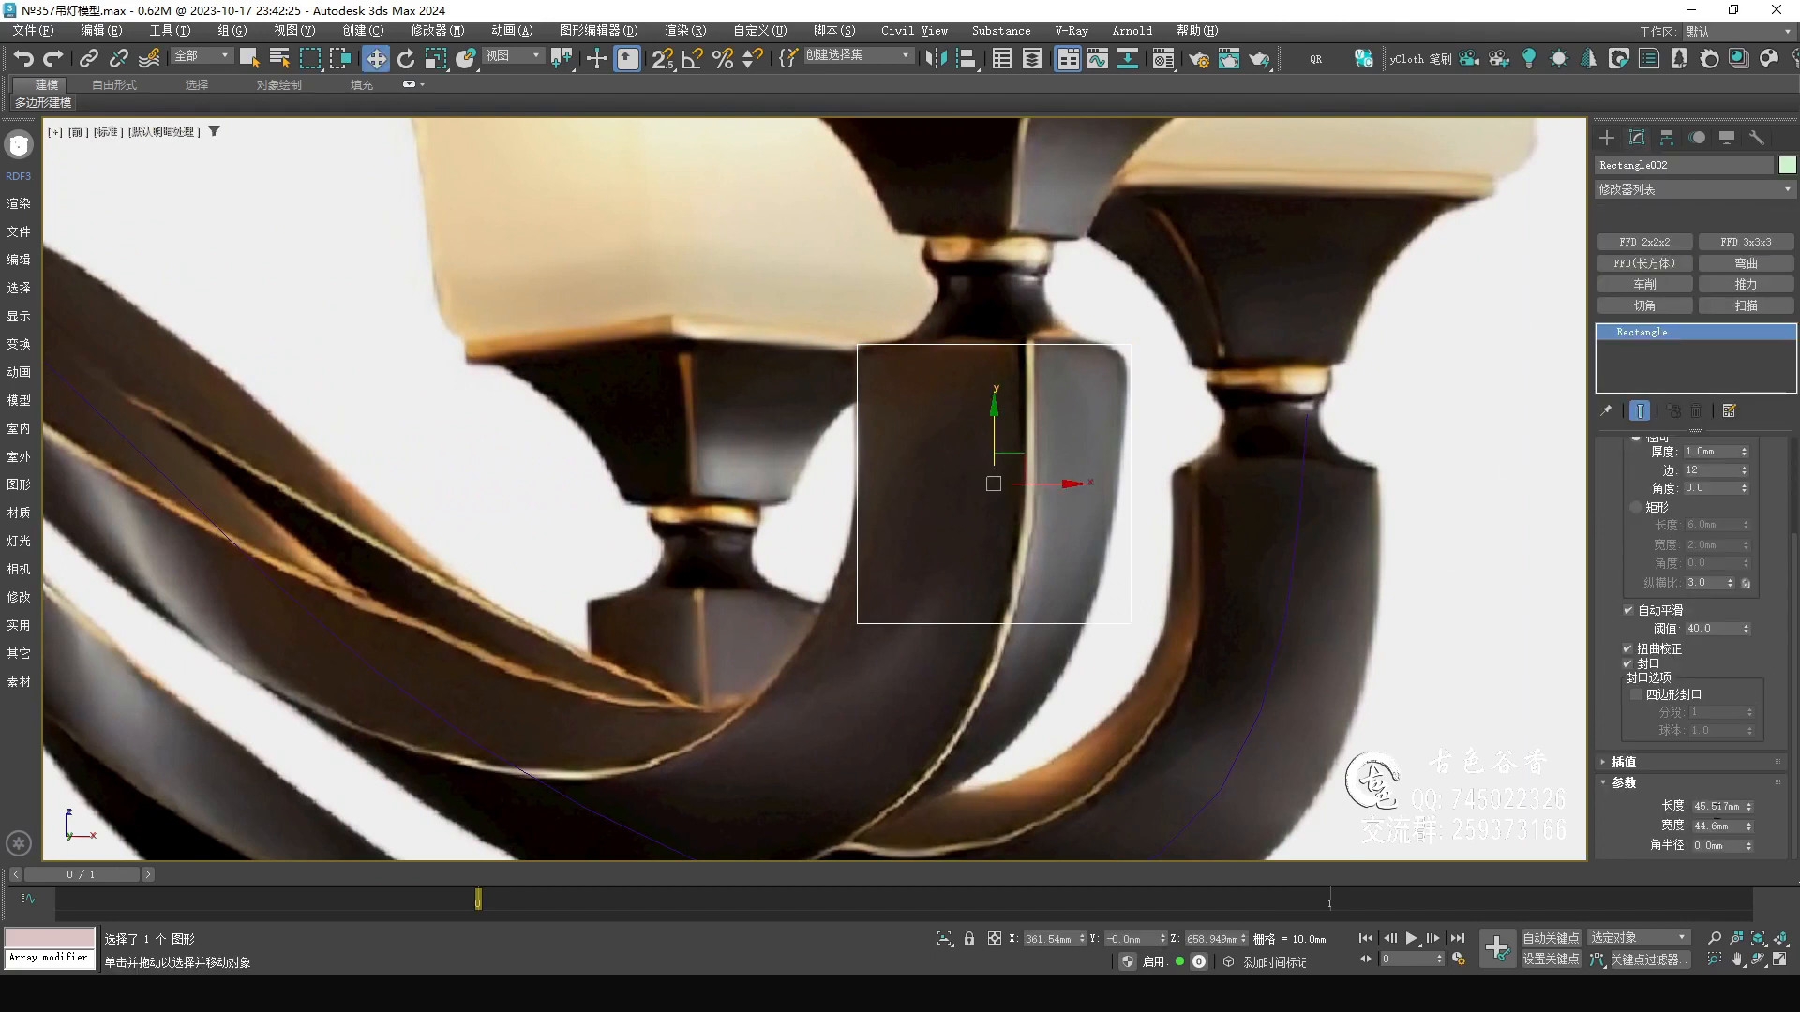
- Set the rectangle's length and width to 40 mm
double_click(1729, 806)
type("40")
key("Tab")
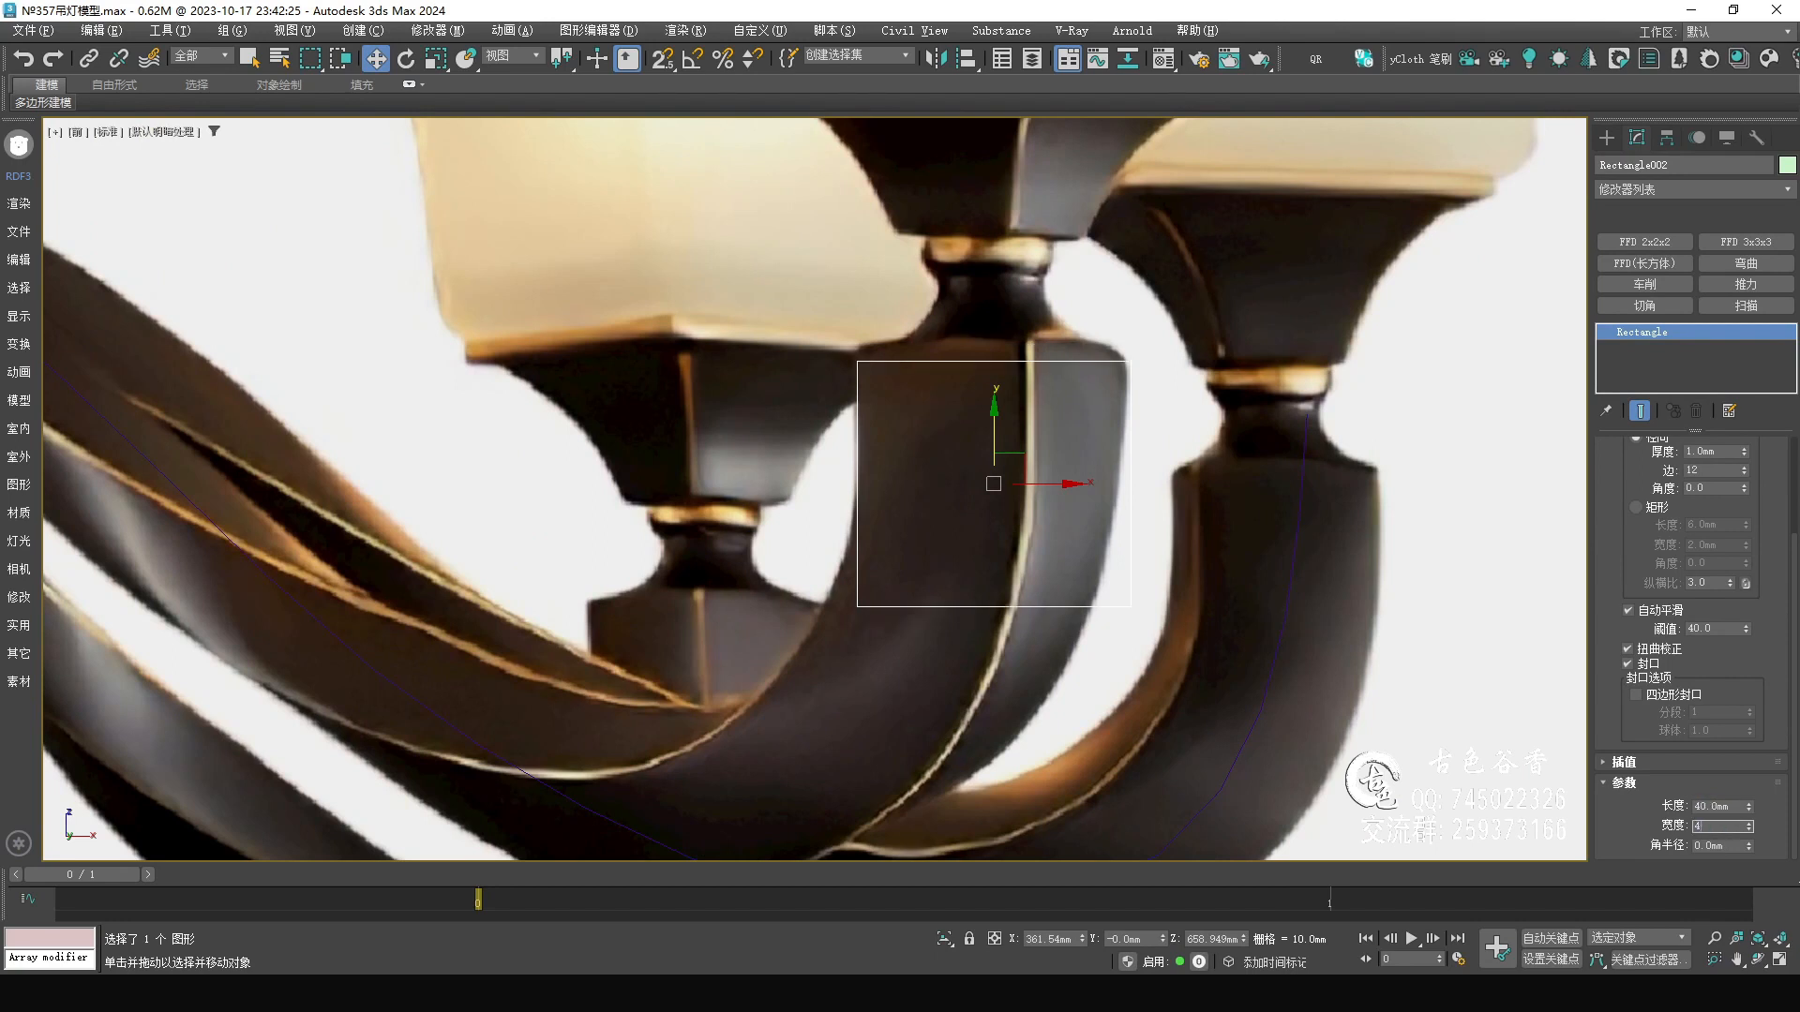
key("Return")
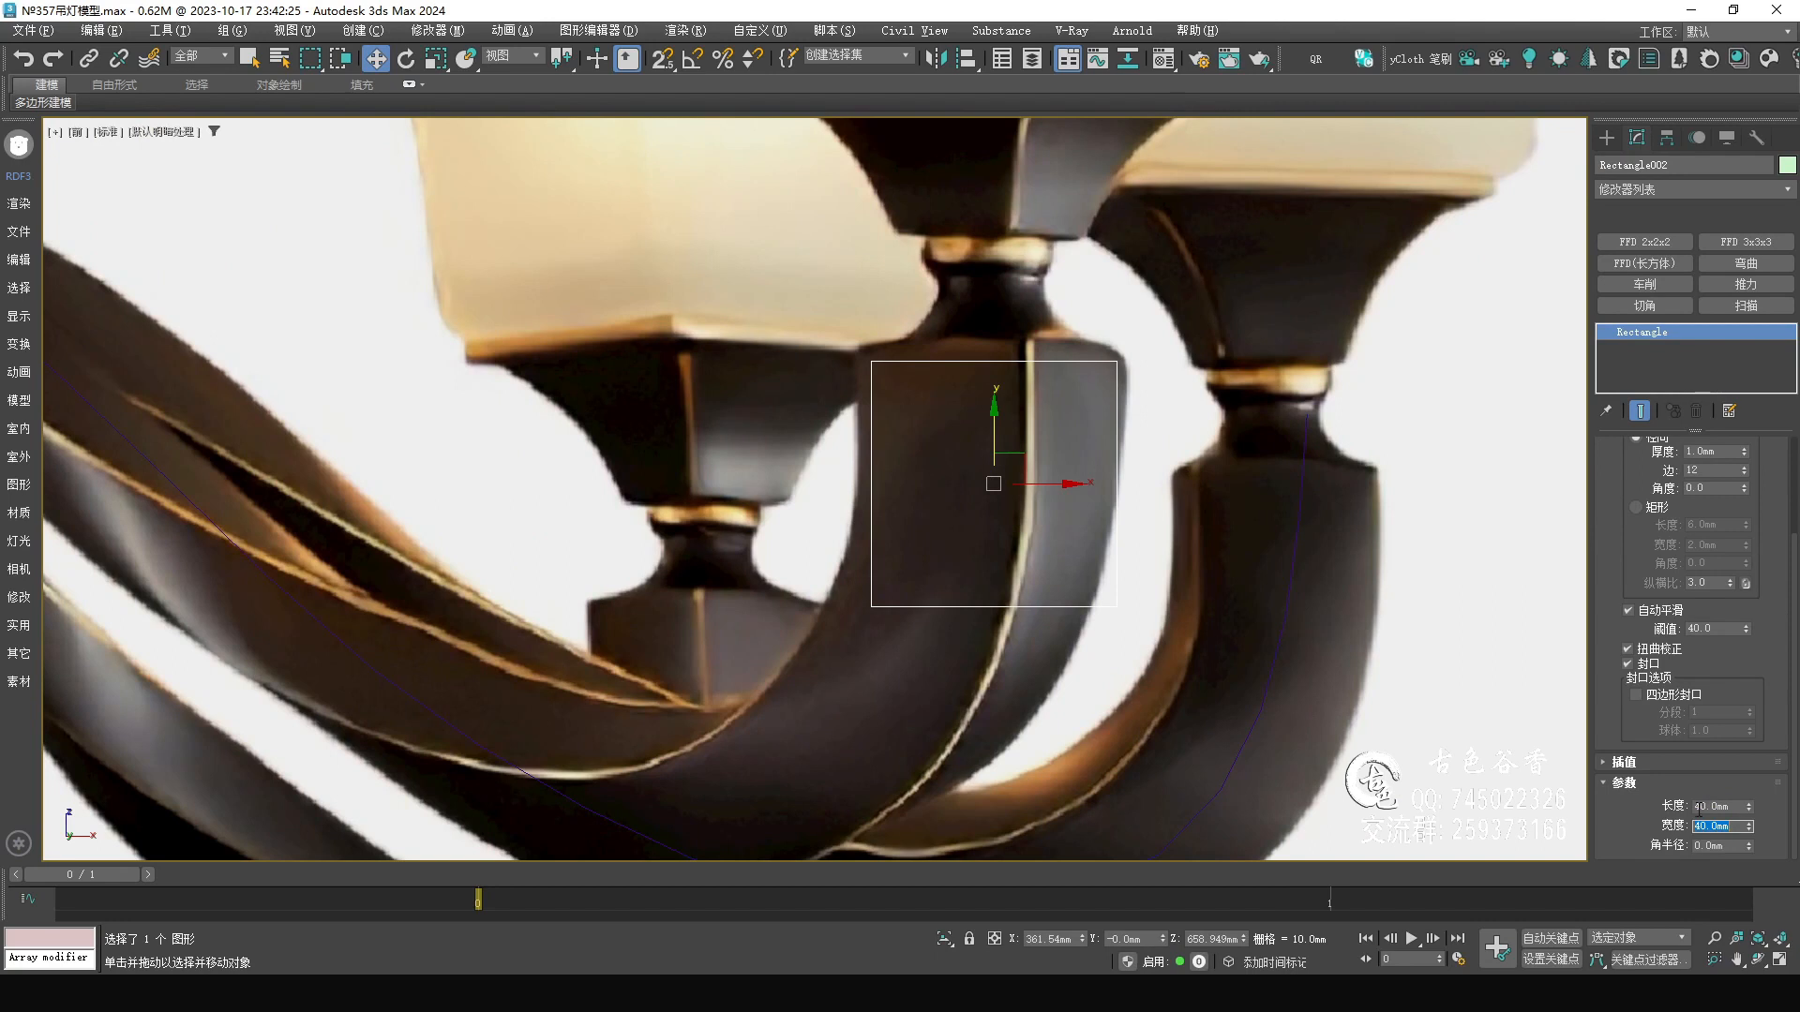
- Set the rectangle's length and width to 45 mm
double_click(1717, 806)
type("45")
key("Tab")
type("45")
key("Return")
scroll(1173, 635, "down", 3)
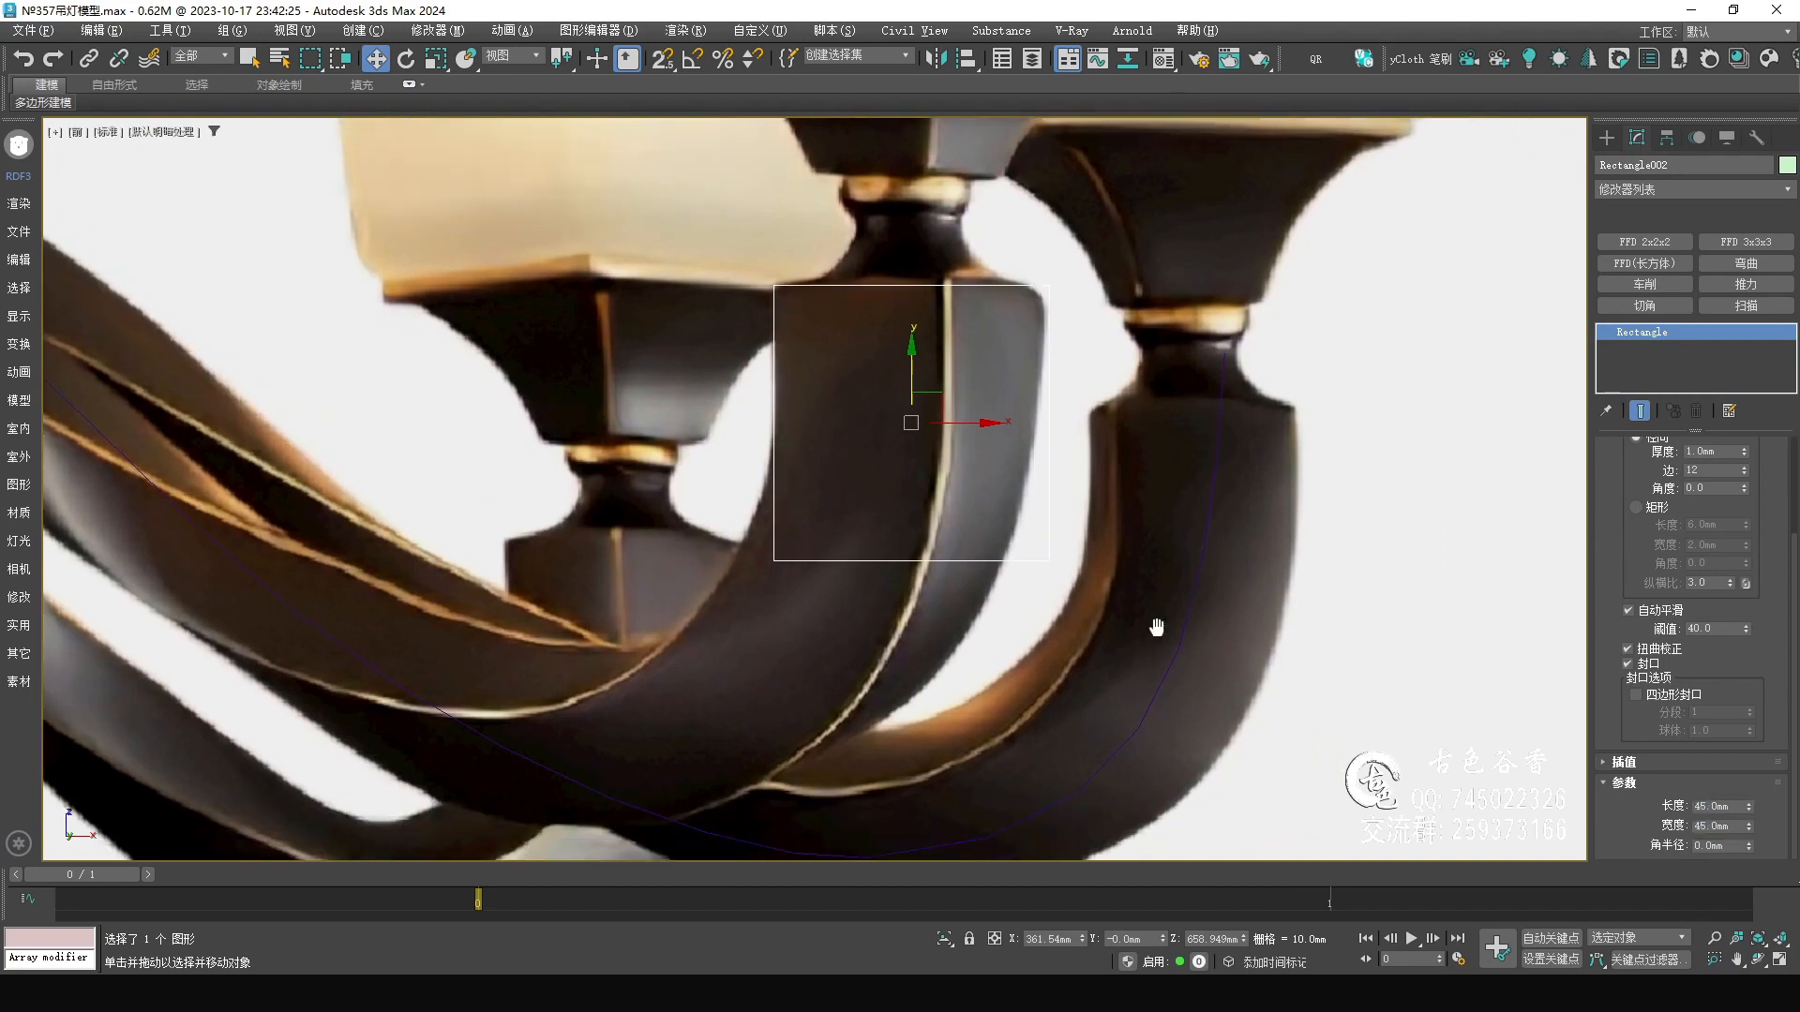
- Set the length and width of the rectangle over the front arm's end to 30 mm
scroll(1138, 607, "down", 2)
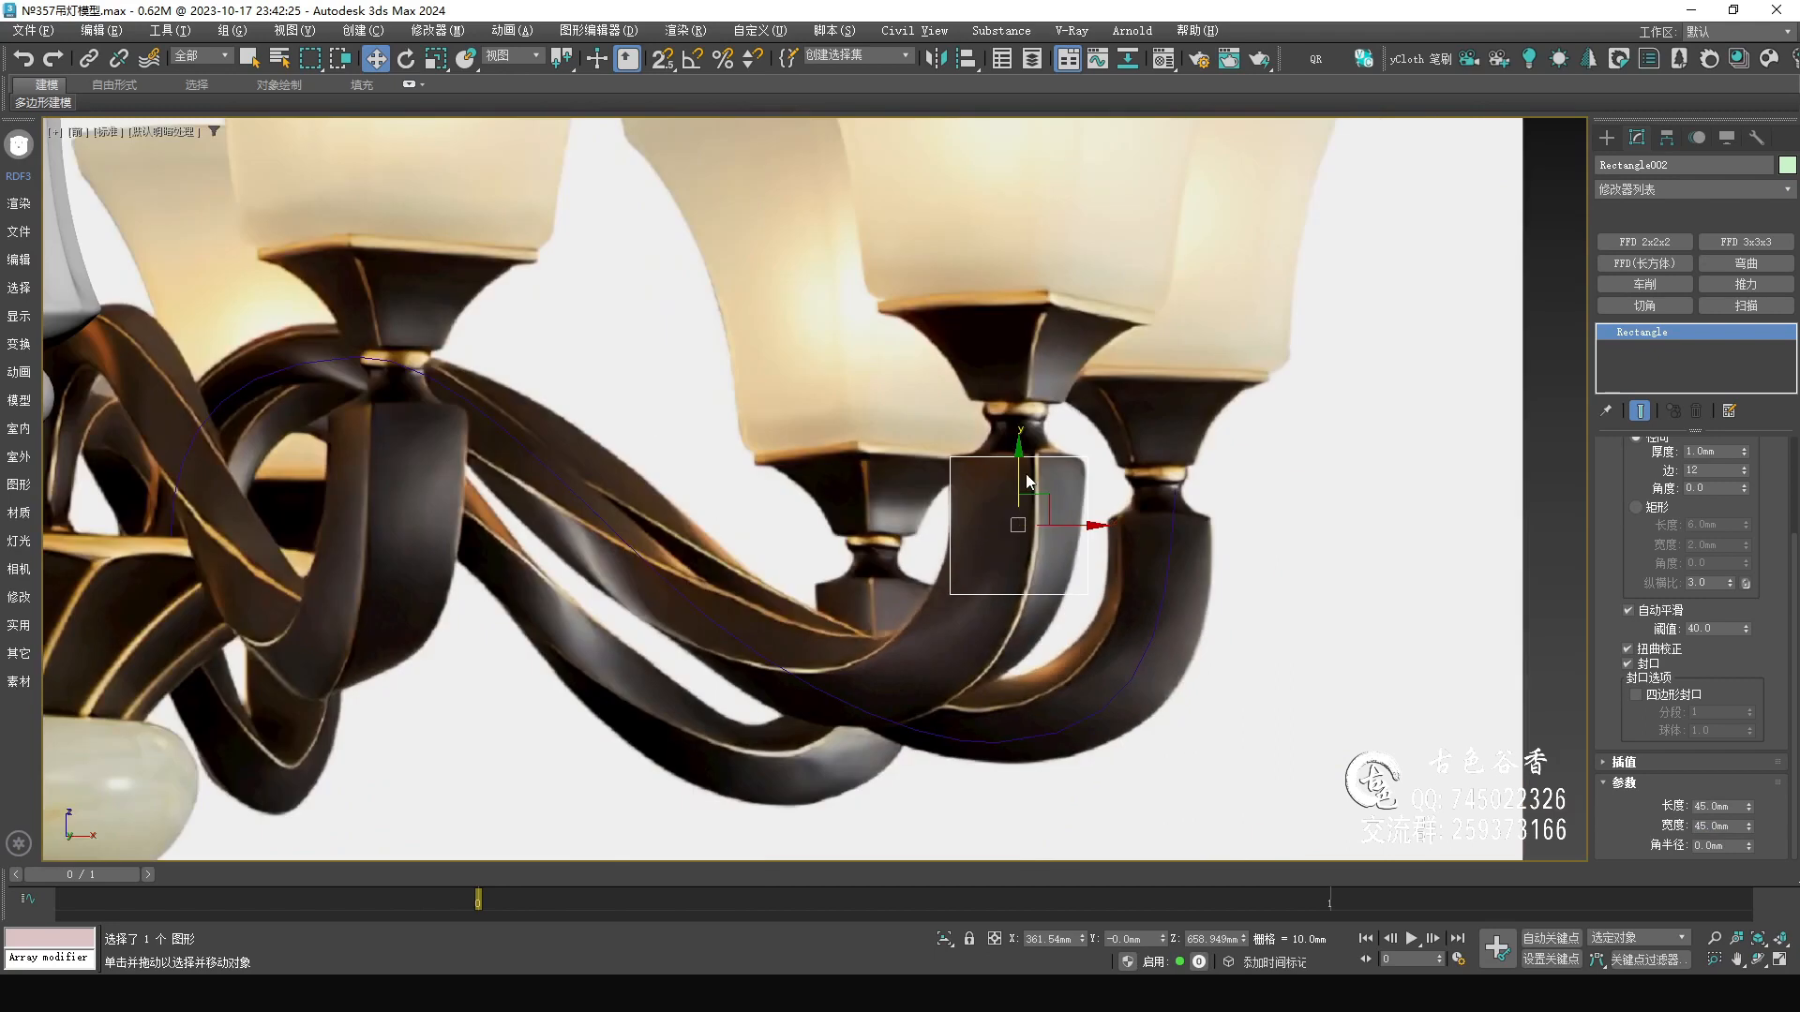
scroll(1025, 474, "up", 3)
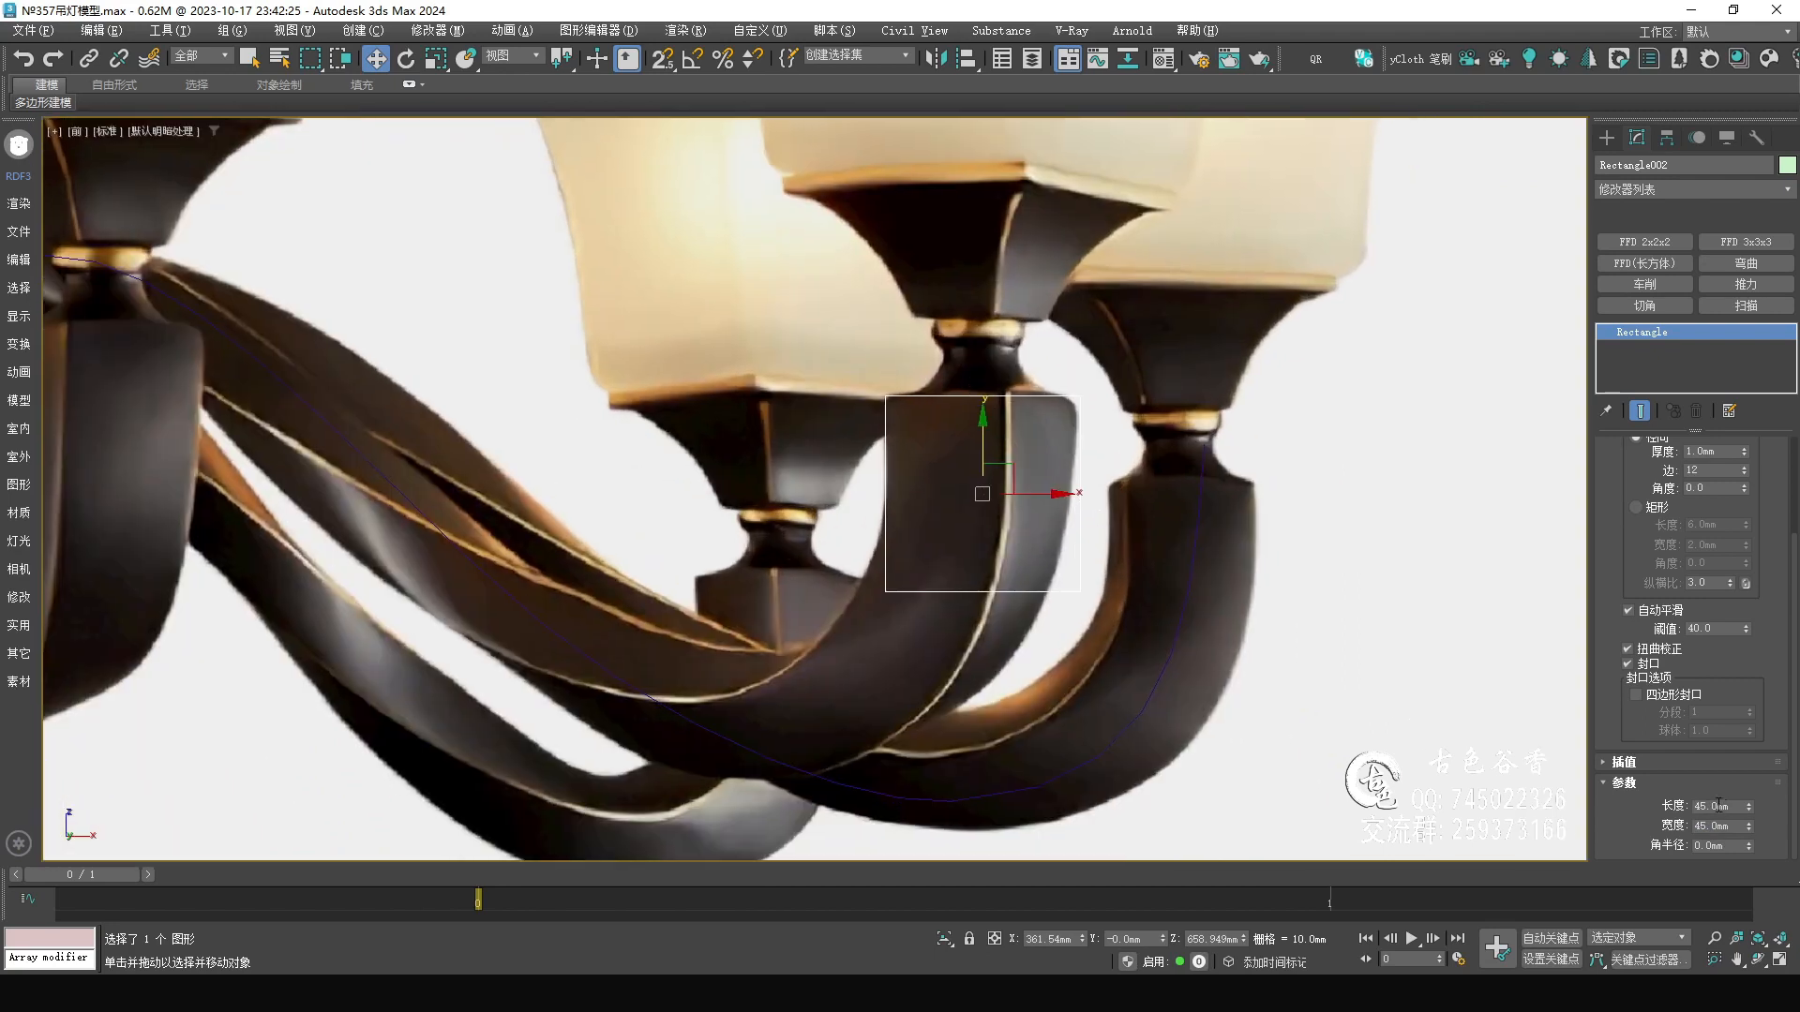
double_click(1717, 807)
type("3mm")
key("Tab")
type("30")
key("Tab")
- Move the rectangle to line up with the front face of the arm's upright end
right_click(984, 446)
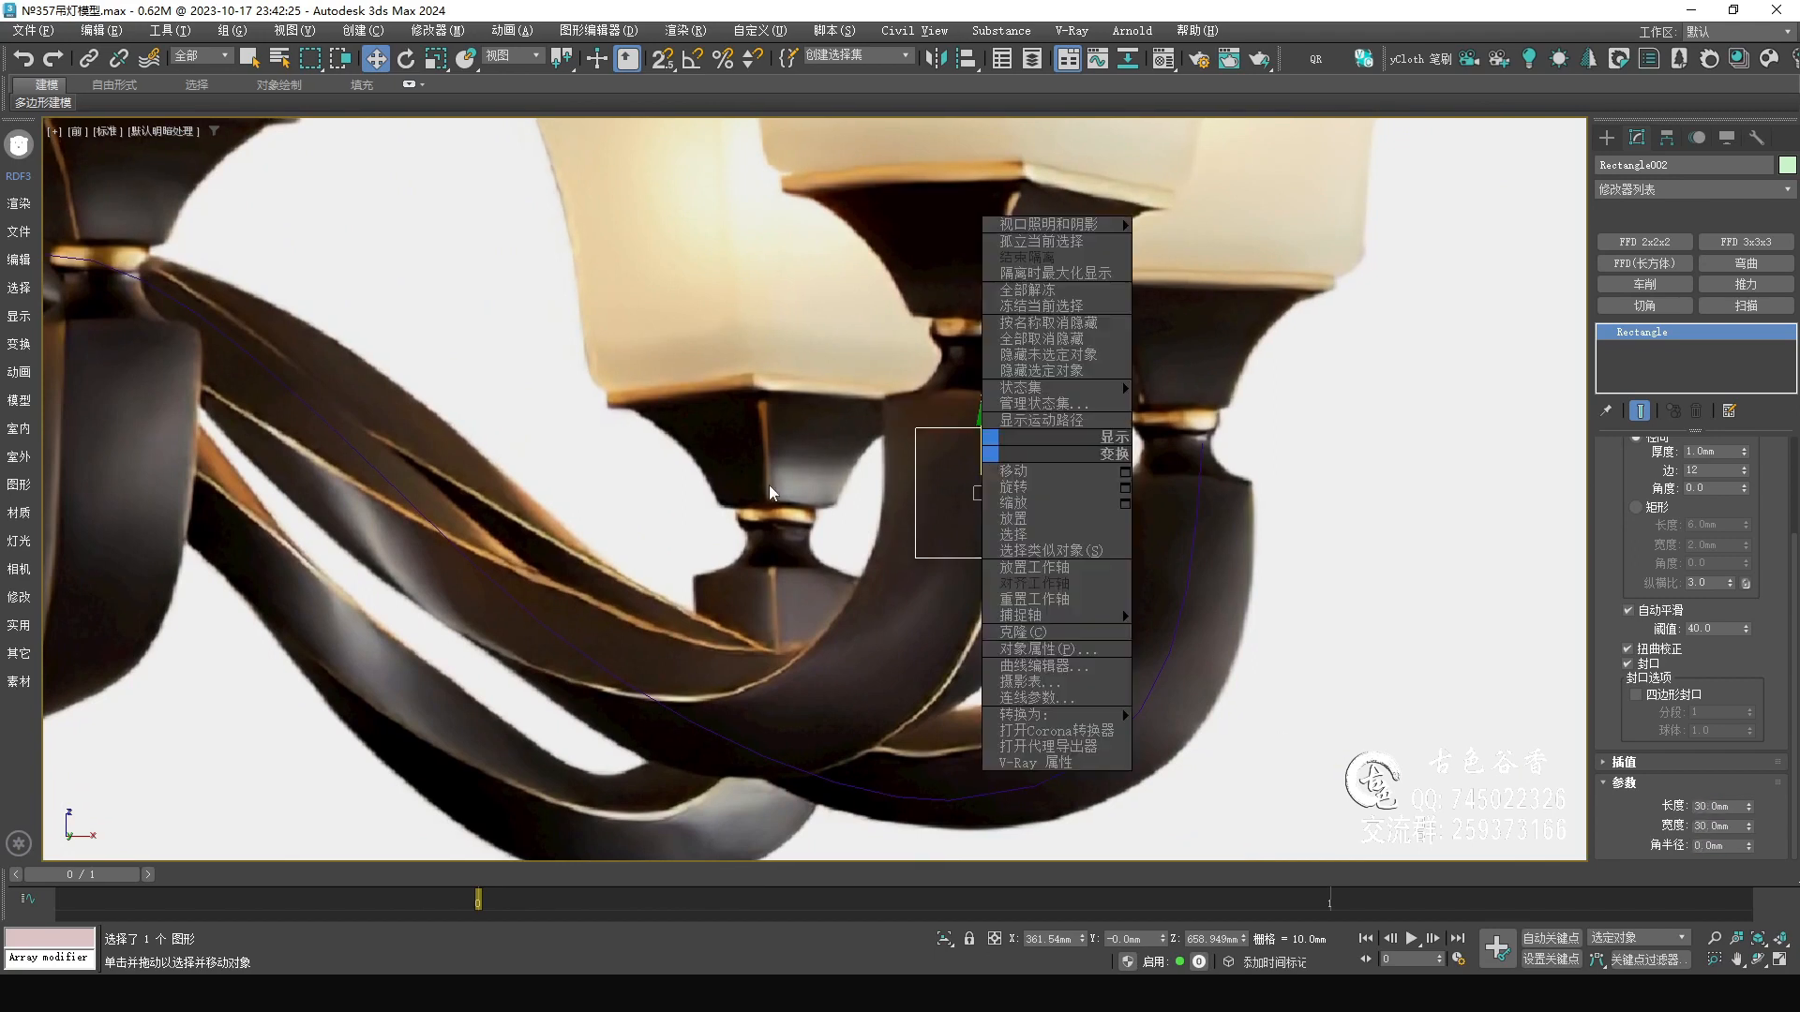
left_click(769, 487)
scroll(803, 458, "up", 3)
left_click_drag(1094, 482, 1042, 434)
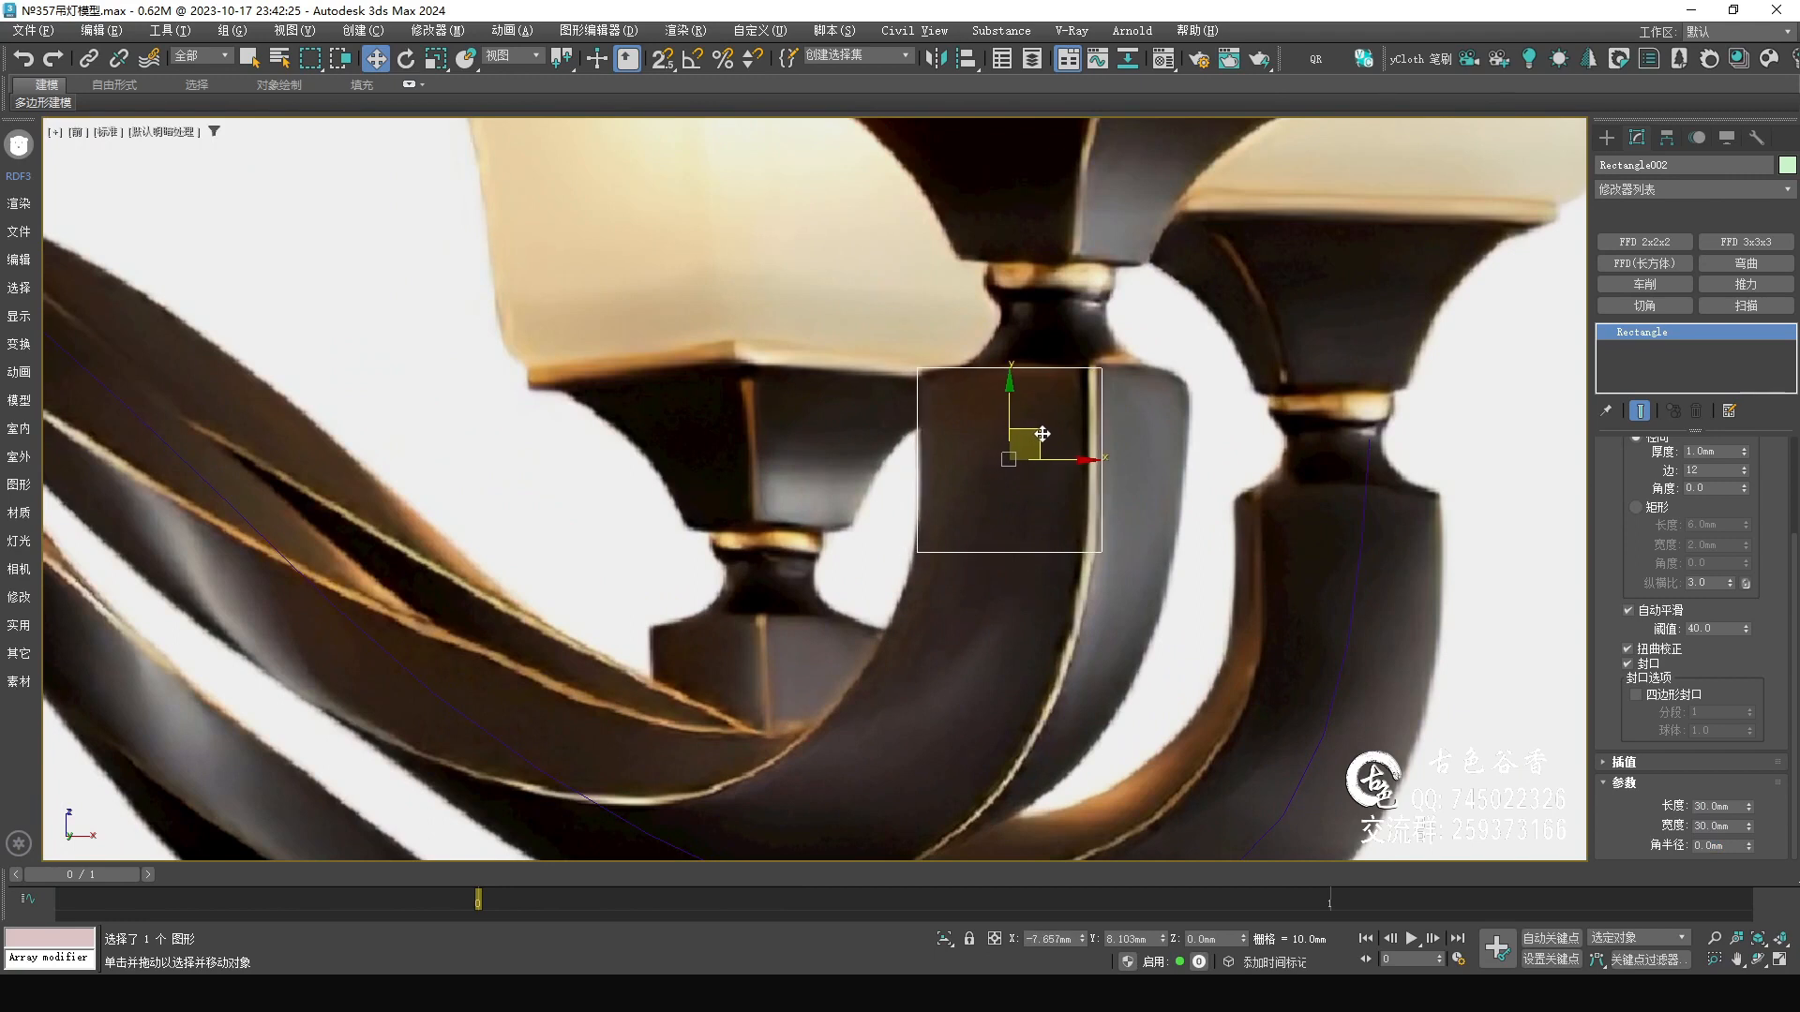
- Make an independent copy of the 30 mm rectangle just beyond the end of the arm path spline below the reference
scroll(1043, 434, "down", 5)
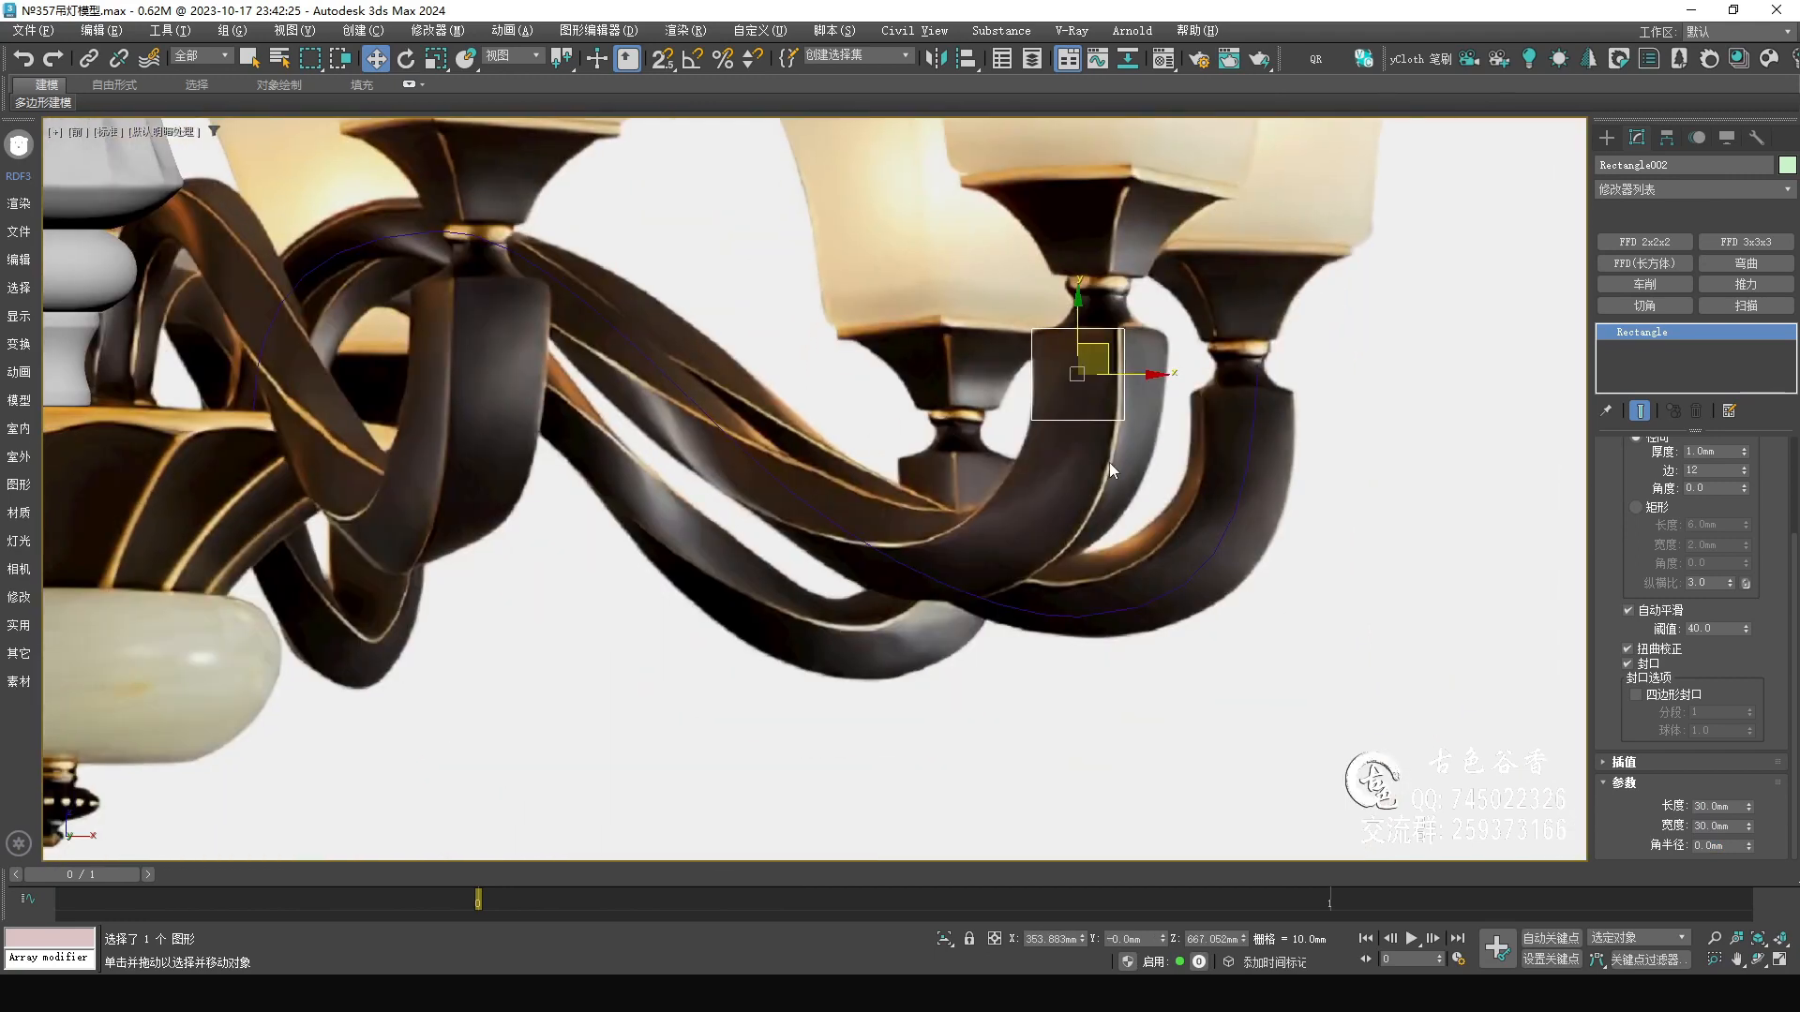
scroll(1017, 297, "down", 5)
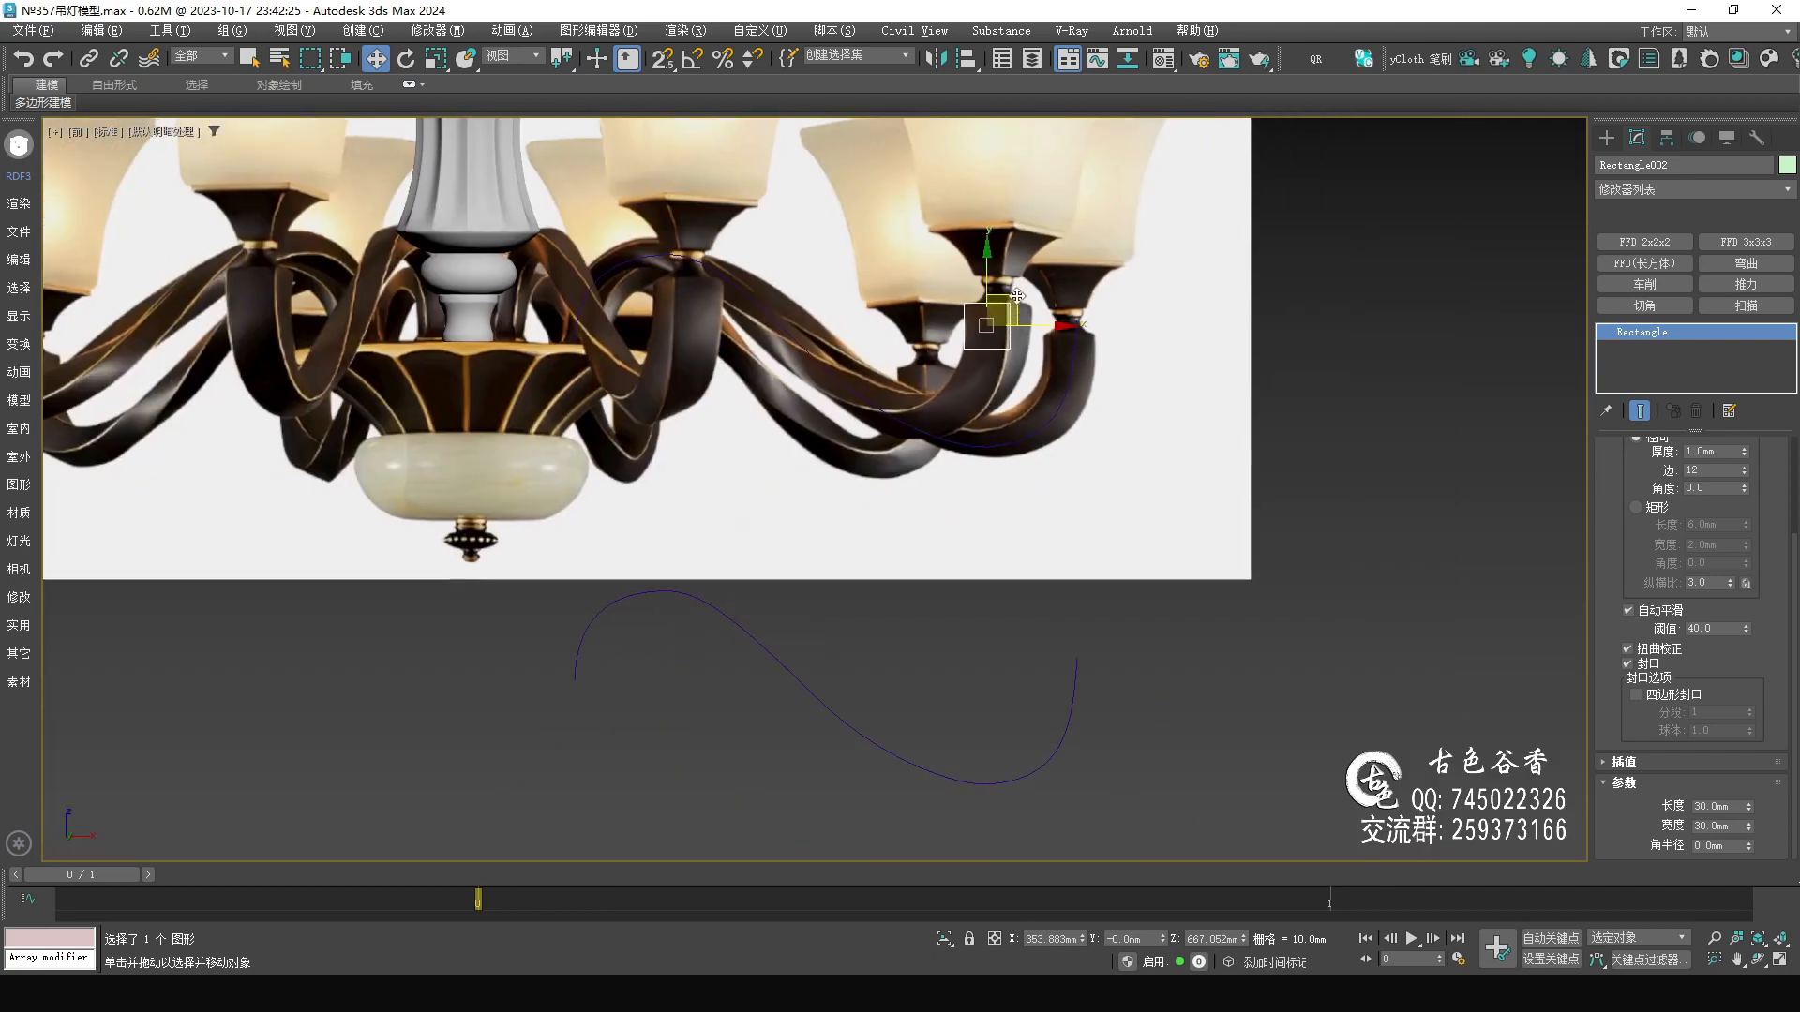
mouse_move(1017, 294)
left_mouse_down("shift")
mouse_move(1297, 483)
mouse_move(1213, 640)
left_mouse_up("shift")
left_click(908, 576)
middle_click_drag(1259, 636, 1097, 610)
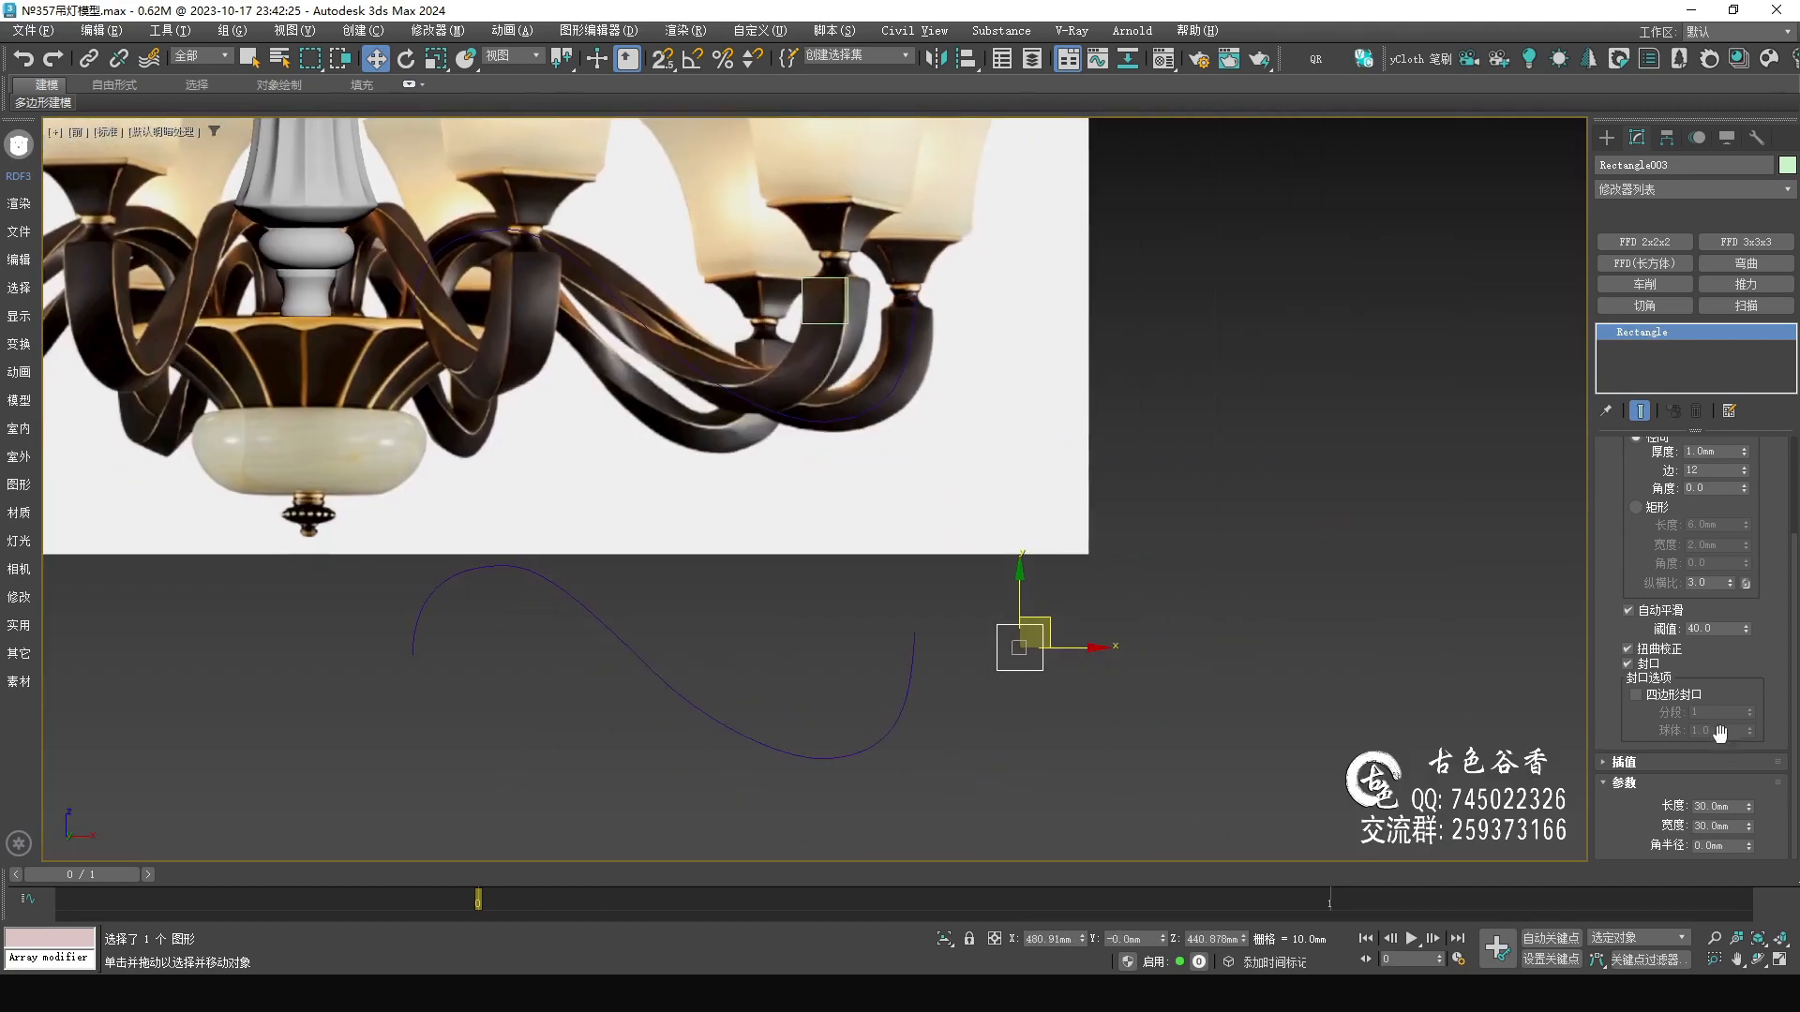
- Set the length and width of the copied rectangle beside the arm path spline to 20 mm
scroll(674, 326, "up", 5)
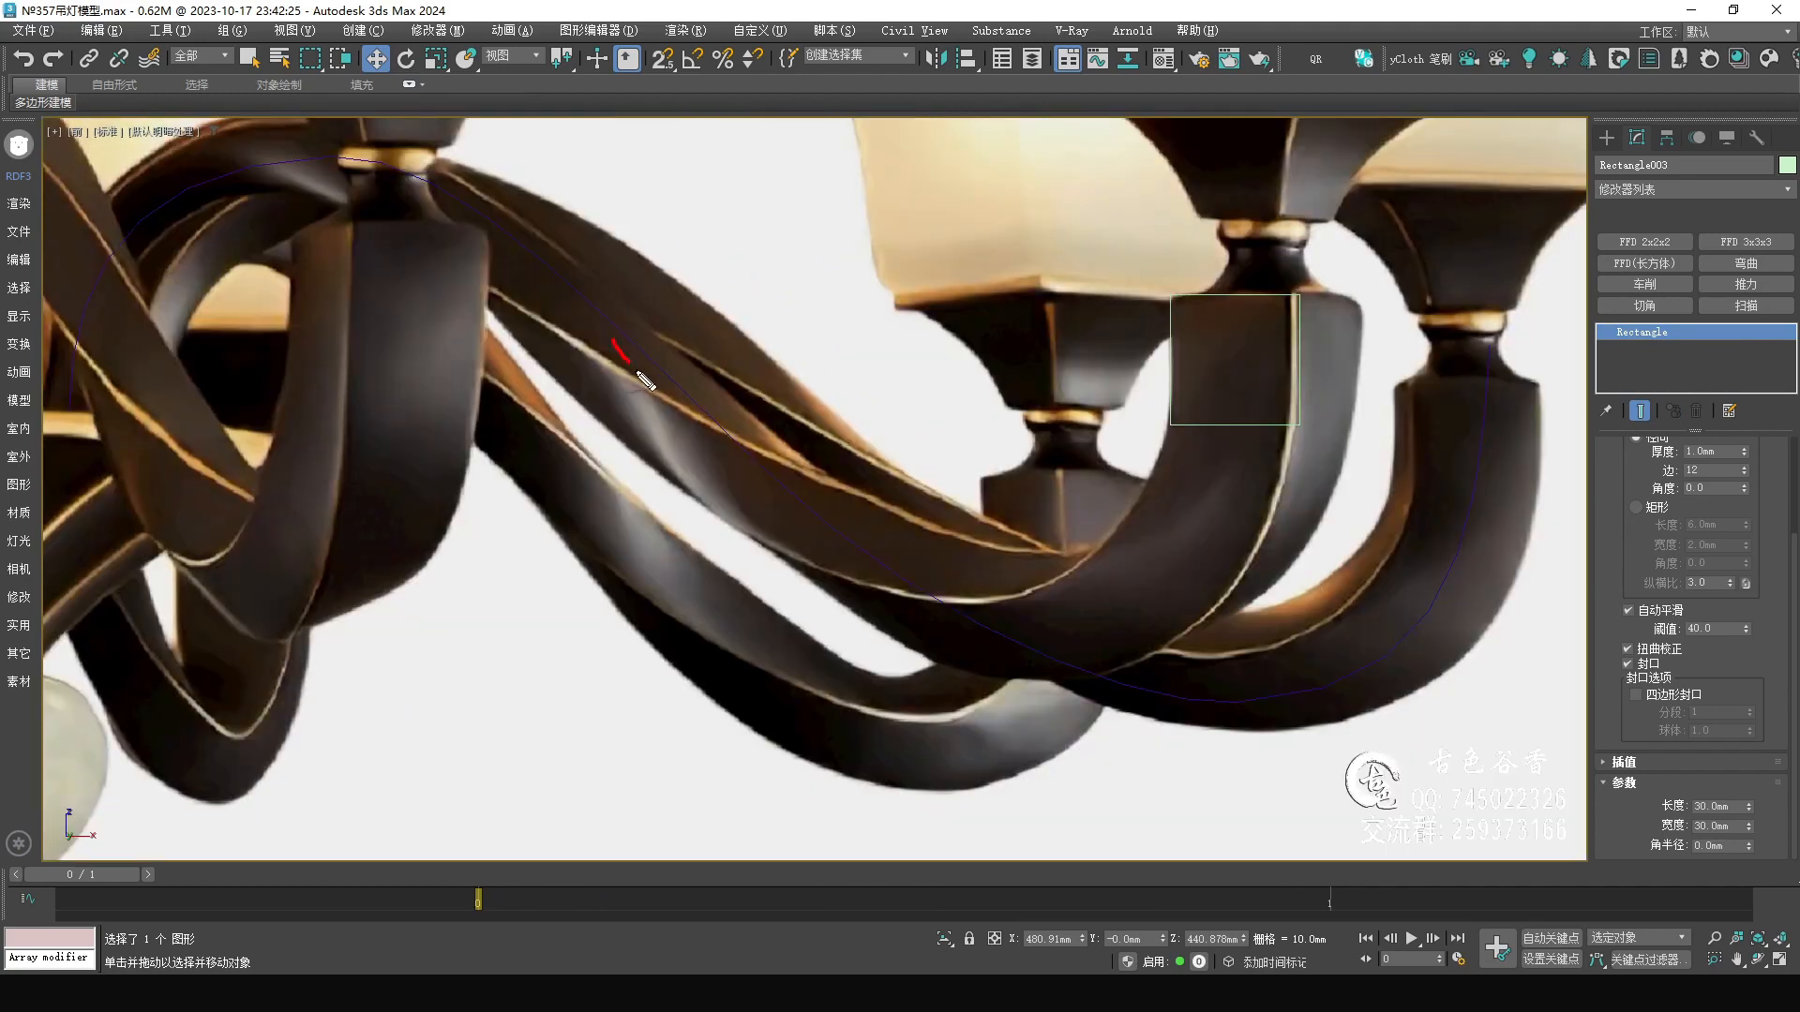
middle_click_drag(1133, 543, 876, 325)
scroll(875, 326, "down", 3)
left_click_drag(1612, 730, 1609, 481)
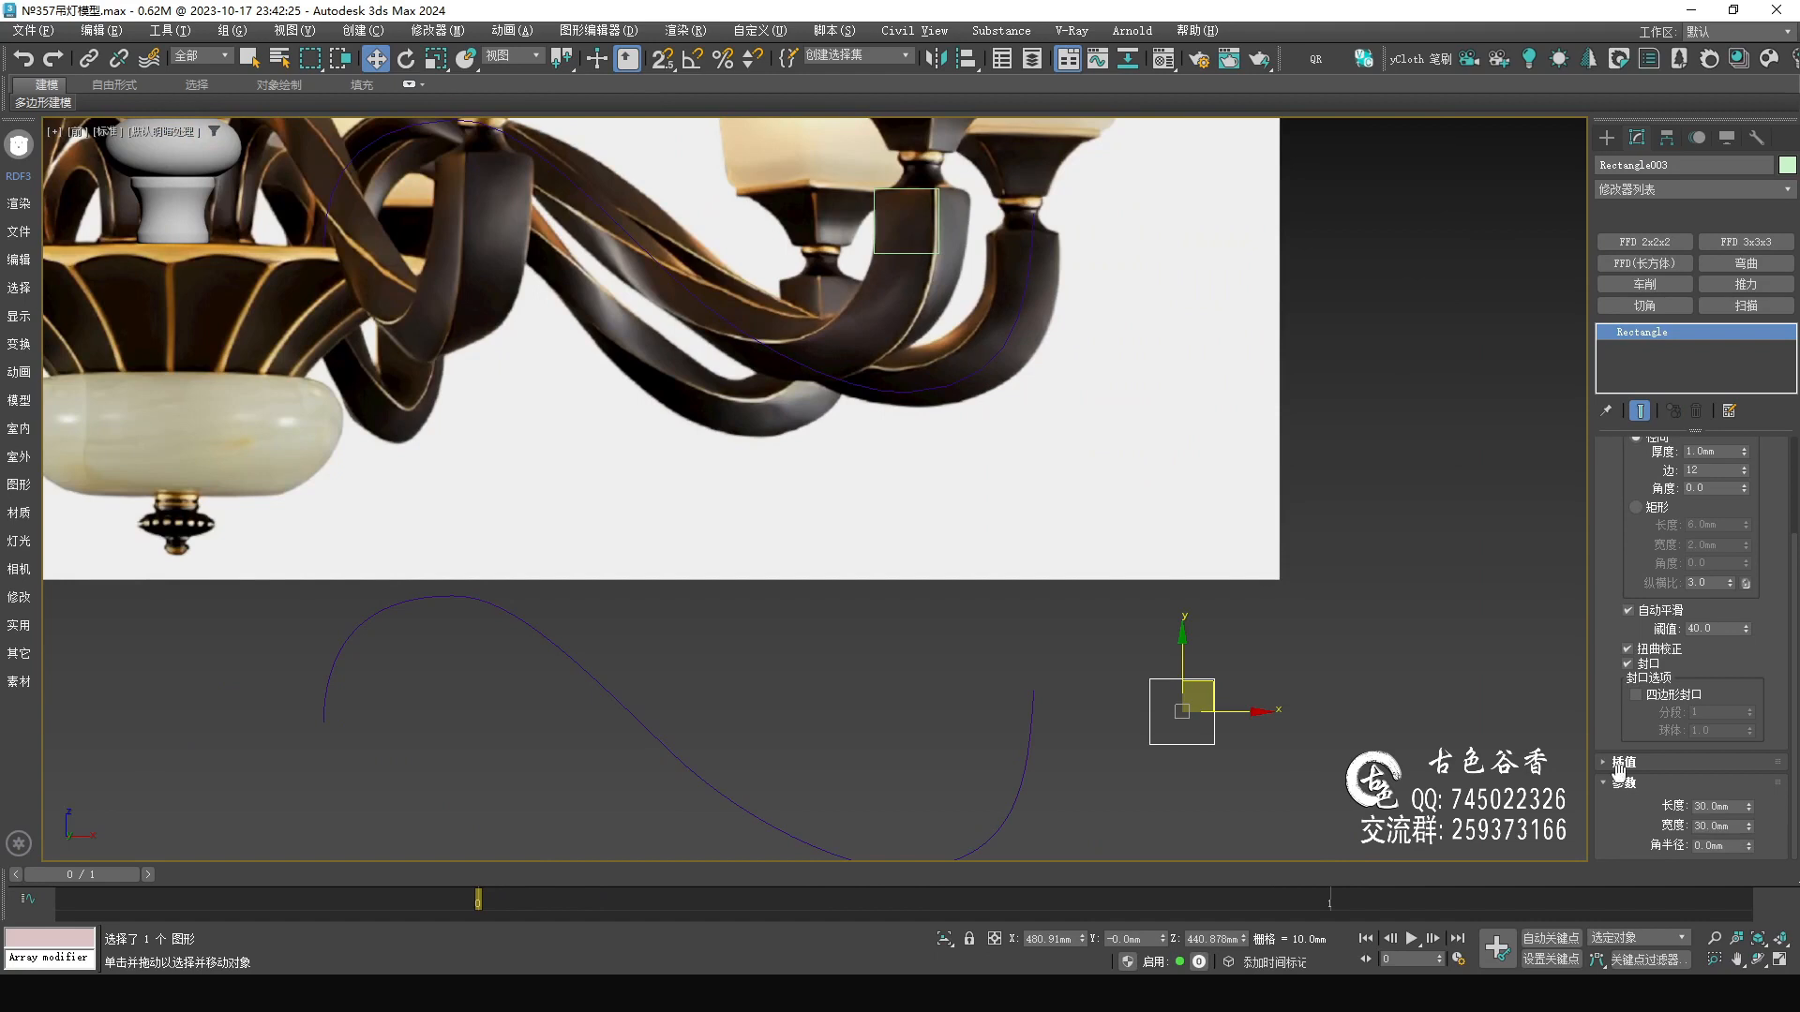
double_click(1716, 806)
type("20")
key("Tab")
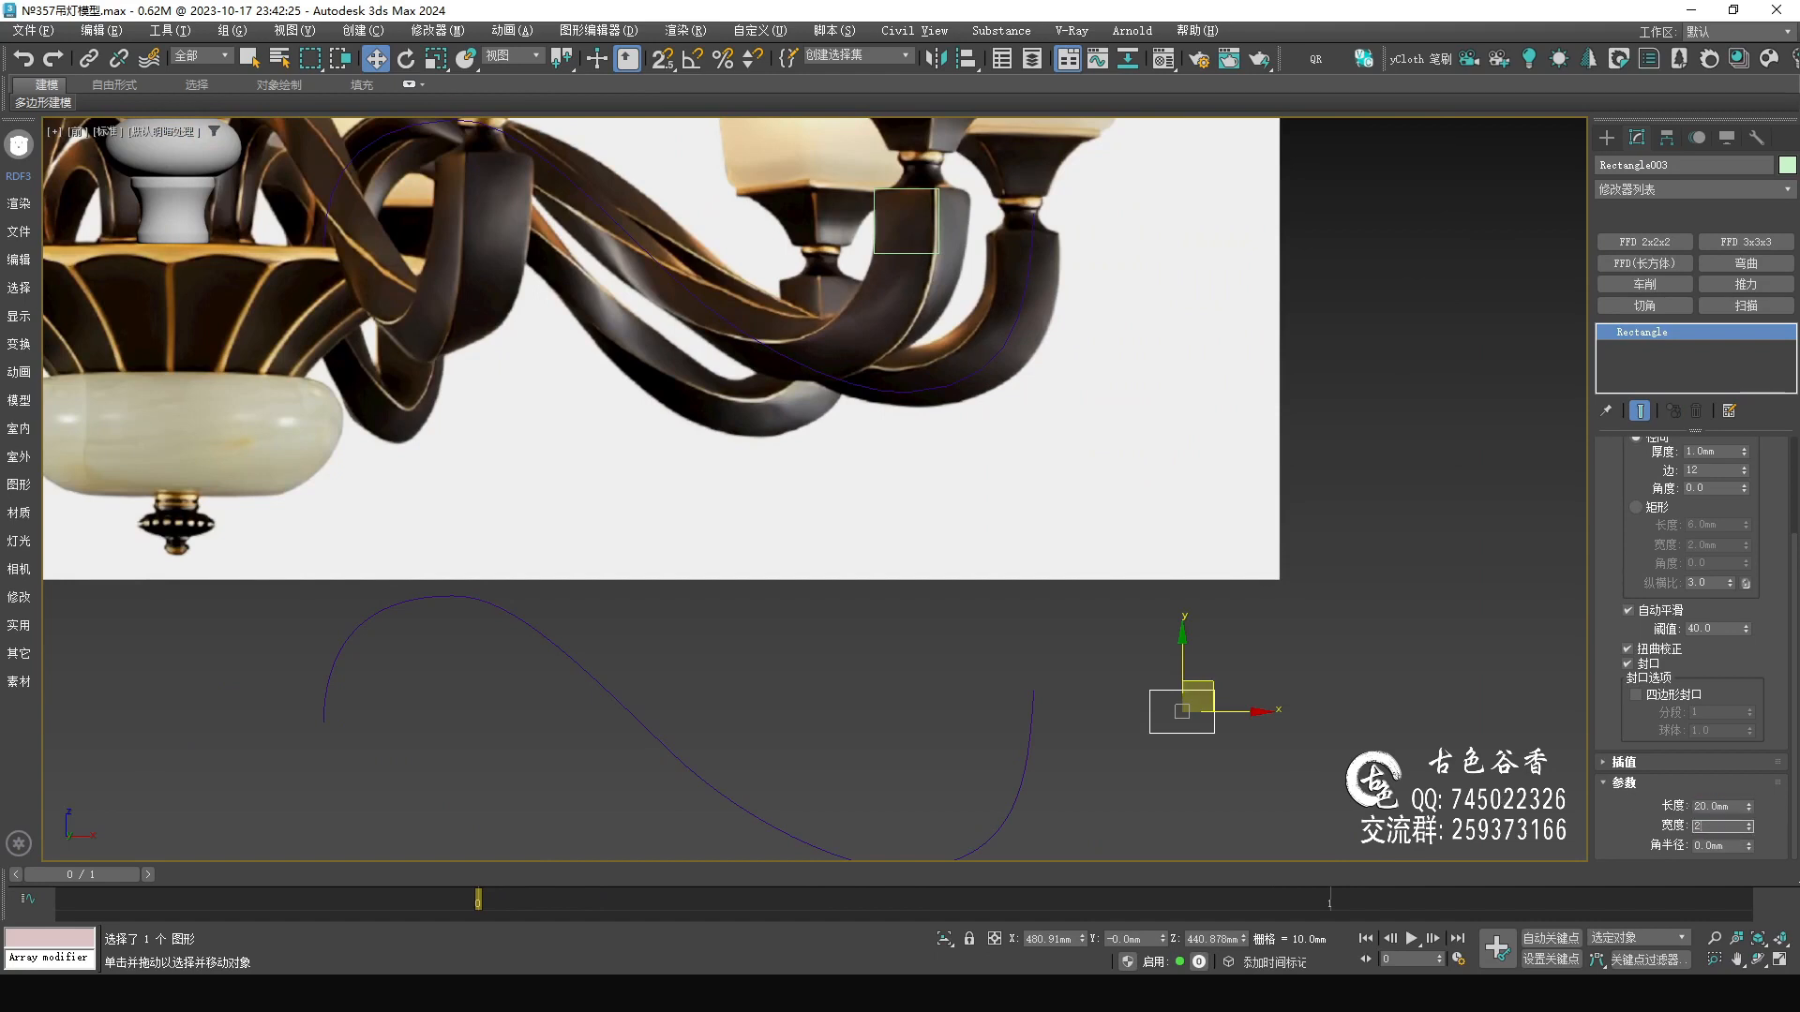
key("Return")
- Make another independent copy of the 30 mm rectangle near the arm path spline's outer end
scroll(1038, 829, "down", 3)
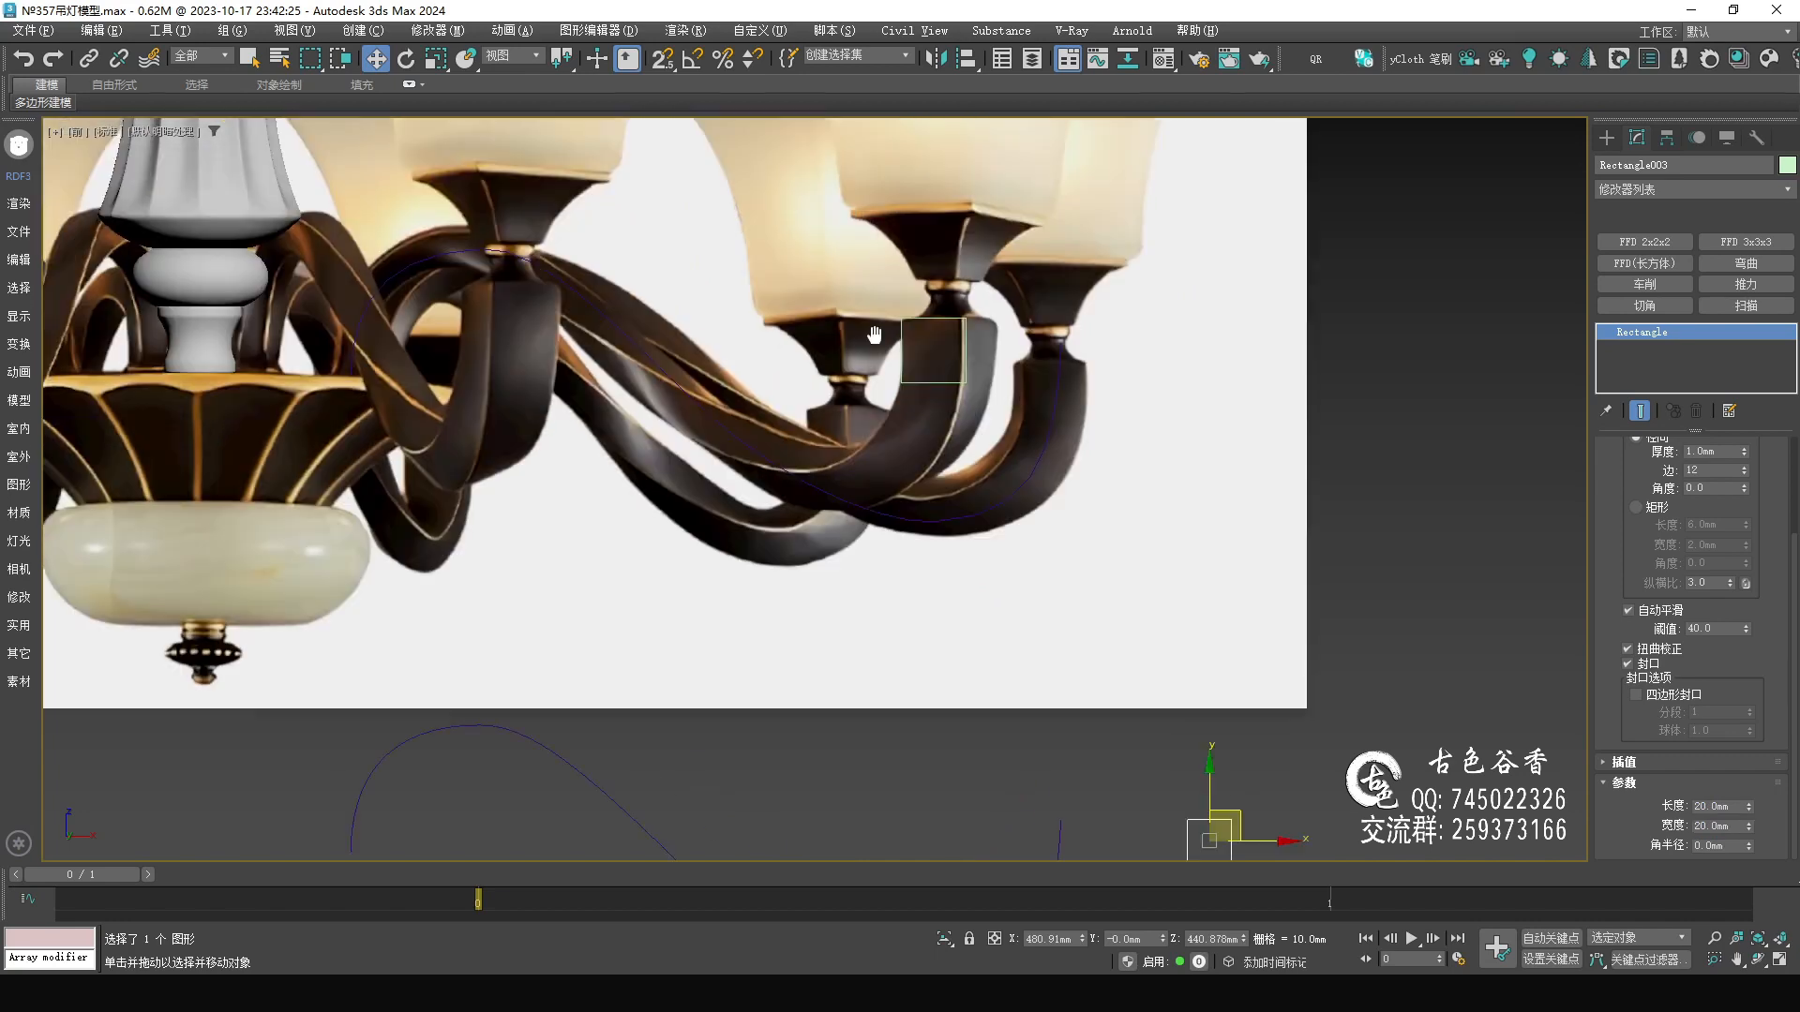
middle_click_drag(966, 450, 1008, 424)
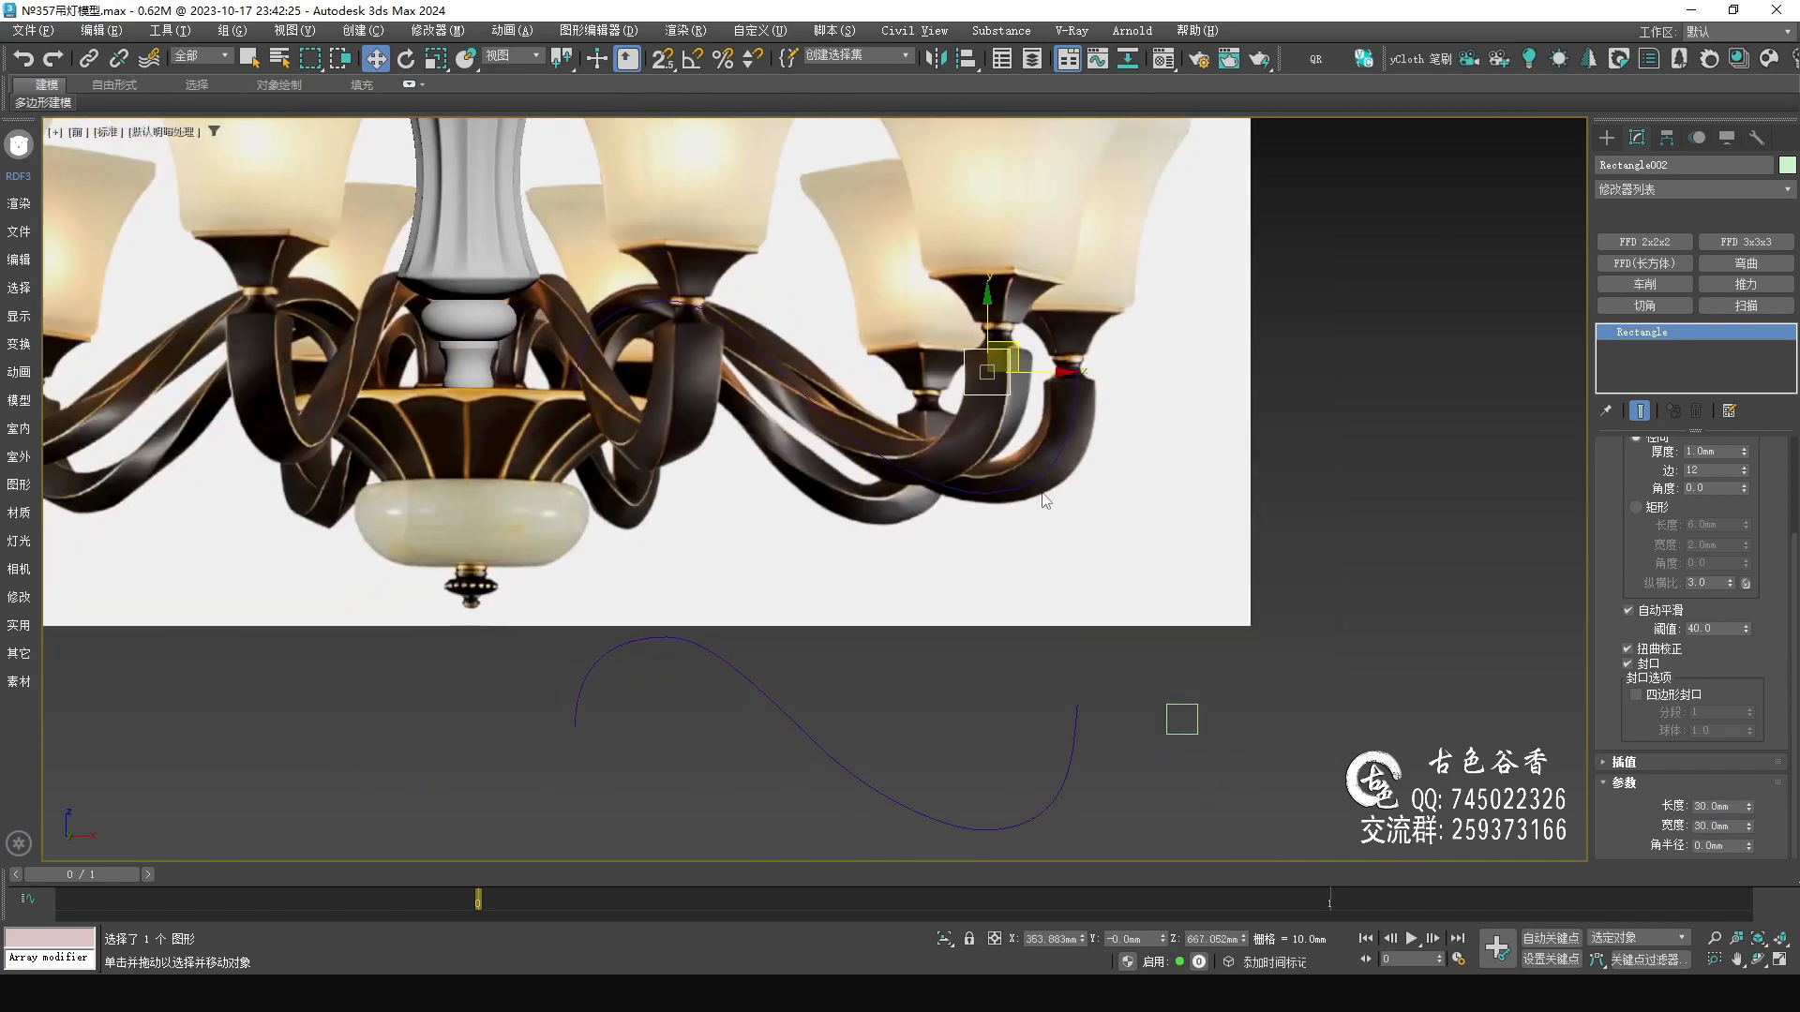
middle_click_drag(851, 426, 890, 436)
mouse_move(1060, 359)
left_mouse_down("shift")
mouse_move(1050, 618)
mouse_move(1136, 665)
left_mouse_up("shift")
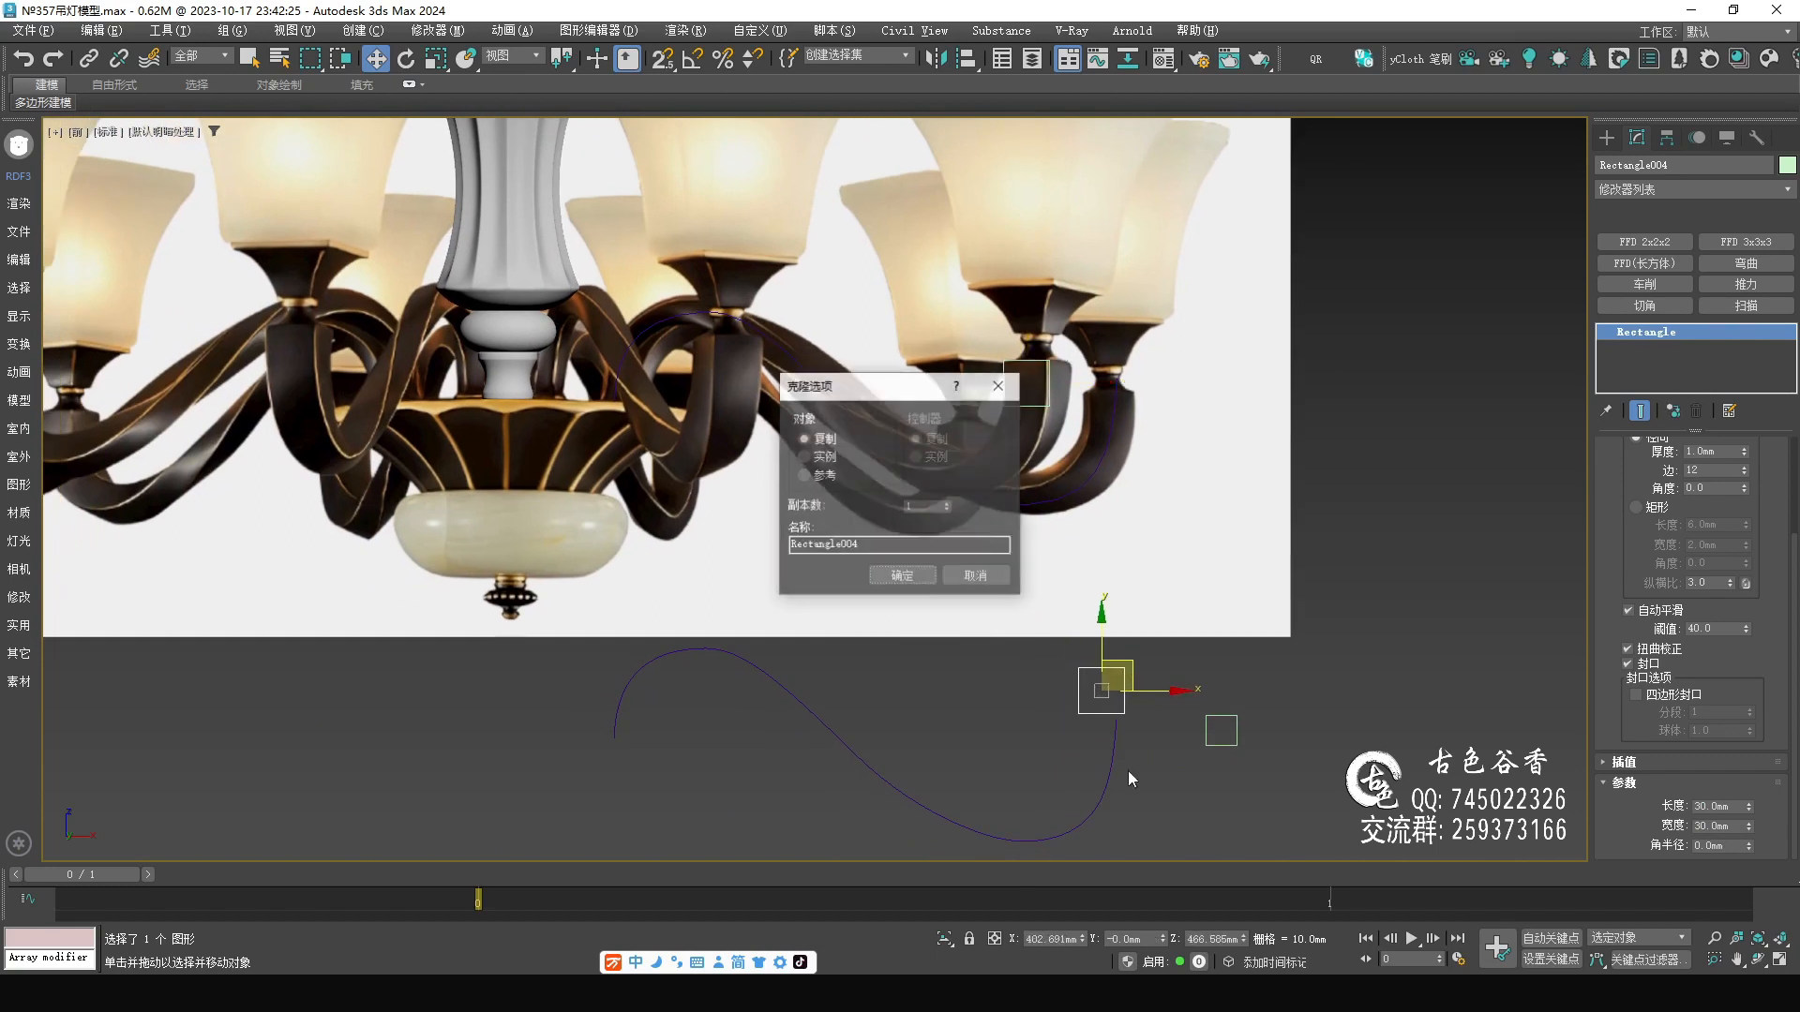
left_click(937, 574)
- Select both 30 mm rectangles and move them together beside the 20 mm rectangle, outside the reference image
key("q")
left_click_drag(1031, 380, 1031, 379, "ctrl")
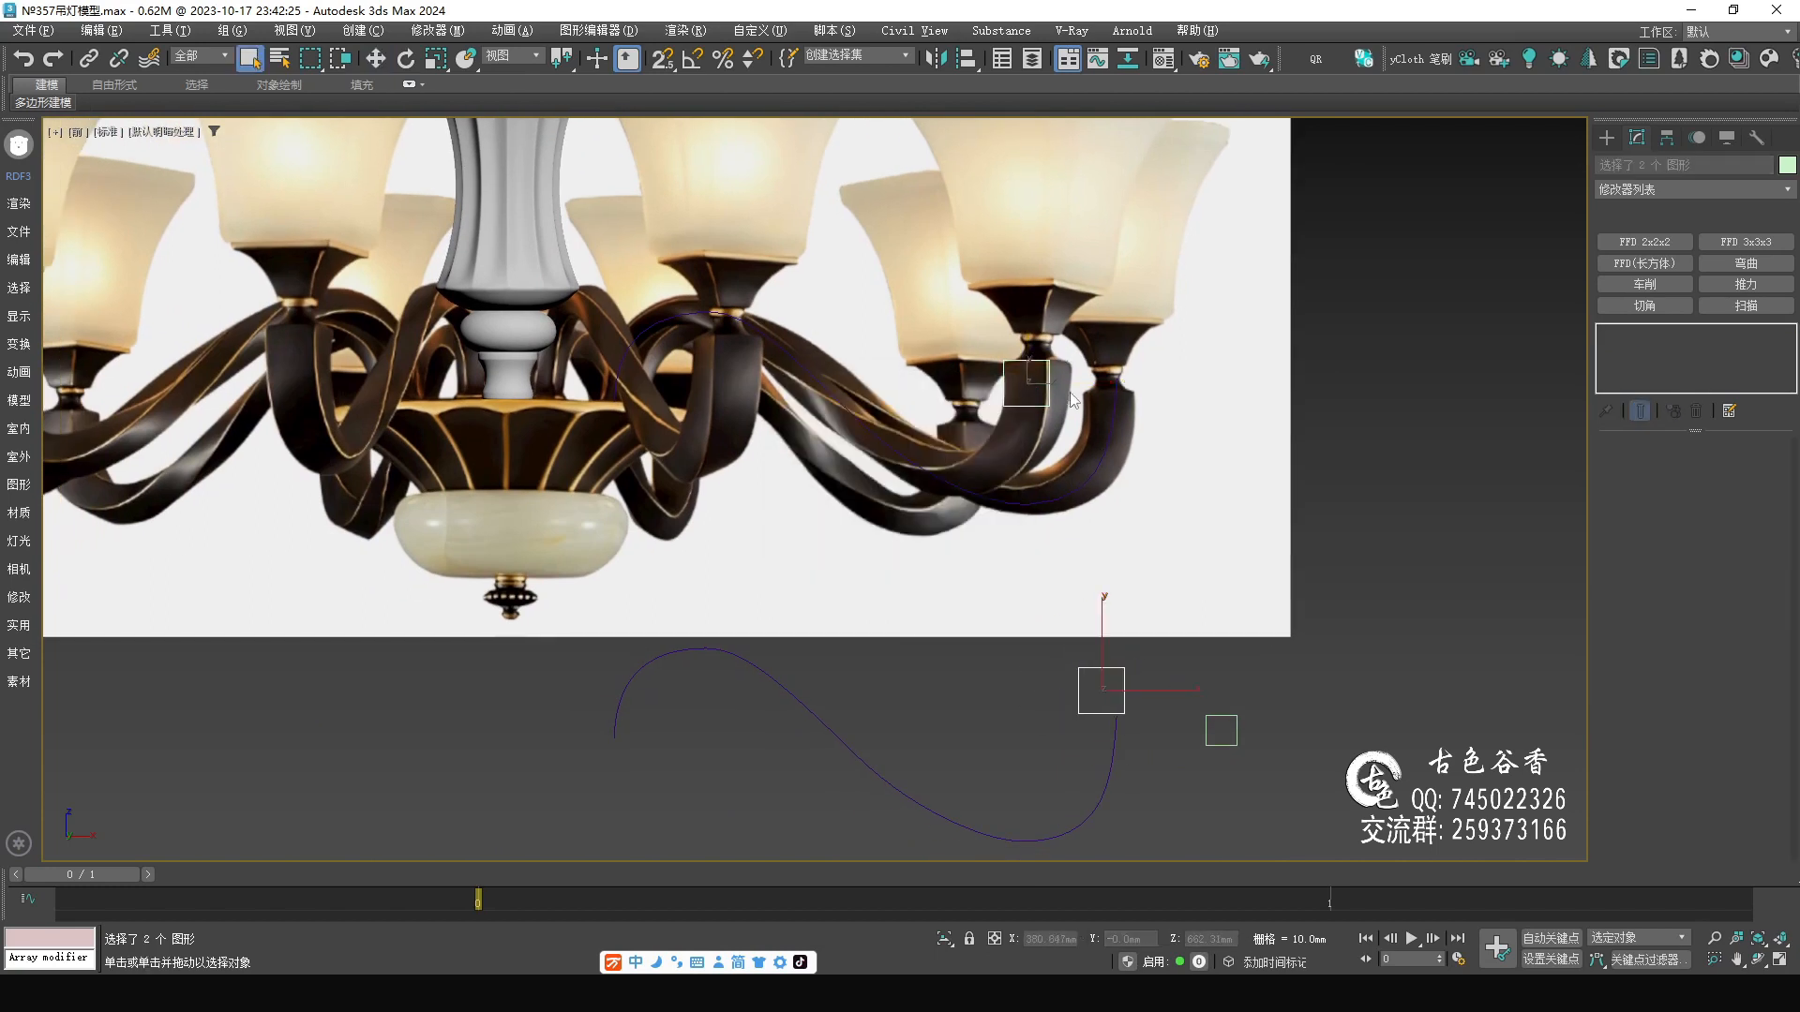
key("w")
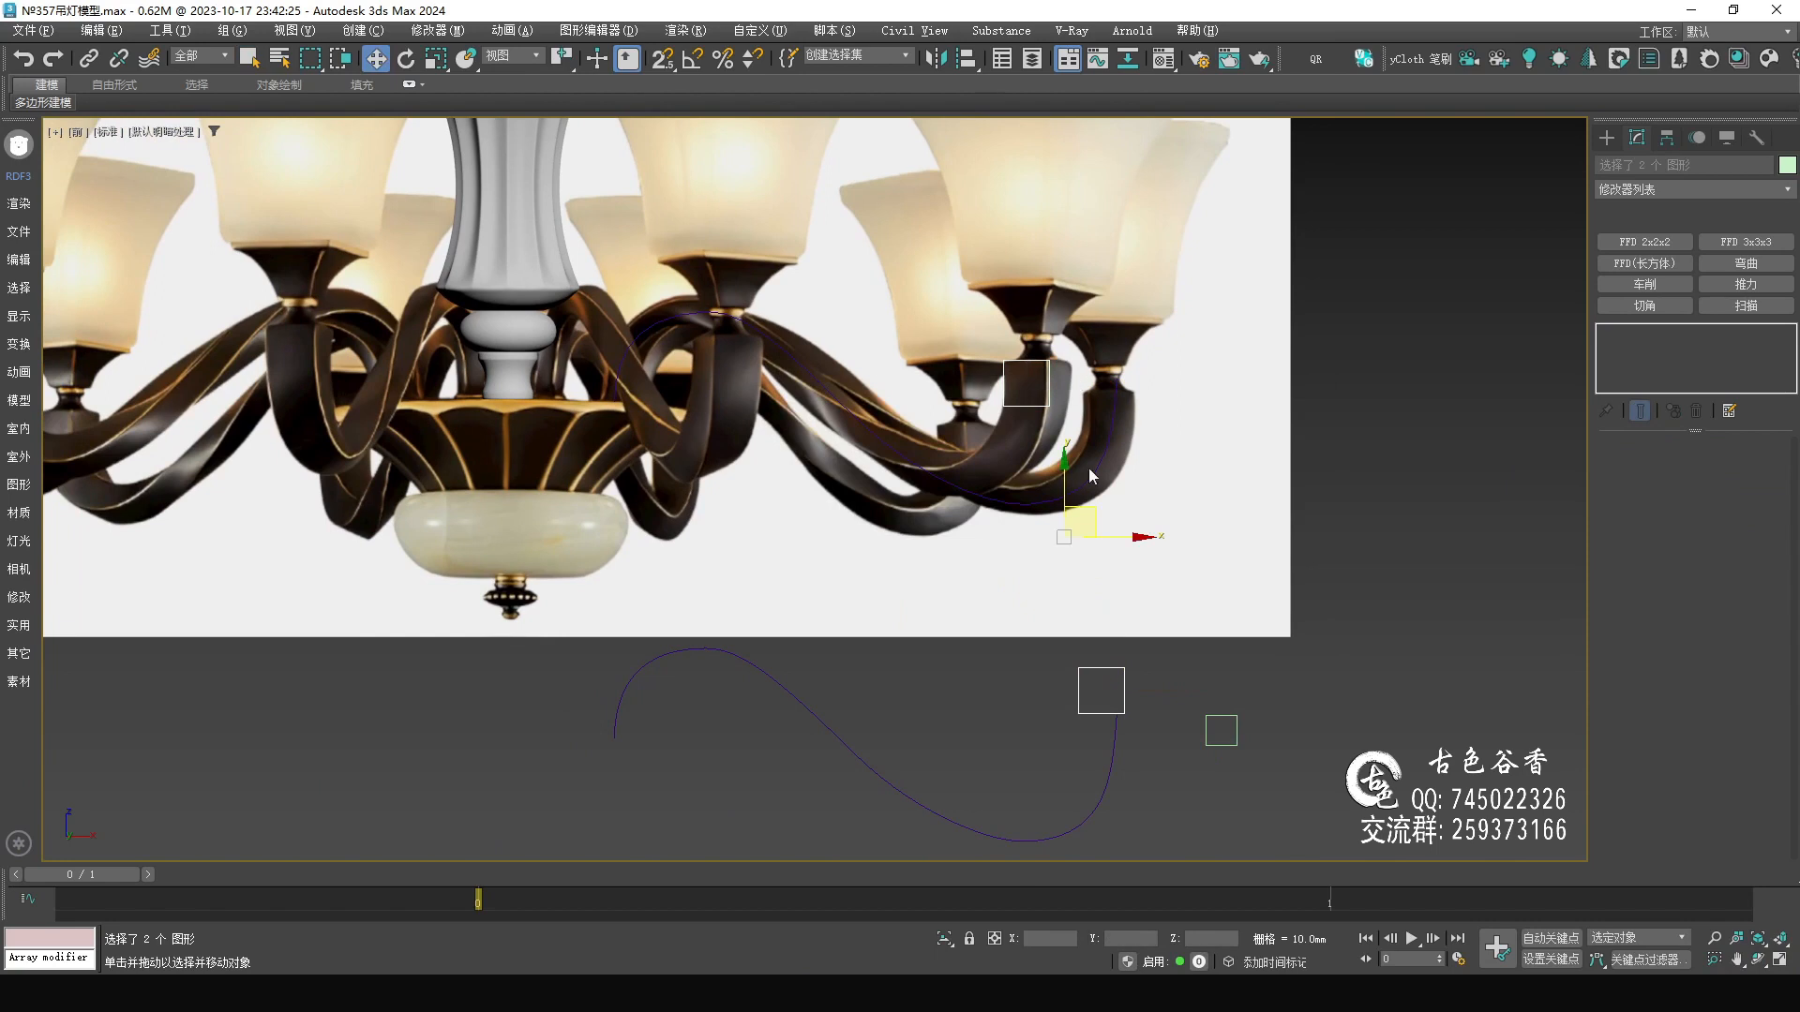
left_click_drag(1082, 518, 1416, 559)
middle_click_drag(1282, 734, 1131, 644)
left_click_drag(1398, 414, 1248, 539)
- Make an independent copy of the arm path spline directly below the original
middle_click_drag(1010, 671, 1228, 555)
key("q")
left_click_drag(1157, 715, 1073, 606)
middle_click_drag(1135, 507, 1012, 582)
key("w")
left_click_drag(883, 517, 863, 785, "shift")
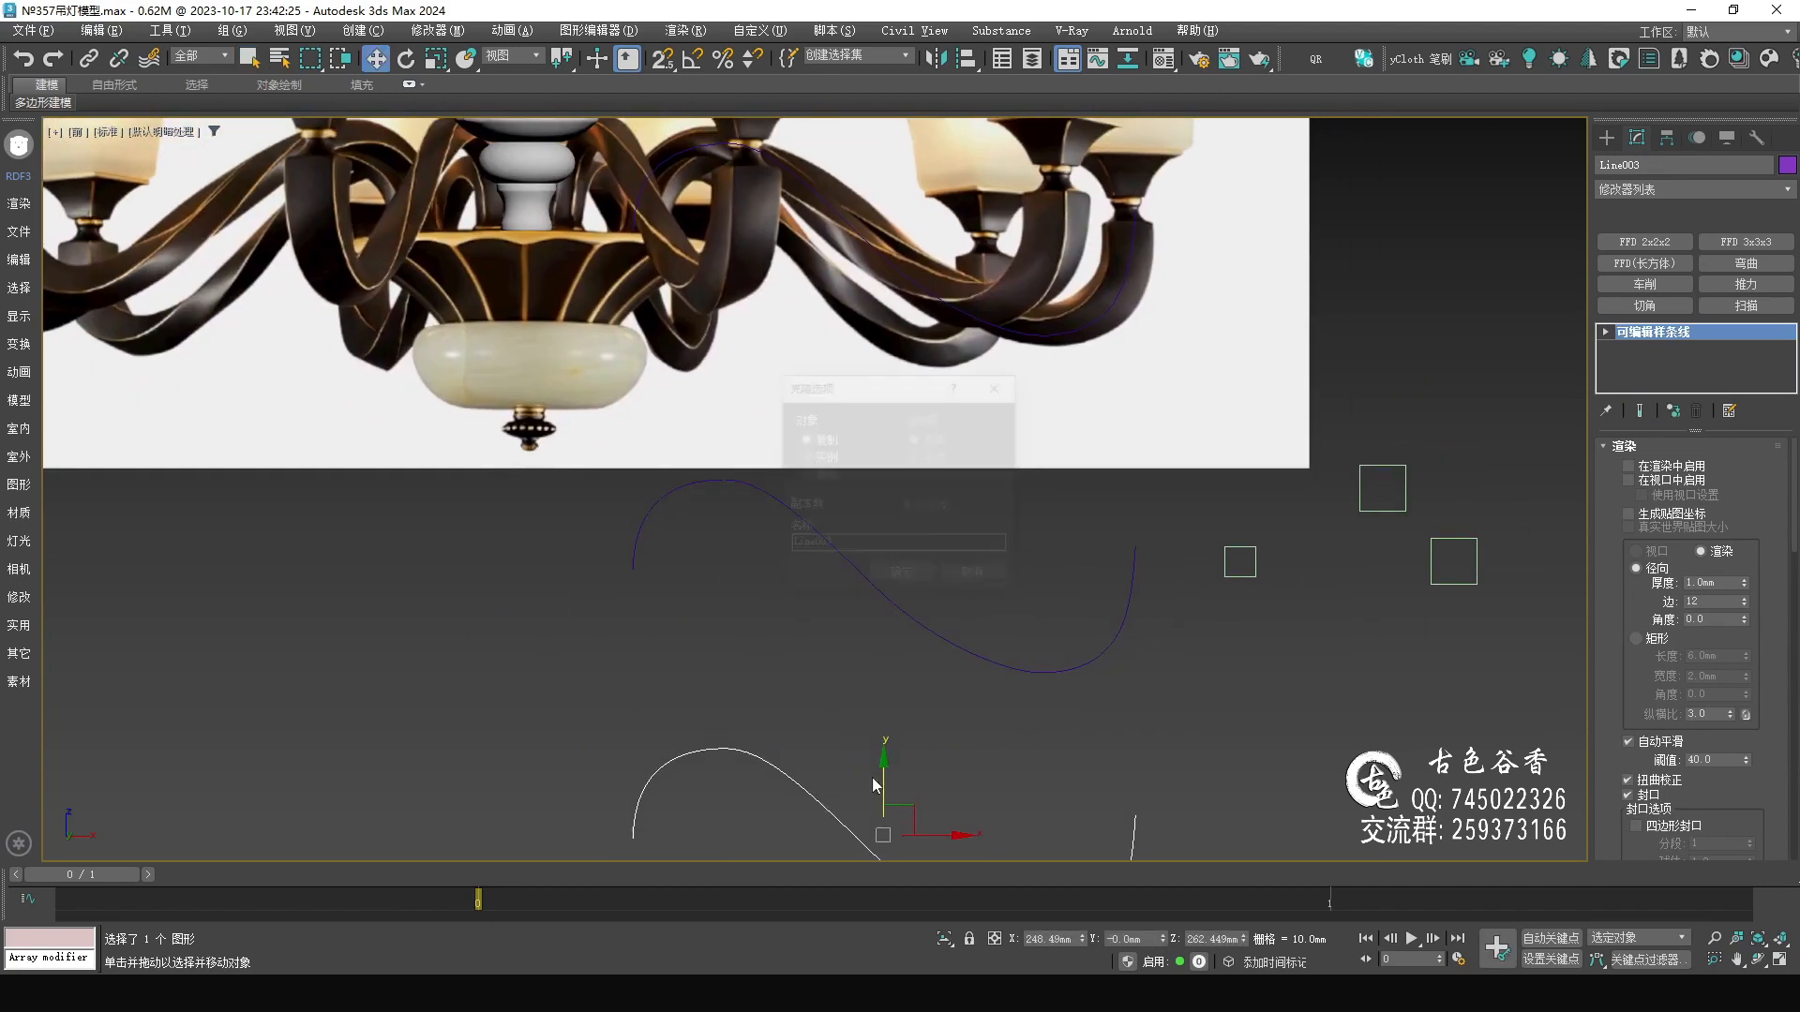
left_click(904, 575)
- Try to create a Loft compound object along the upper arm path spline using a 30 mm square as its shape
key("q")
left_click_drag(995, 623, 964, 672)
middle_click_drag(964, 671, 993, 541)
left_click(1606, 137)
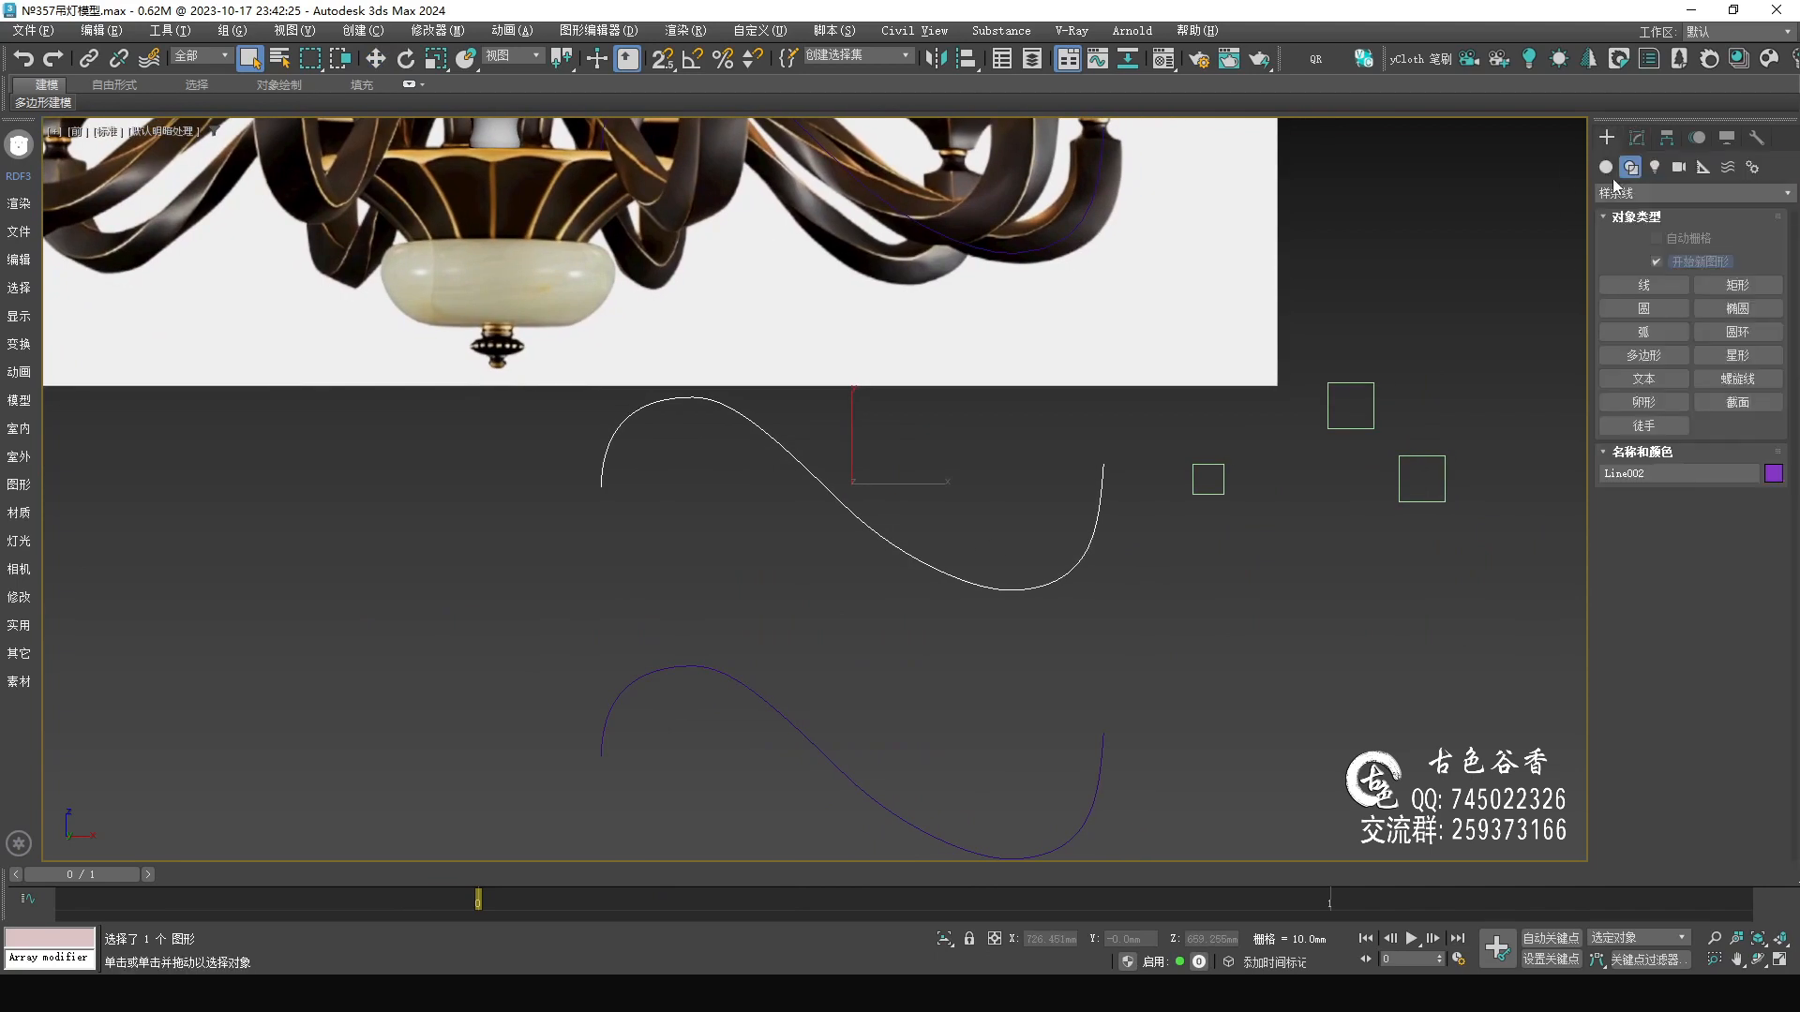
left_click(1680, 194)
left_click(1639, 239)
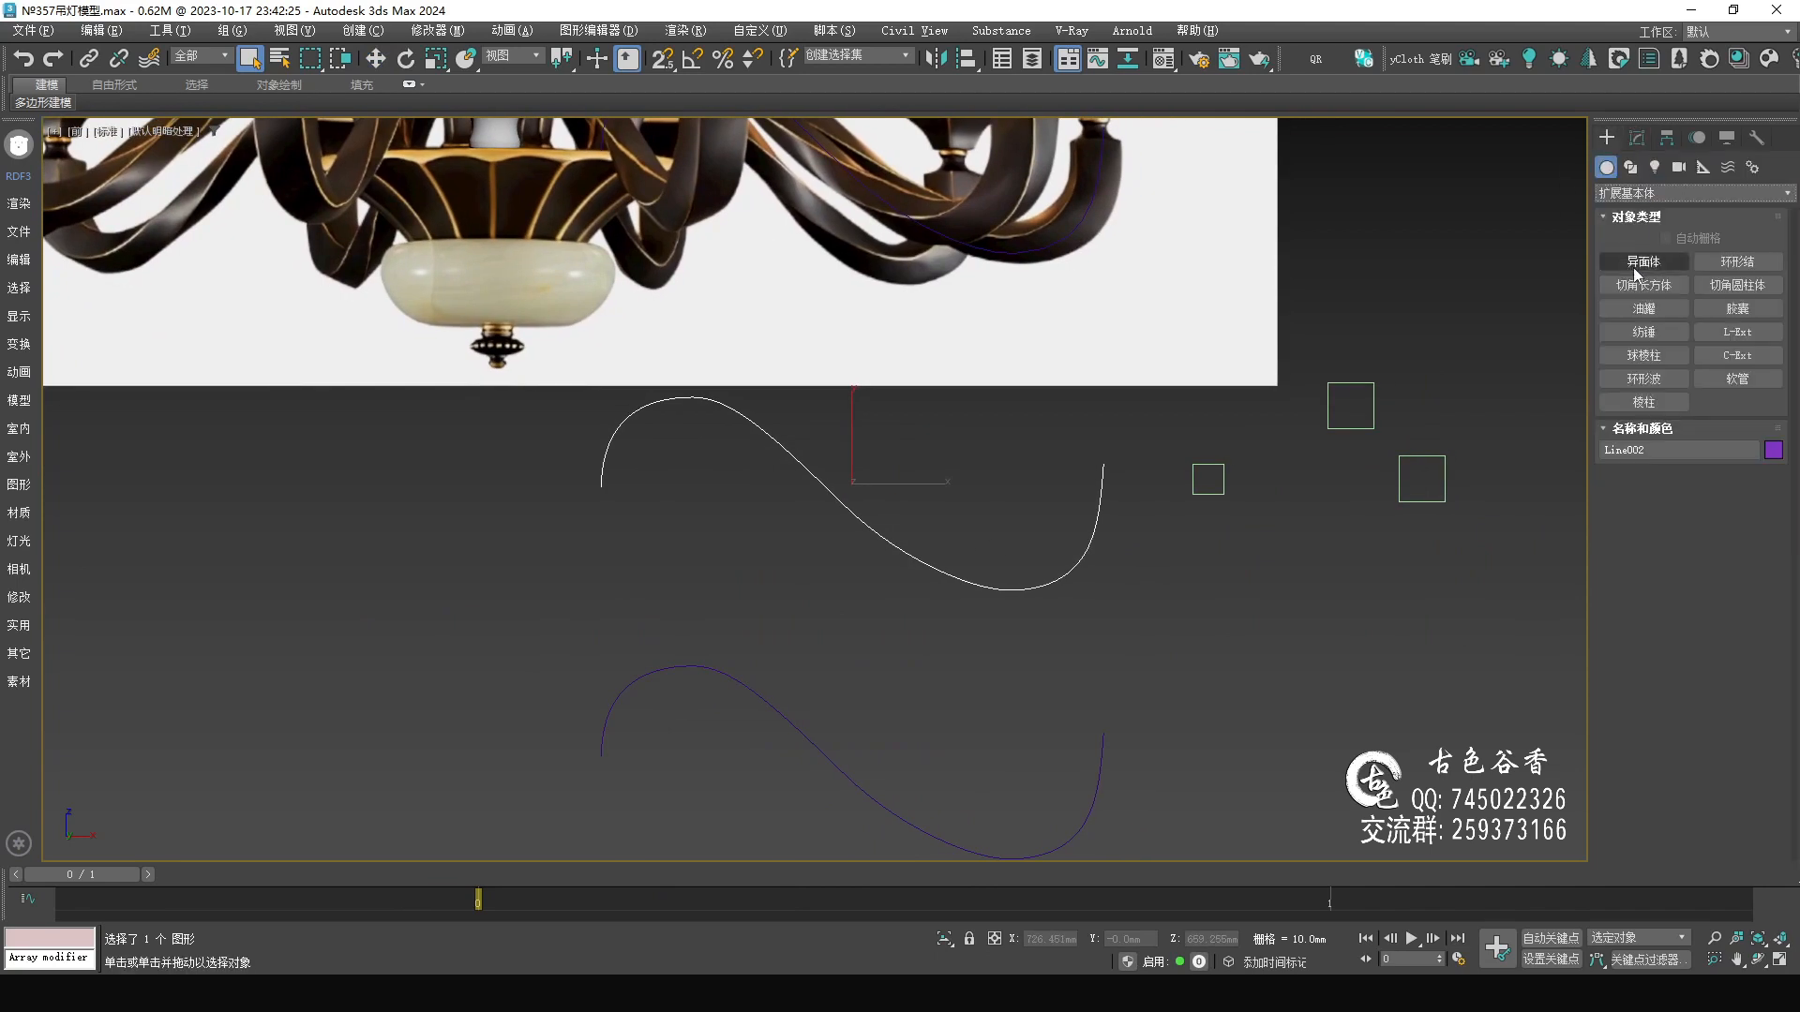
left_click(1695, 193)
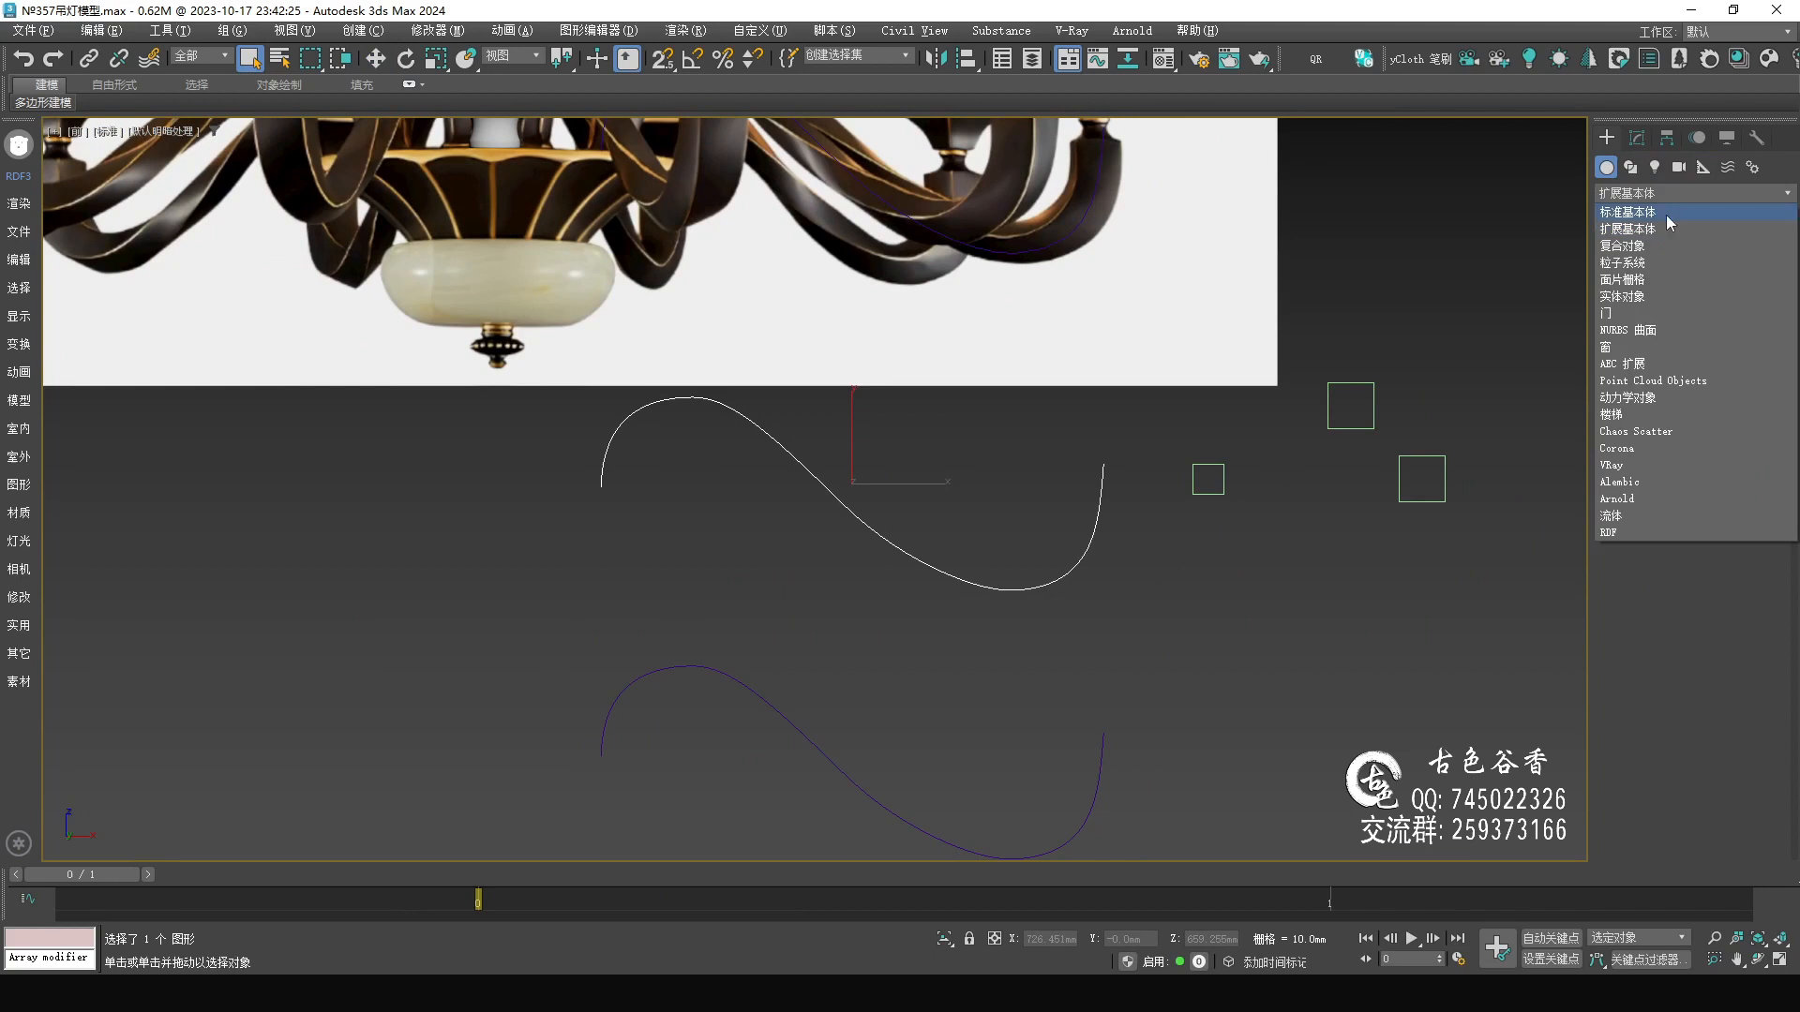
left_click(1650, 262)
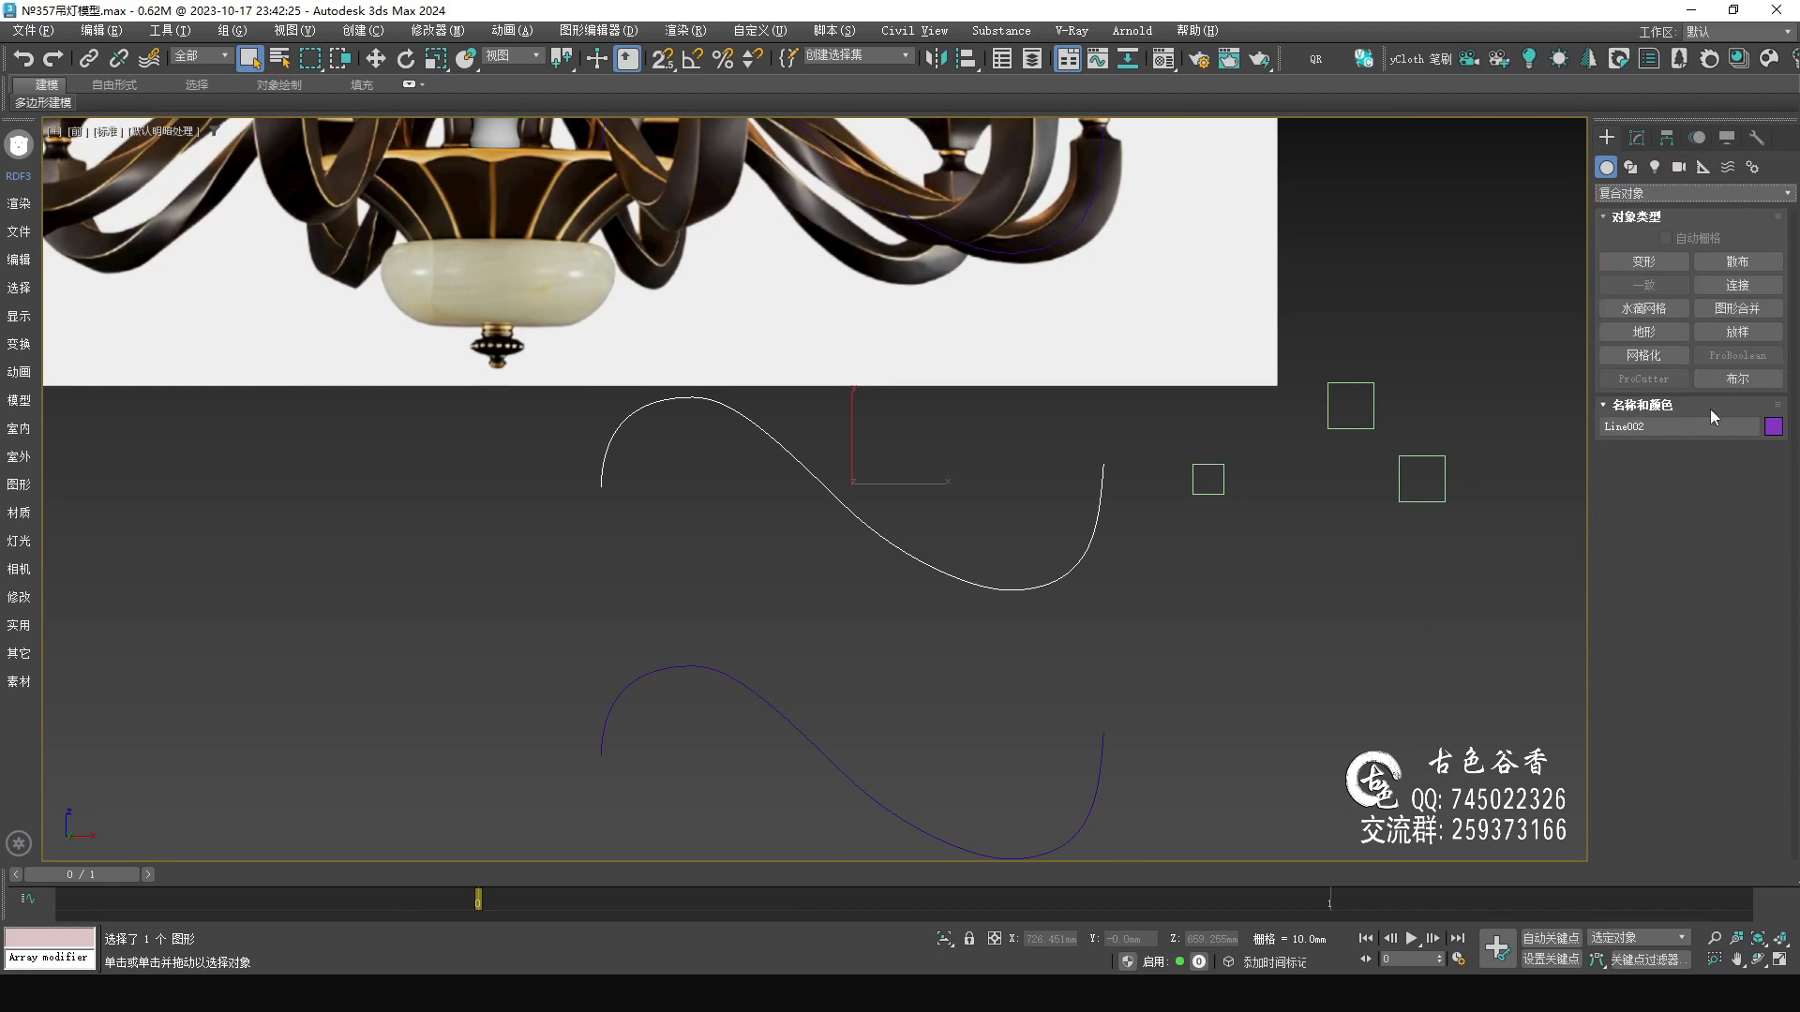
left_click(1739, 332)
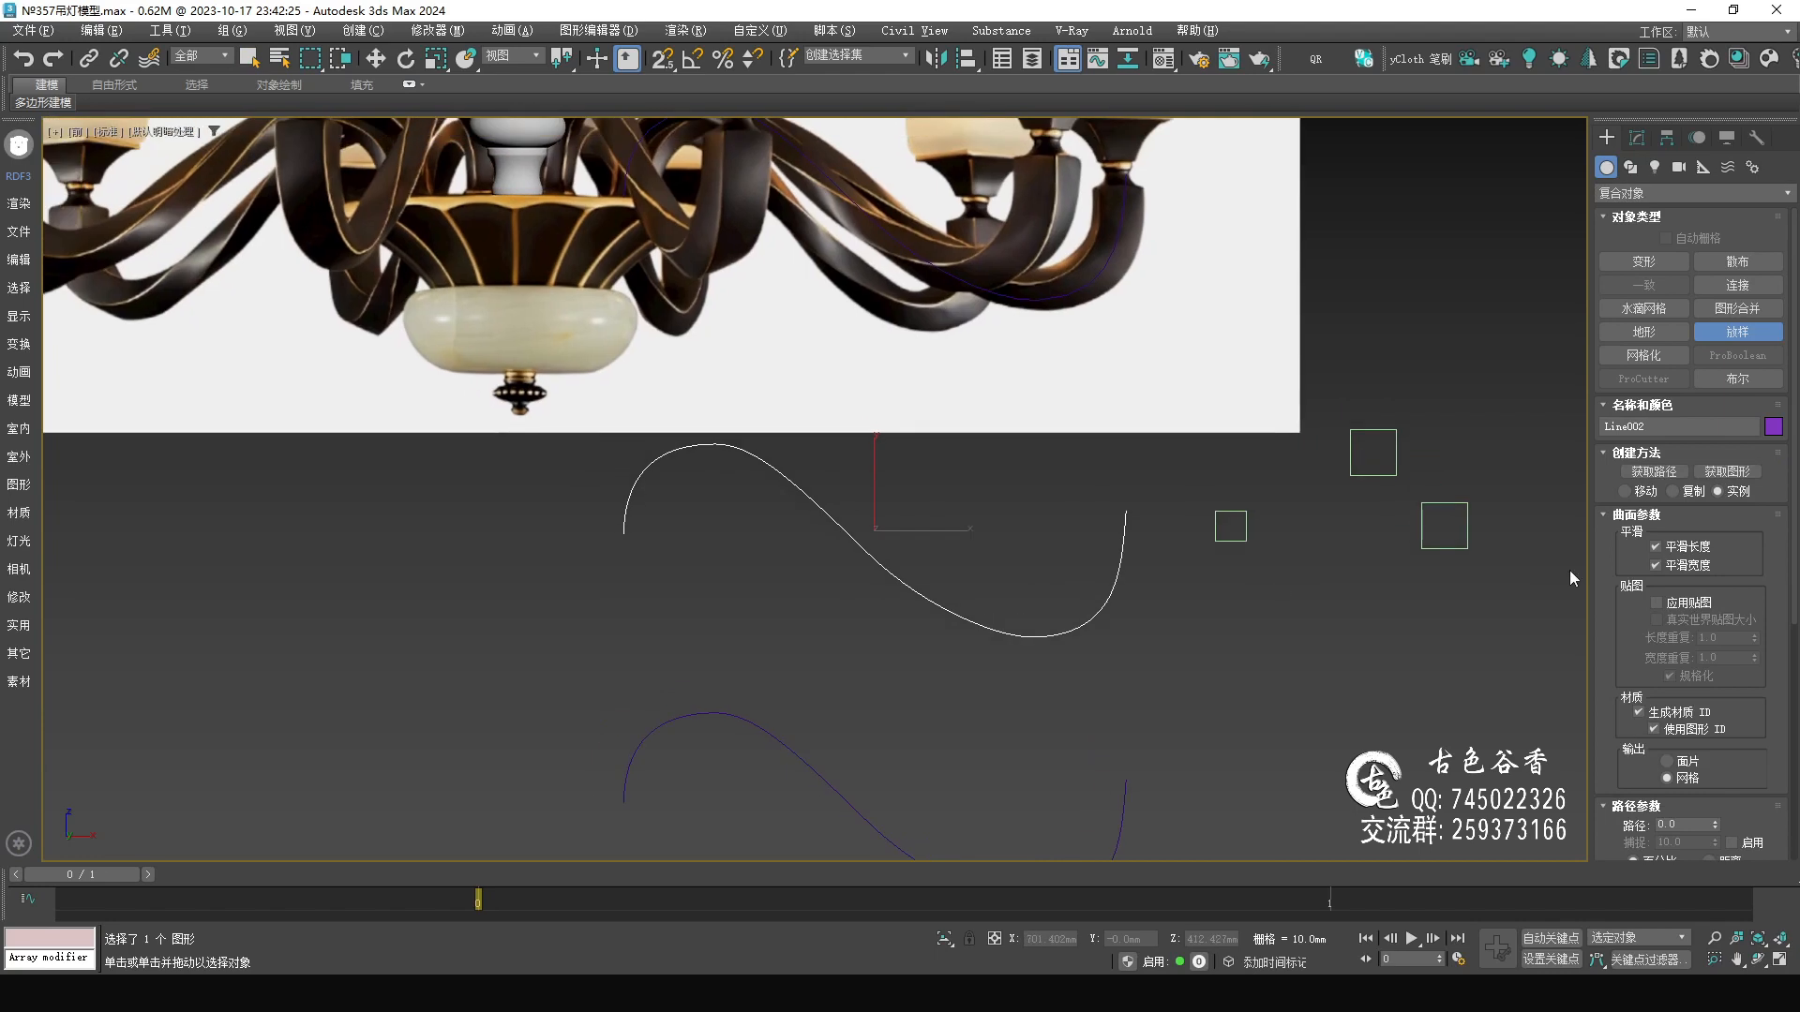
left_click(1734, 472)
middle_click_drag(1257, 566, 1177, 511)
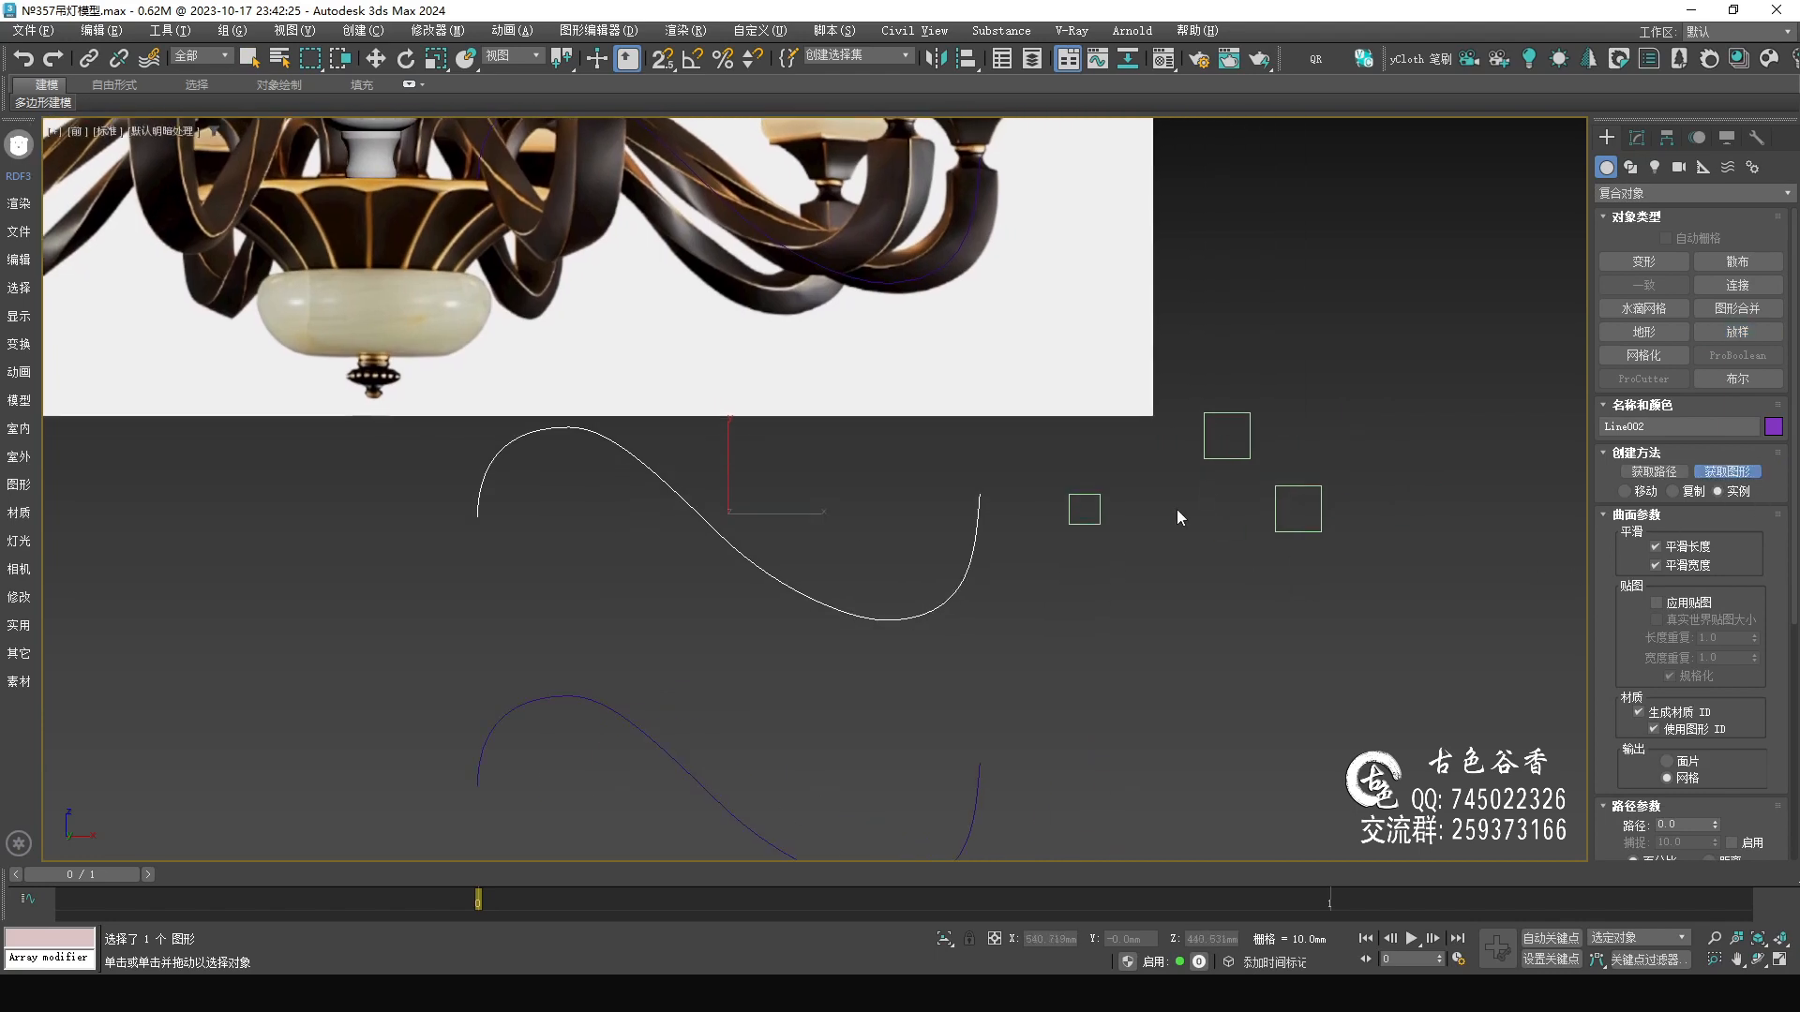
left_click(1218, 456)
- Show the lofted arm in a maximized perspective view with edged faces
middle_click_drag(868, 619, 979, 636)
key("F4")
key("alt+w")
middle_click(1284, 724)
key("alt+w")
key("z")
middle_click_drag(1232, 689, 1047, 630)
key("F4")
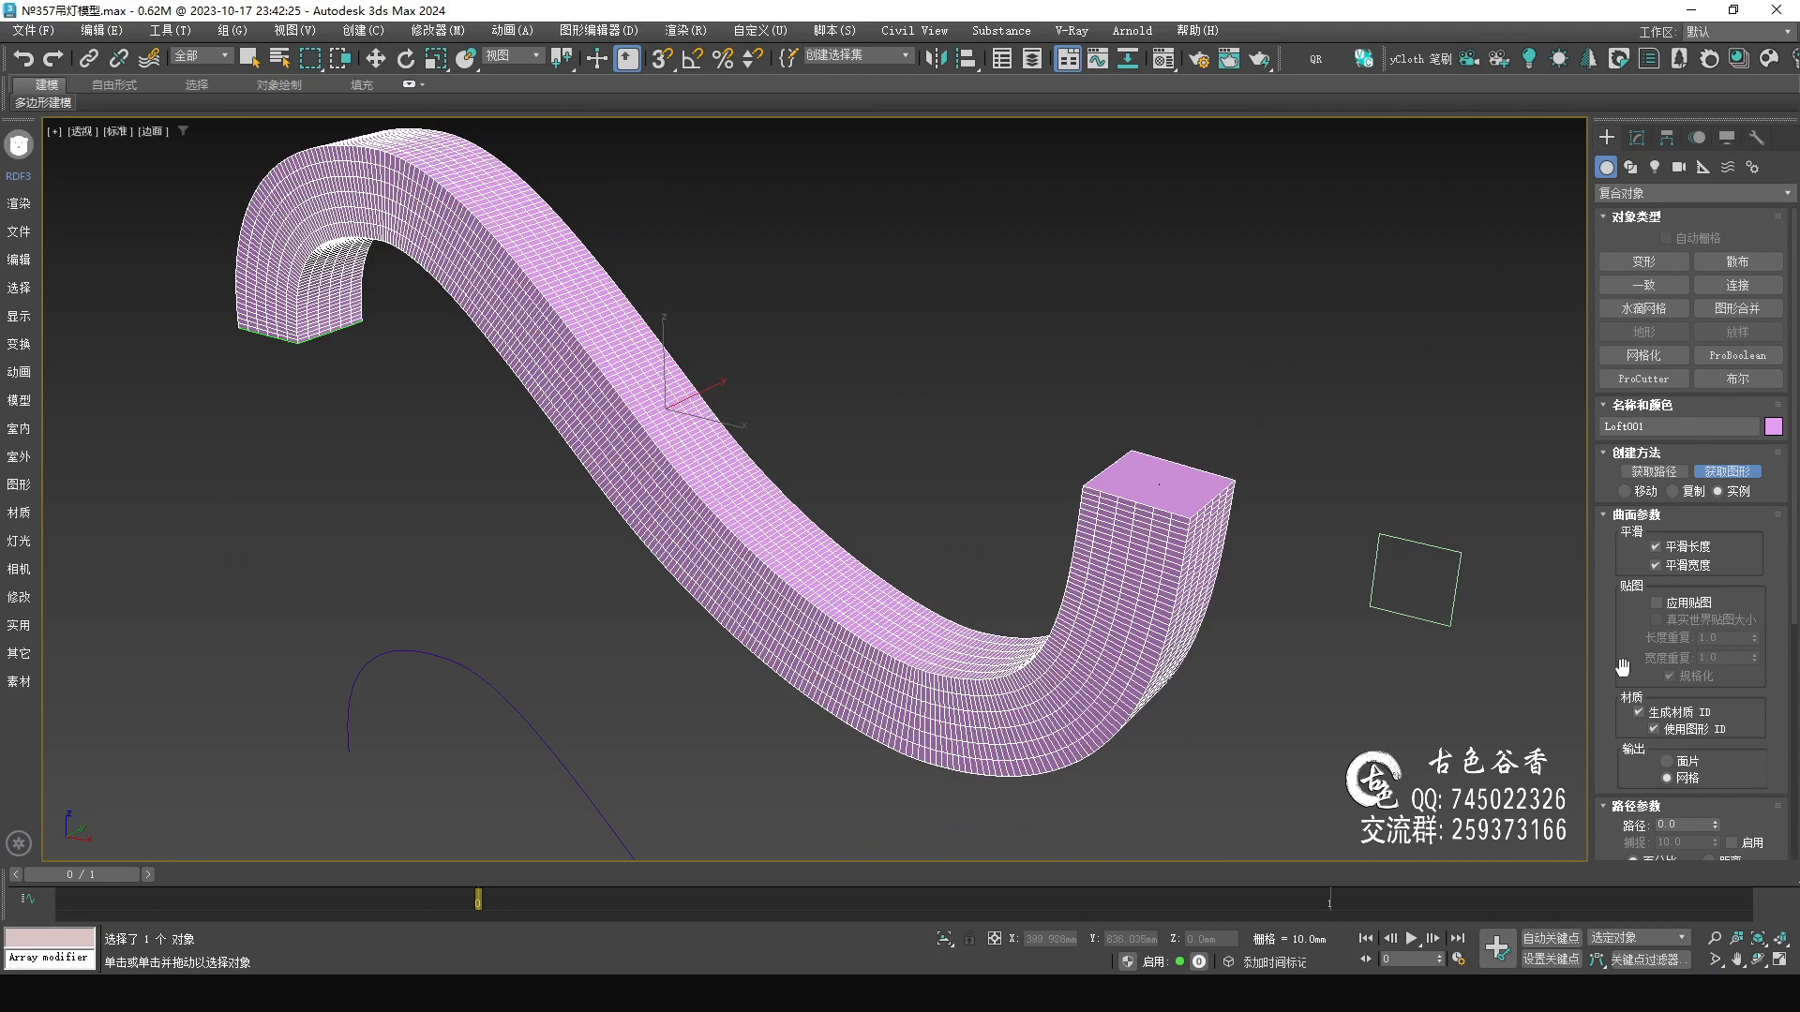
- Set the loft's skin shape steps and path steps to 0
left_click_drag(1654, 658, 1647, 271)
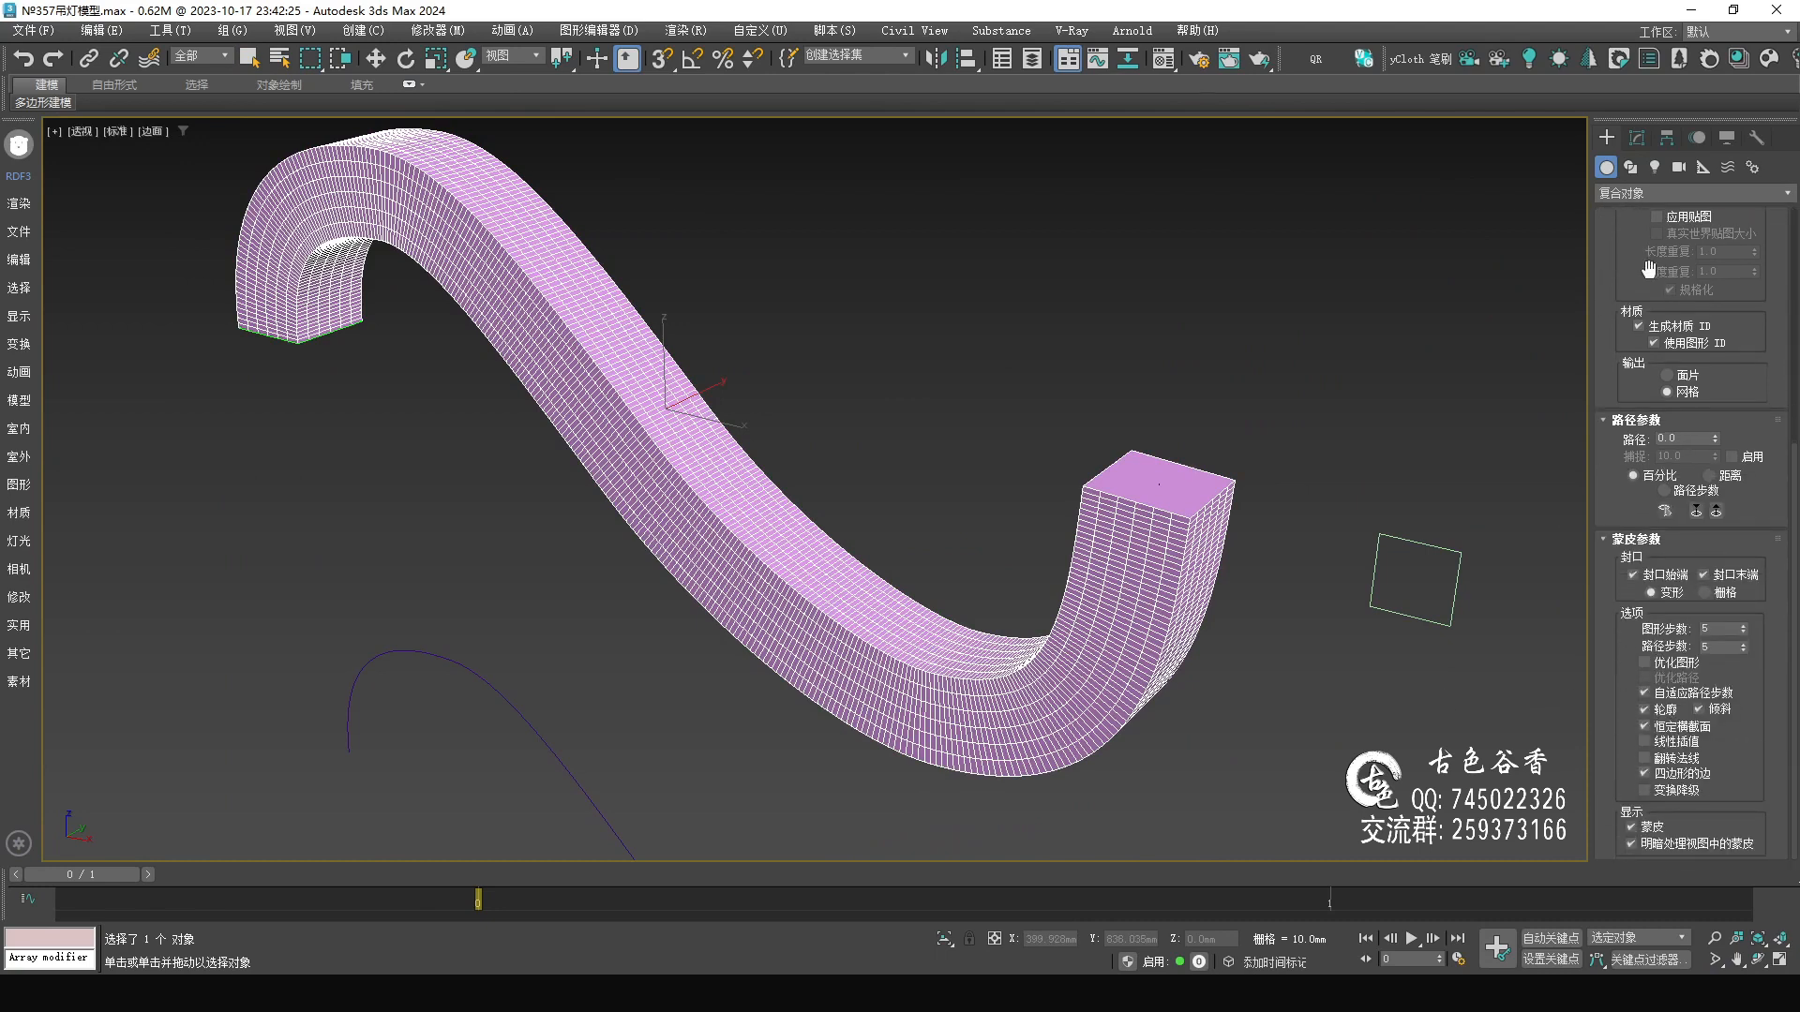
left_click_drag(1629, 601, 1633, 527)
right_click(1743, 631)
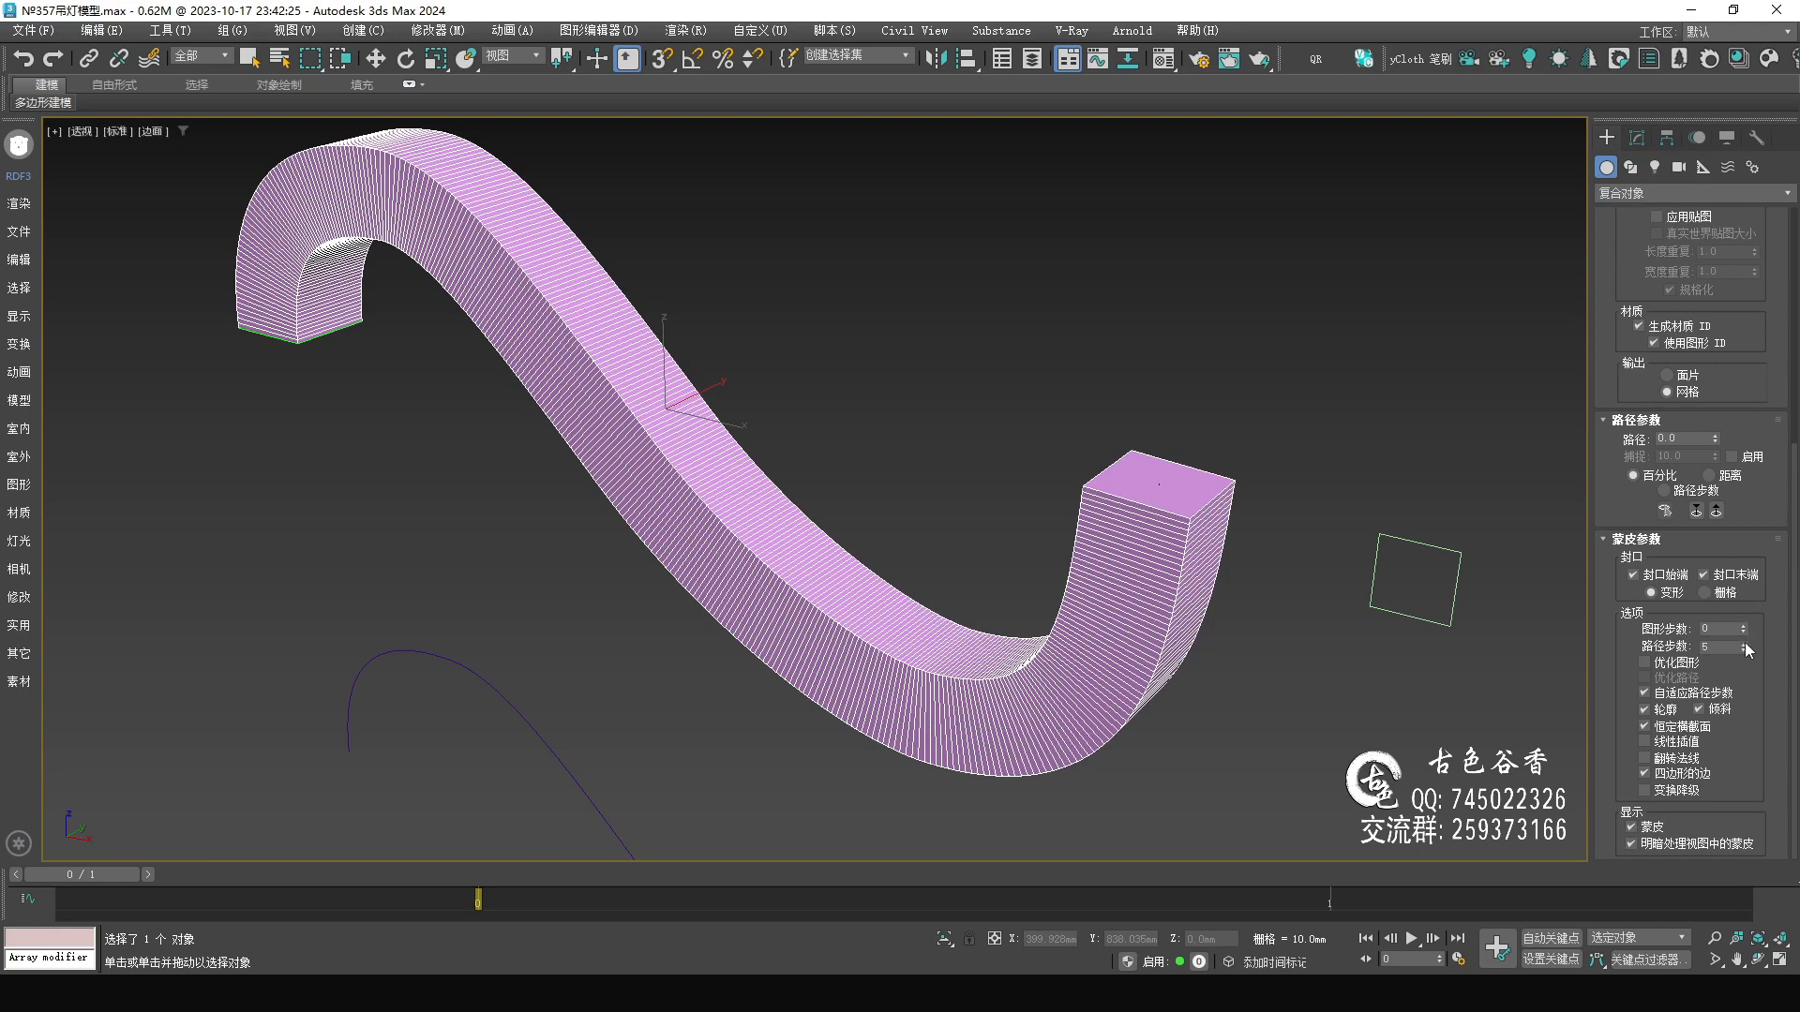
right_click(1745, 647)
- Examine the segment spacing along the lofted arm, especially around its outer bend
middle_click_drag(811, 588, 914, 605)
scroll(914, 604, "down", 2)
mouse_move(1066, 622)
middle_mouse_down("alt")
mouse_move(1044, 628)
mouse_move(1137, 567)
mouse_move(1122, 566)
middle_mouse_up("alt")
scroll(1137, 566, "down", 2)
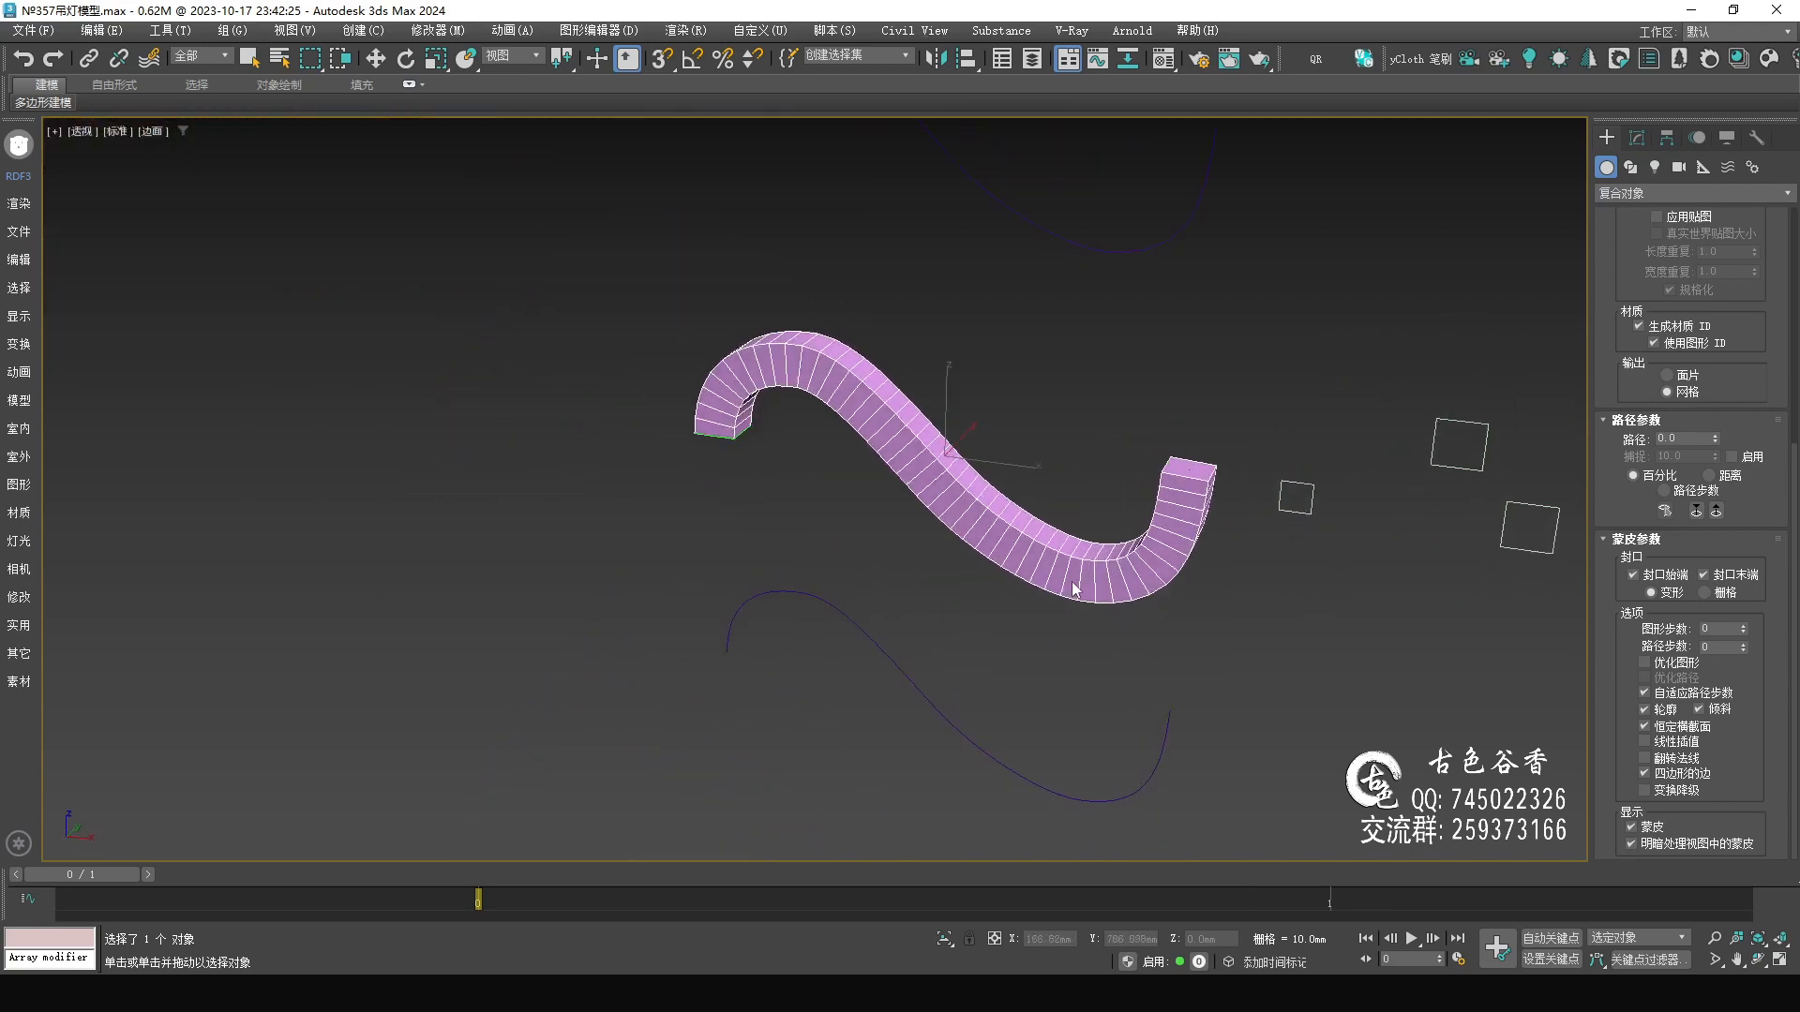
scroll(1123, 564, "up", 5)
left_click_drag(1119, 523, 1166, 654)
left_click_drag(1059, 532, 1046, 640)
key("Escape")
scroll(1077, 626, "down", 4)
mouse_move(1066, 564)
middle_mouse_down()
mouse_move(1077, 626)
mouse_move(1137, 611)
mouse_move(1117, 645)
middle_mouse_up()
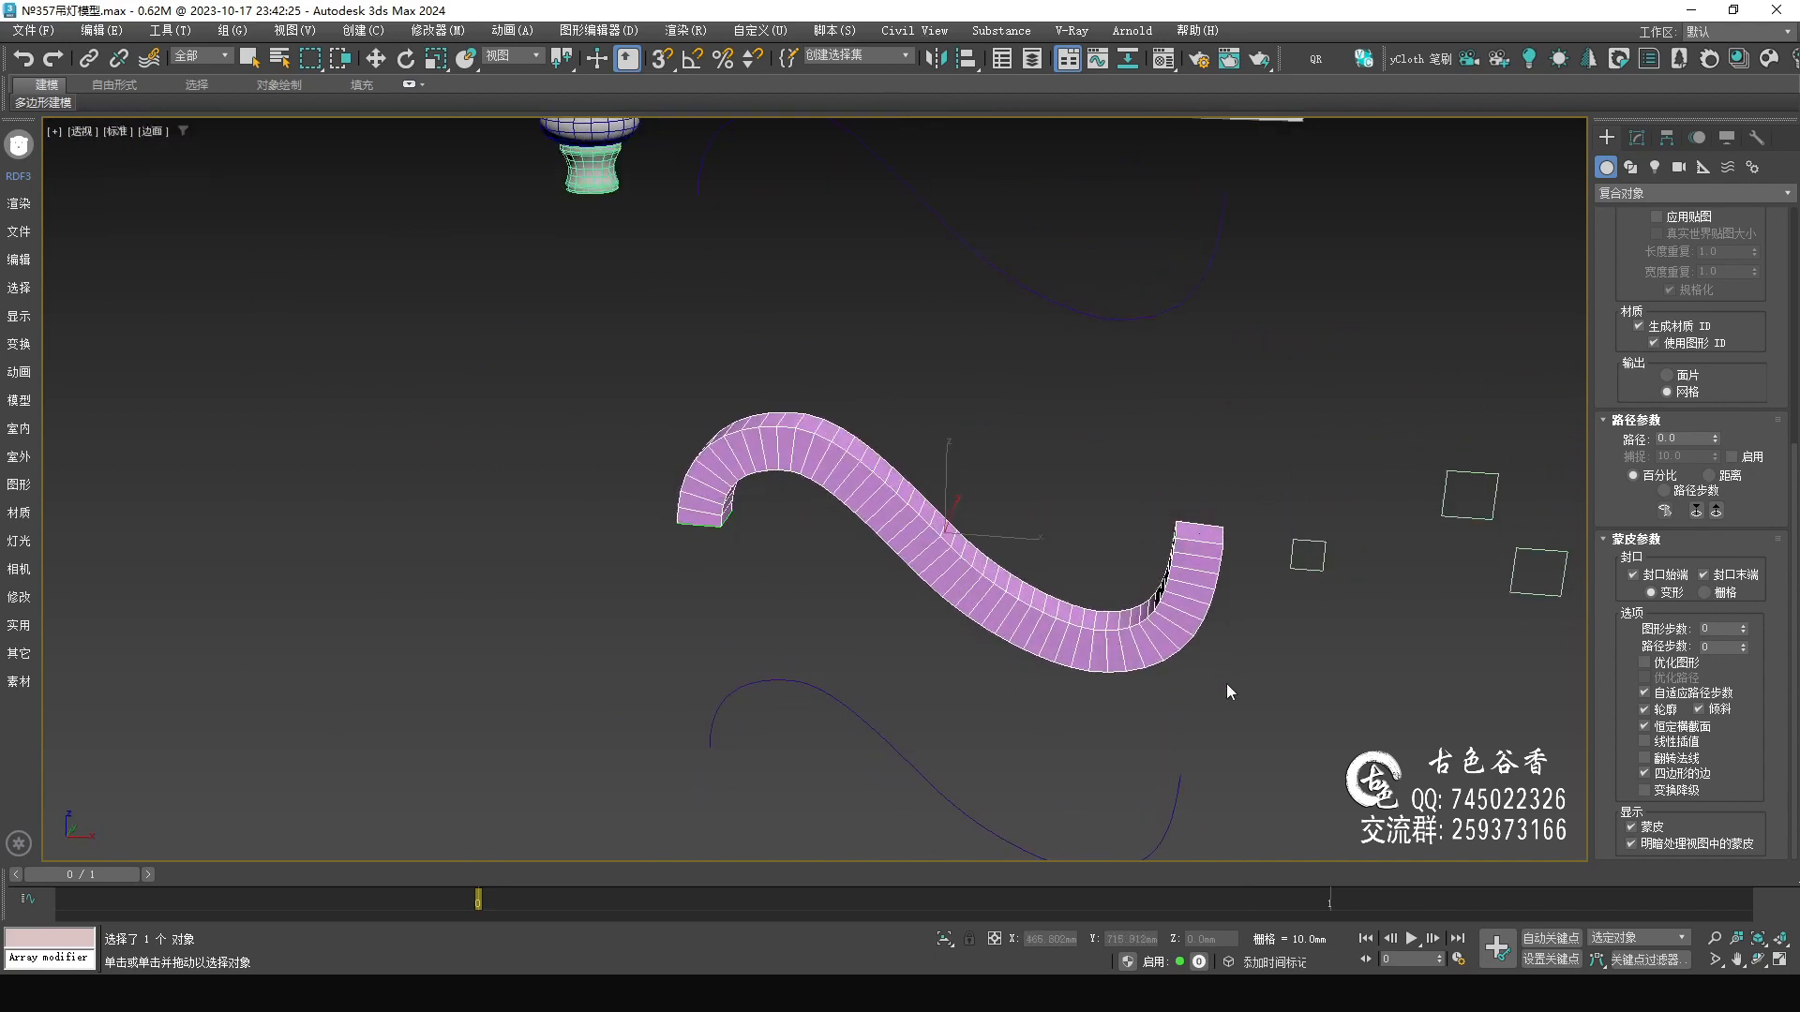
scroll(1121, 486, "down", 3)
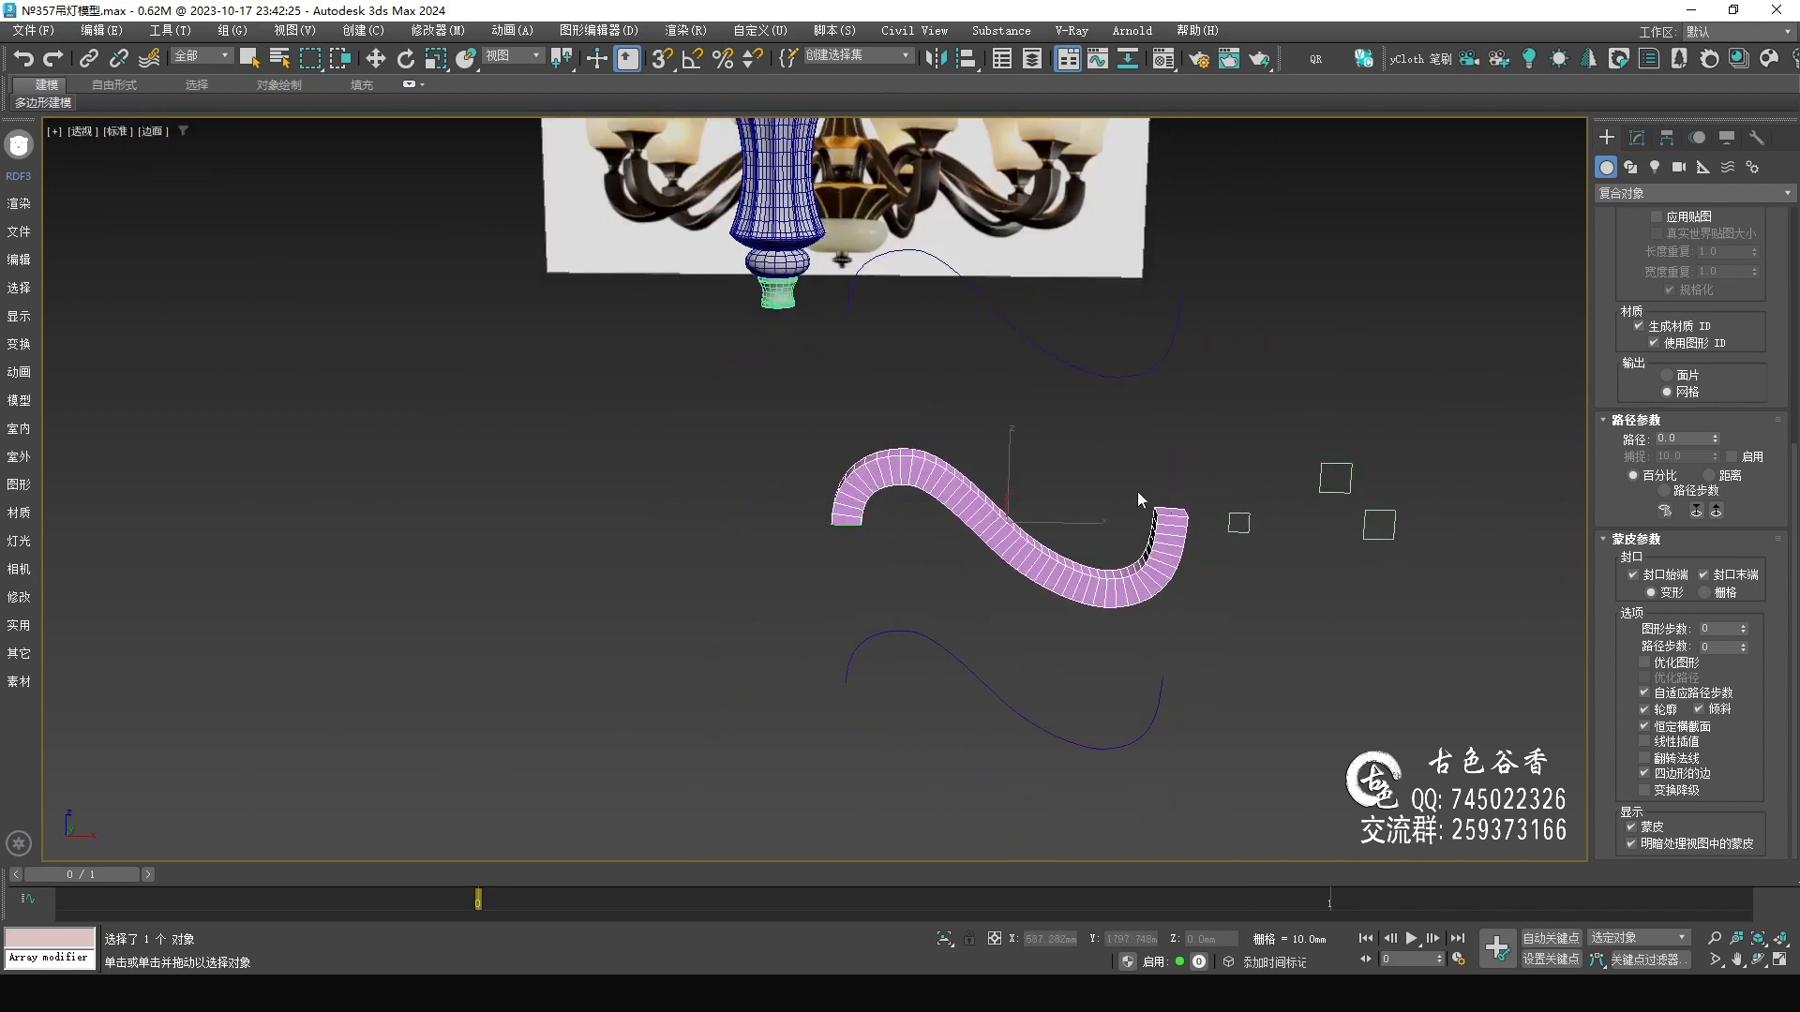
middle_click_drag(1138, 508, 1166, 591)
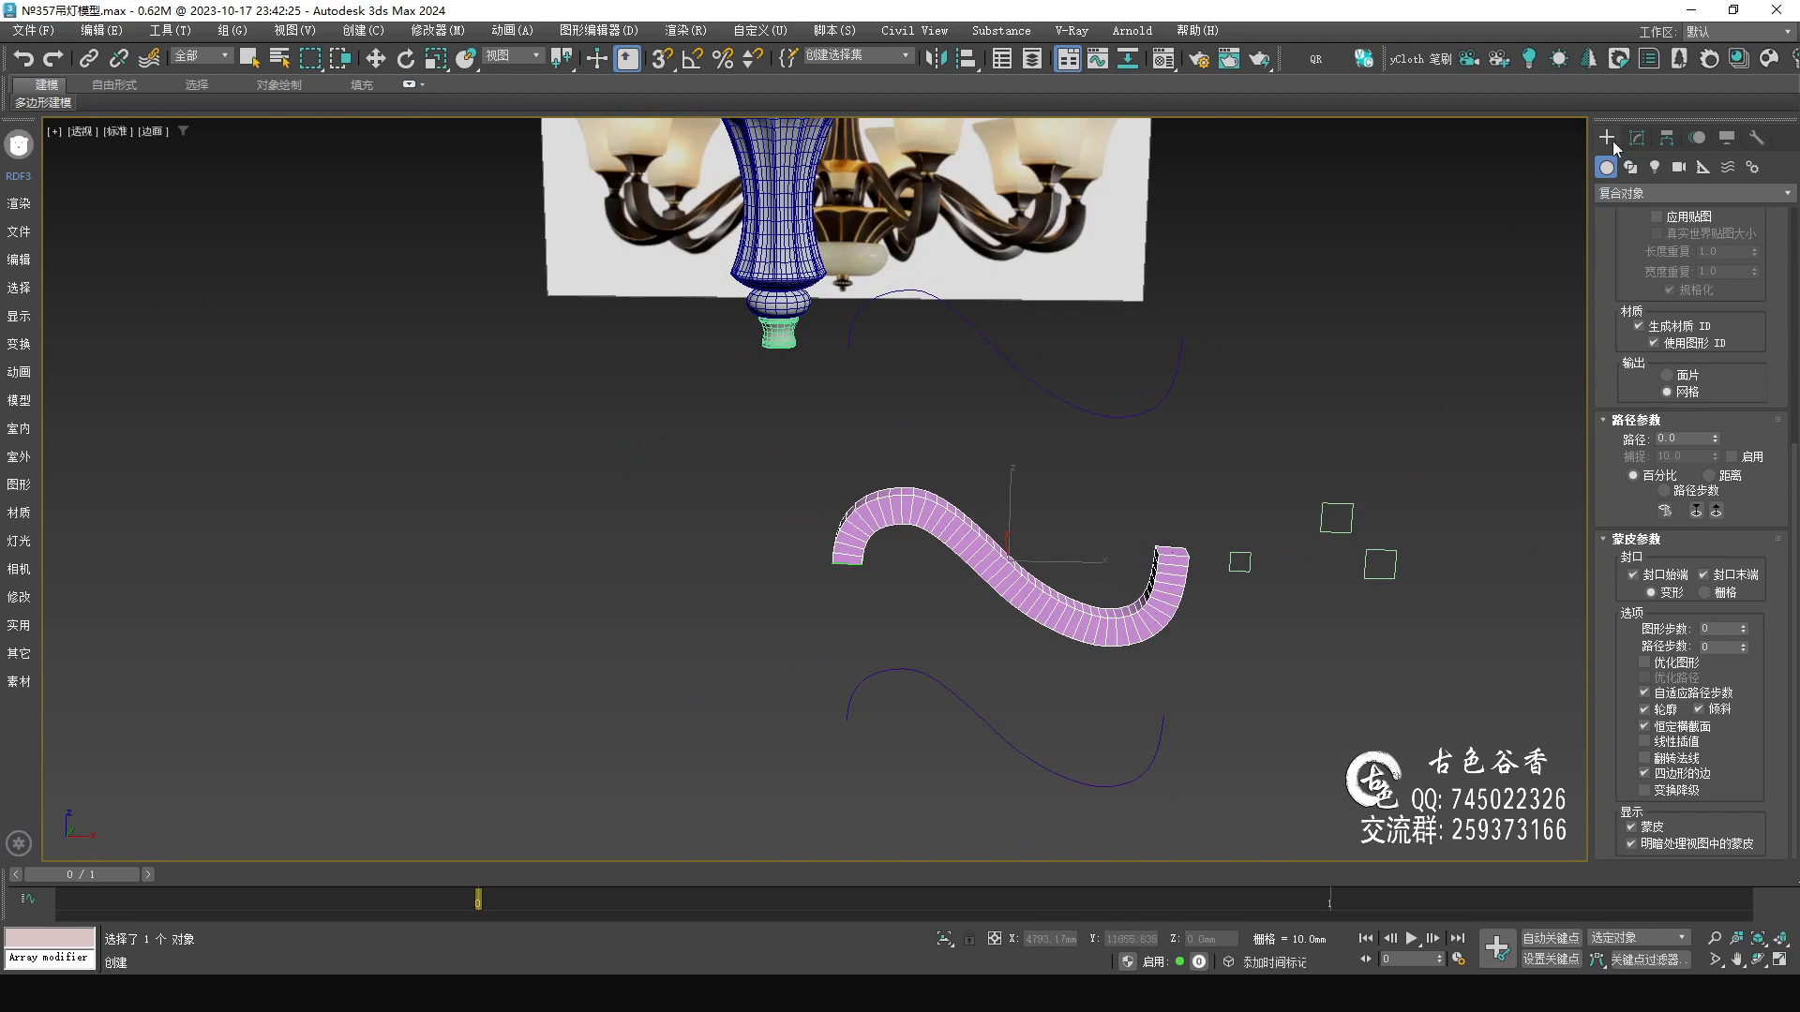
- Undo the loft and select the upper arm path spline
left_click(1637, 138)
mouse_move(1169, 453)
middle_mouse_down()
mouse_move(1130, 518)
mouse_move(1145, 459)
middle_mouse_up()
key("ctrl+z")
key("q")
left_click(1097, 490)
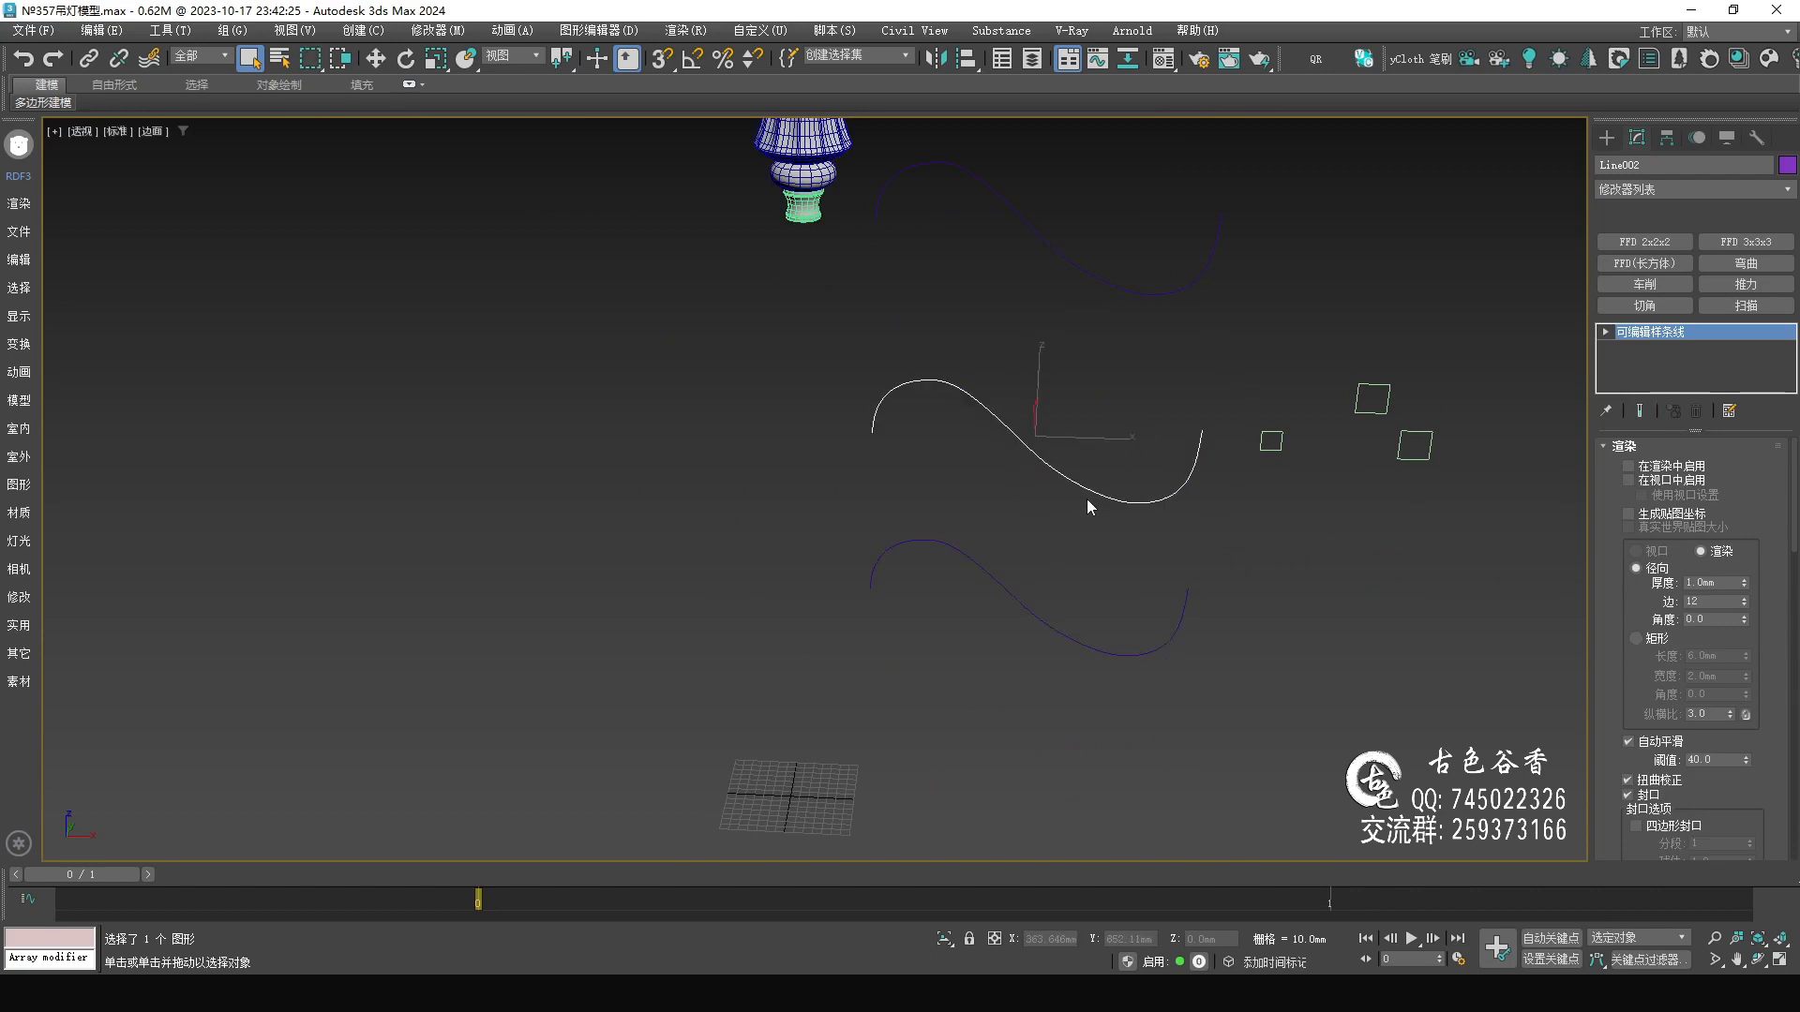
left_click_drag(1067, 496, 1063, 503)
- Try to convert all vertices of the upper arm path spline to Corner type
middle_click_drag(1147, 497, 1121, 530)
scroll(1120, 530, "up", 4)
key("1")
key("ctrl+a")
right_click(1161, 502)
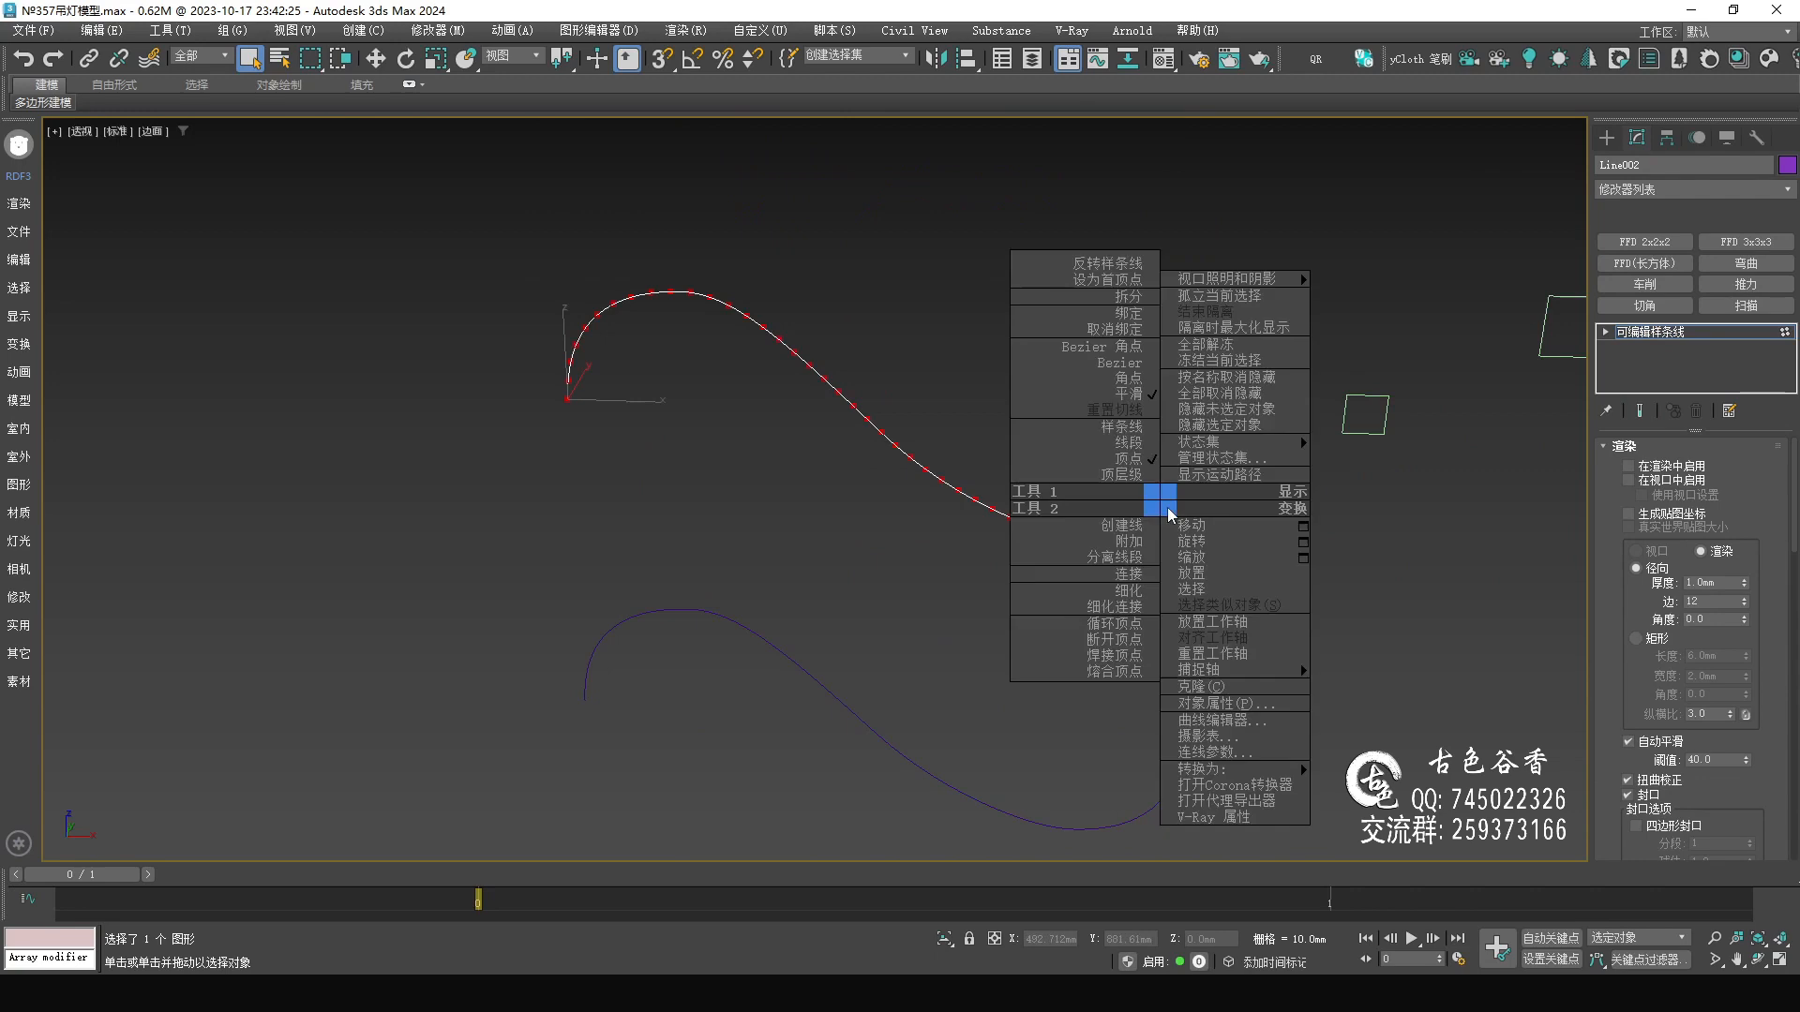
left_click(1117, 381)
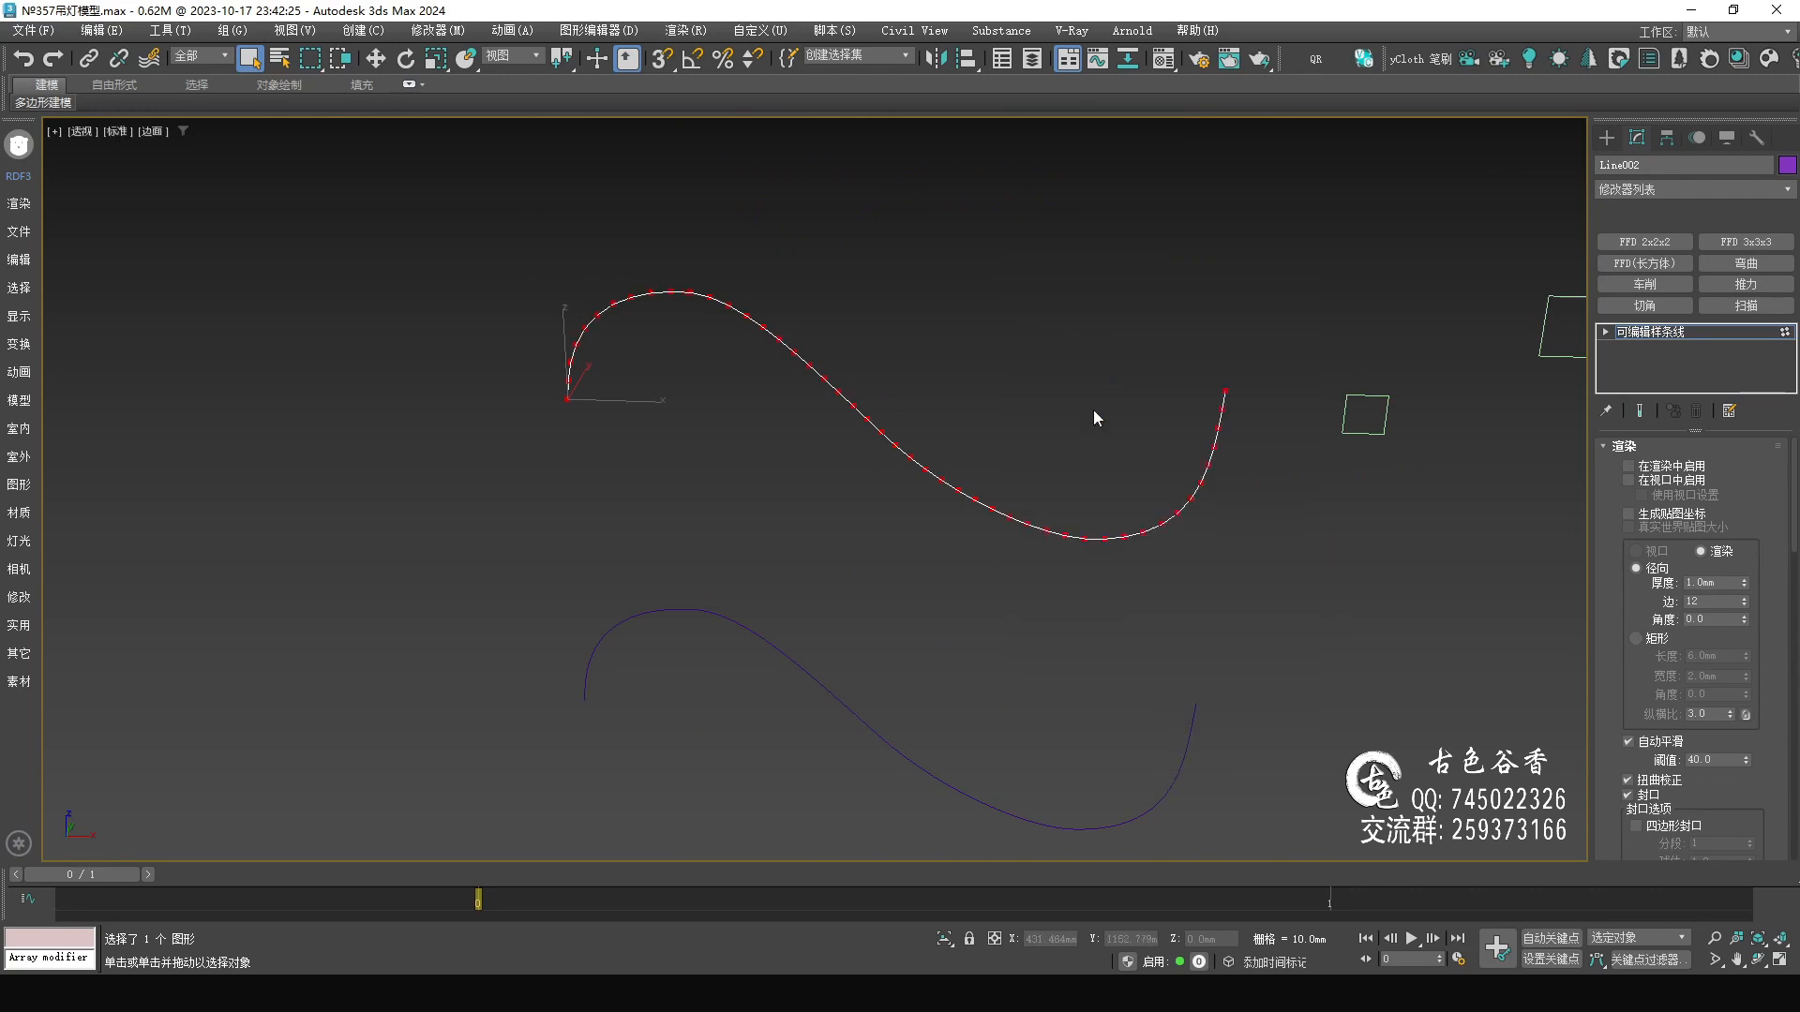
left_click(1626, 333)
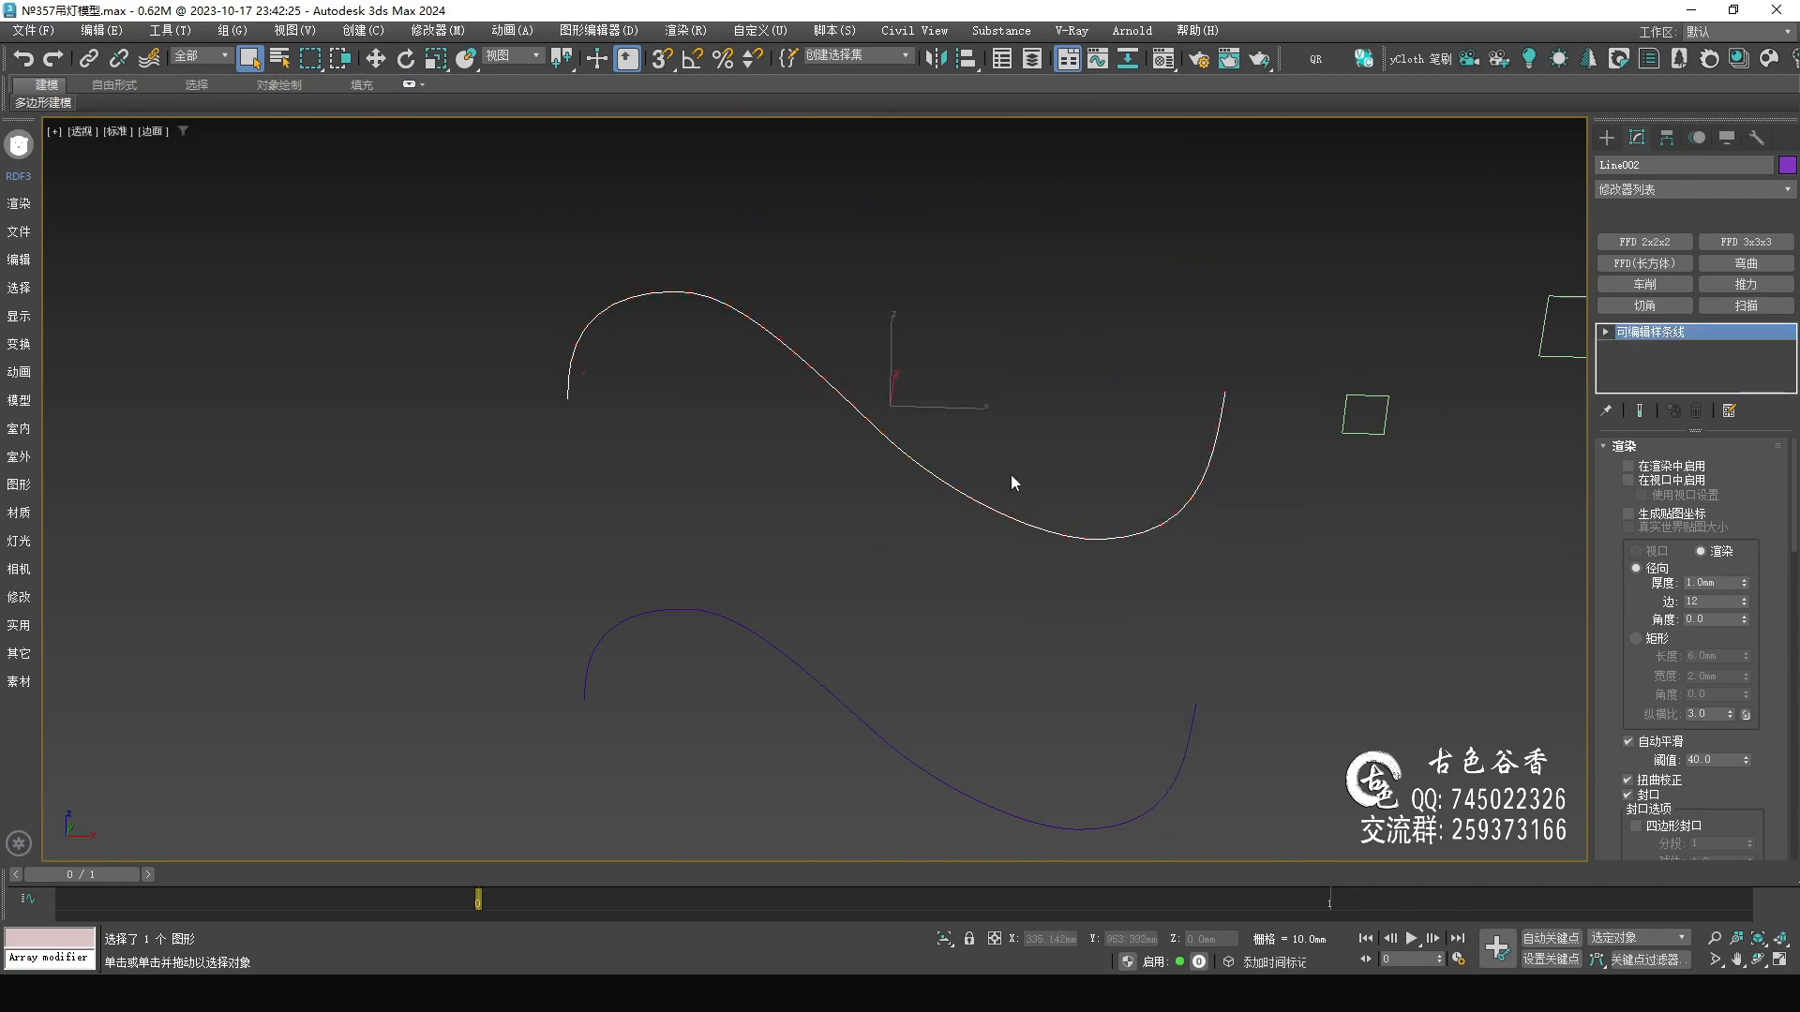
- Undo back to the Normalize Spline modifier on the upper arm path and turn off its maximum knots limit
key("ctrl+z")
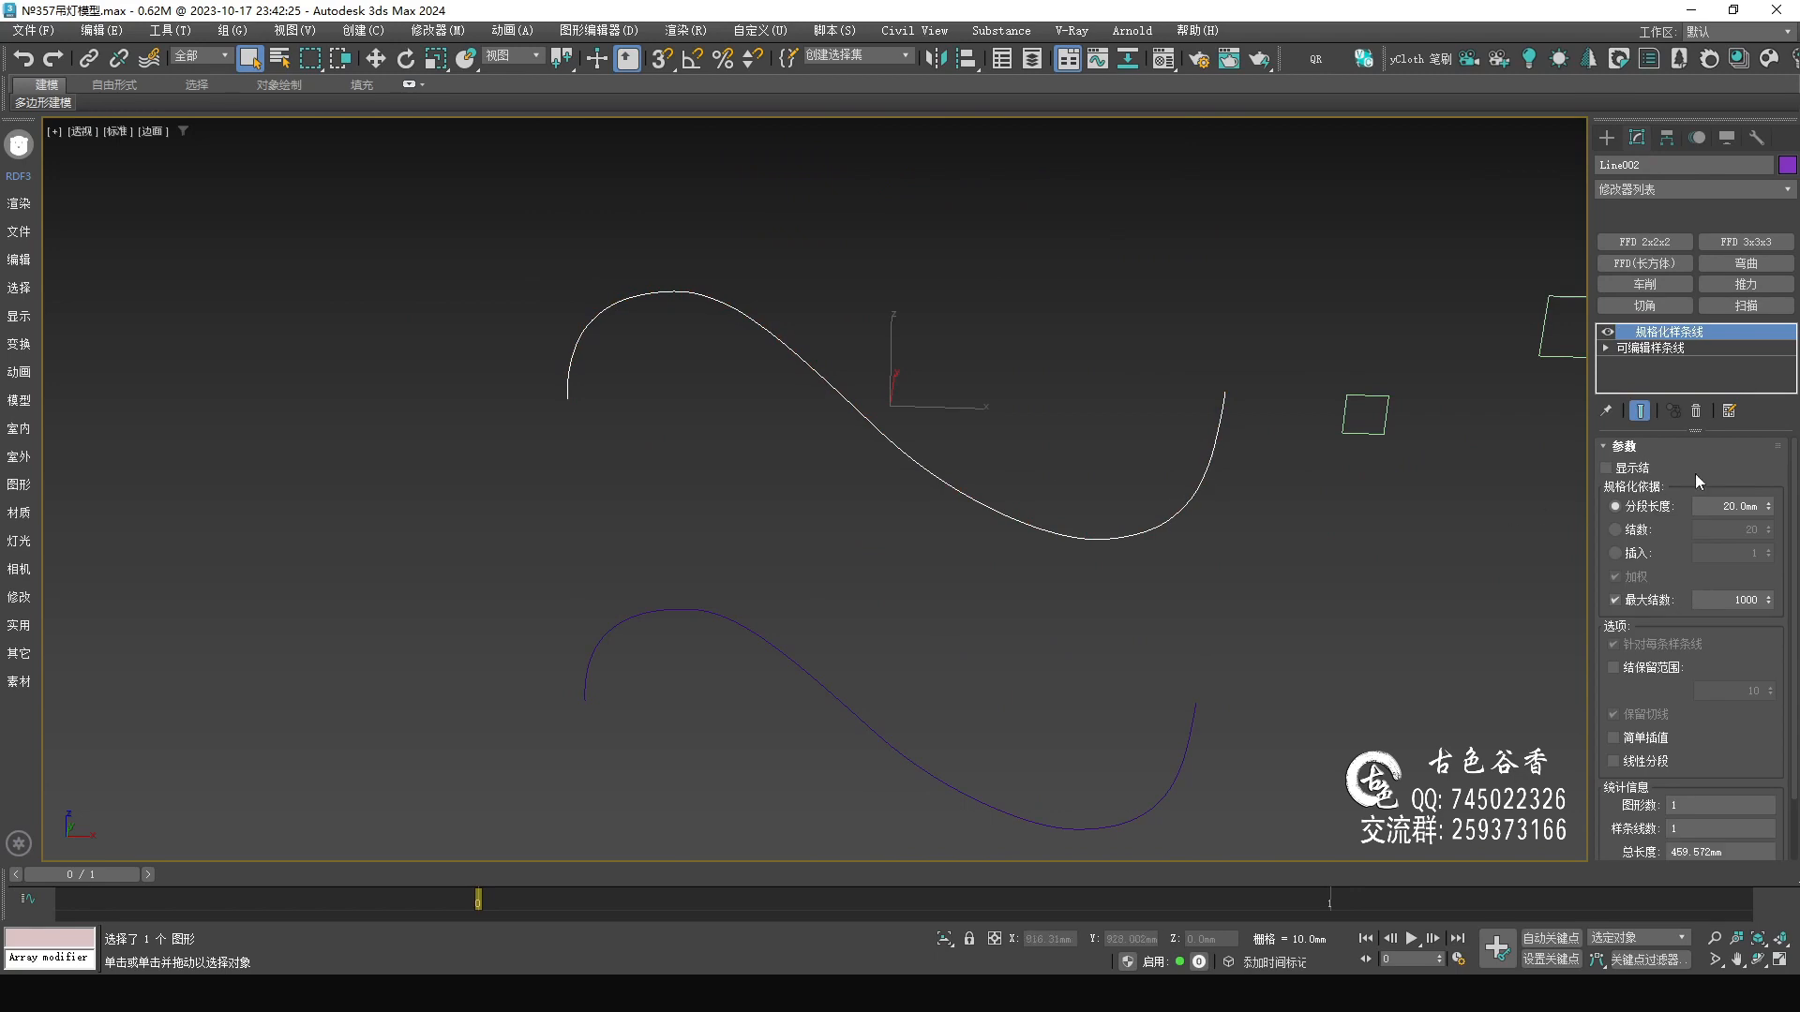
left_click(1615, 600)
double_click(1750, 508)
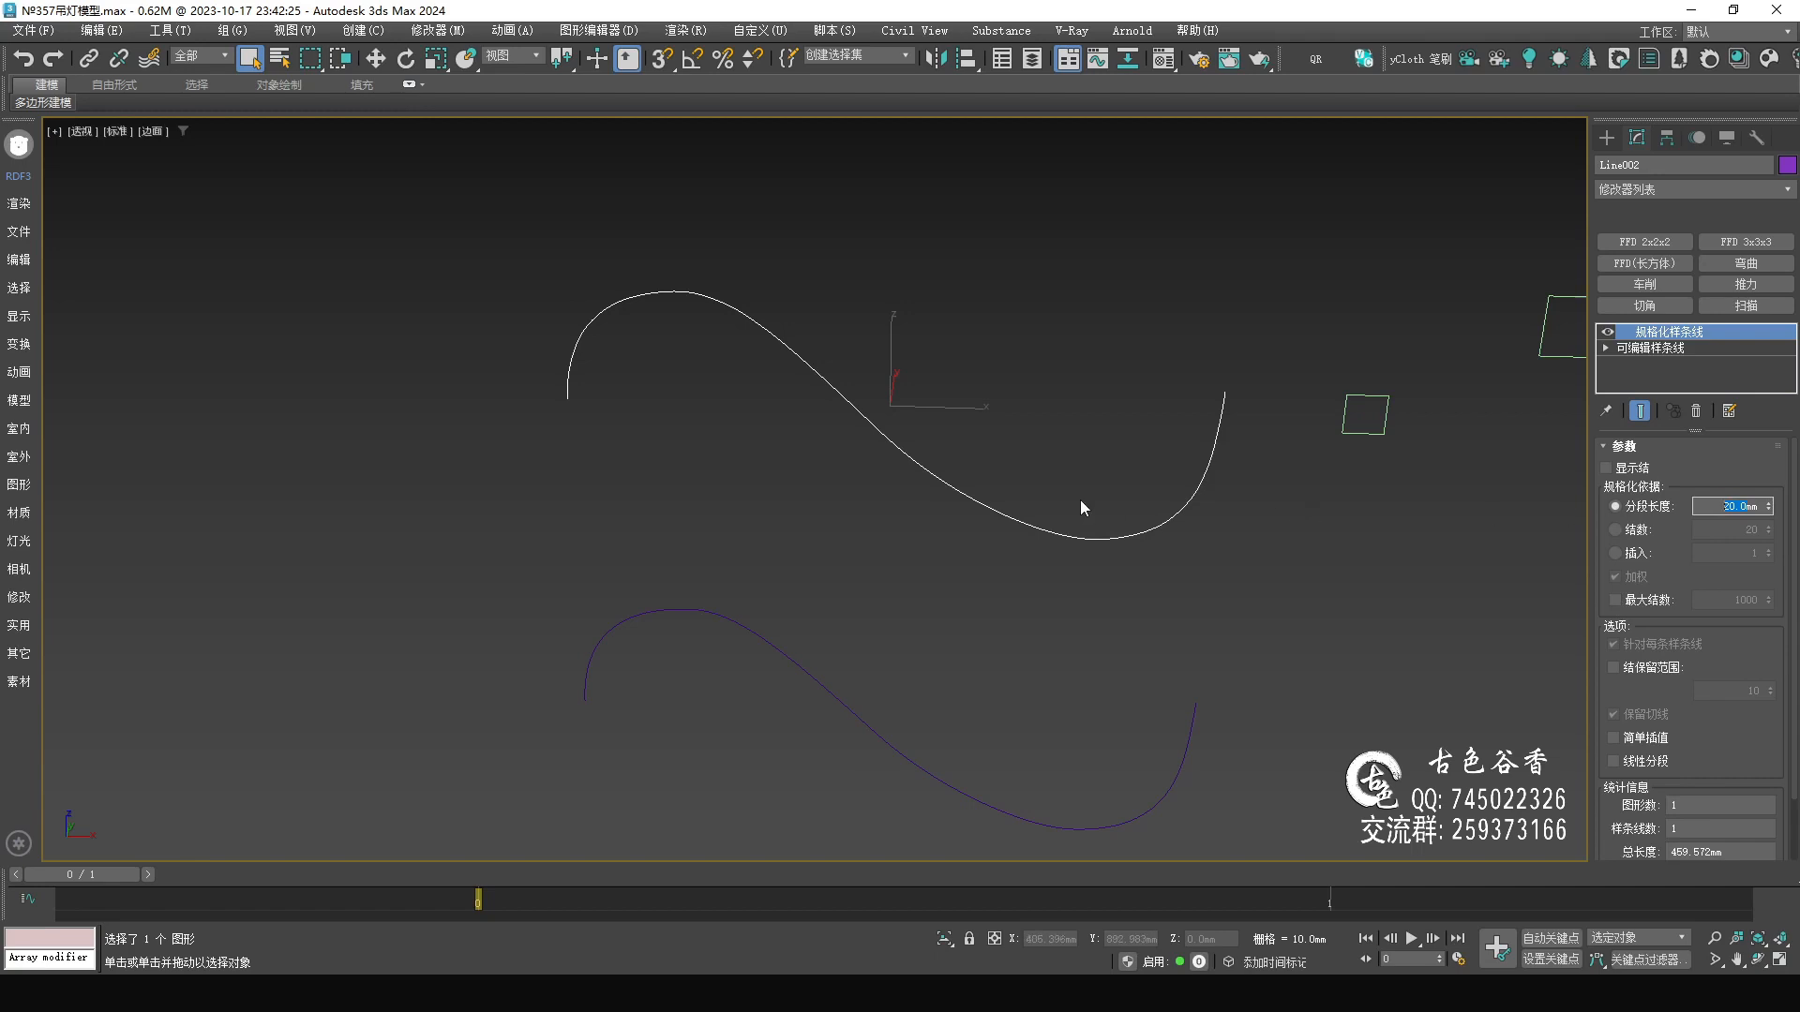
- Collapse the upper arm path to an editable spline and convert all its vertices to Corner type
middle_click(899, 508)
key("ctrl+shift+c")
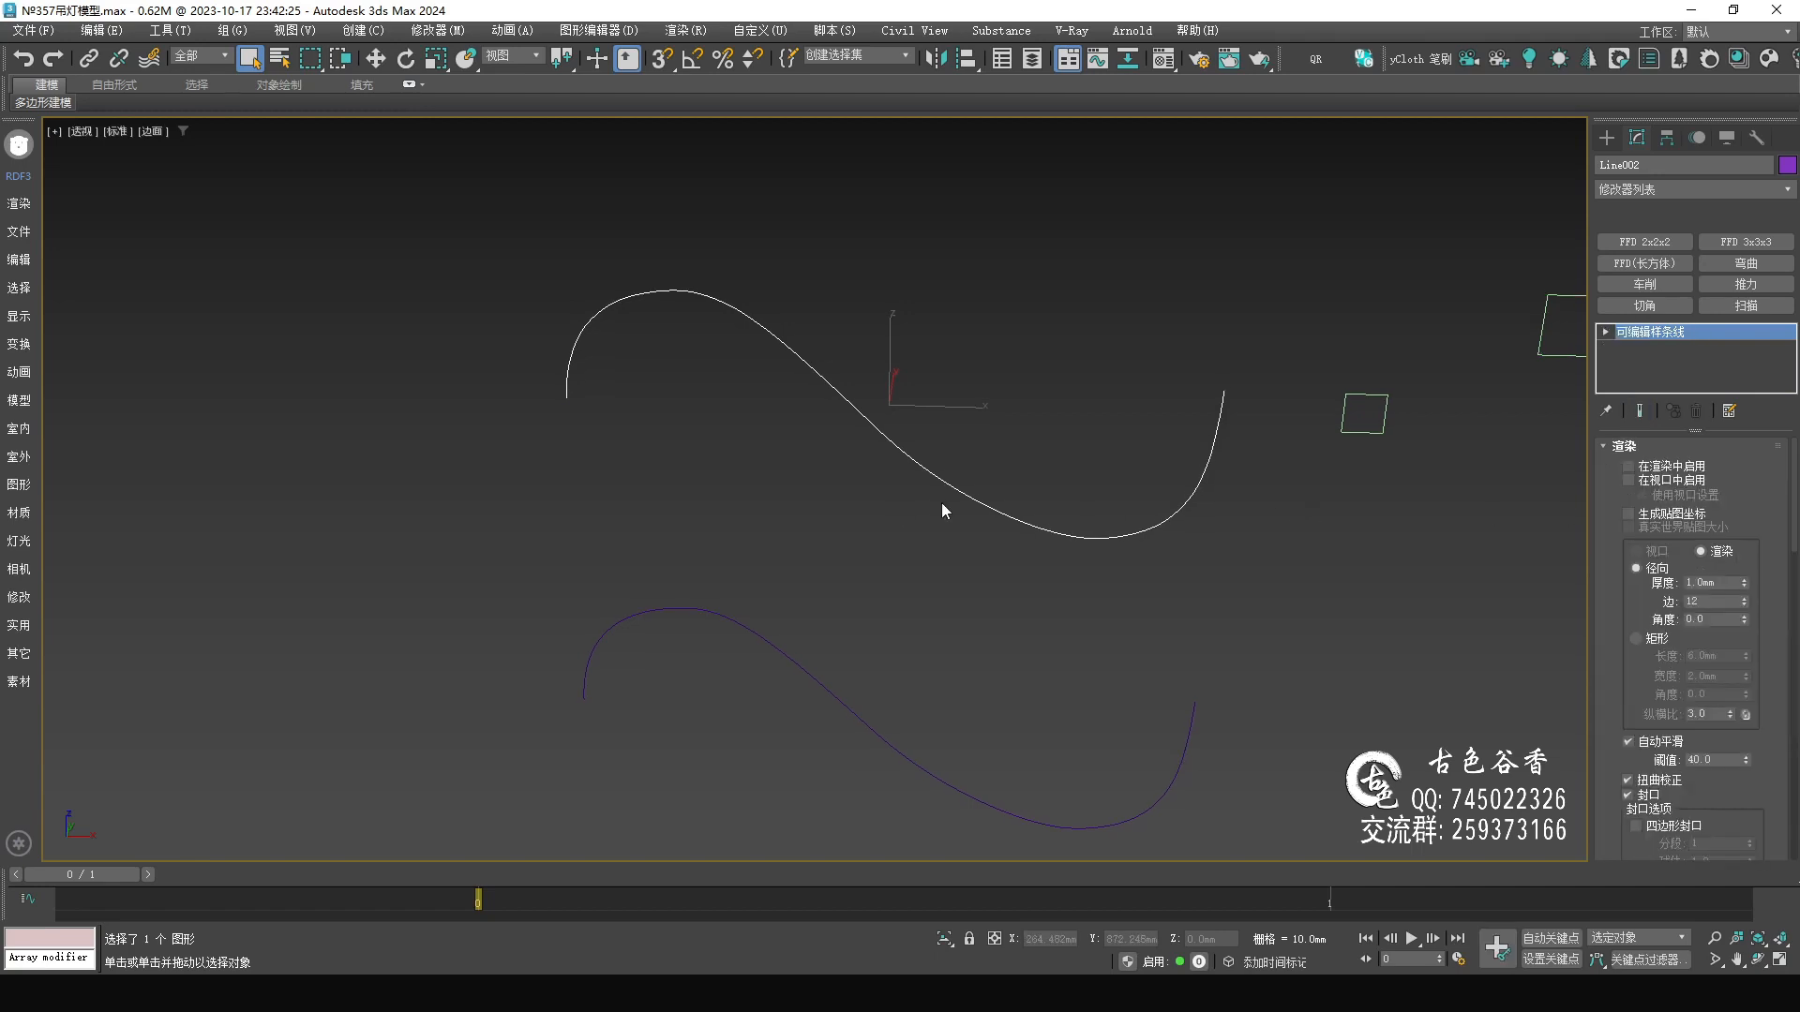
right_click(1102, 519)
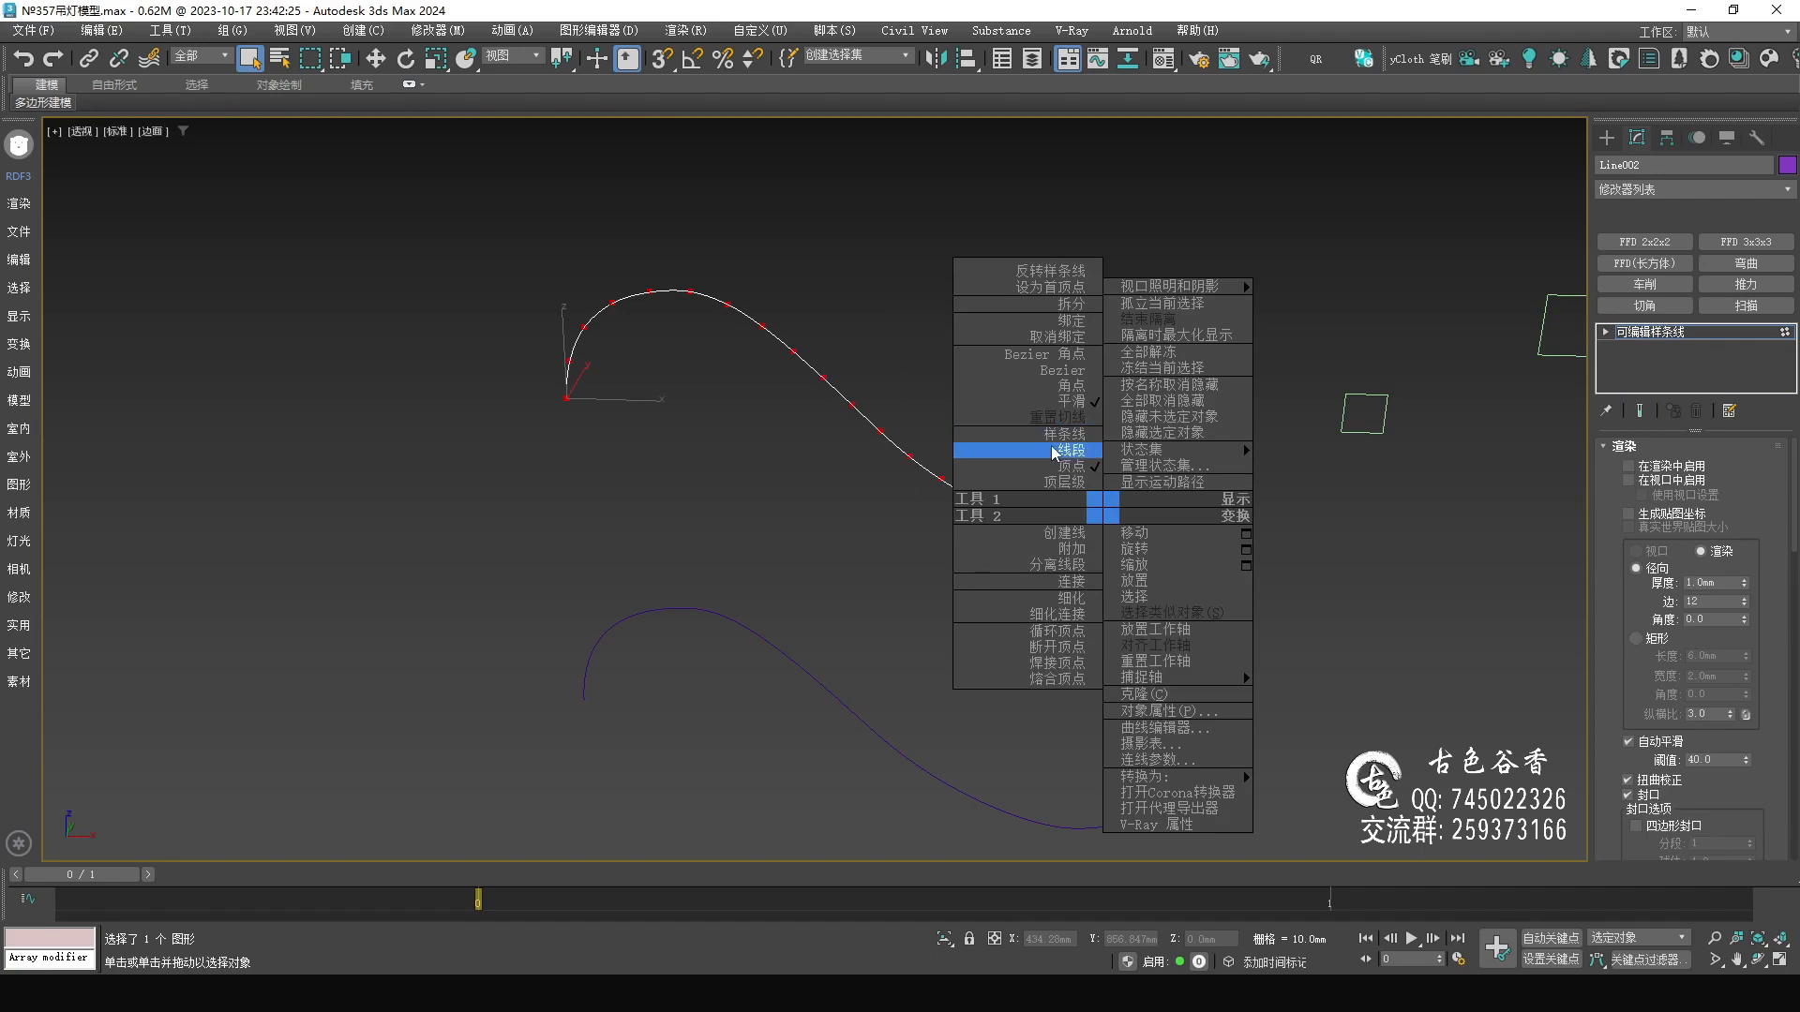
left_click(1057, 387)
middle_click_drag(1108, 374, 1271, 440)
left_click(1677, 335)
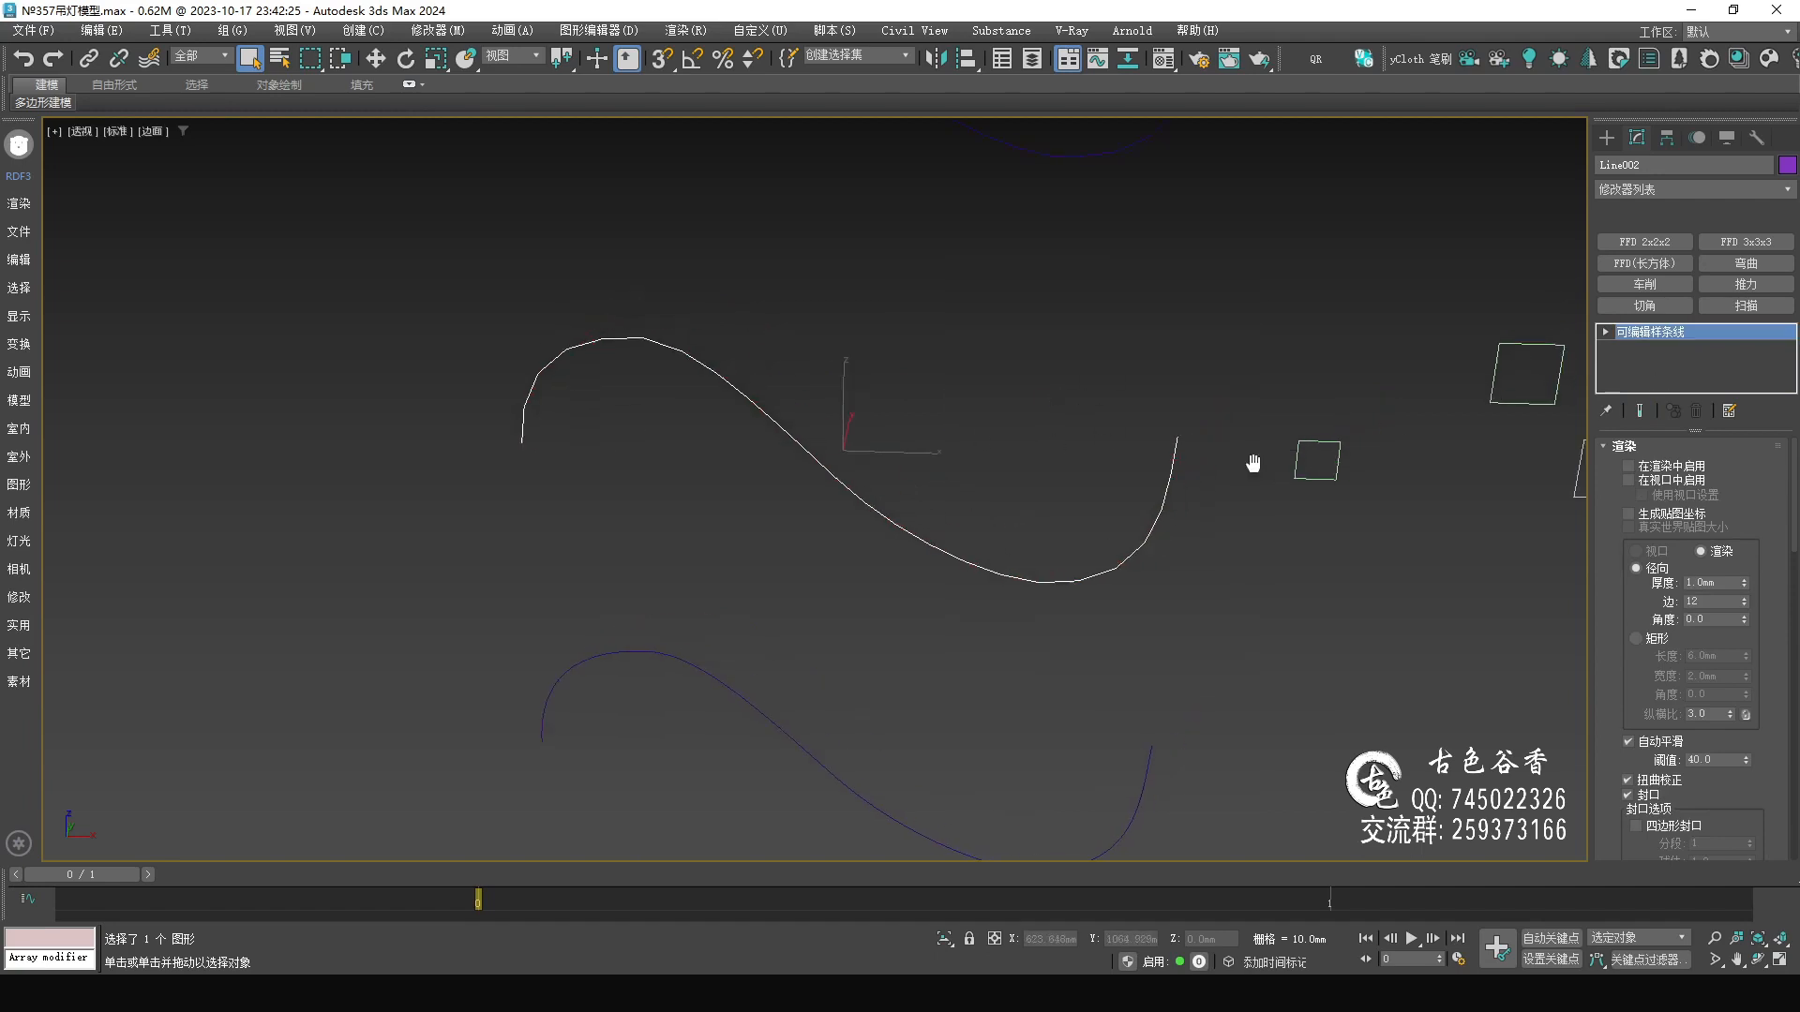
- Loft the upper of the two larger squares along the selected arm path
scroll(1087, 480, "down", 5)
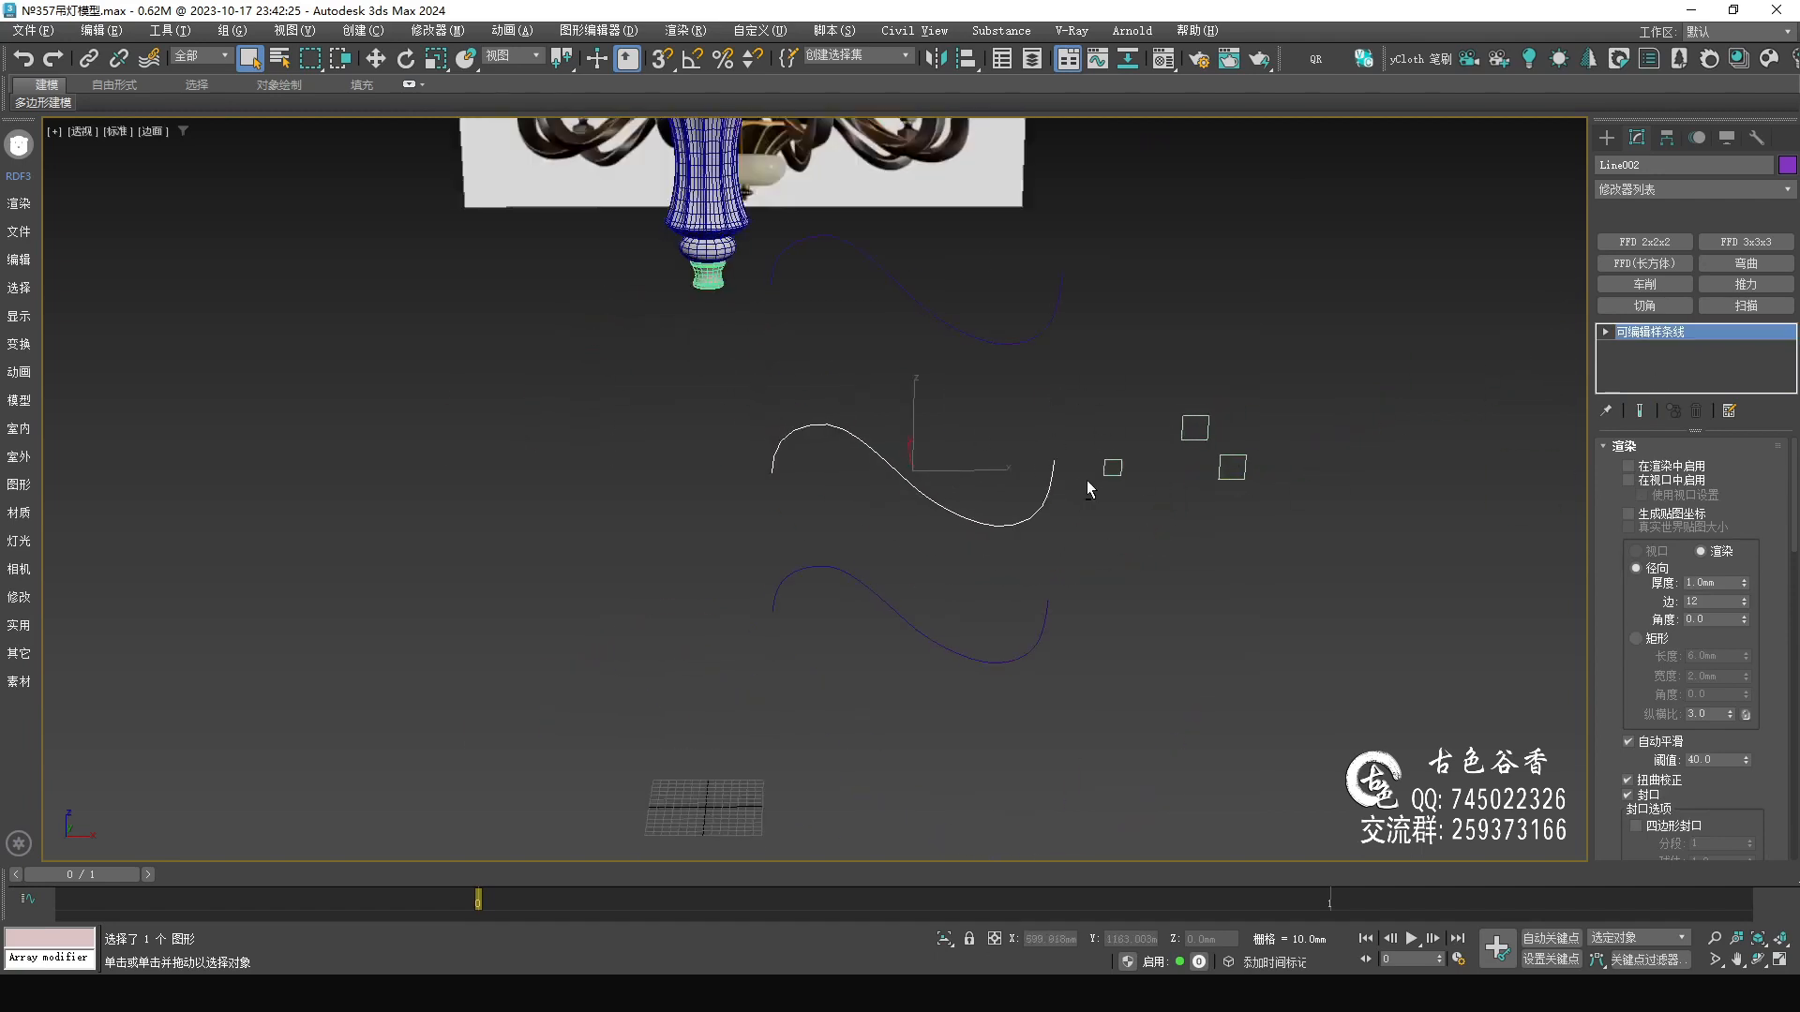
left_click(1606, 137)
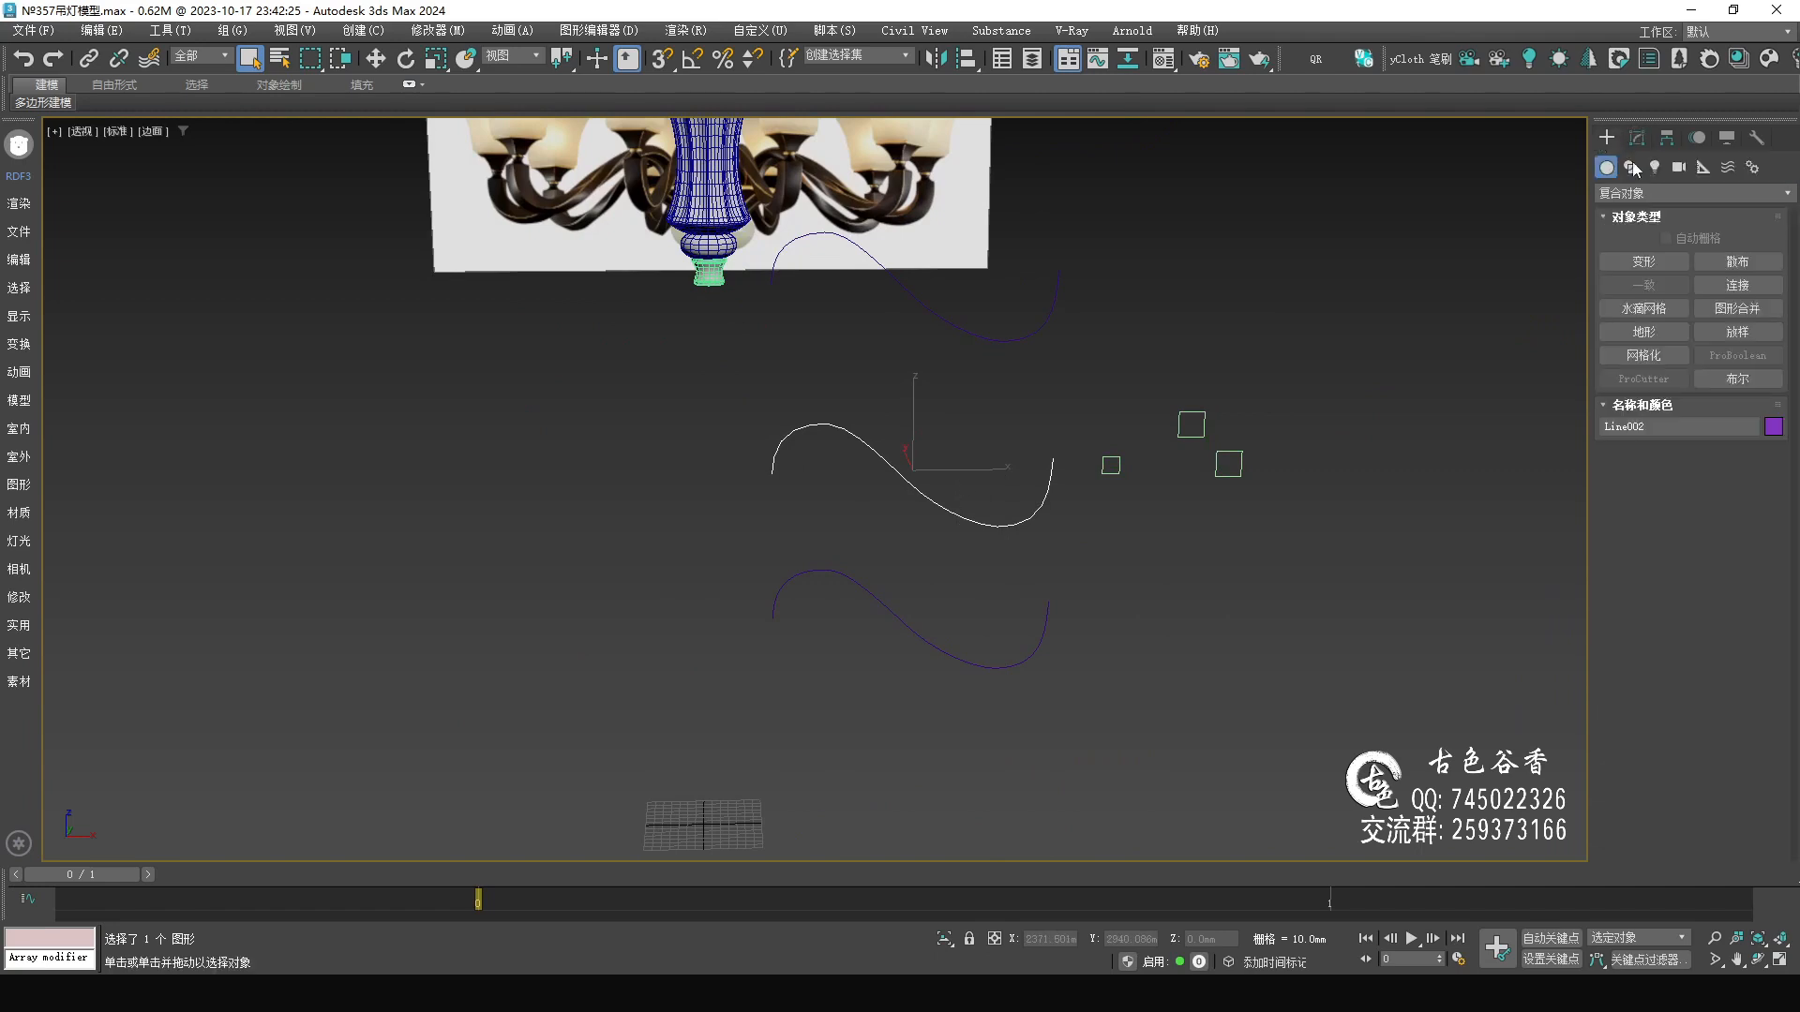
left_click(1747, 333)
left_click(1726, 472)
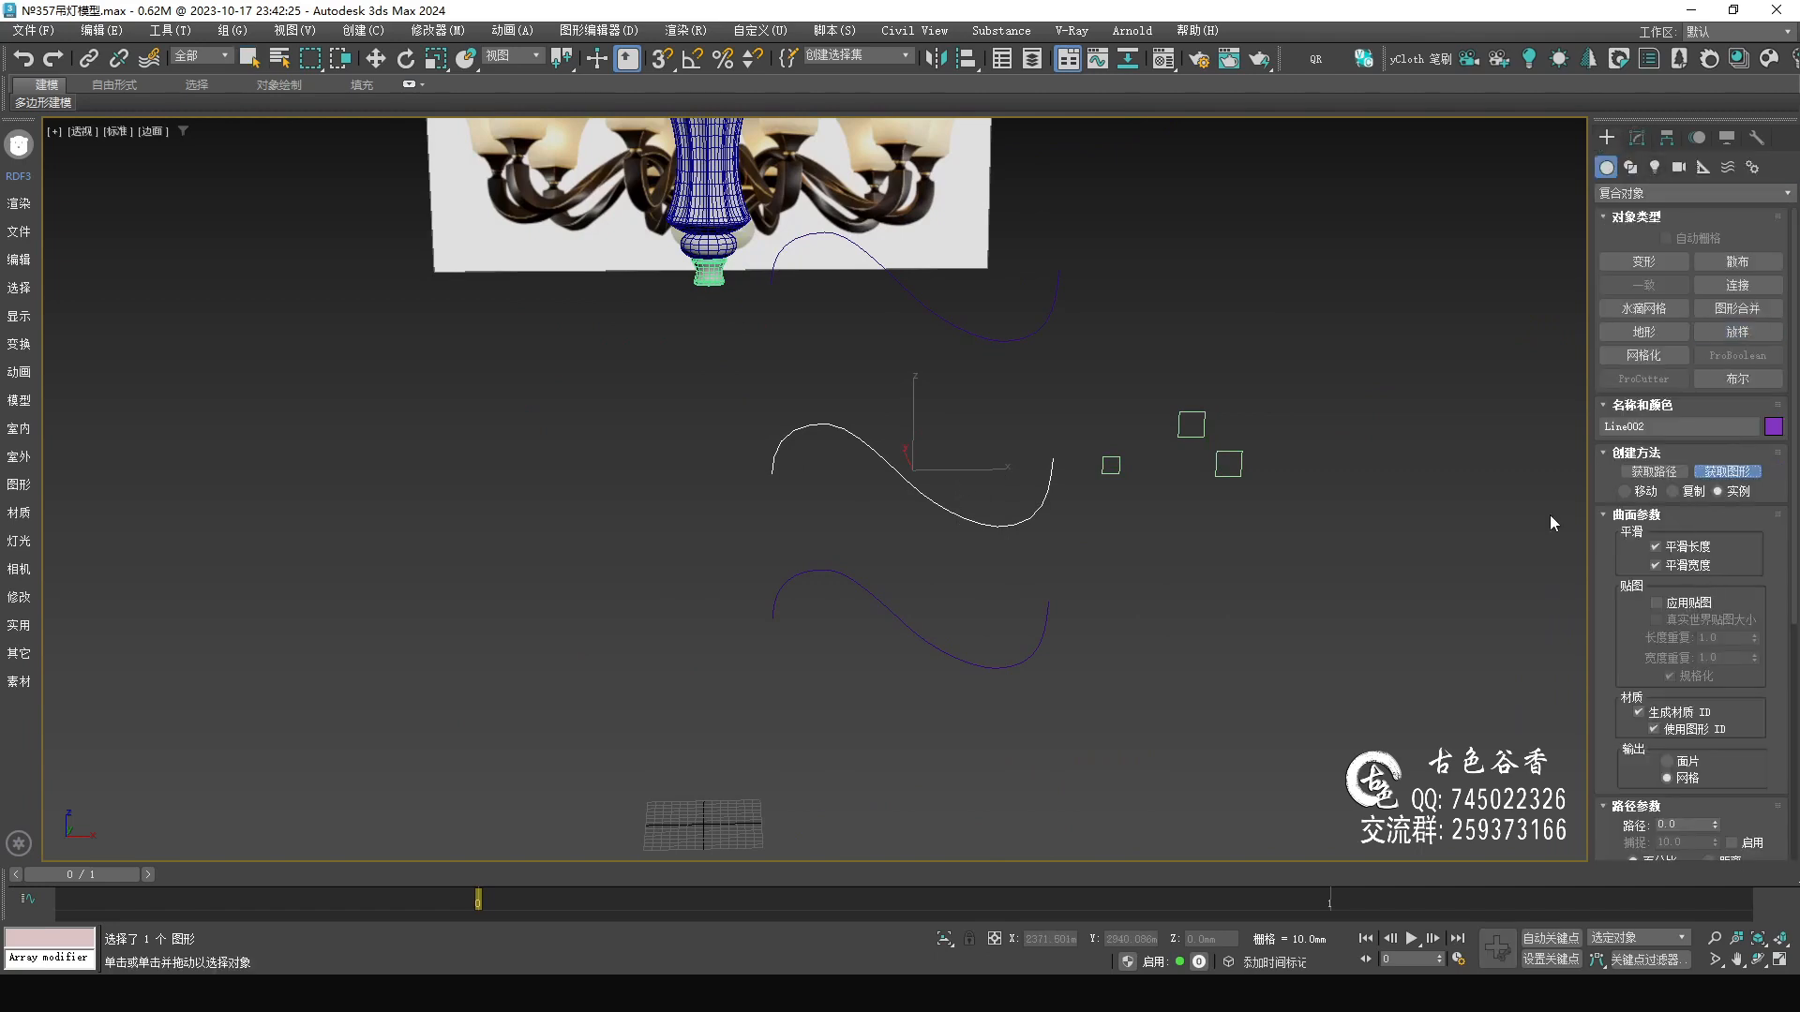
left_click(1204, 429)
mouse_move(1049, 523)
middle_mouse_down("alt")
mouse_move(1088, 542)
mouse_move(1064, 599)
mouse_move(1071, 531)
middle_mouse_up("alt")
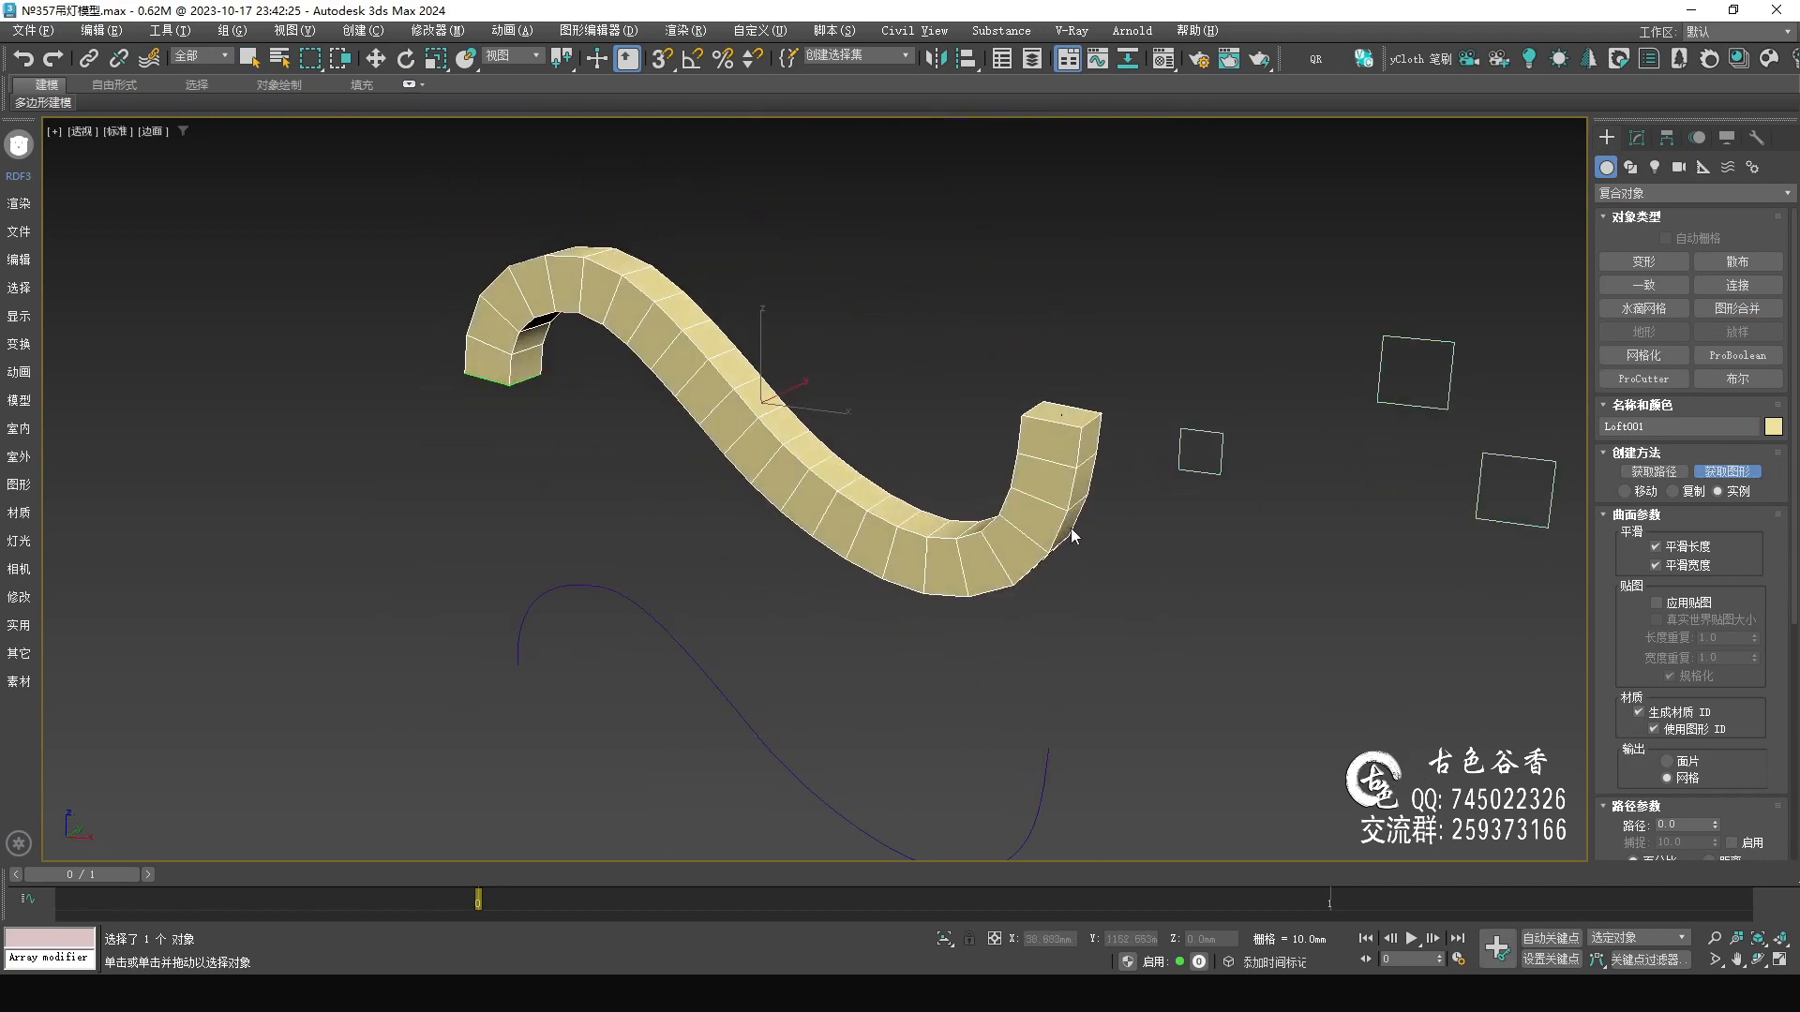
- Set the loft's path position to 50 percent and assign the small square as the cross-section there
left_click_drag(1619, 664, 1633, 278)
middle_click_drag(1021, 635, 1115, 656)
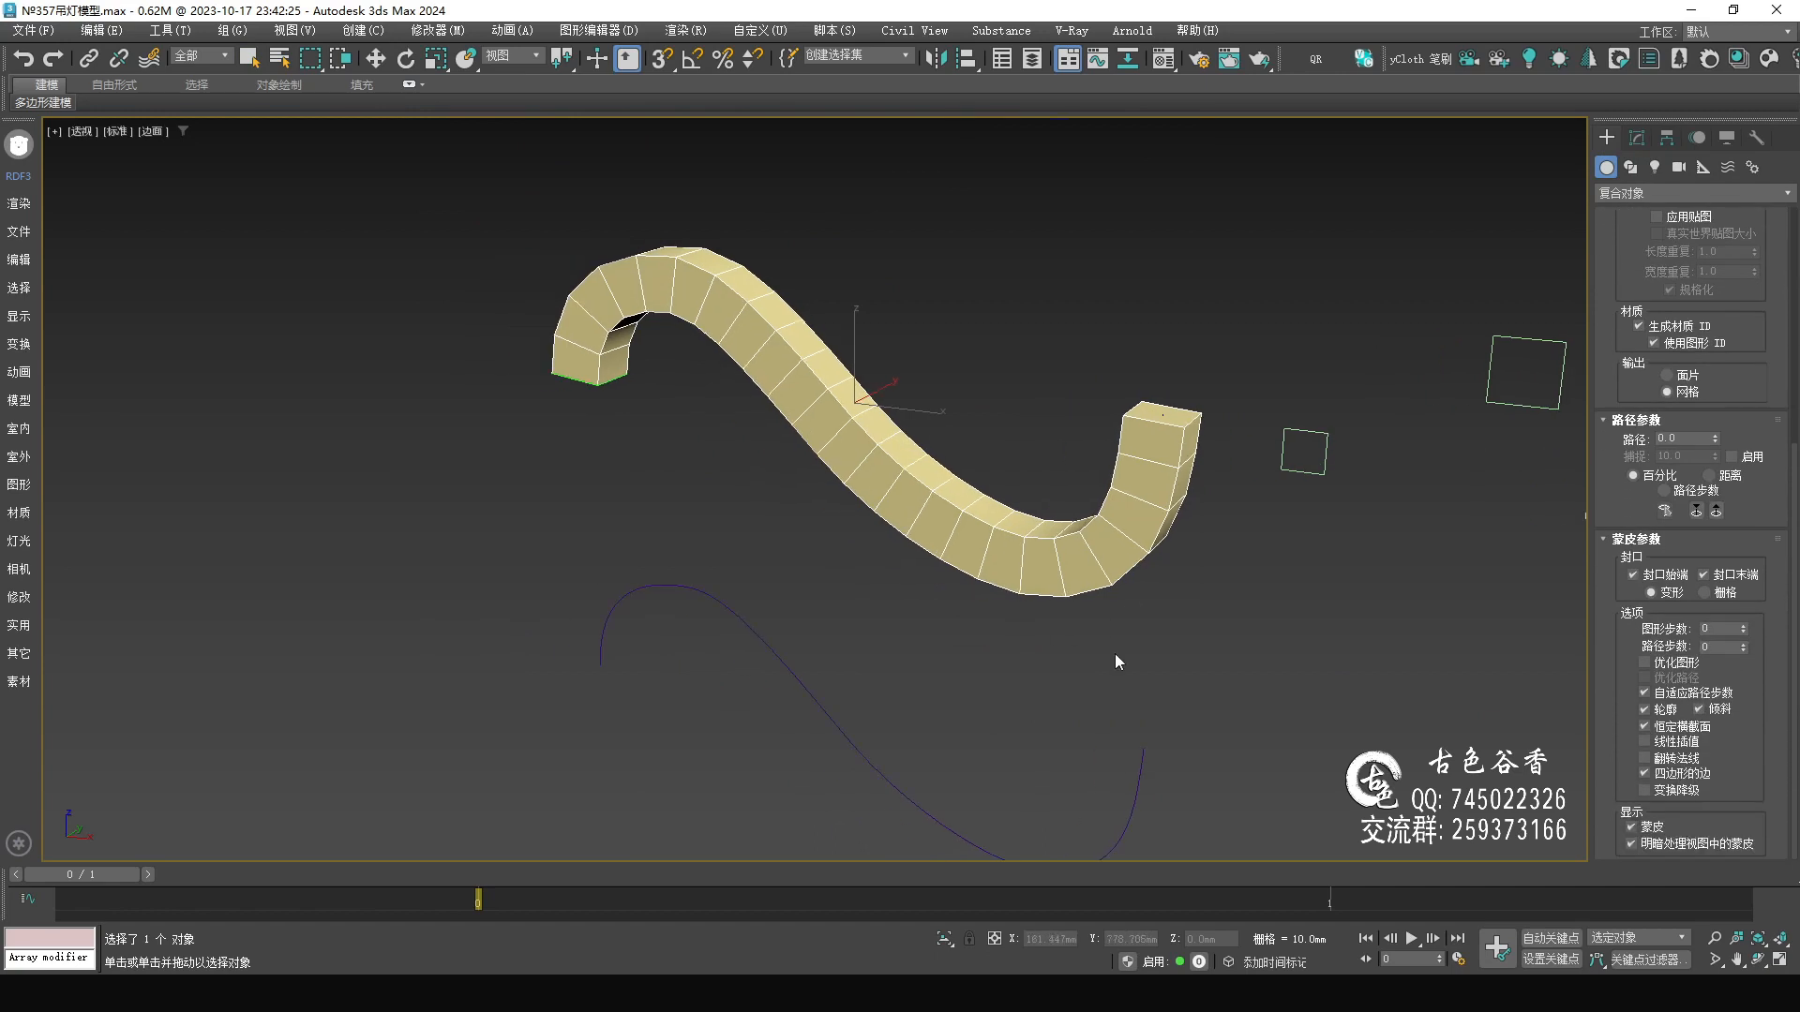
left_click_drag(1622, 656, 1624, 726)
double_click(1678, 509)
type("50")
key("Return")
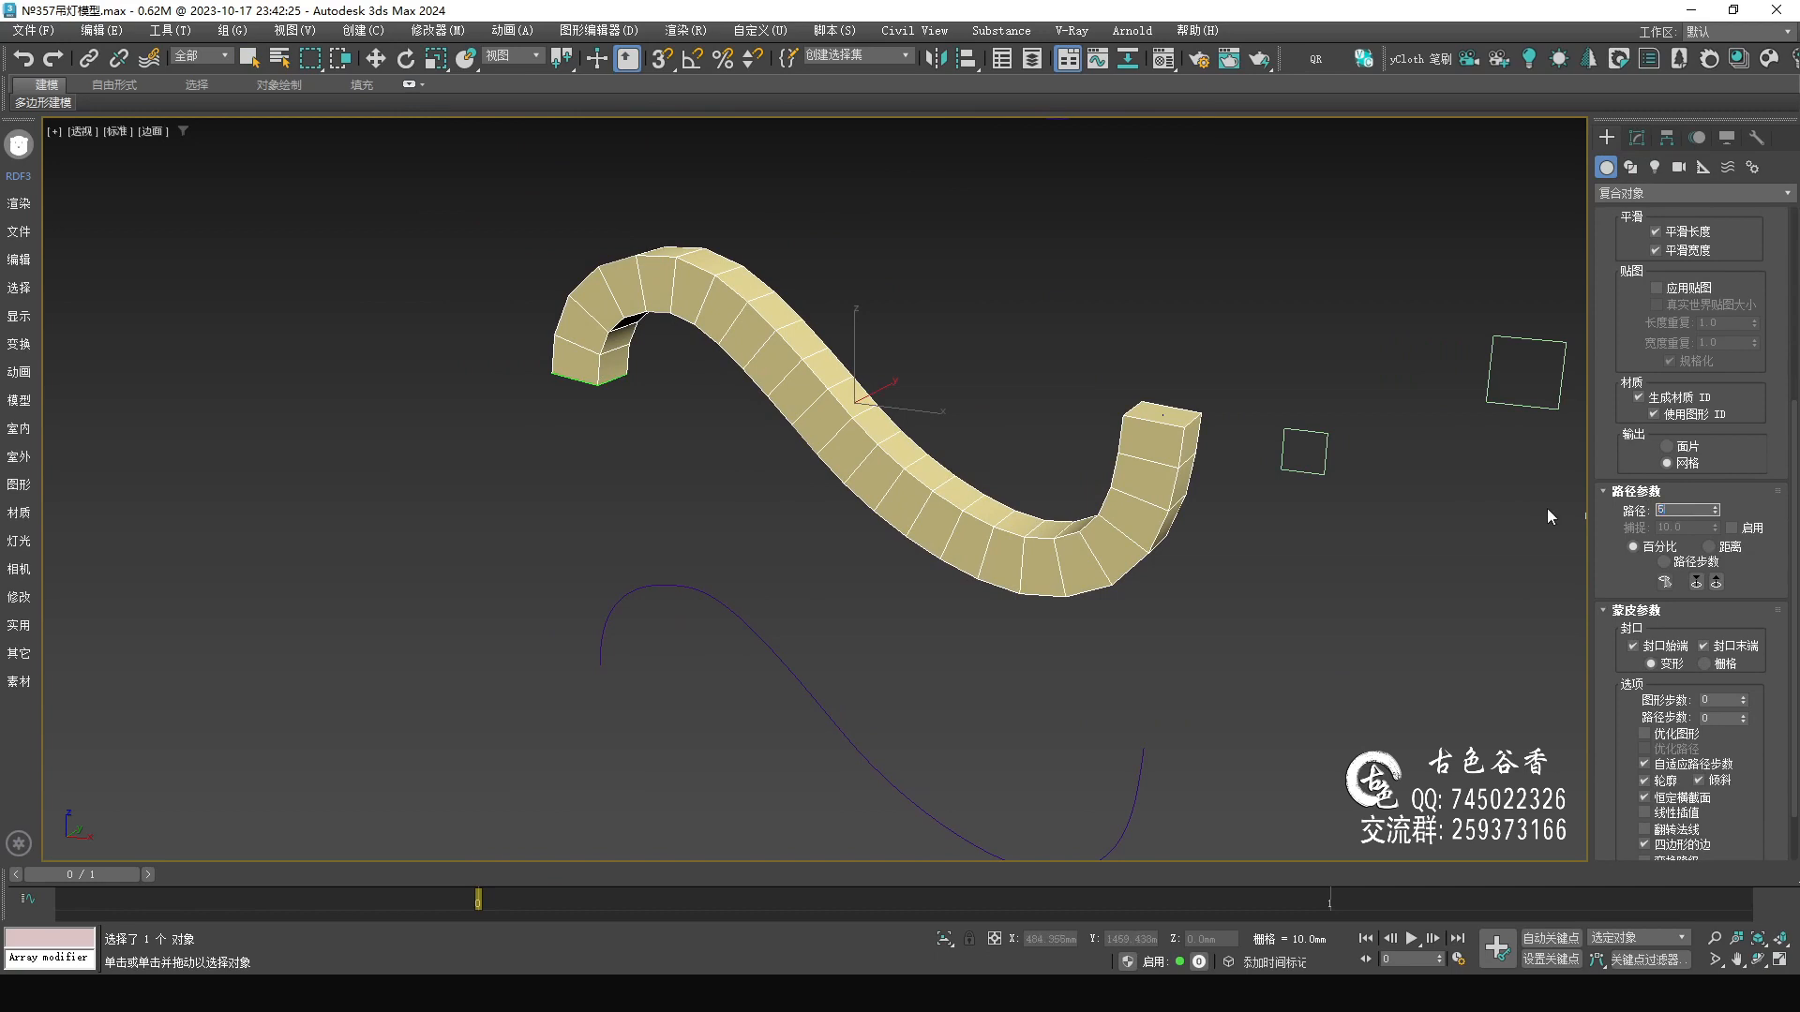
left_click_drag(1617, 444, 1603, 819)
left_click(1732, 472)
left_click(1305, 459)
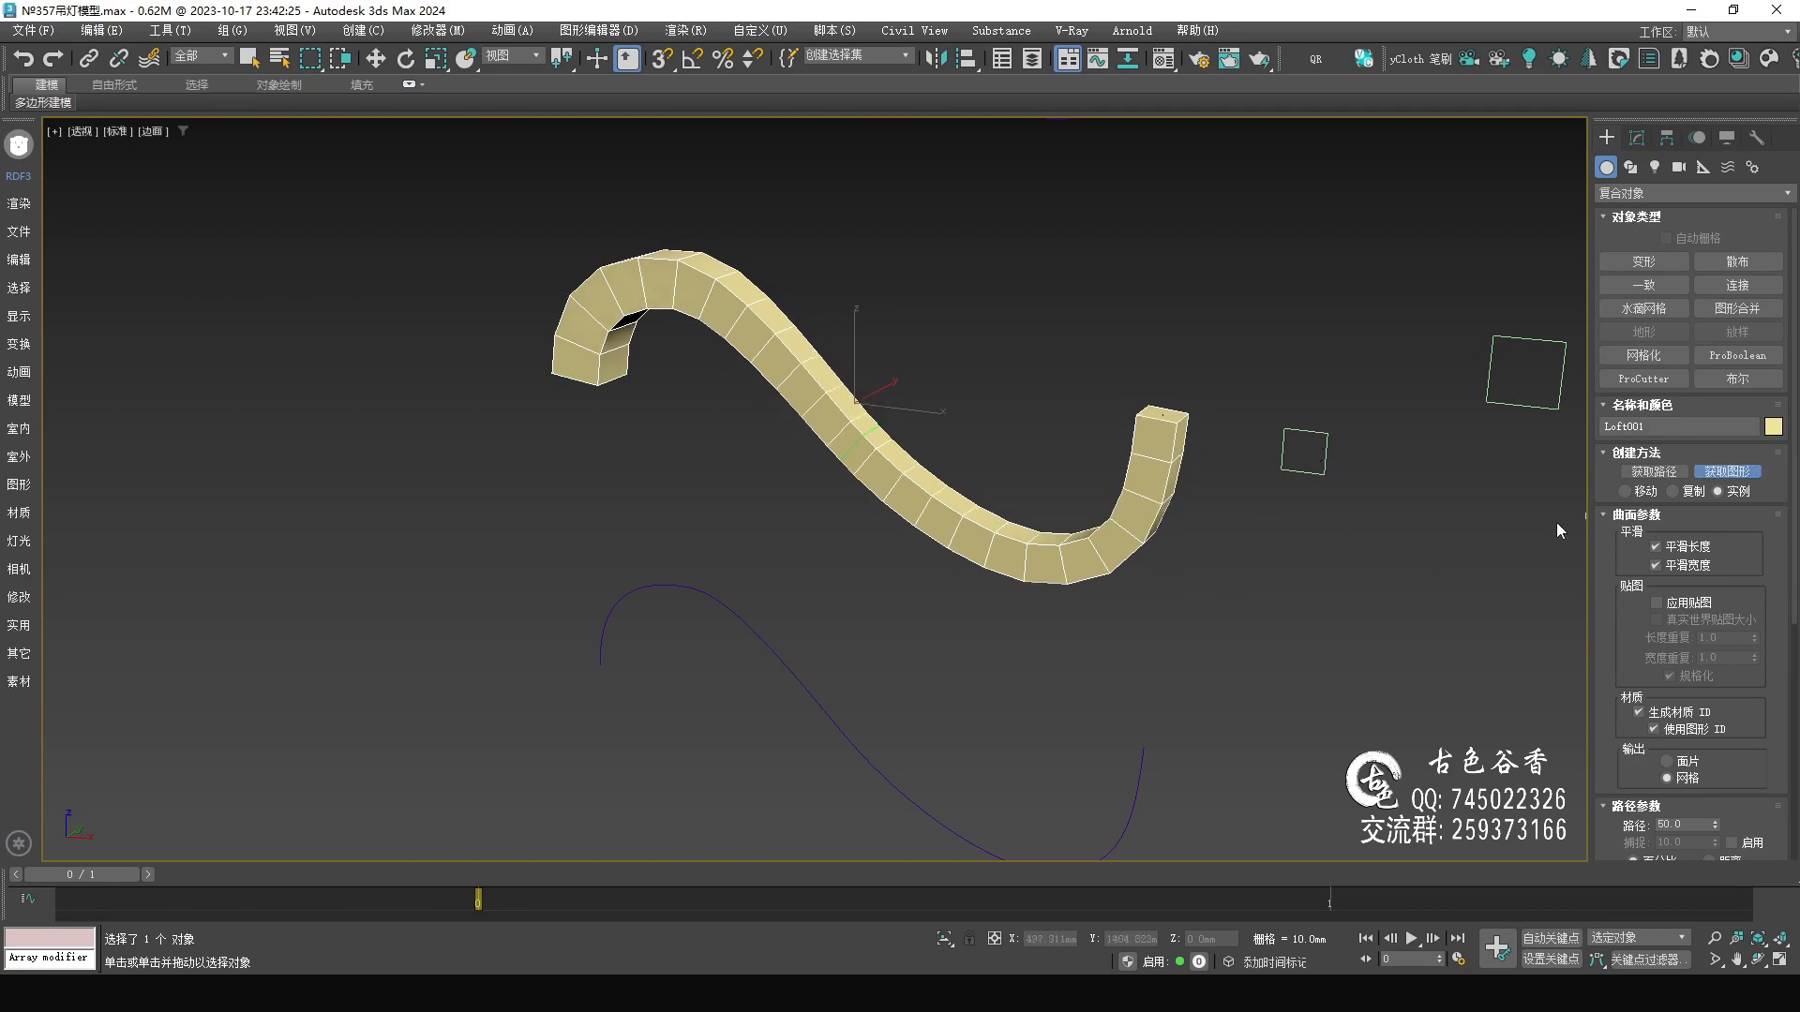
- Set the loft's path position to 100 percent and assign the upper larger square as the end cross-section
left_click_drag(1625, 615, 1612, 267)
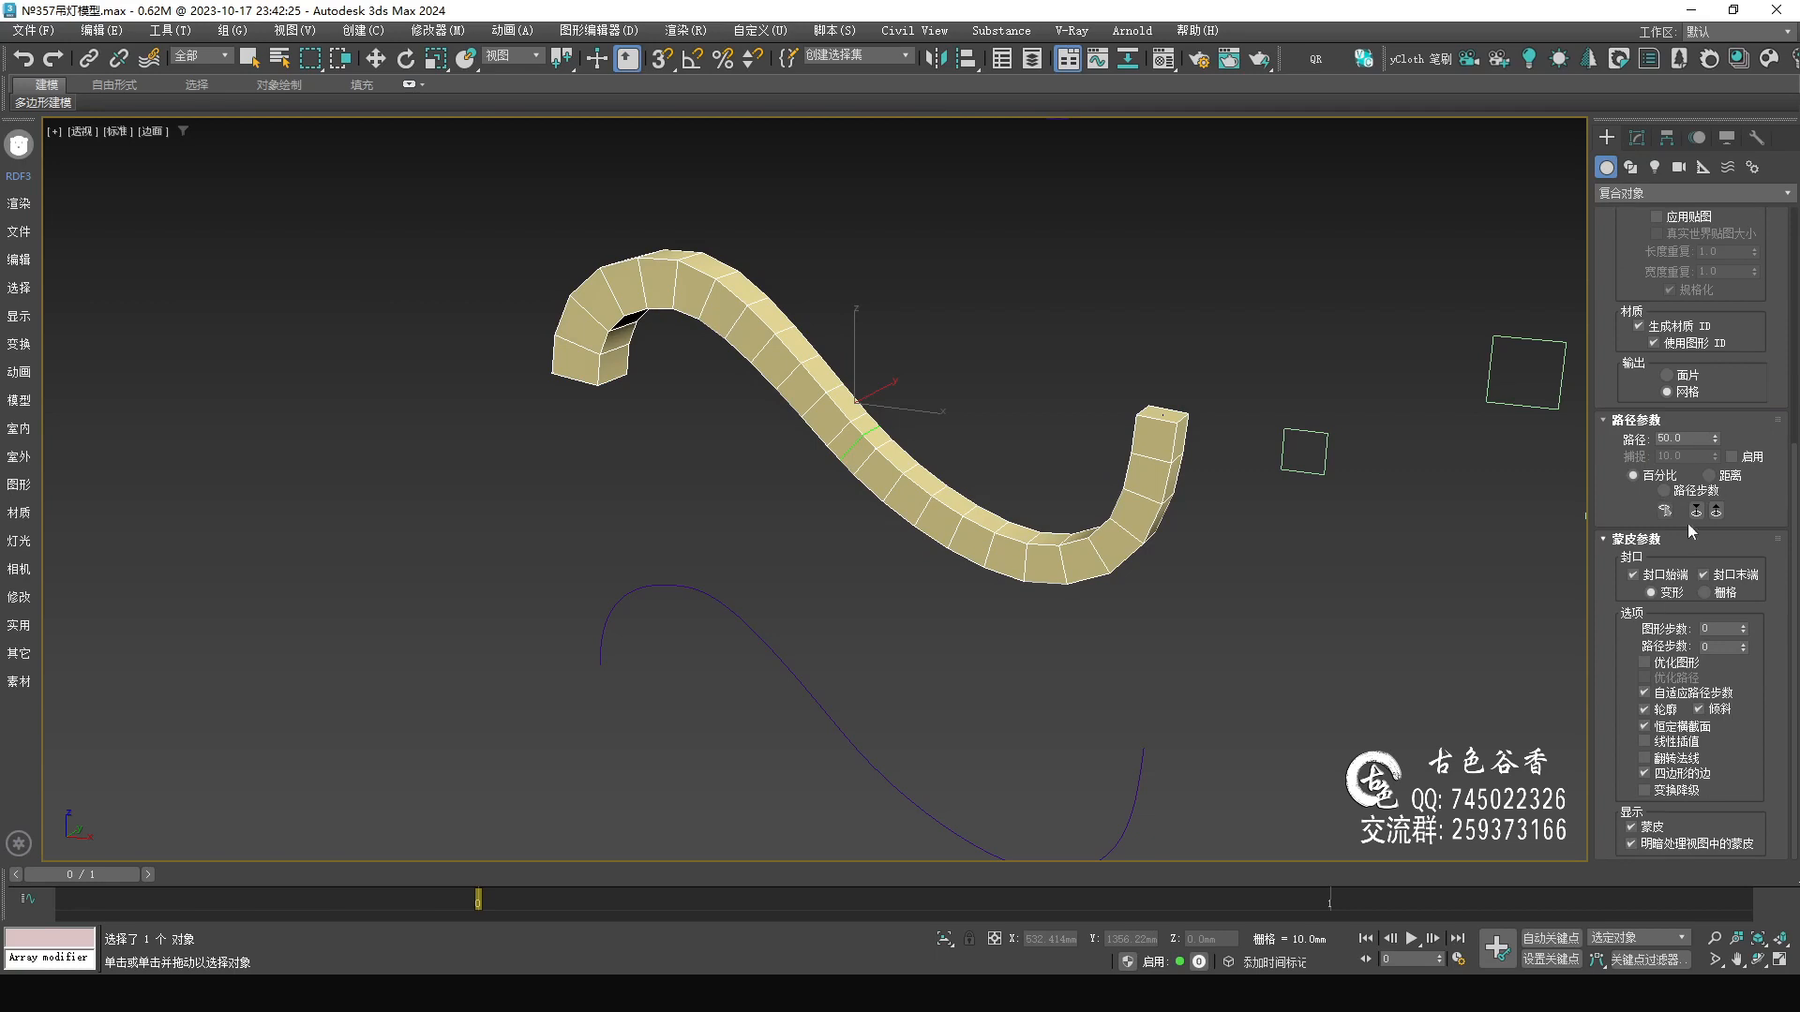
double_click(1684, 438)
type("1")
left_click_drag(1626, 281, 1626, 661)
left_click(1727, 467)
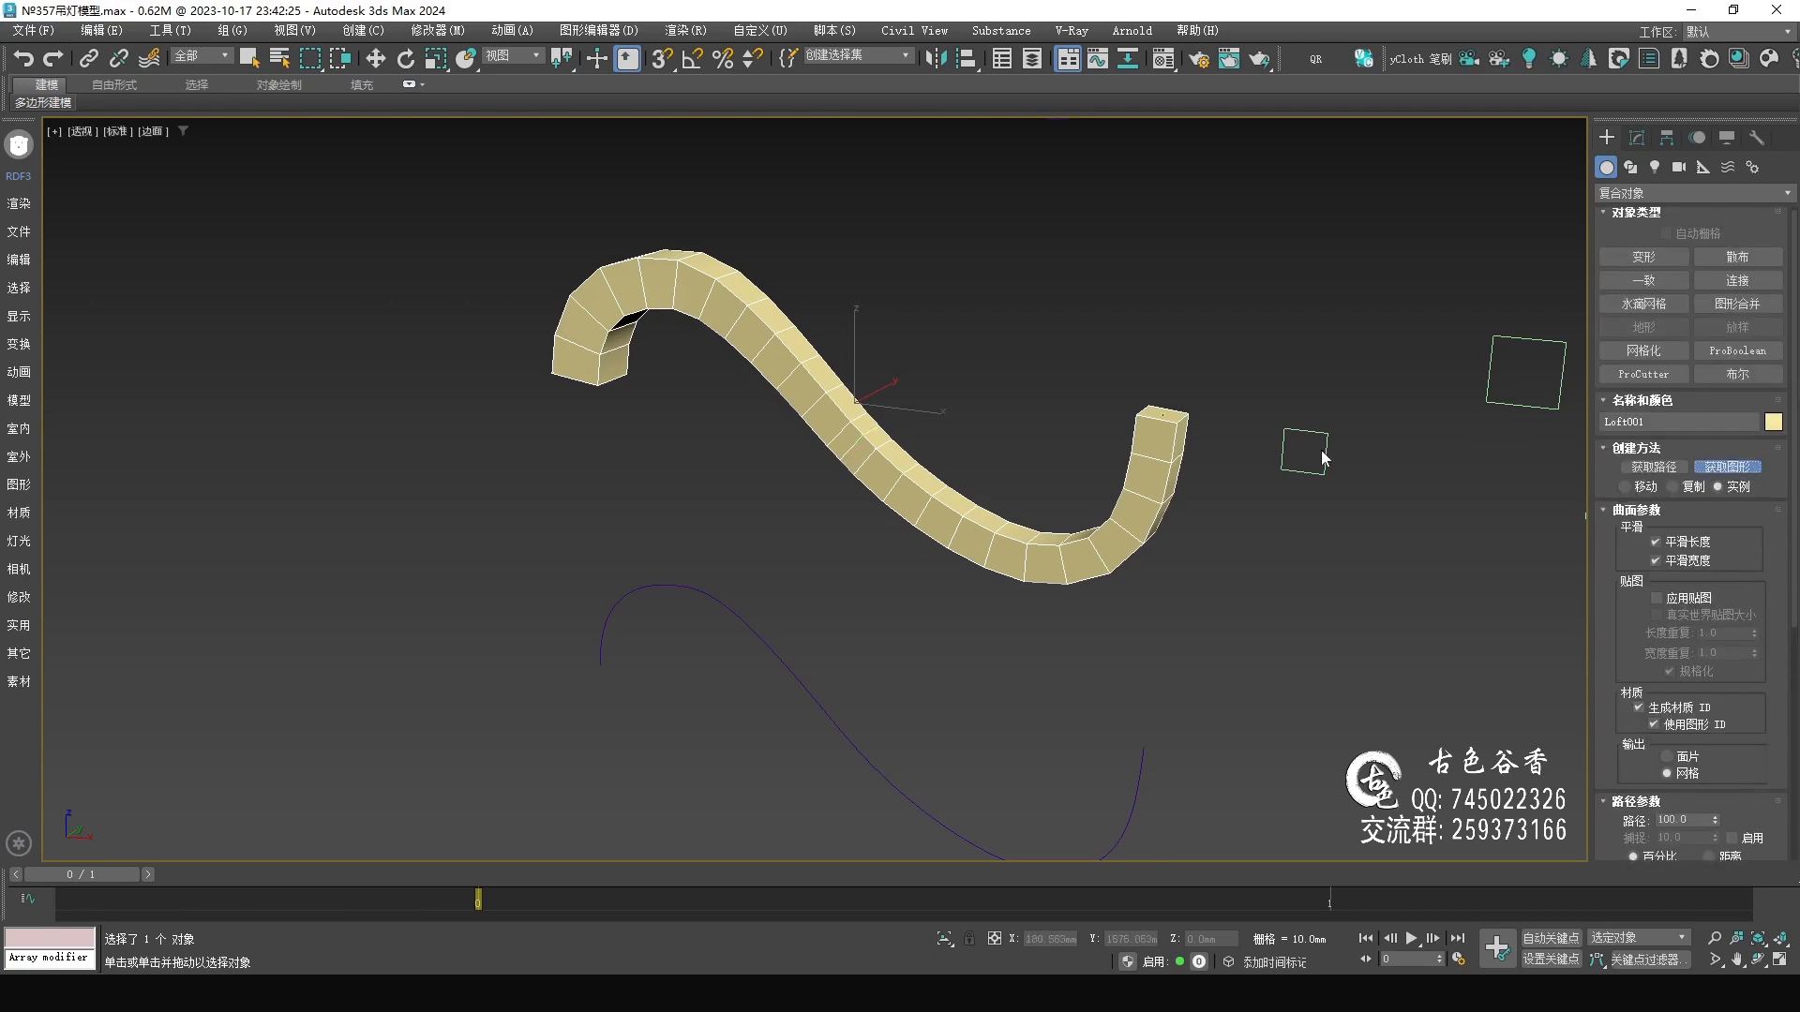
left_click(1493, 375)
middle_click_drag(1464, 407, 1261, 433)
- Compare the lofted arm's tapering with the curved arms in the chandelier reference image
middle_click_drag(656, 535, 790, 527, "alt")
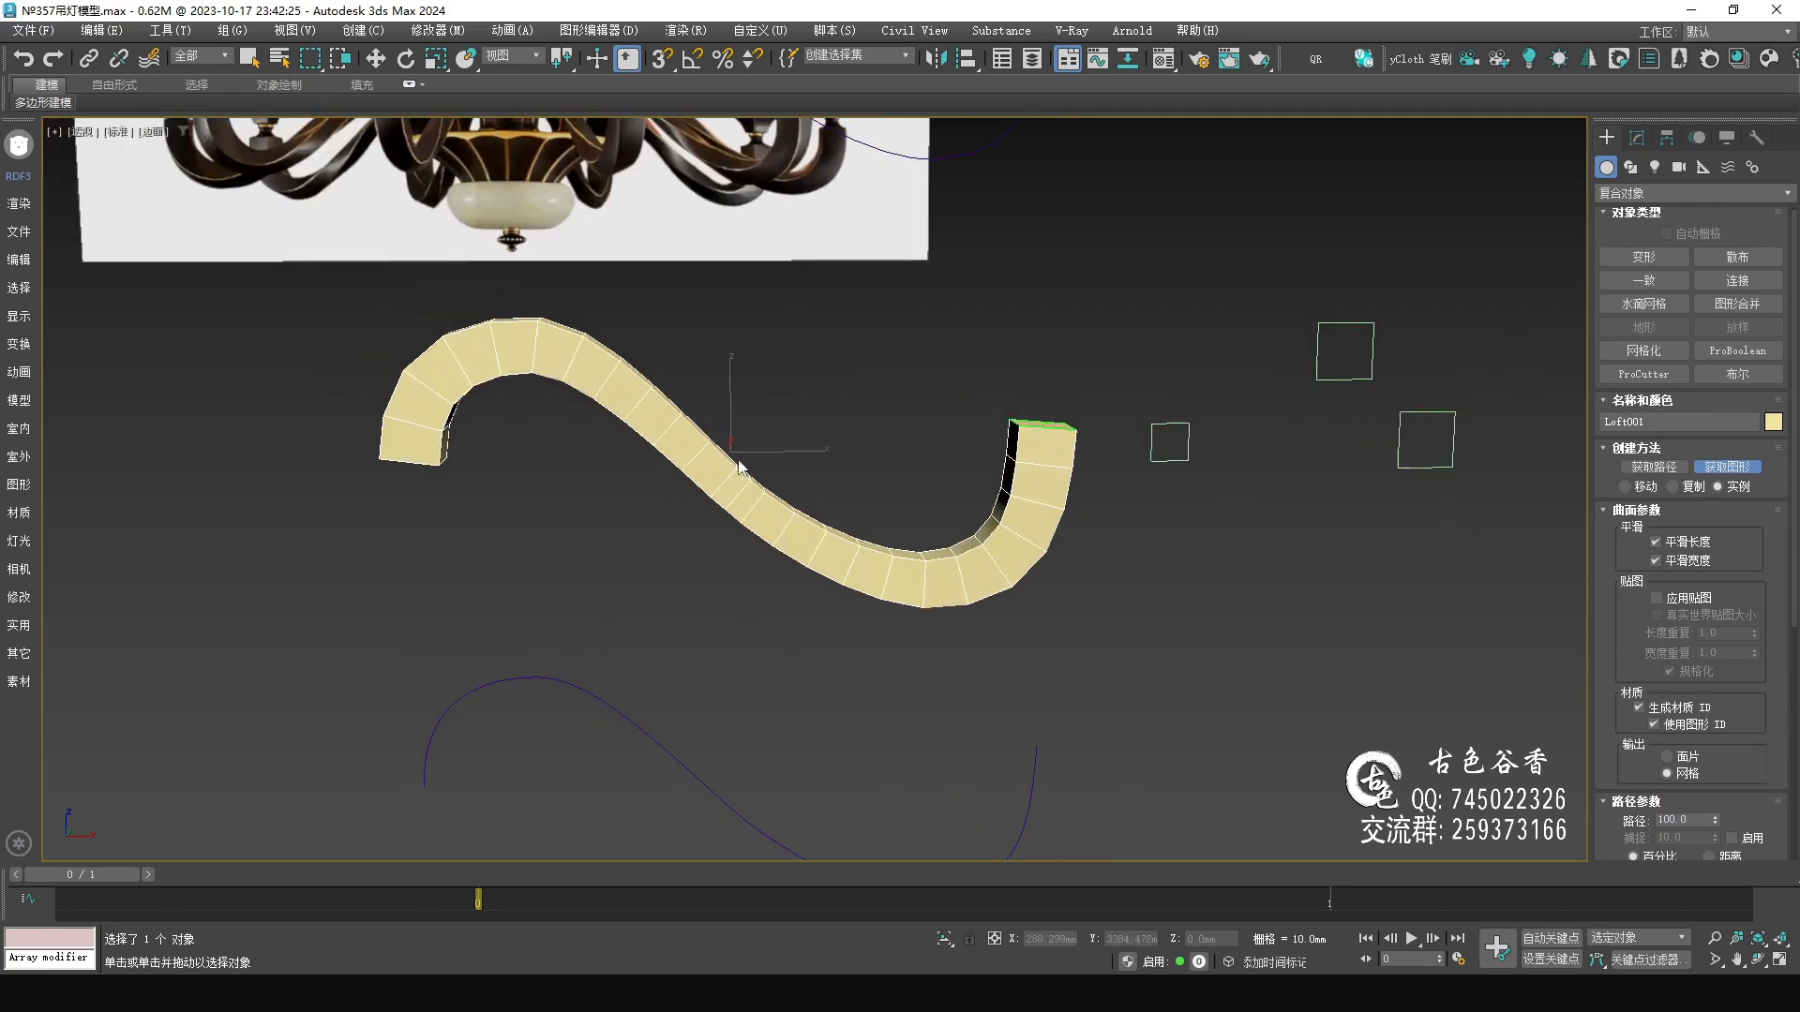
middle_click_drag(815, 548, 970, 272, "alt")
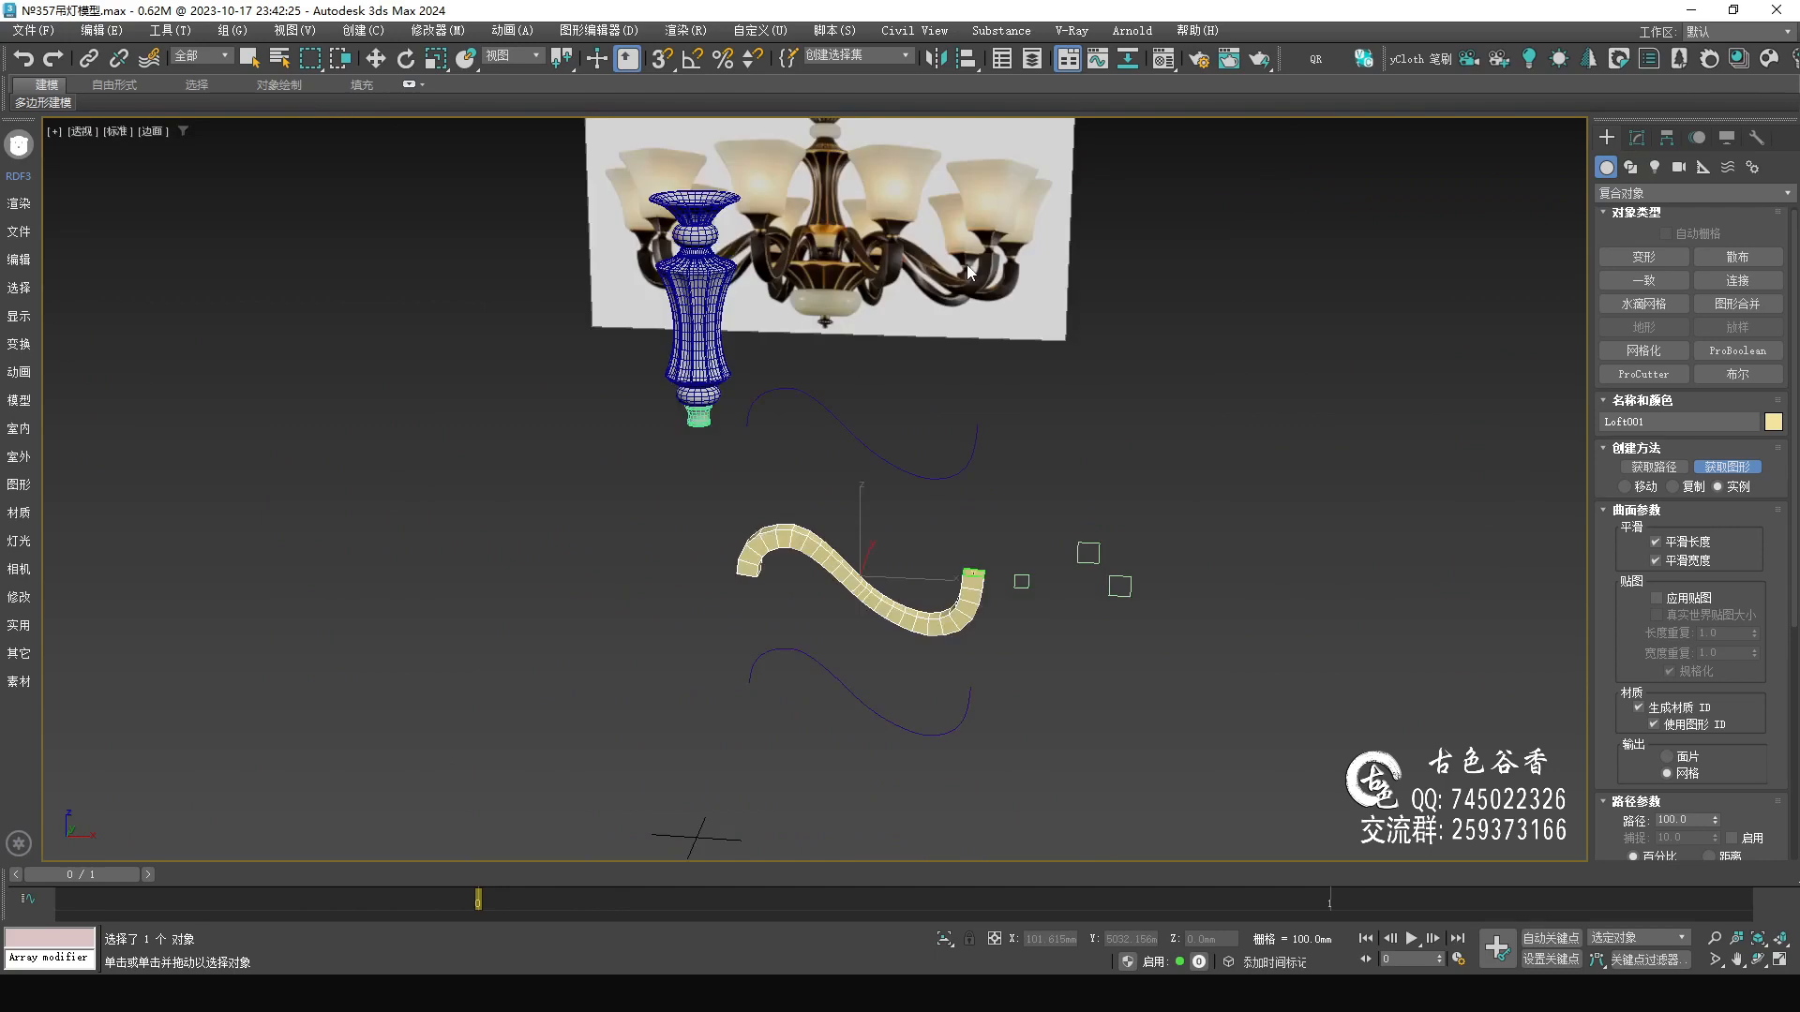
scroll(970, 271, "up", 5)
scroll(654, 273, "up", 2)
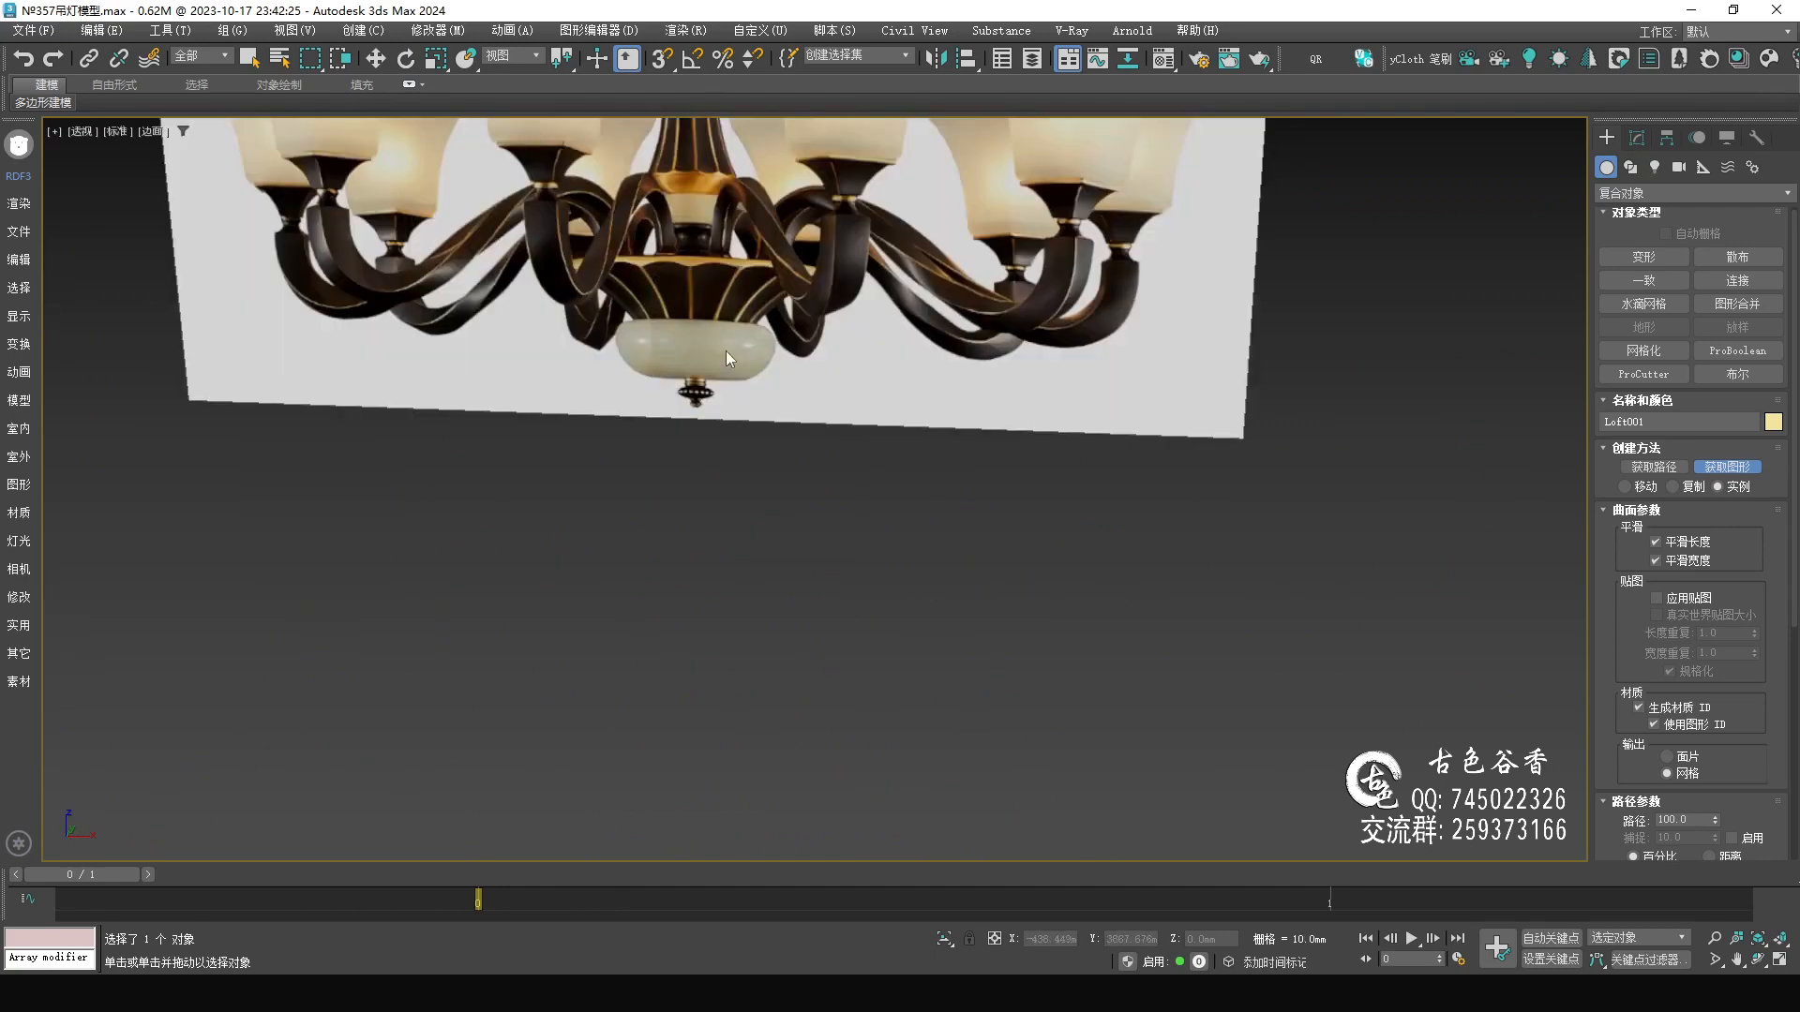
middle_click_drag(706, 317, 851, 414, "alt")
scroll(851, 415, "down", 10)
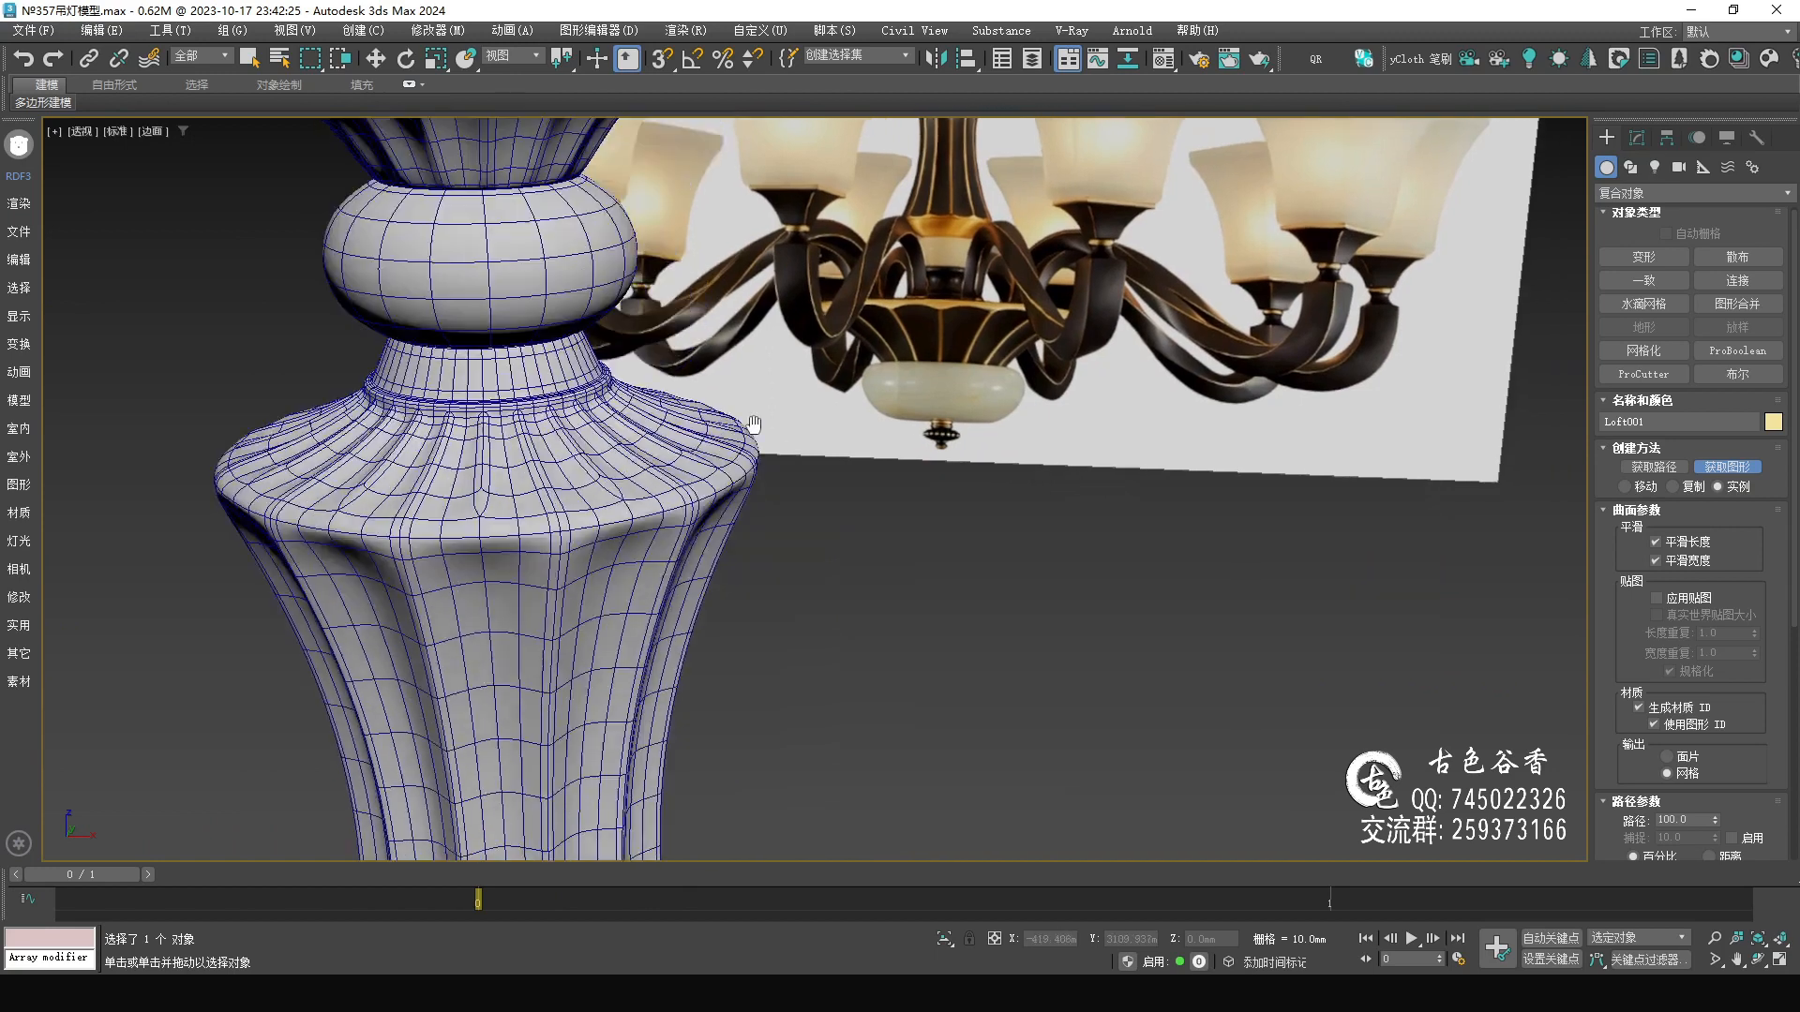
scroll(812, 654, "up", 6)
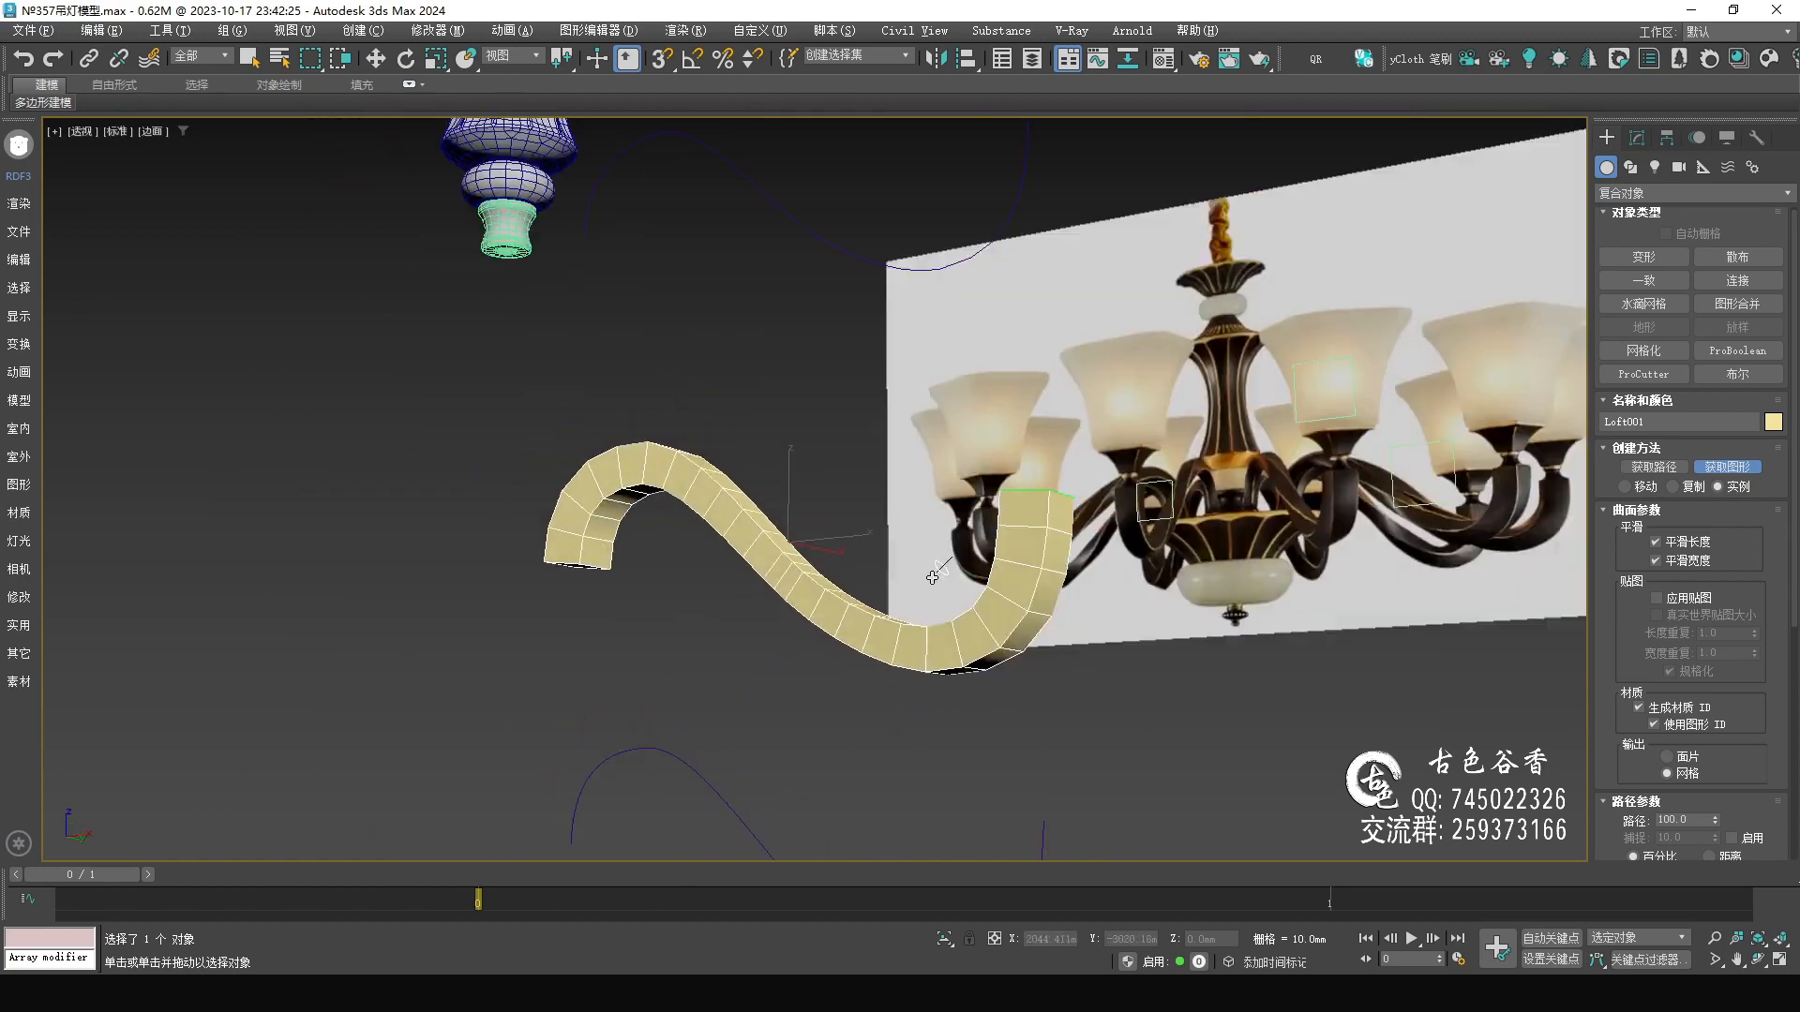
middle_click_drag(938, 631, 949, 562)
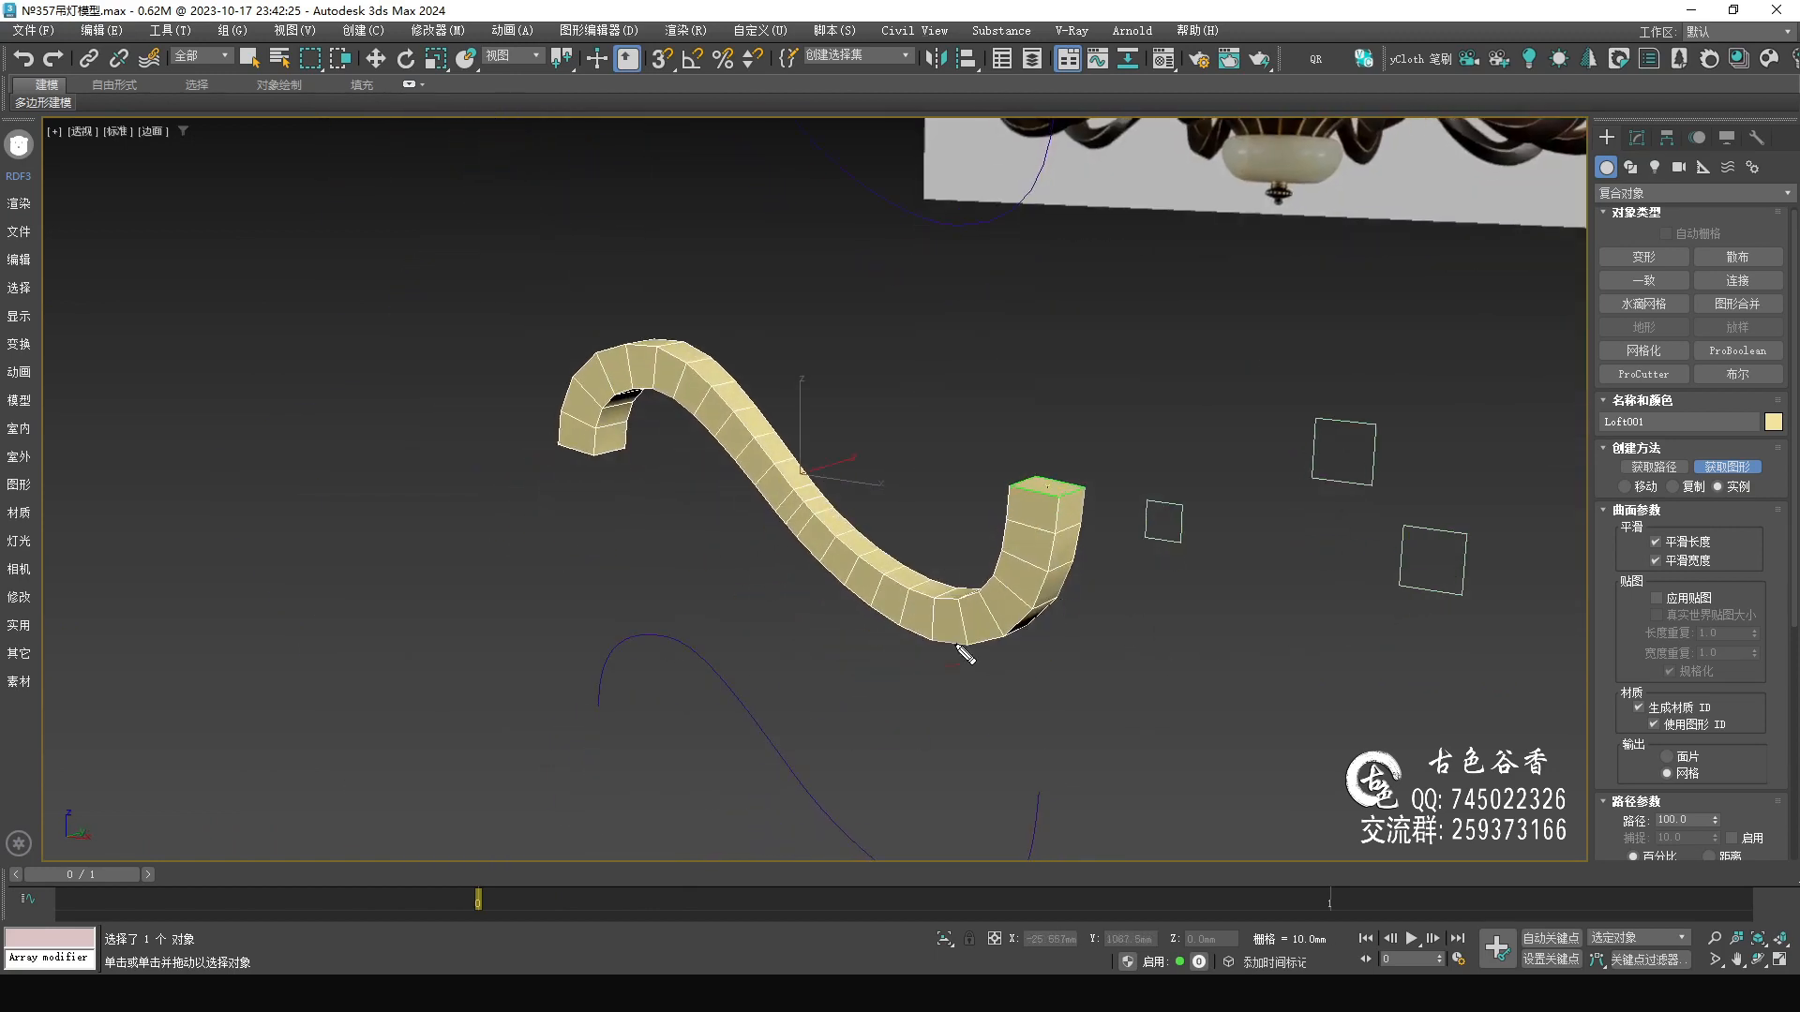
middle_click_drag(1299, 481, 1193, 502)
left_click_drag(1622, 676, 1612, 369)
scroll(1626, 581, "down", 2)
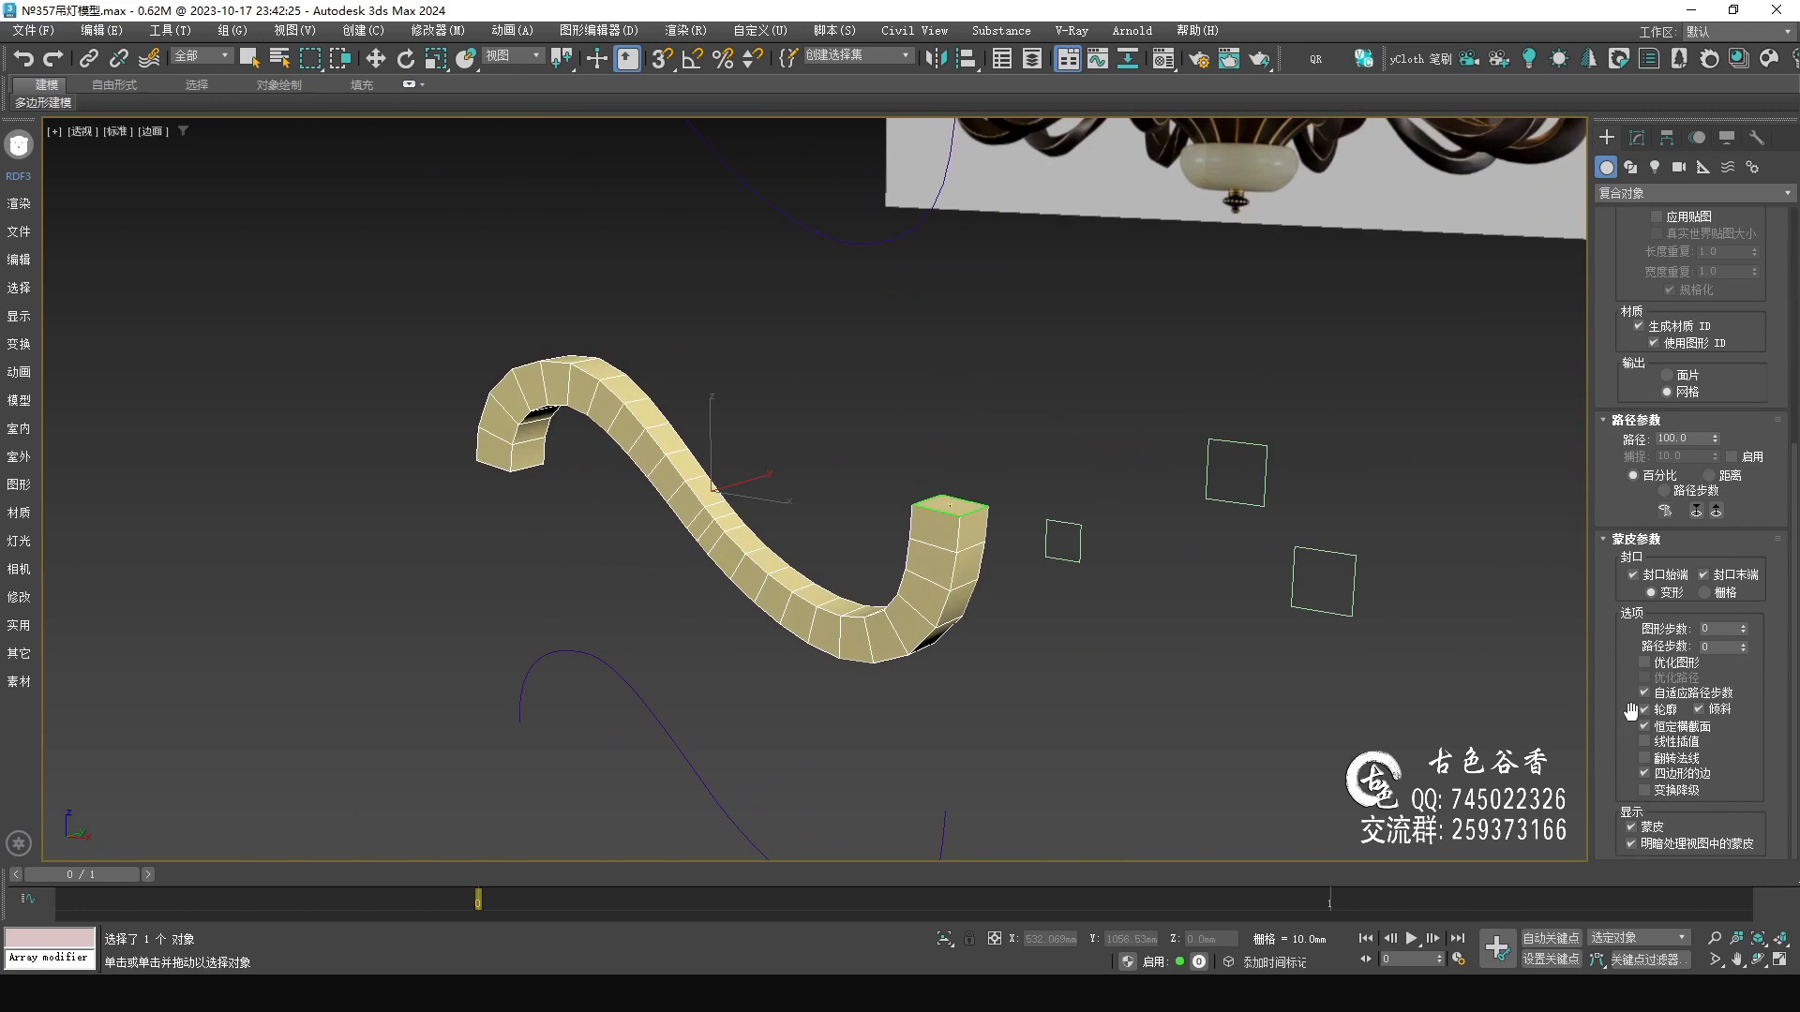
scroll(1630, 732, "up", 1)
scroll(1630, 731, "down", 1)
scroll(1622, 605, "up", 6)
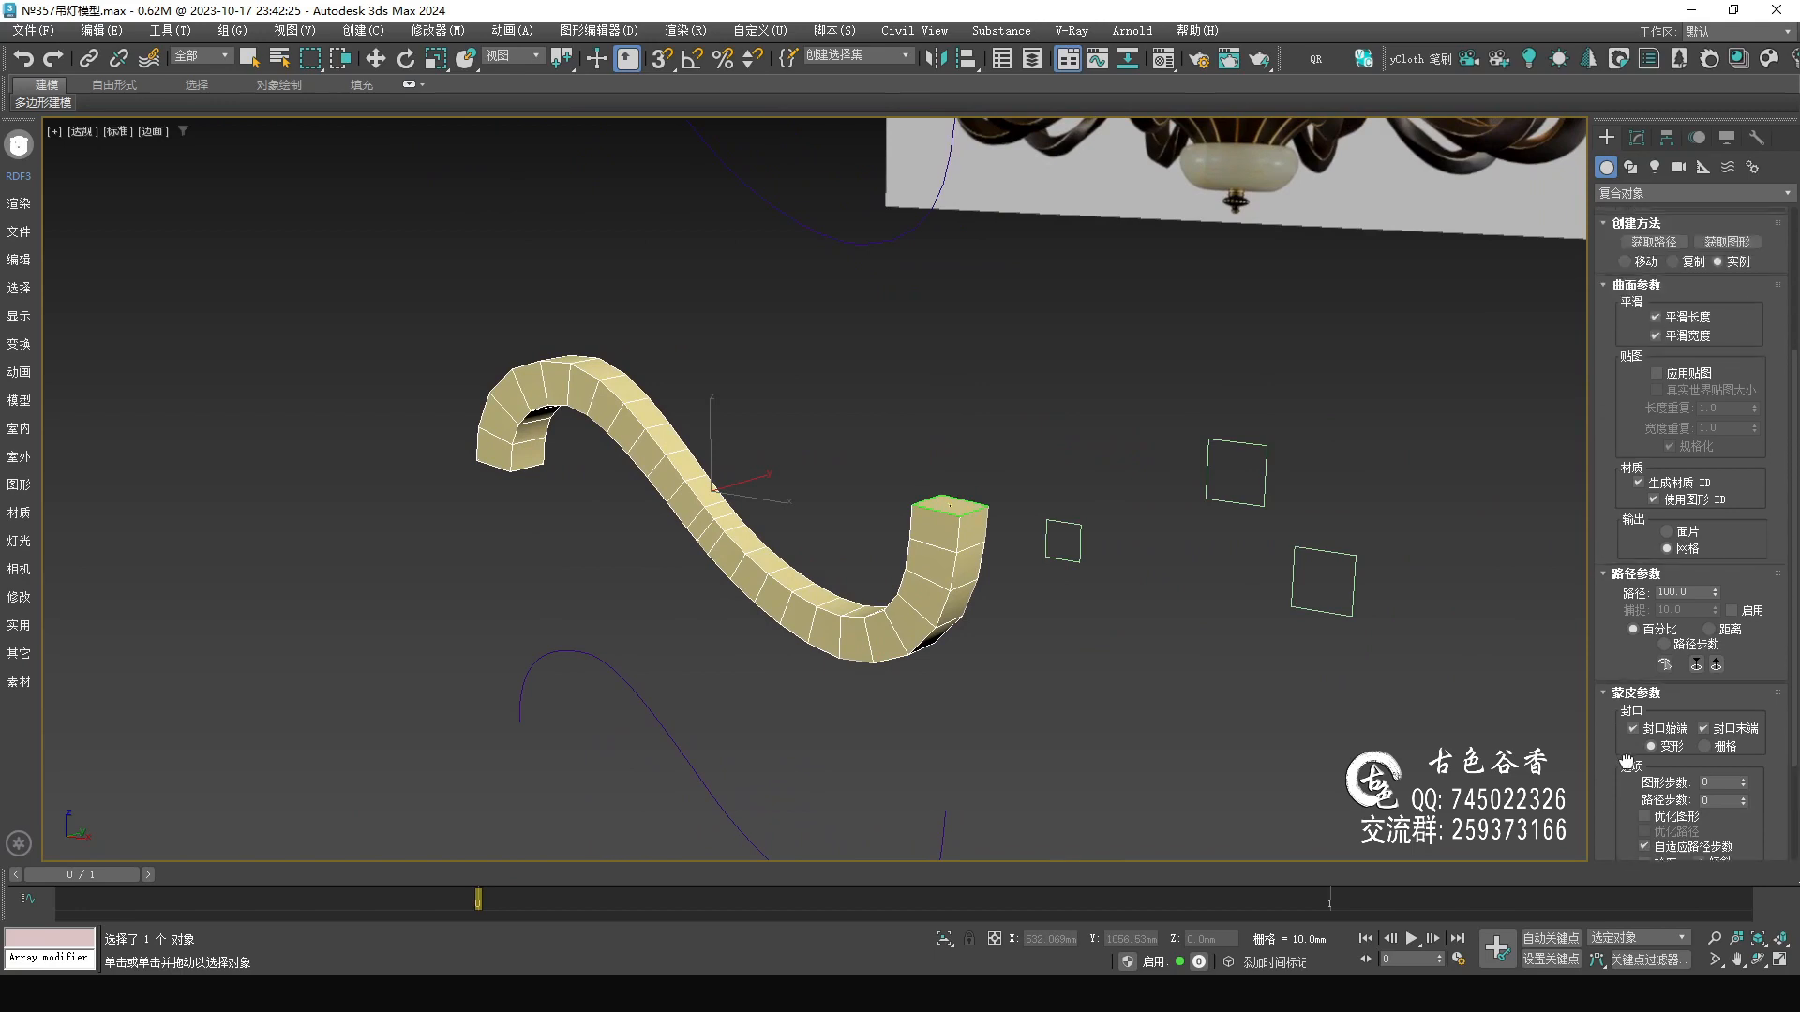
left_click_drag(1628, 471, 1629, 665)
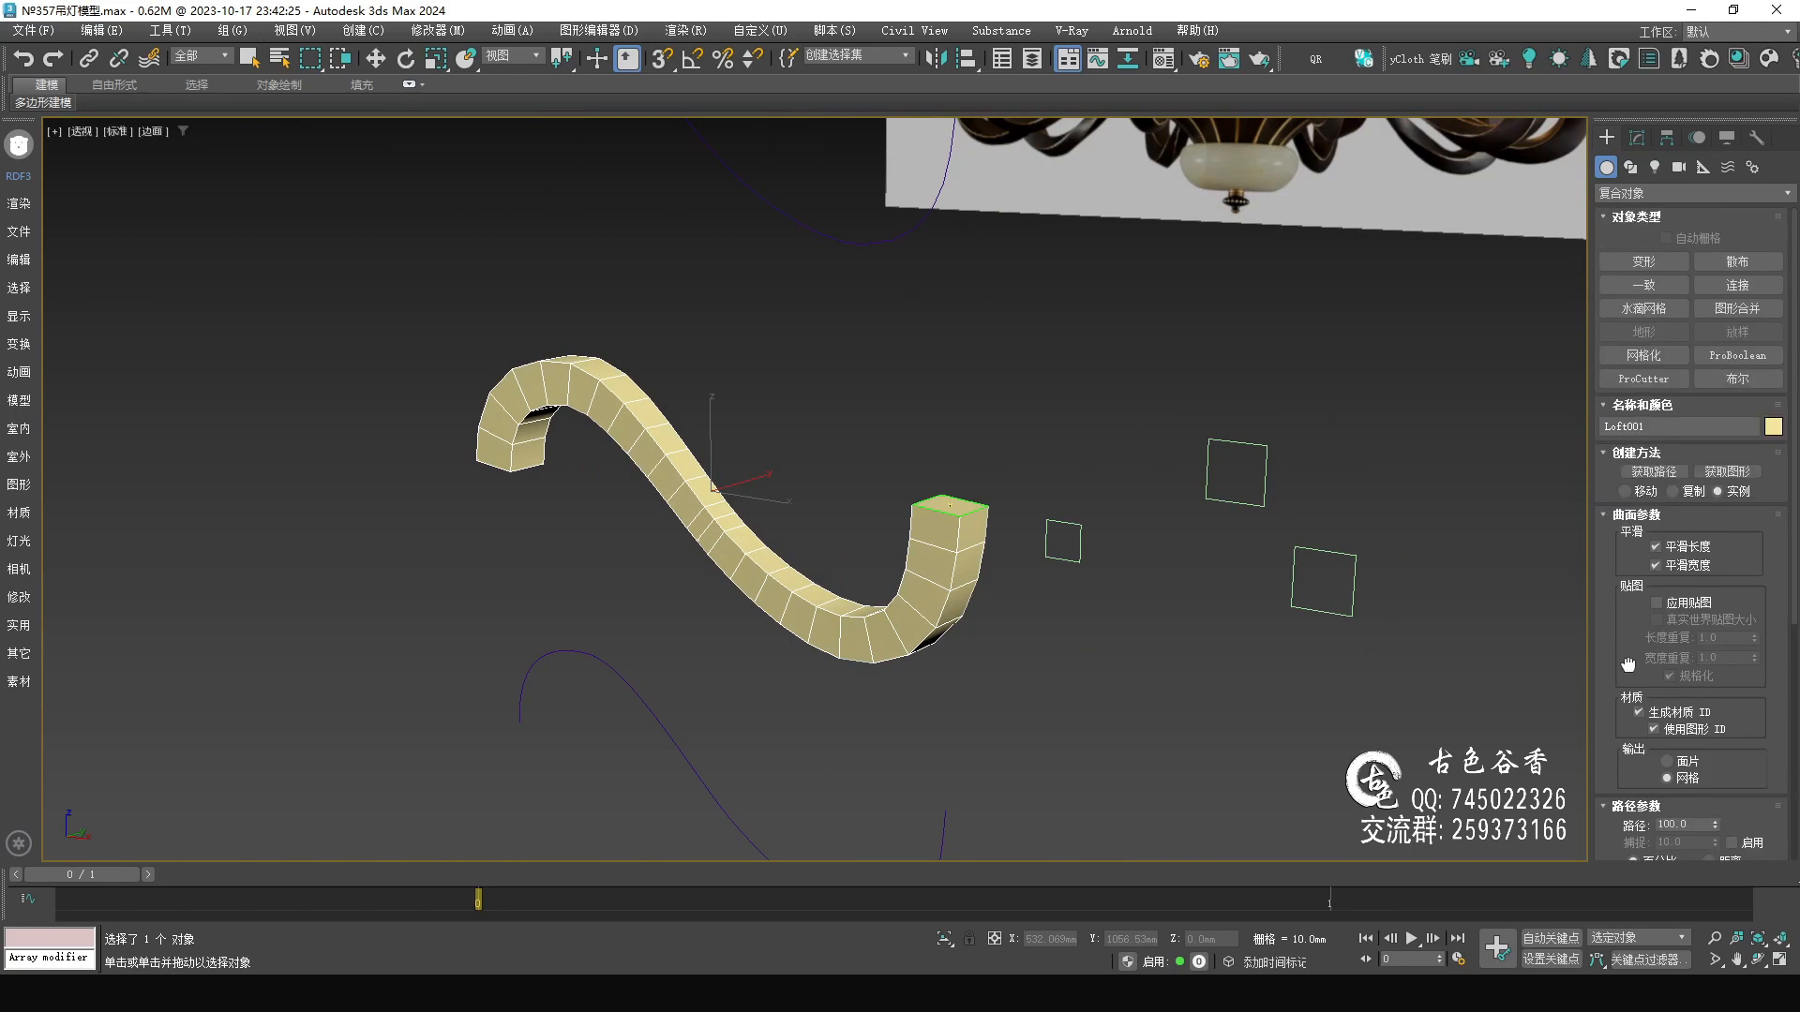
middle_click_drag(988, 593, 1059, 566)
- Select the lofted arm and open its Twist deformation graph beside the model
left_click(1237, 649)
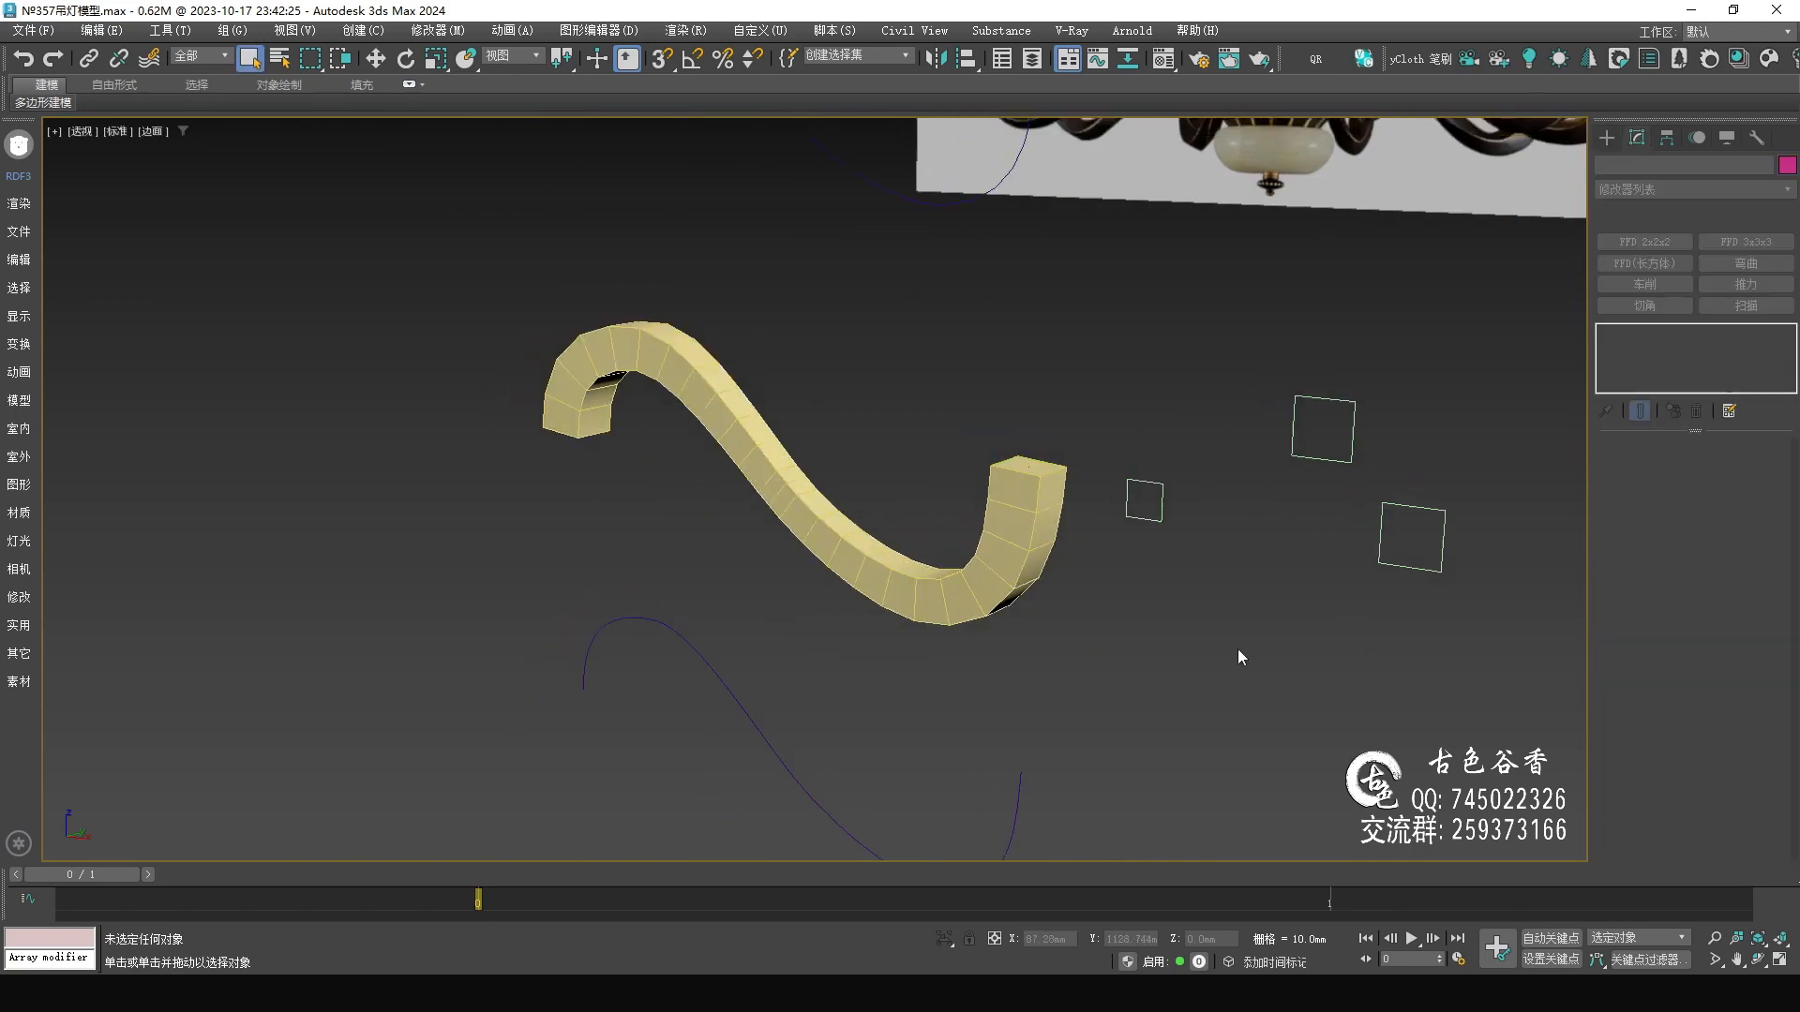
left_click(1018, 524)
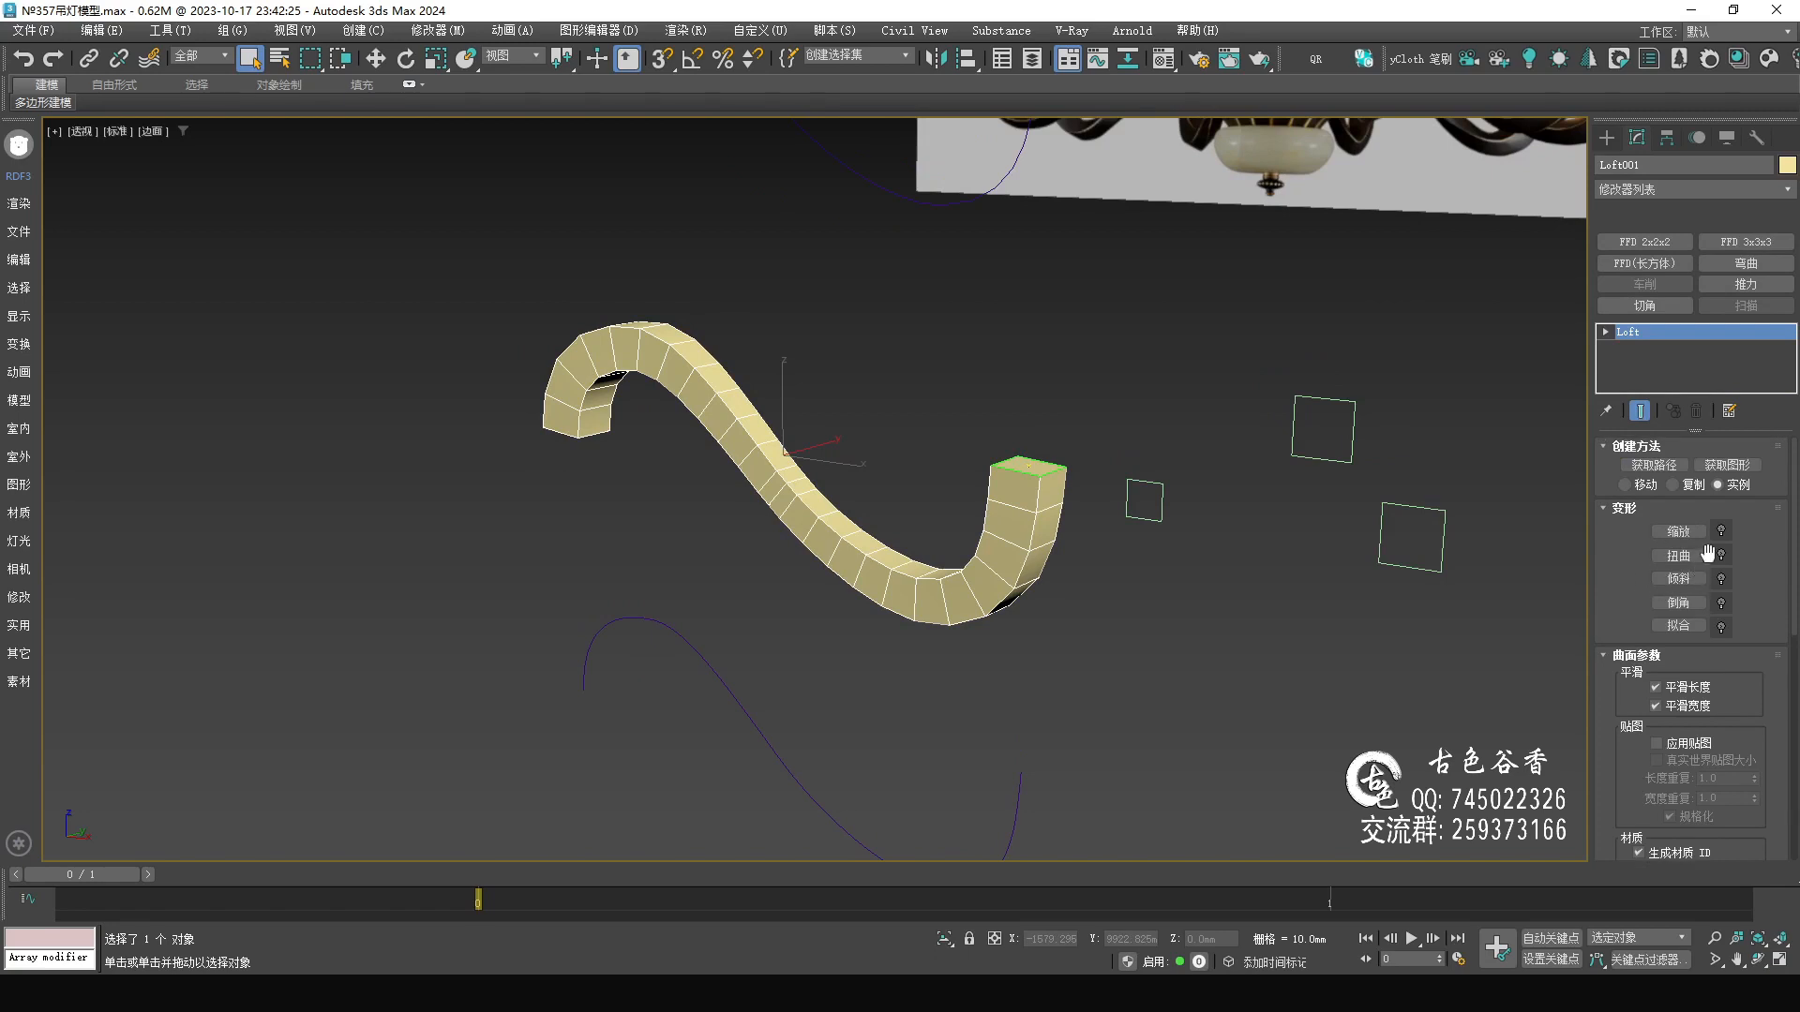
left_click(1680, 557)
left_click_drag(444, 157, 1452, 301)
middle_click_drag(866, 454, 698, 416)
left_click_drag(1312, 293, 1218, 435)
left_click(1302, 683)
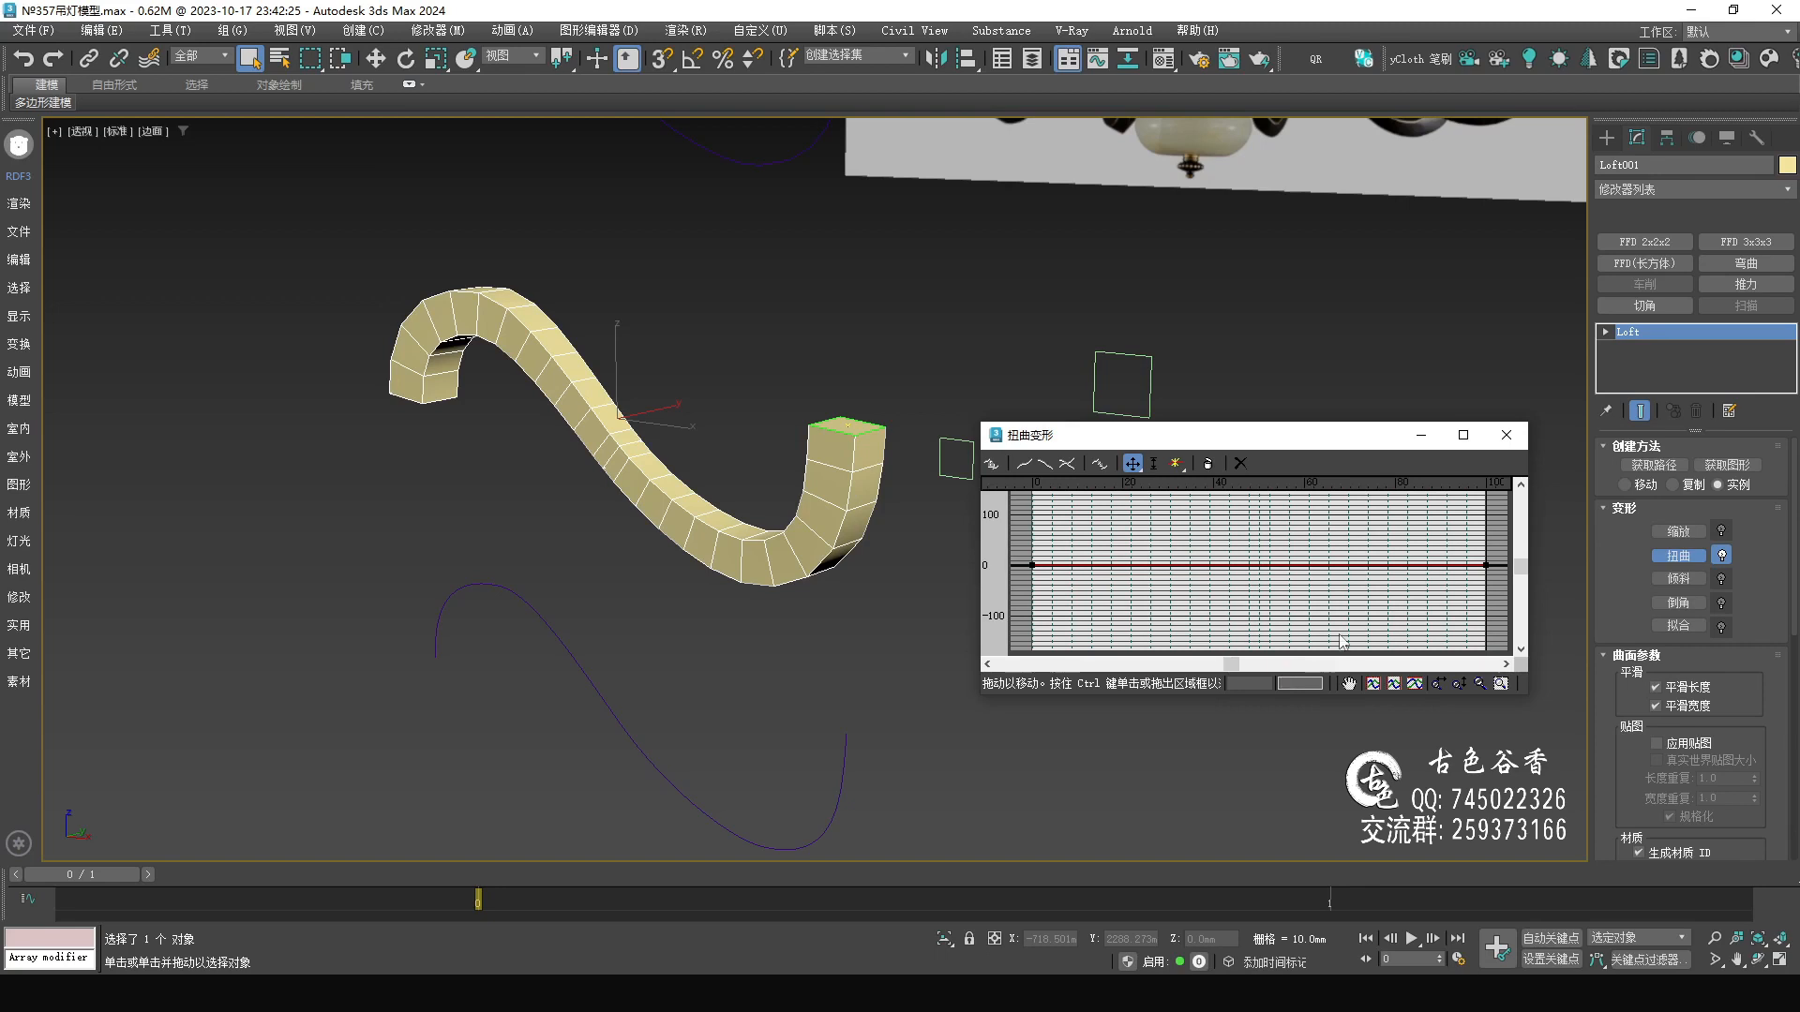
- Raise the end control point of the arm's twist curve and set its value to 360
left_click_drag(1484, 568, 1486, 493)
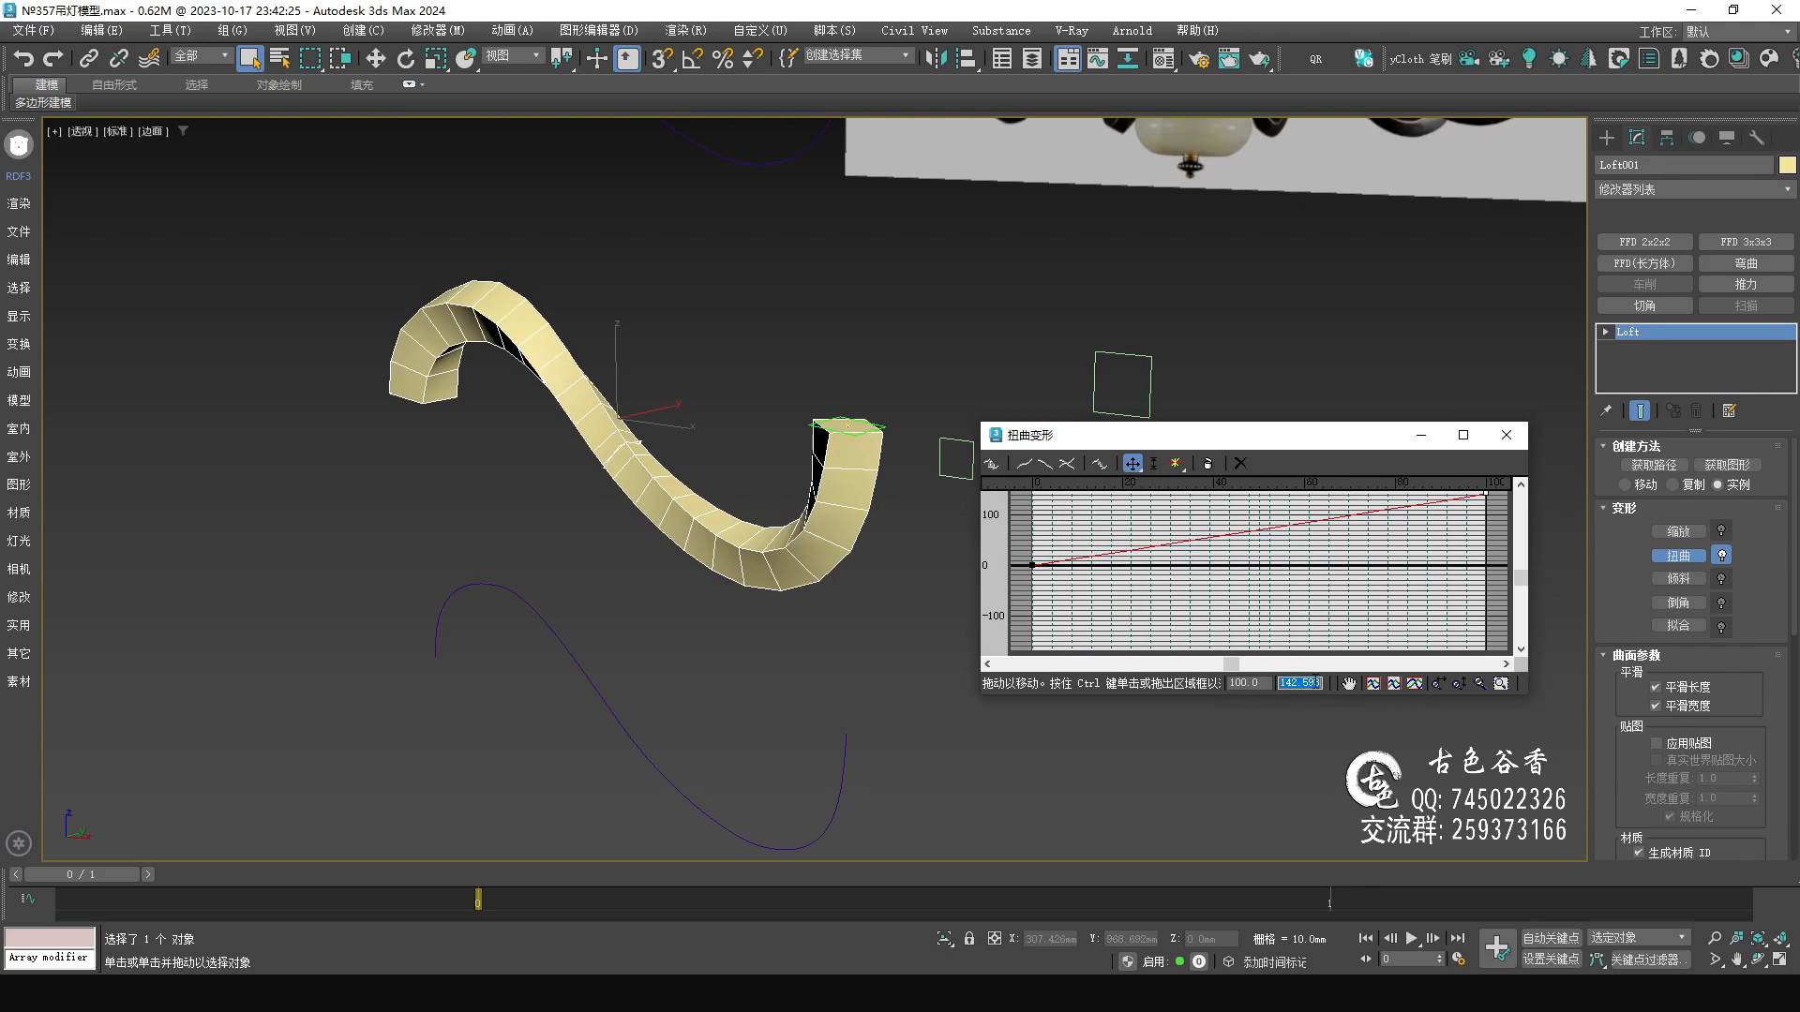
type("360")
key("Return")
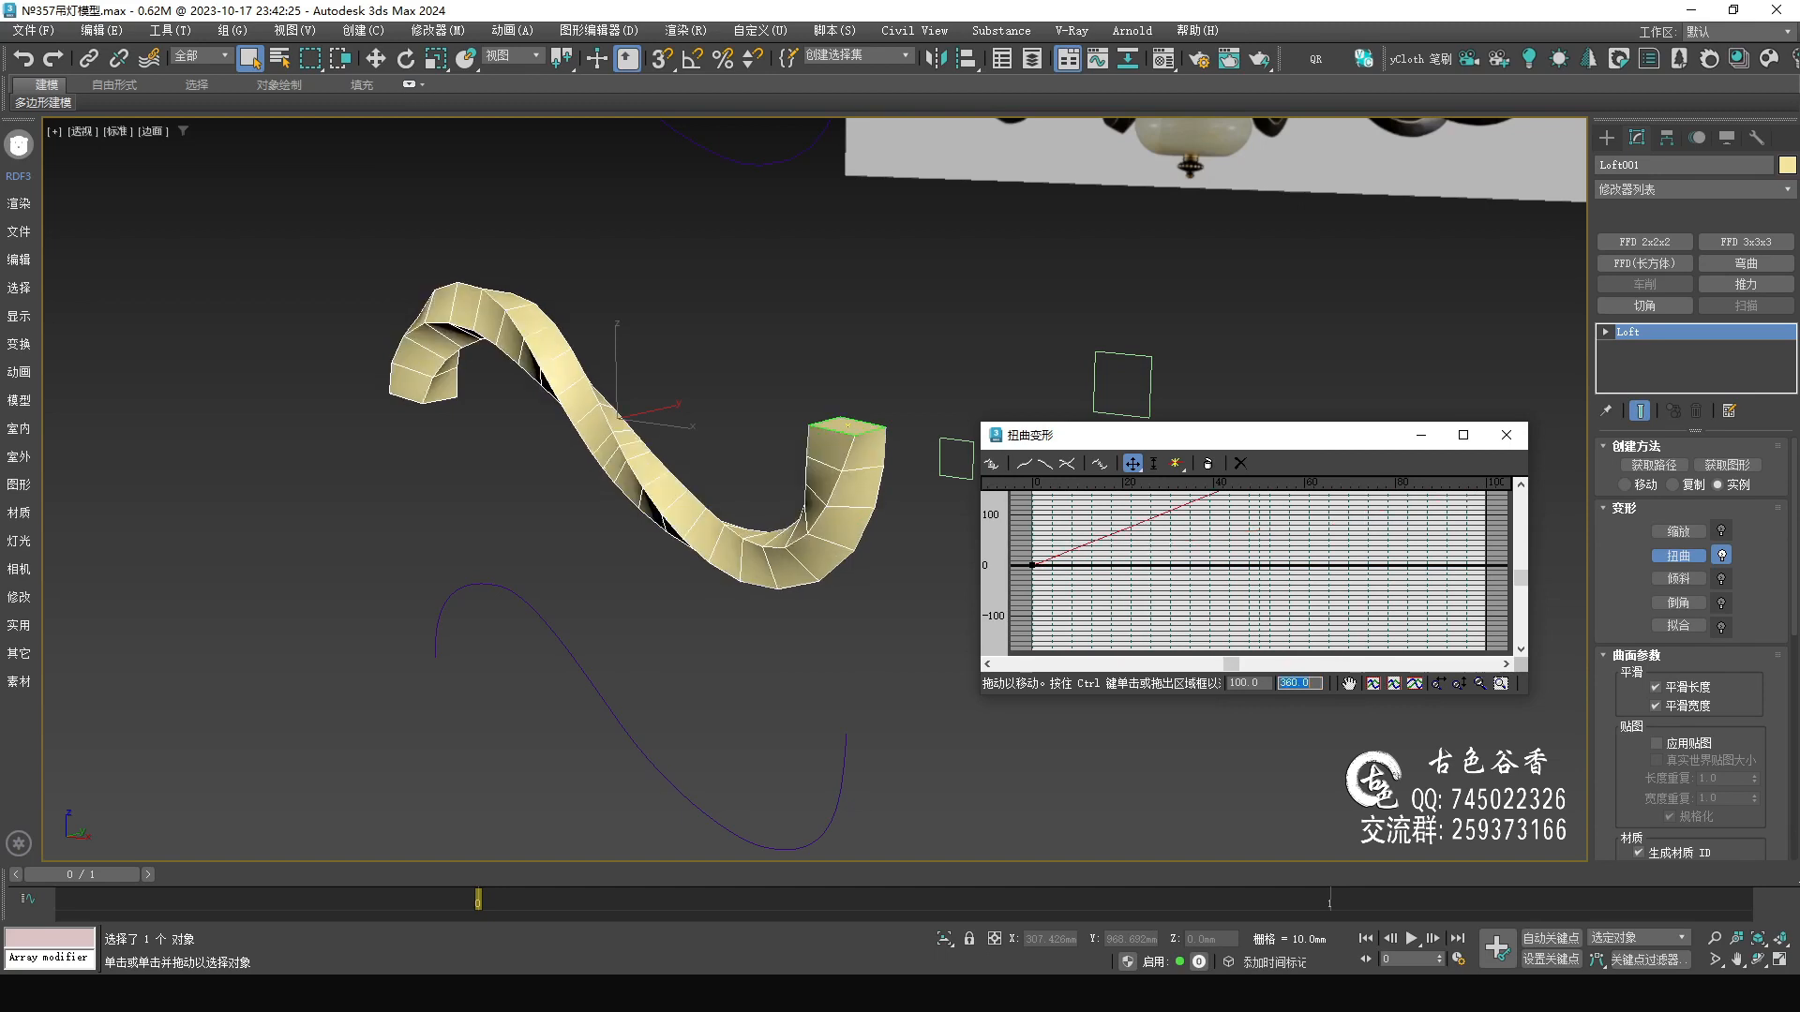
middle_click_drag(722, 441, 677, 394, "alt")
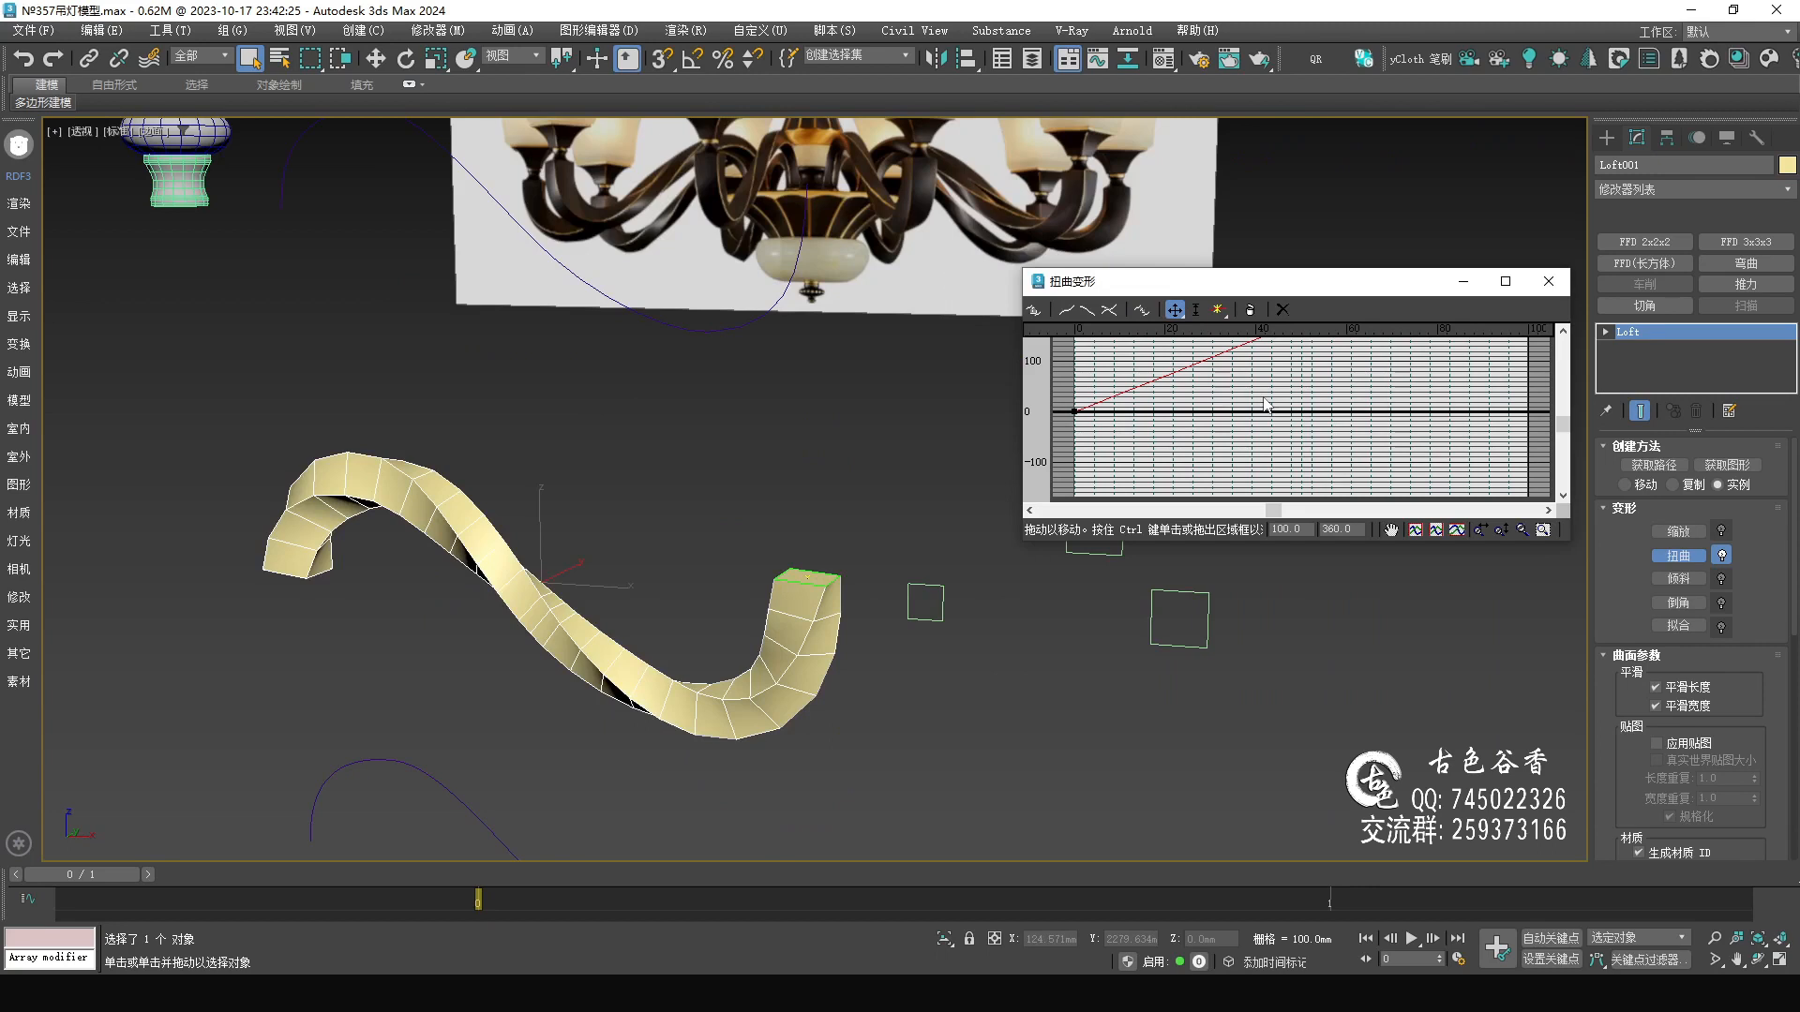
middle_click_drag(722, 530, 687, 543)
mouse_move(739, 461)
middle_mouse_down()
mouse_move(707, 494)
mouse_move(517, 496)
middle_mouse_up()
left_click_drag(1026, 206, 1003, 330)
key("Escape")
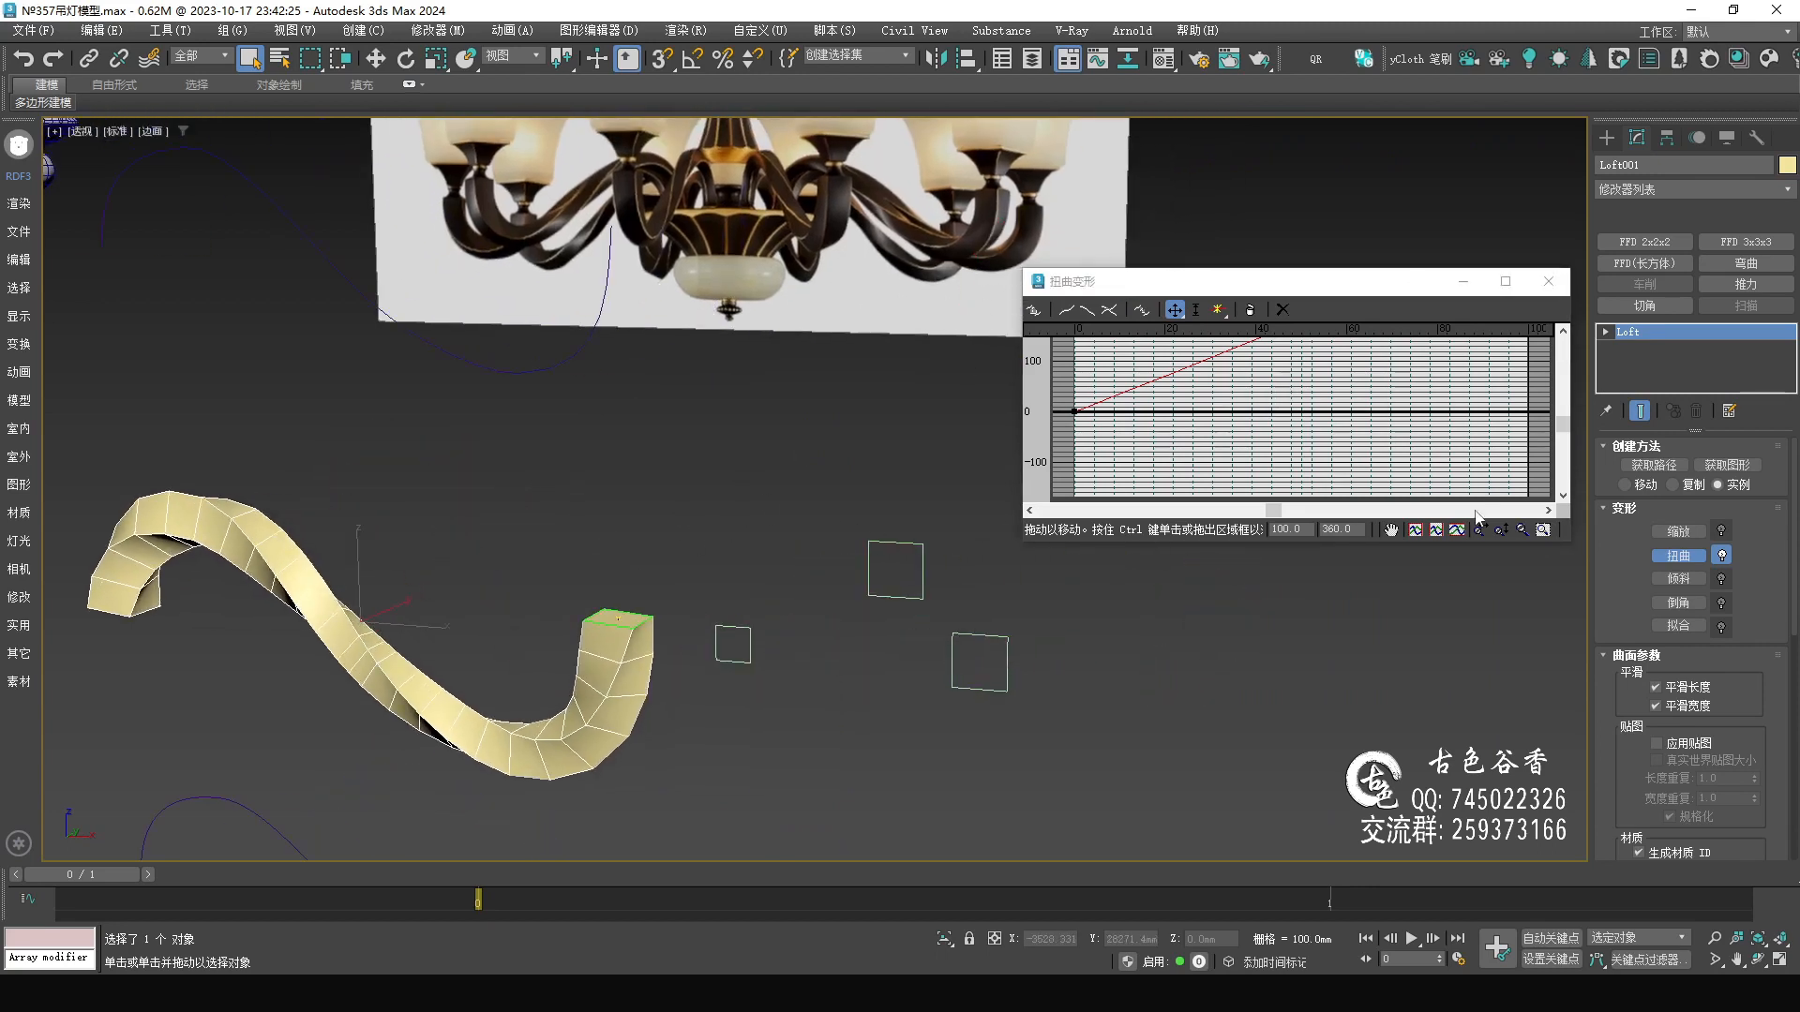
- Set the twist value of the end control point to -360 and enlarge the deformation graph window
left_click(1324, 529)
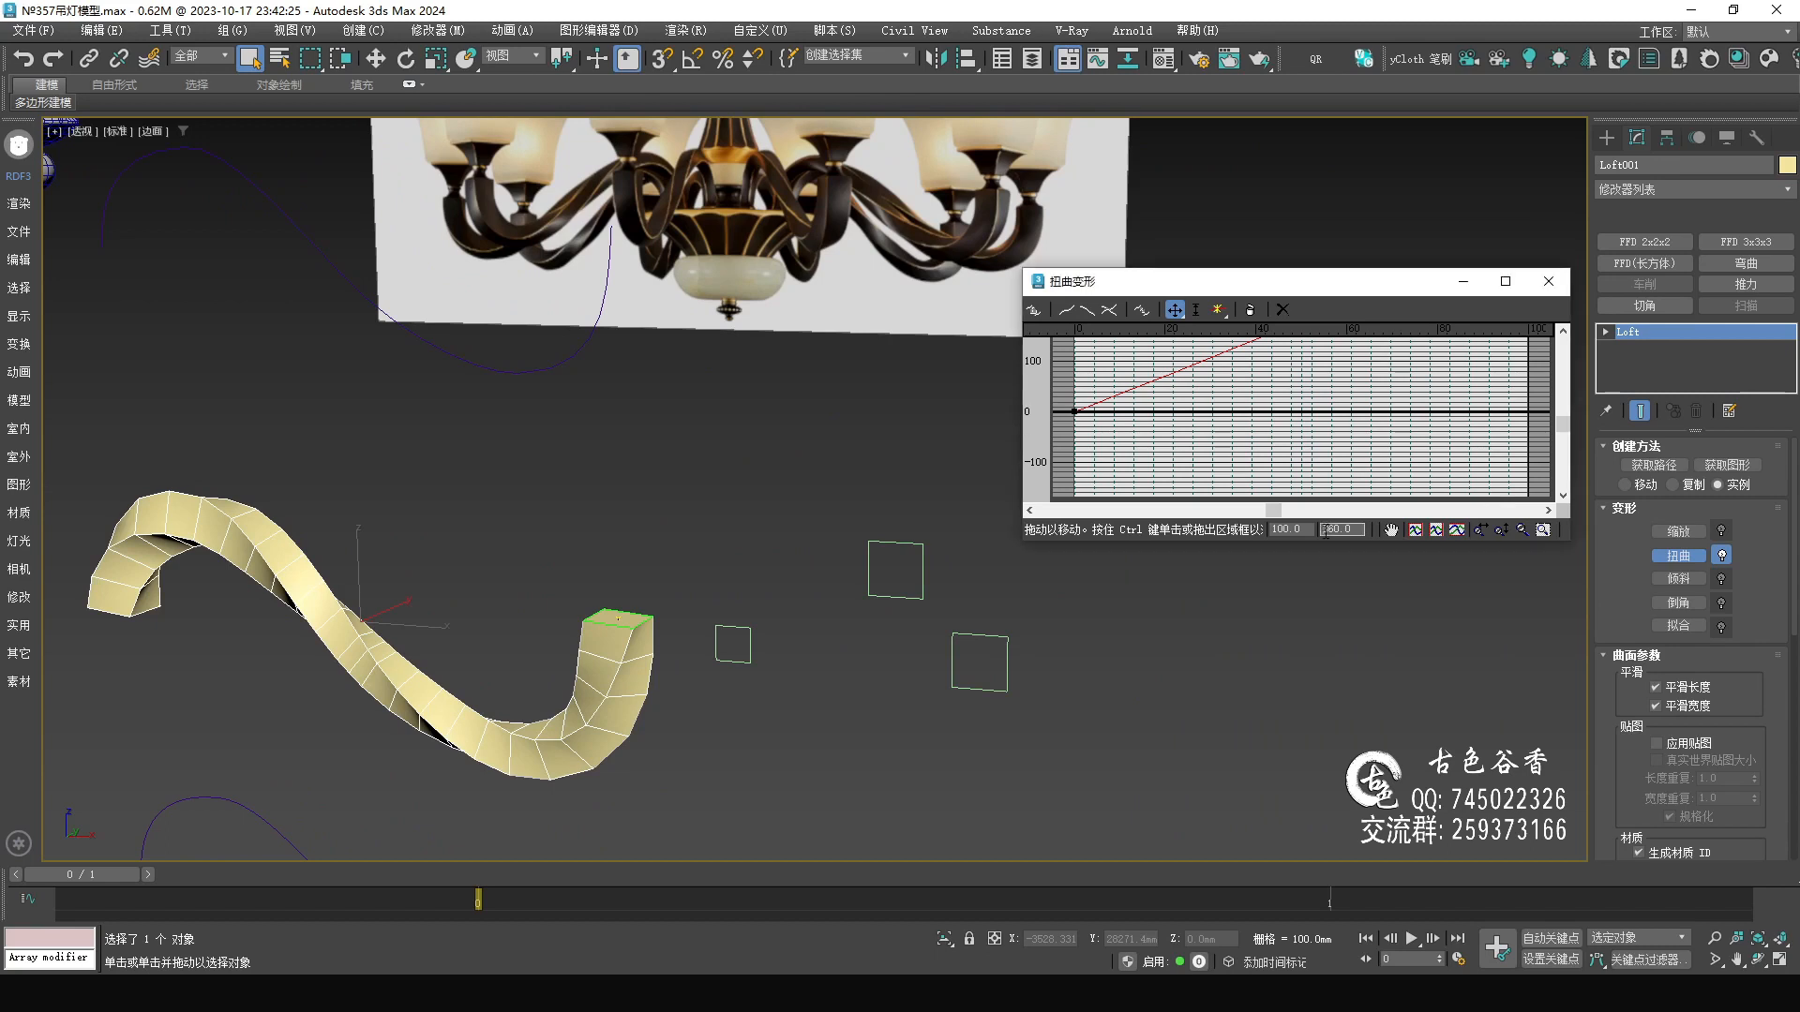
type("-")
key("Return")
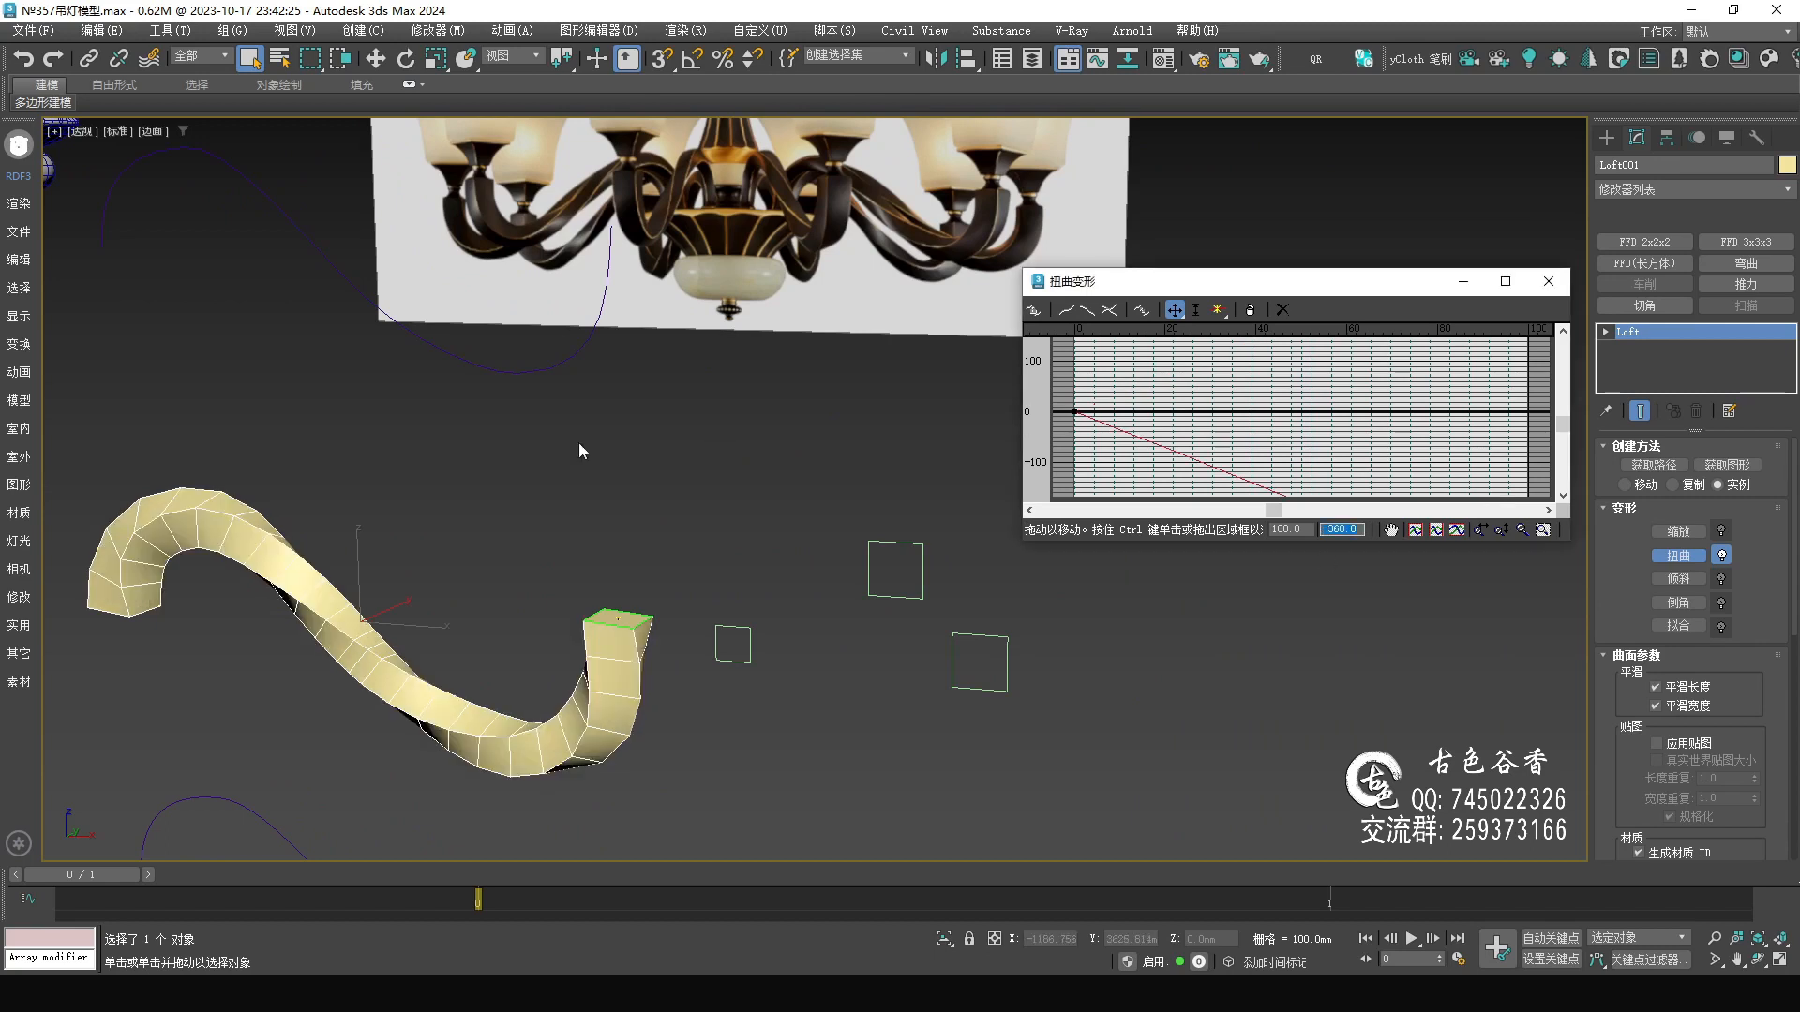
middle_click_drag(718, 426, 715, 461)
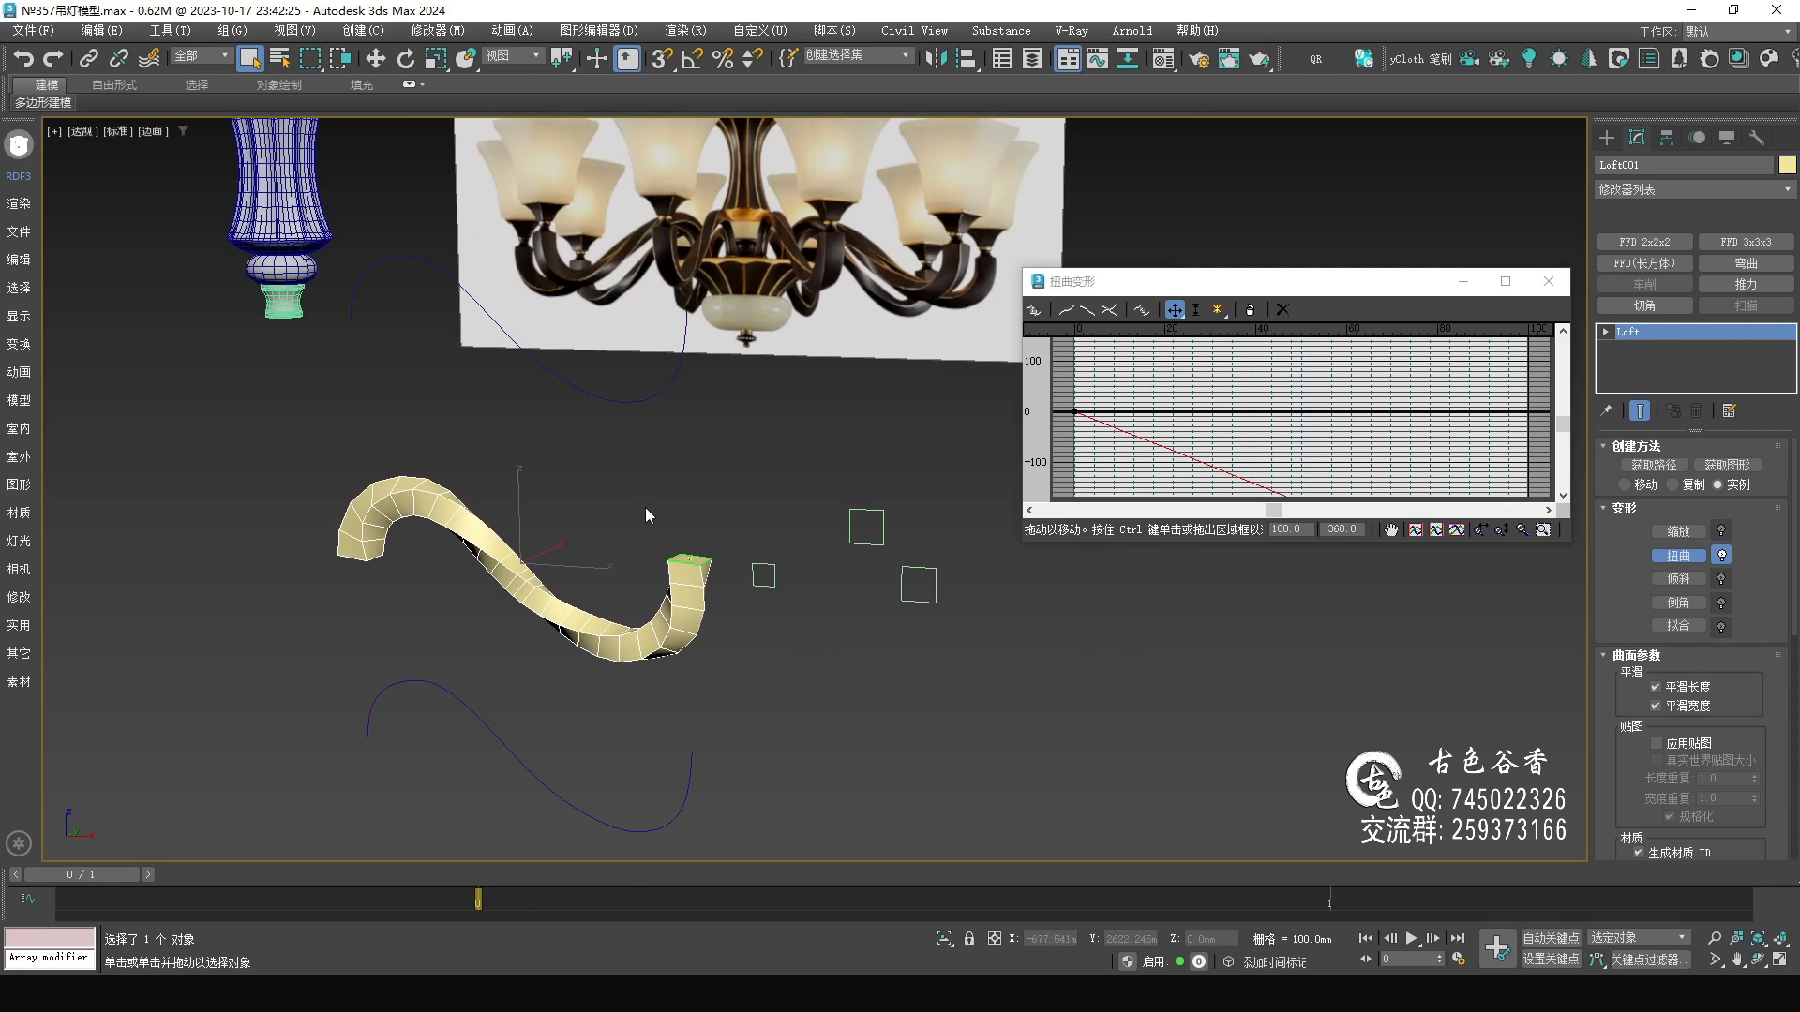
middle_click_drag(661, 567, 738, 580, "alt")
scroll(685, 598, "up", 3)
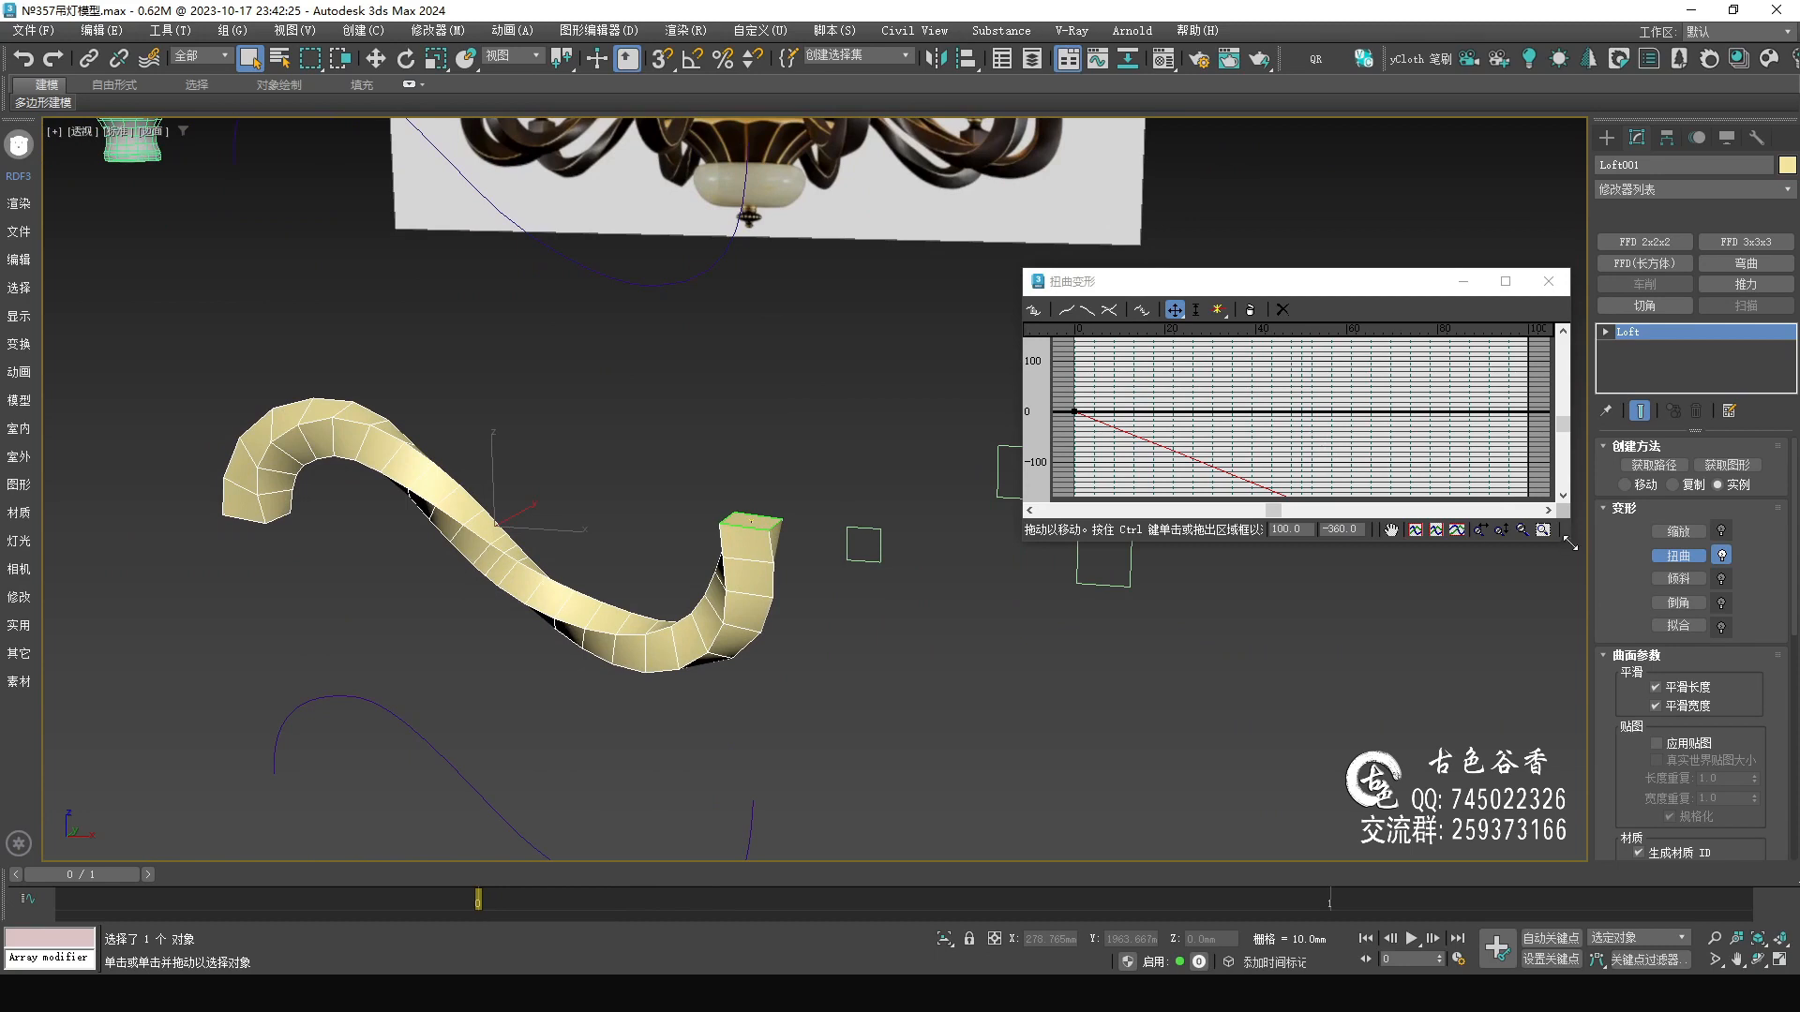
left_click_drag(1575, 547, 1553, 674)
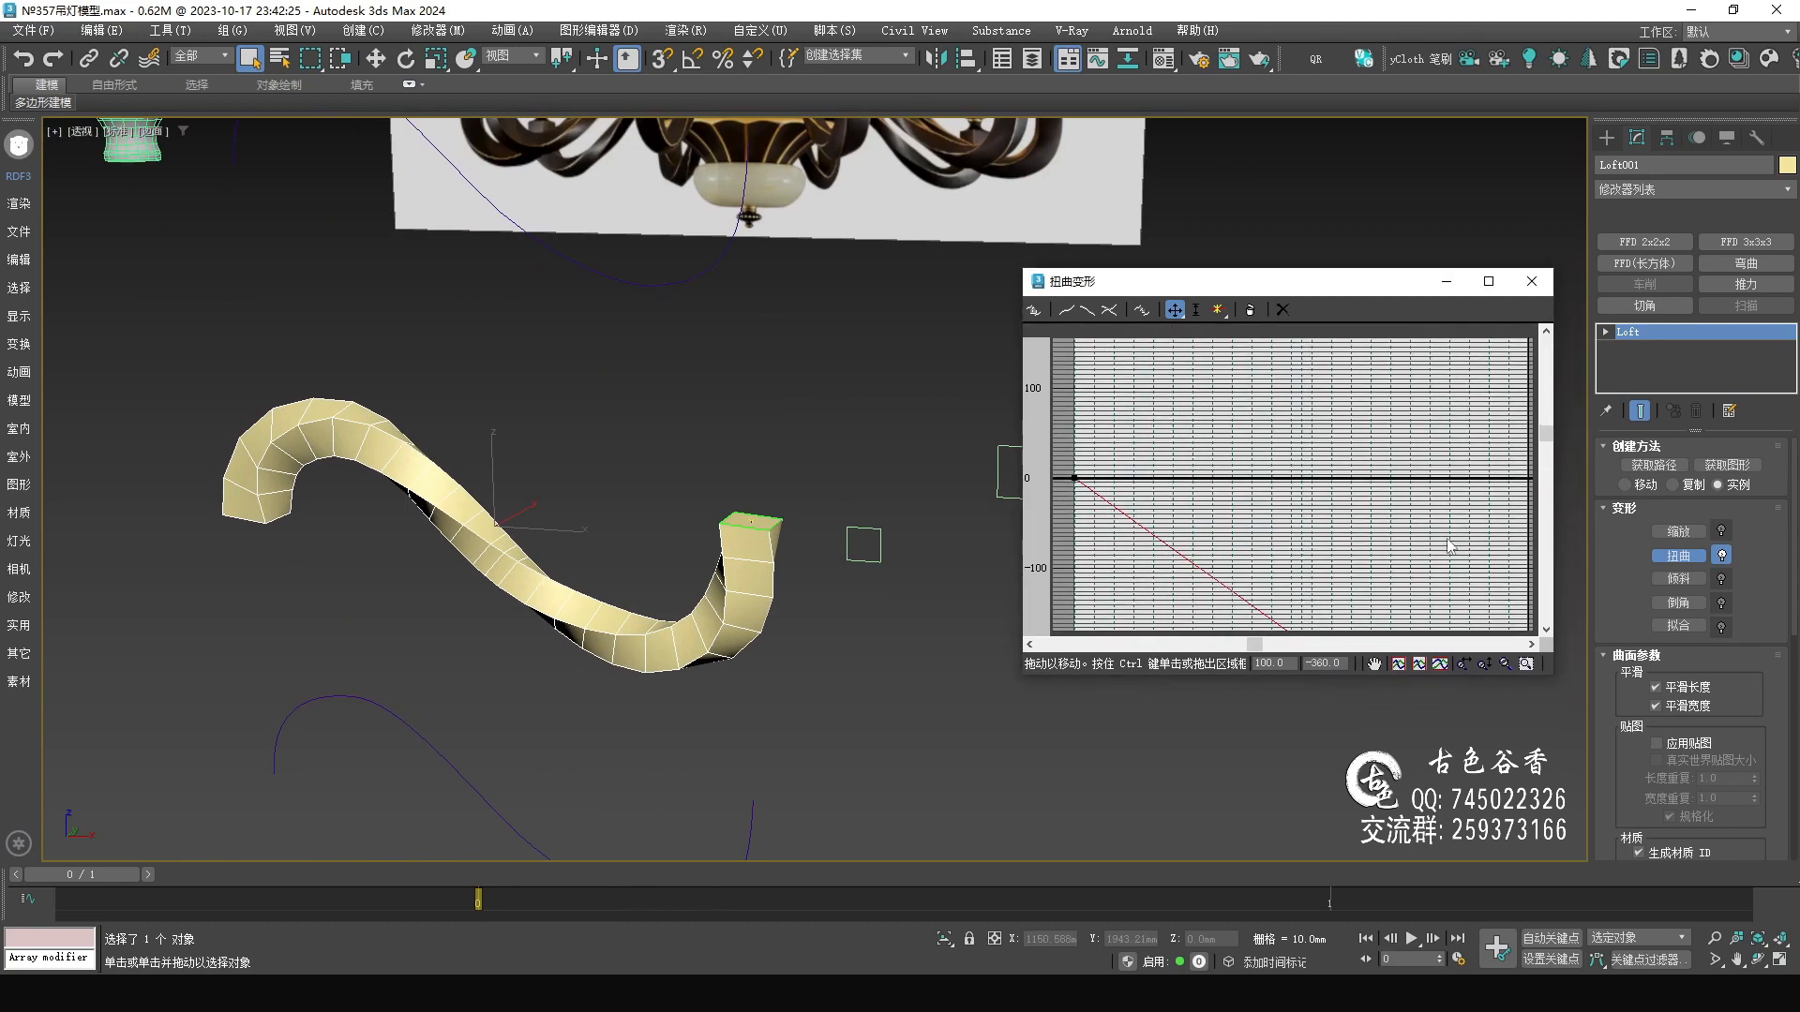
- Convert the end control point of the arm's twist curve to Bezier and extend its handle to a nearly horizontal tangent
left_click_drag(1546, 436, 1554, 500)
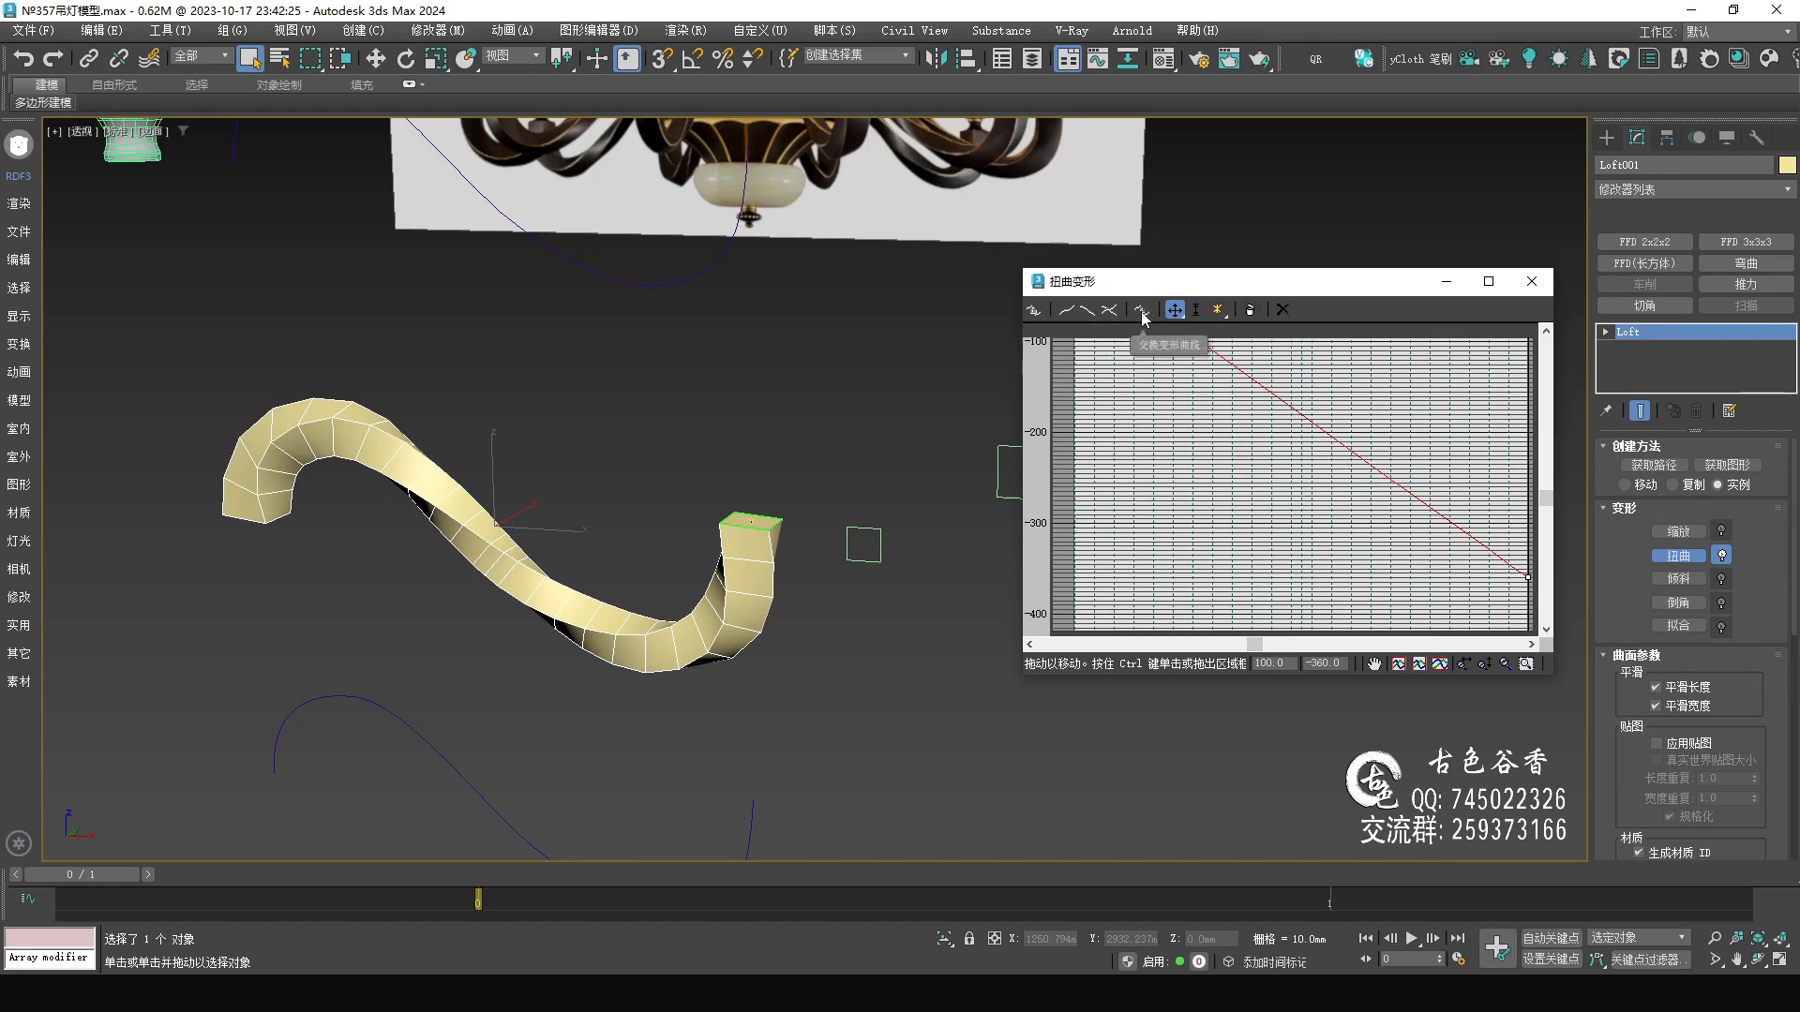
right_click(1526, 574)
left_click(1542, 628)
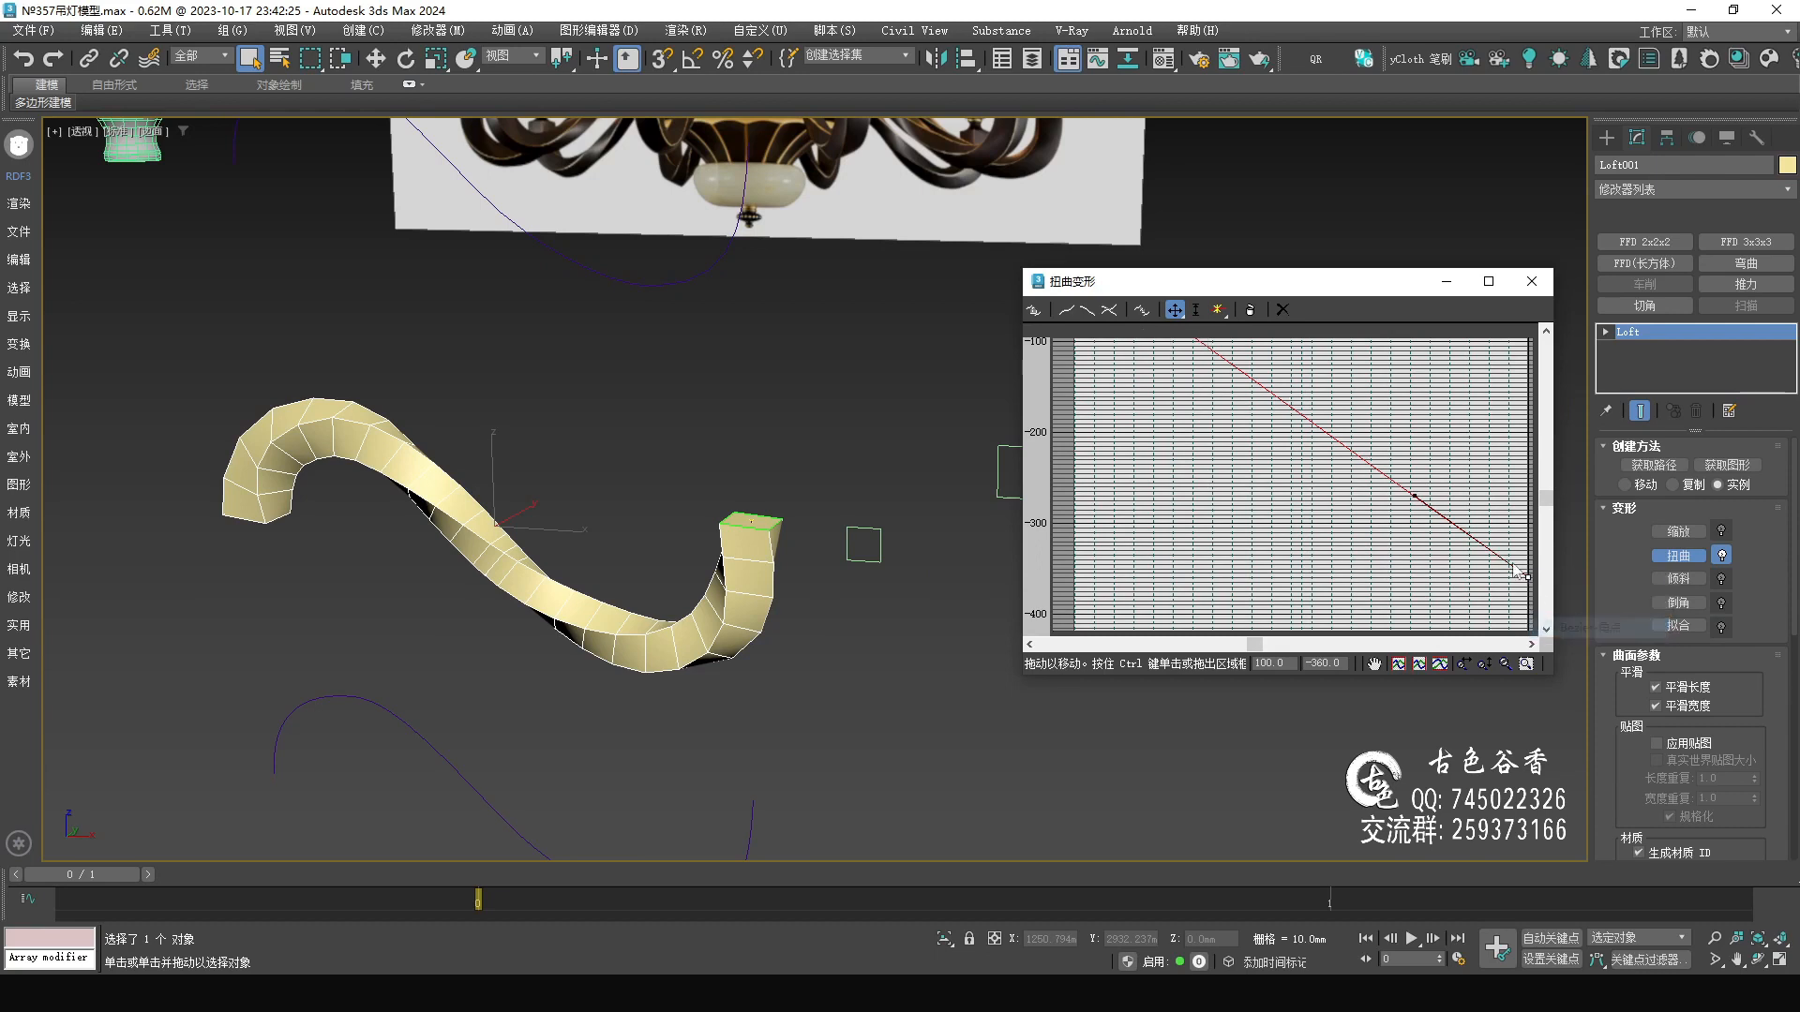
left_click_drag(1414, 495, 1390, 568)
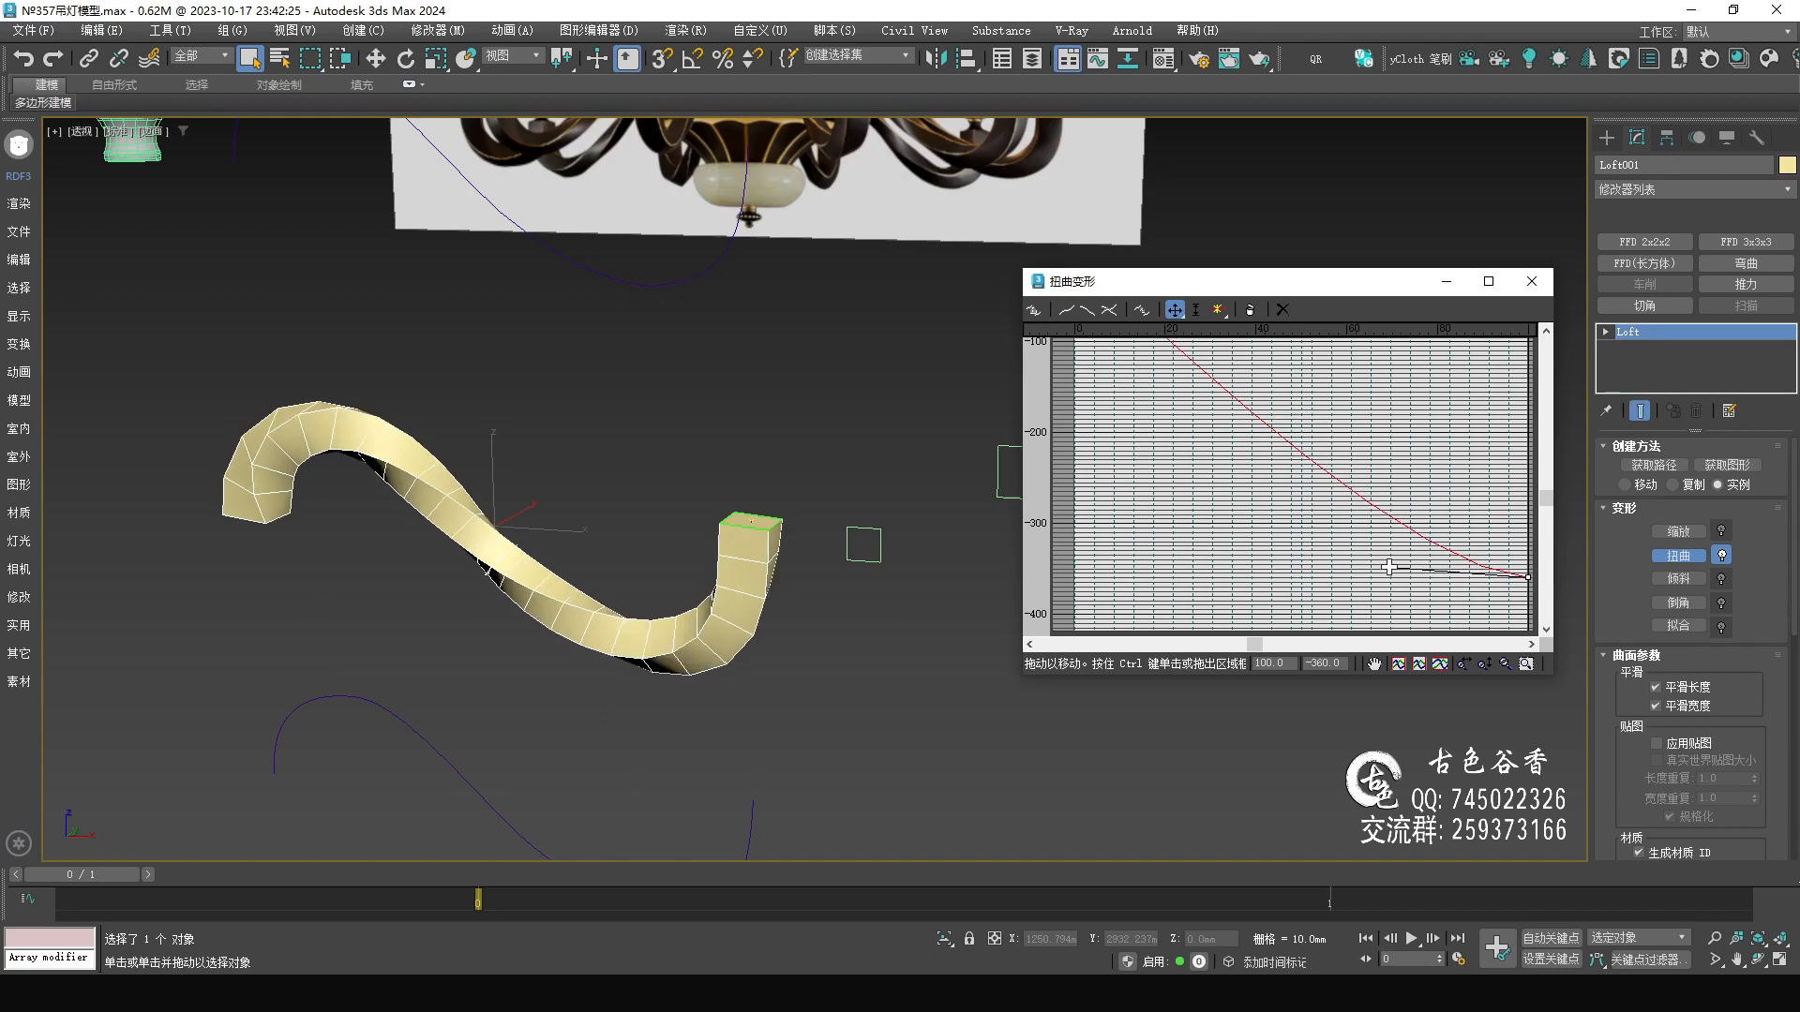
middle_click_drag(941, 565, 857, 676)
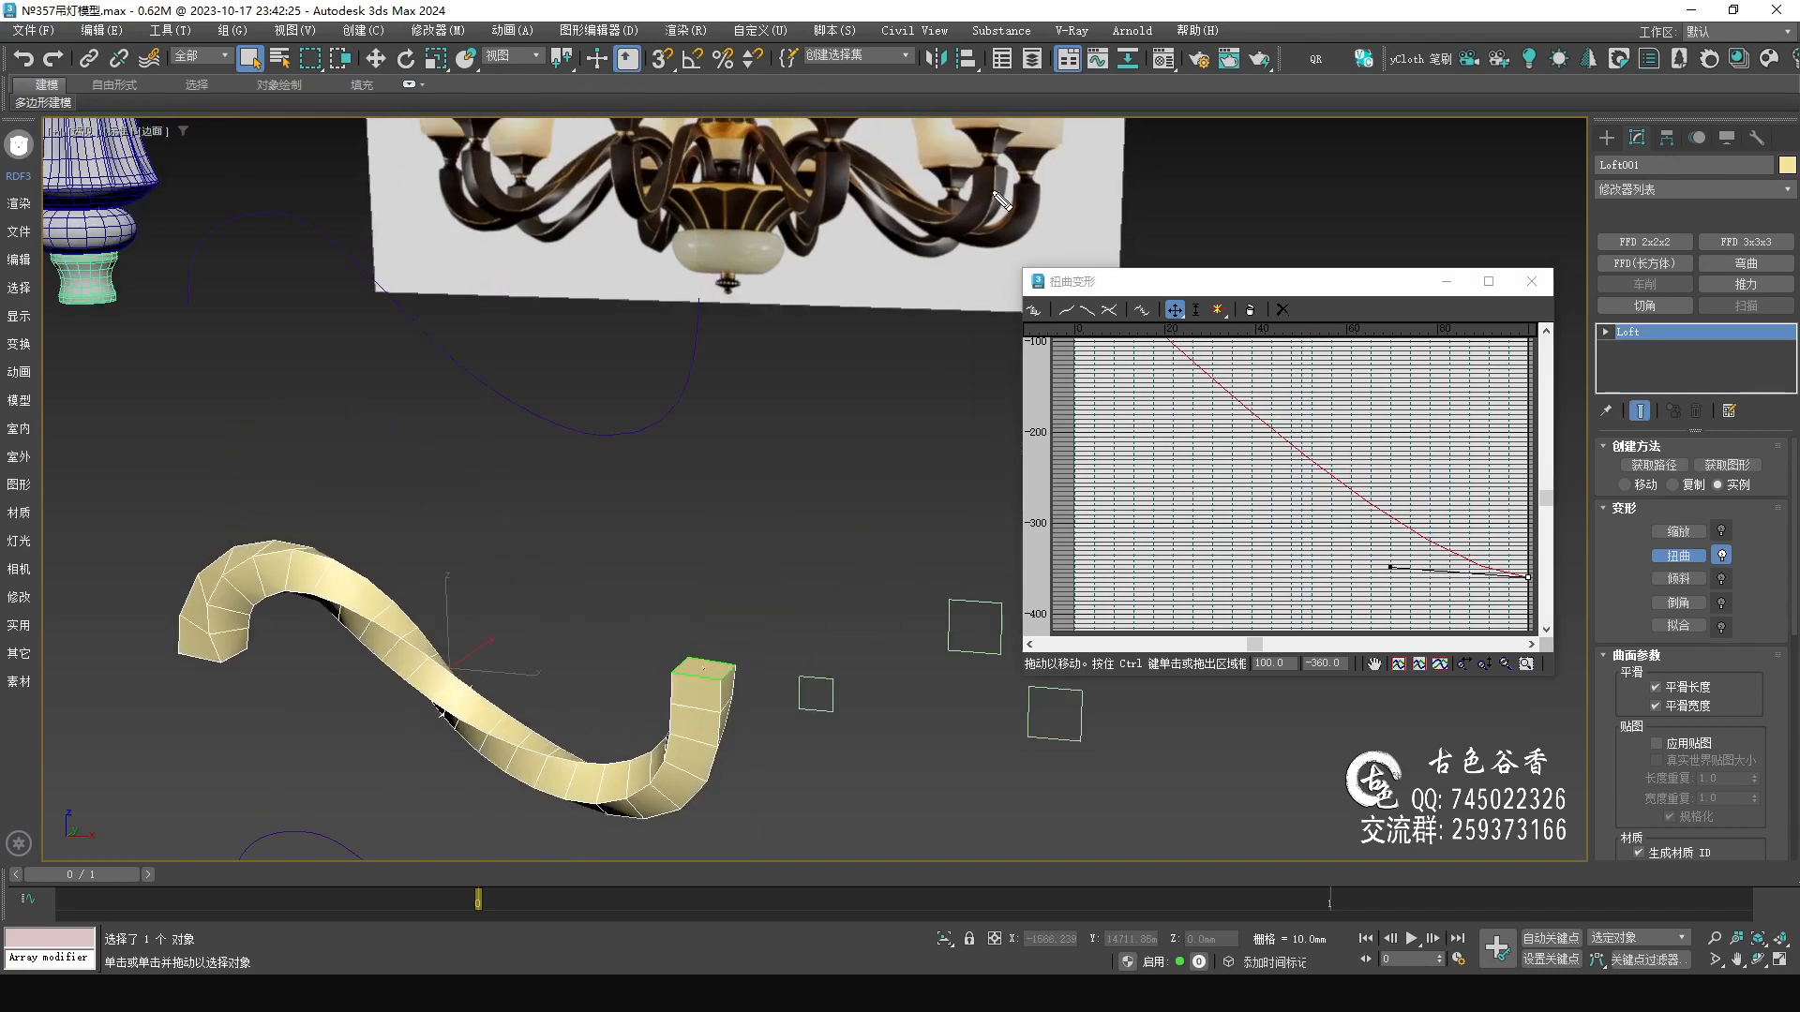
left_click_drag(991, 167, 973, 230)
left_click_drag(1389, 567, 1352, 578)
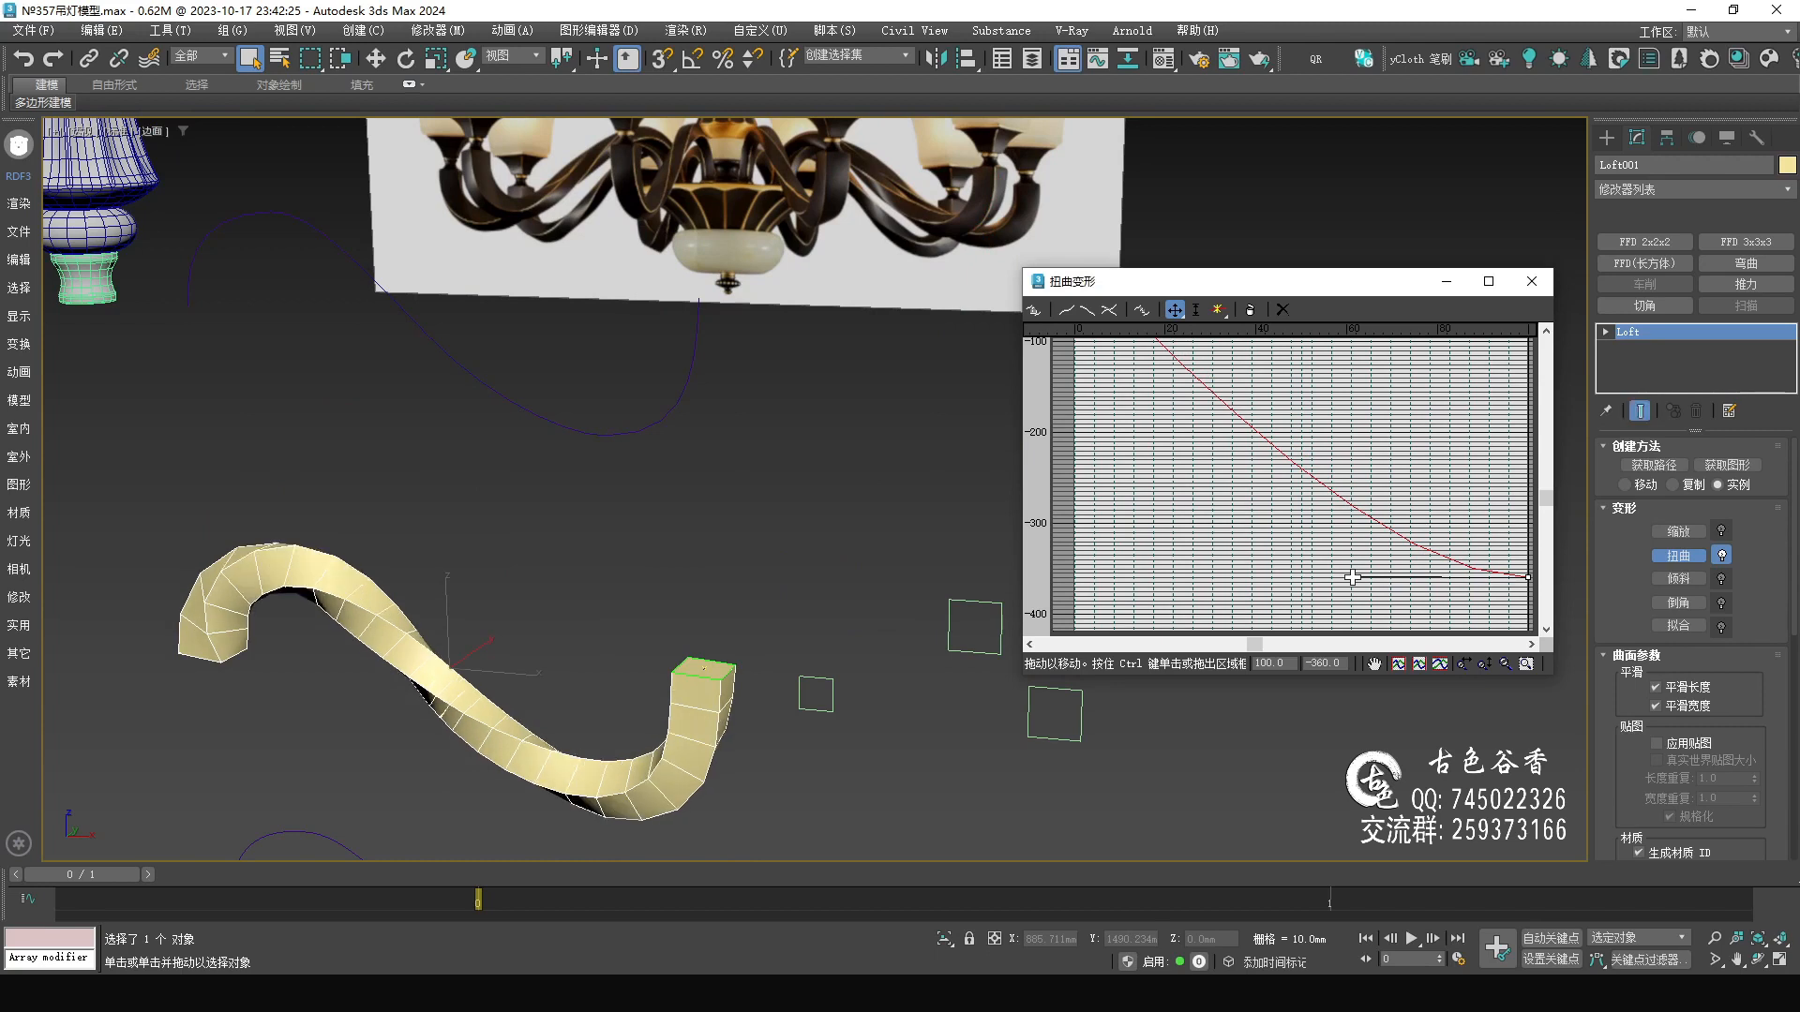
middle_click_drag(583, 701, 614, 532, "alt")
left_click(1298, 394)
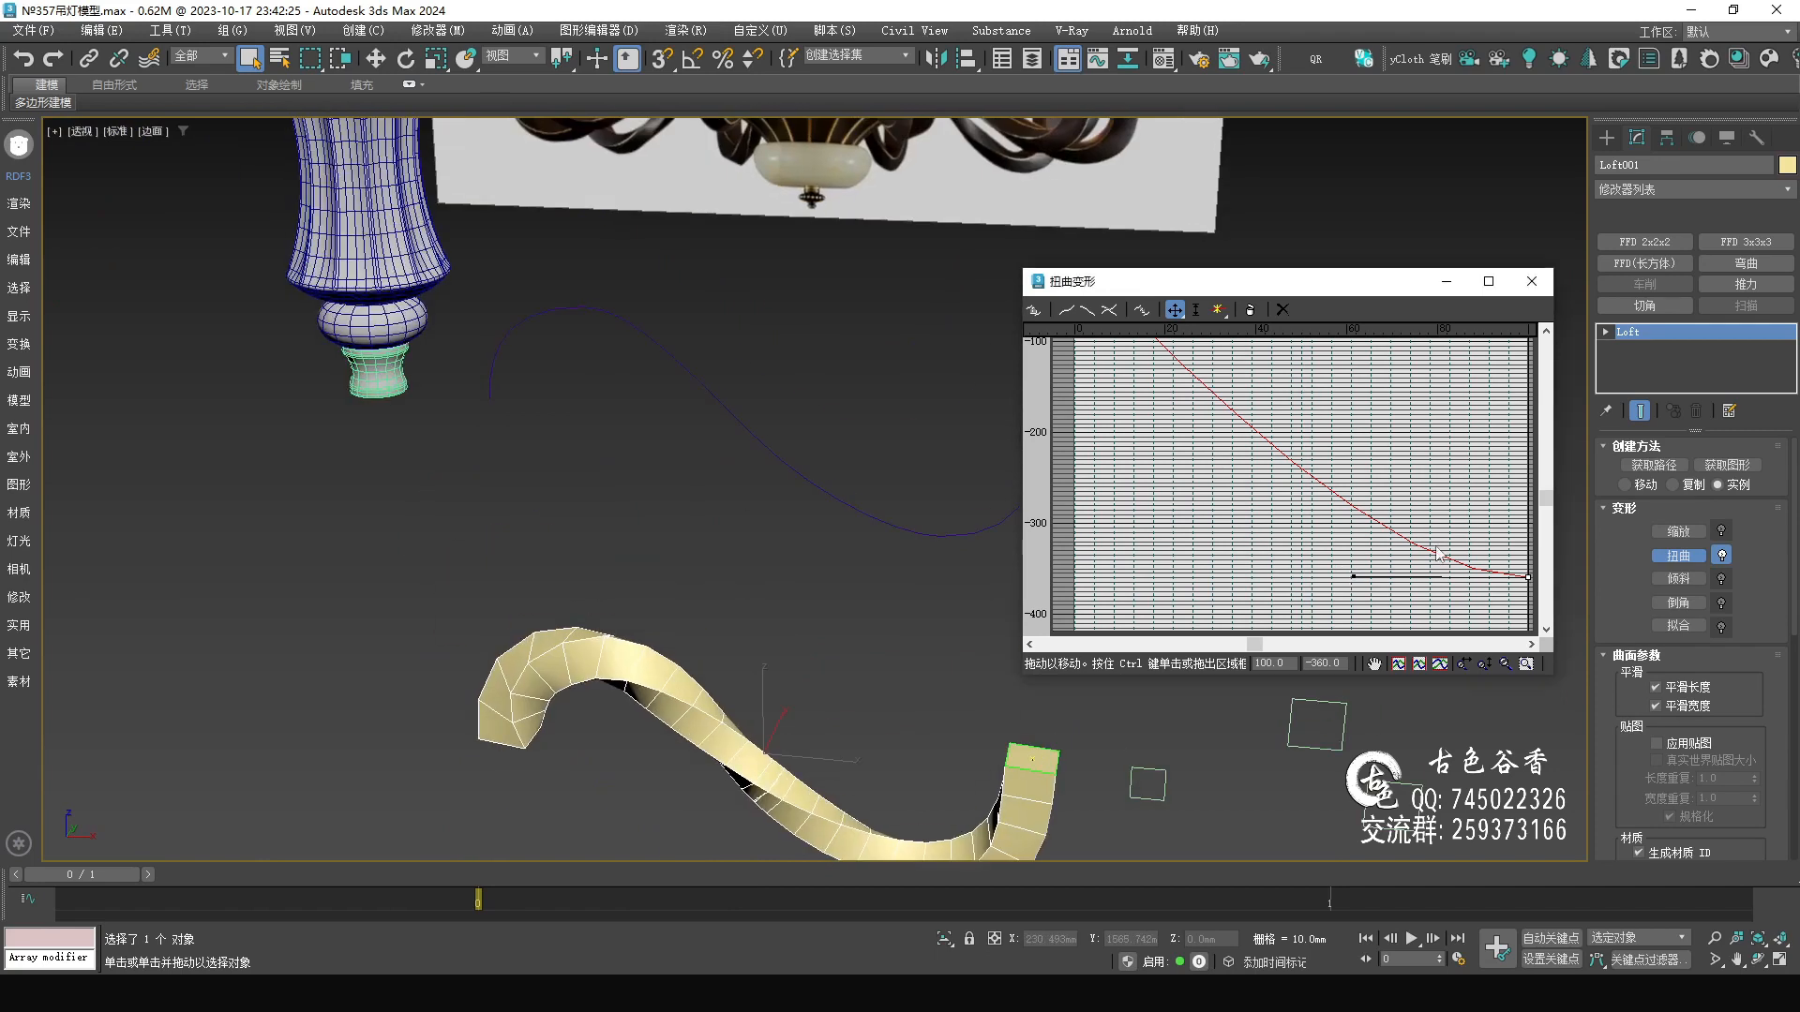
- Convert the start control point of the twist curve to Bezier and set its handle horizontal along the zero line
left_click_drag(1546, 499, 1556, 429)
left_click(1074, 504)
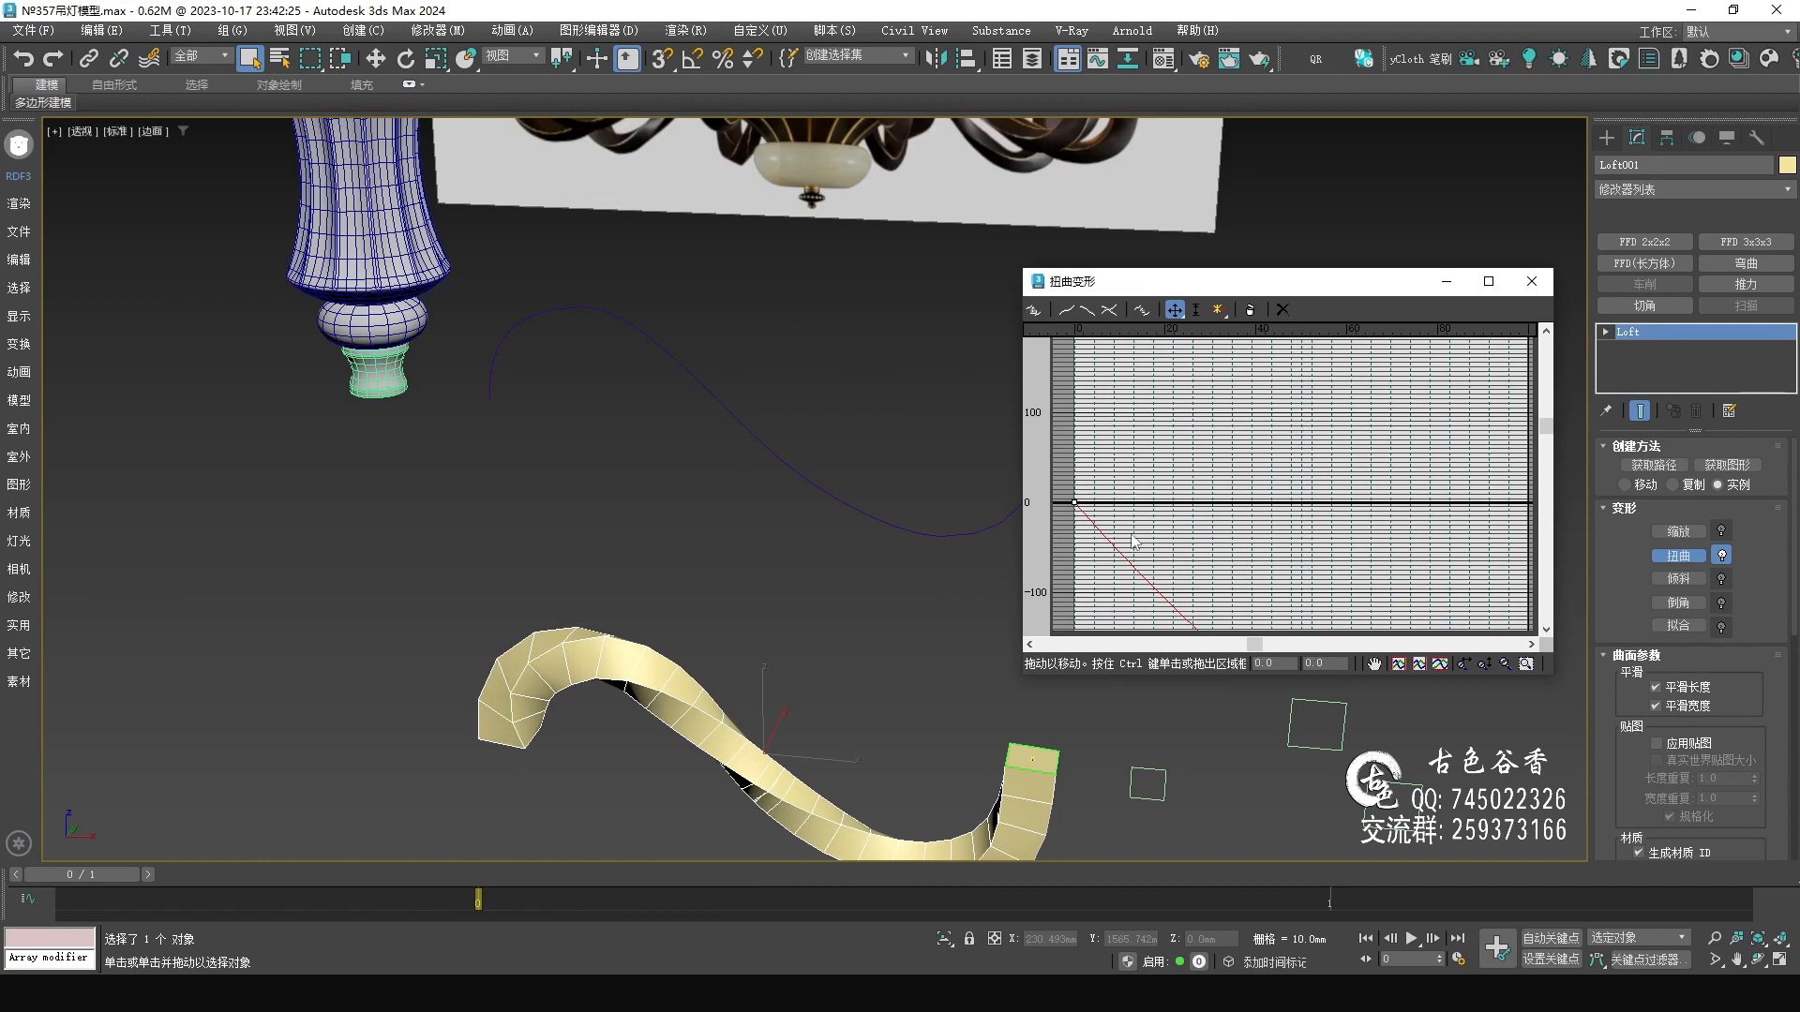
right_click(1074, 512)
left_click(1144, 559)
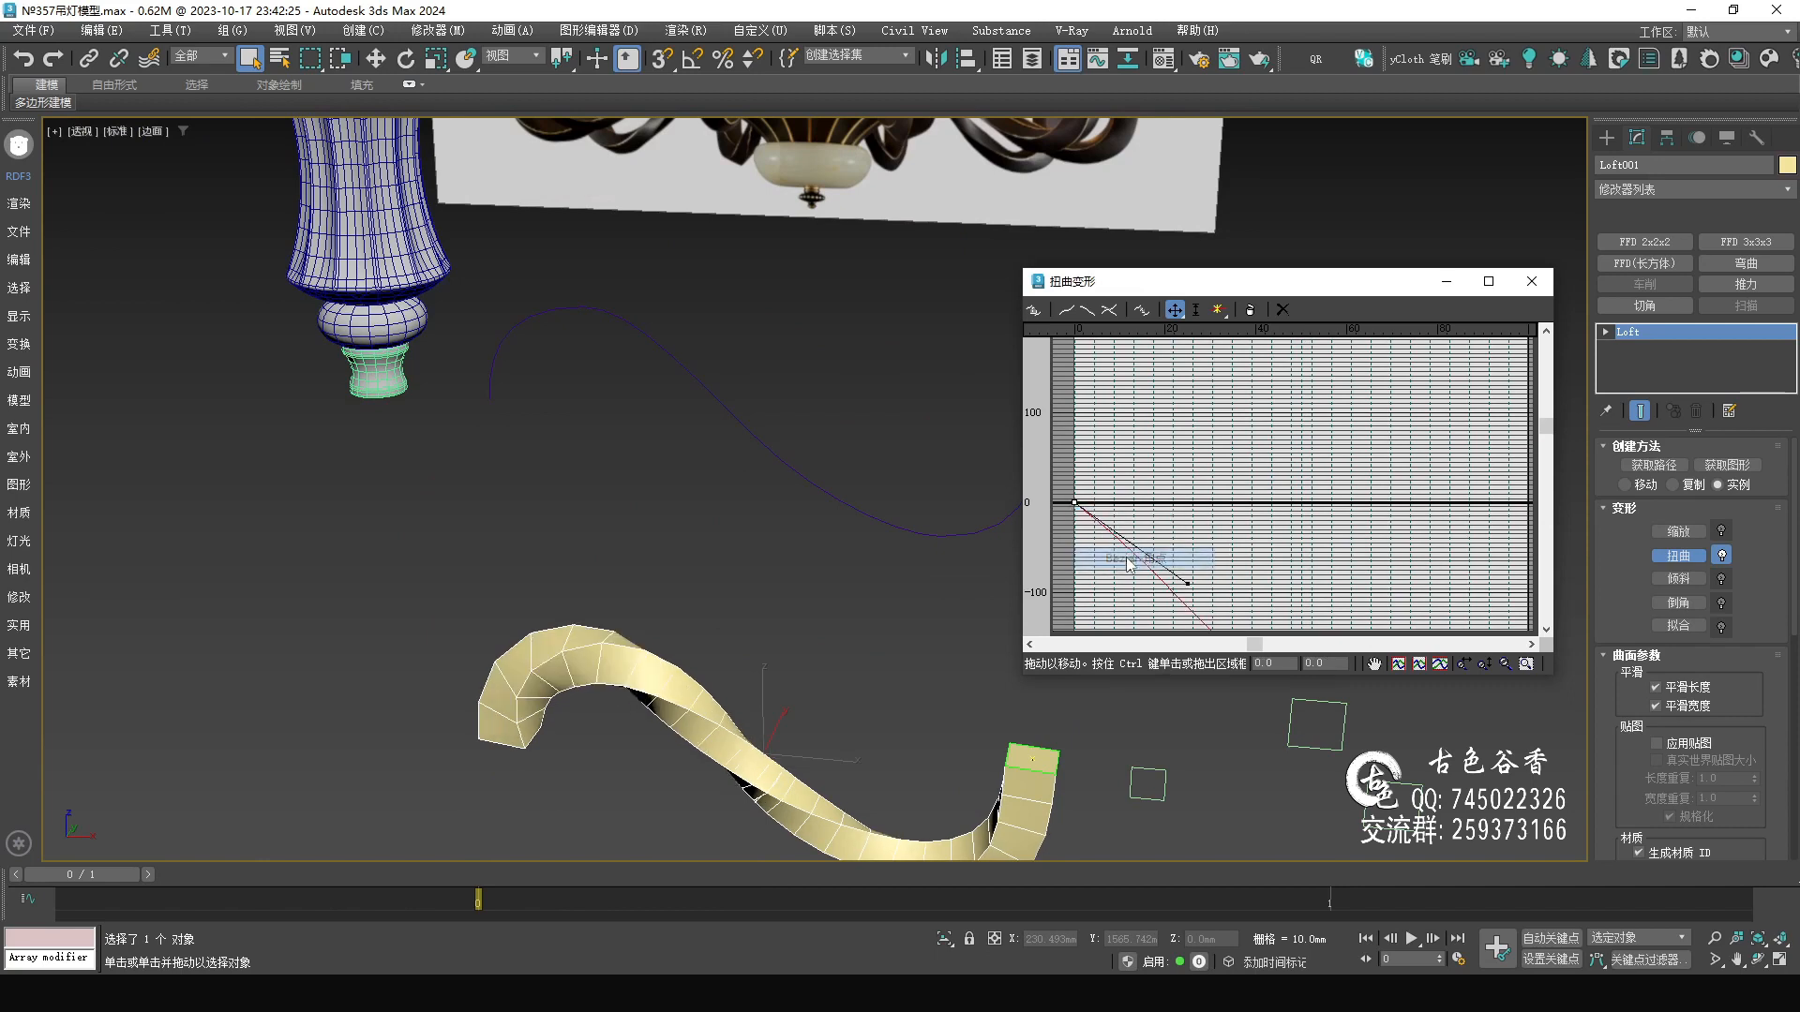
left_click_drag(1189, 582, 1211, 501)
- Compare the arm's twist with the reference image and set the end control point's twist value to -180
middle_click_drag(631, 645, 542, 518)
scroll(532, 503, "down", 4)
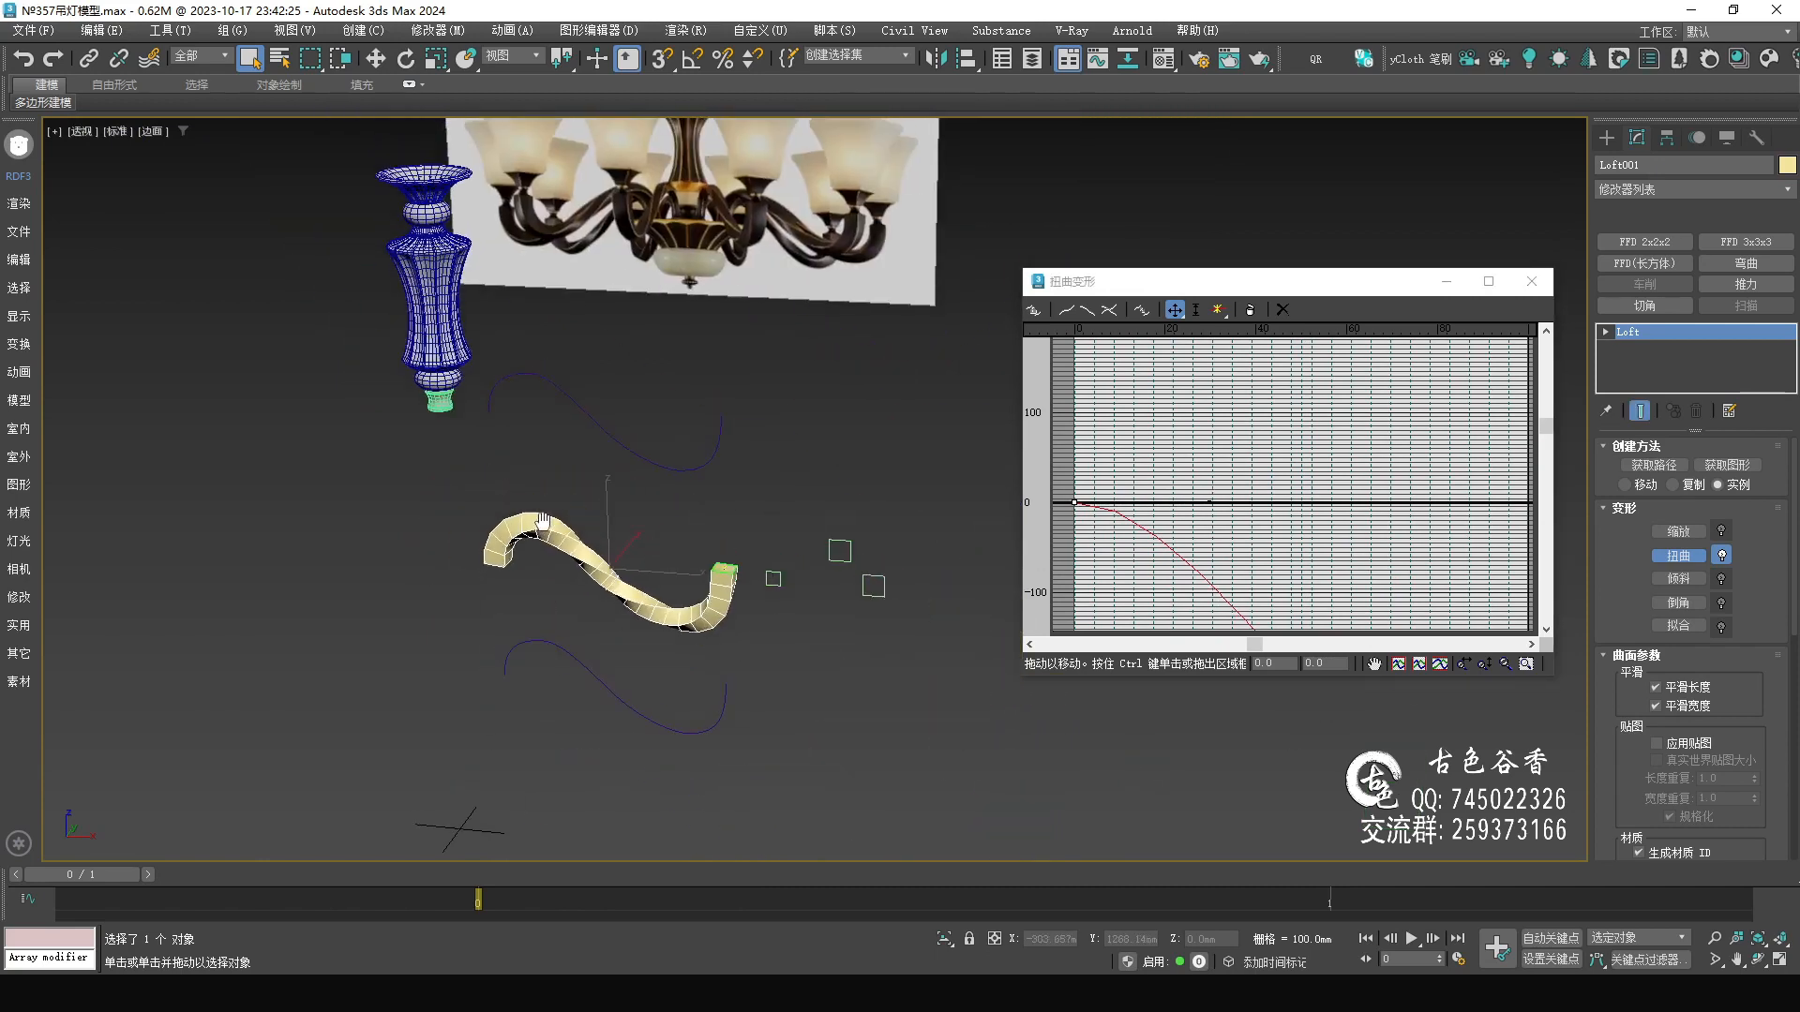
scroll(542, 517, "up", 2)
left_click_drag(570, 535, 605, 560)
key("Escape")
mouse_move(792, 548)
middle_mouse_down()
mouse_move(755, 619)
mouse_move(755, 531)
middle_mouse_up()
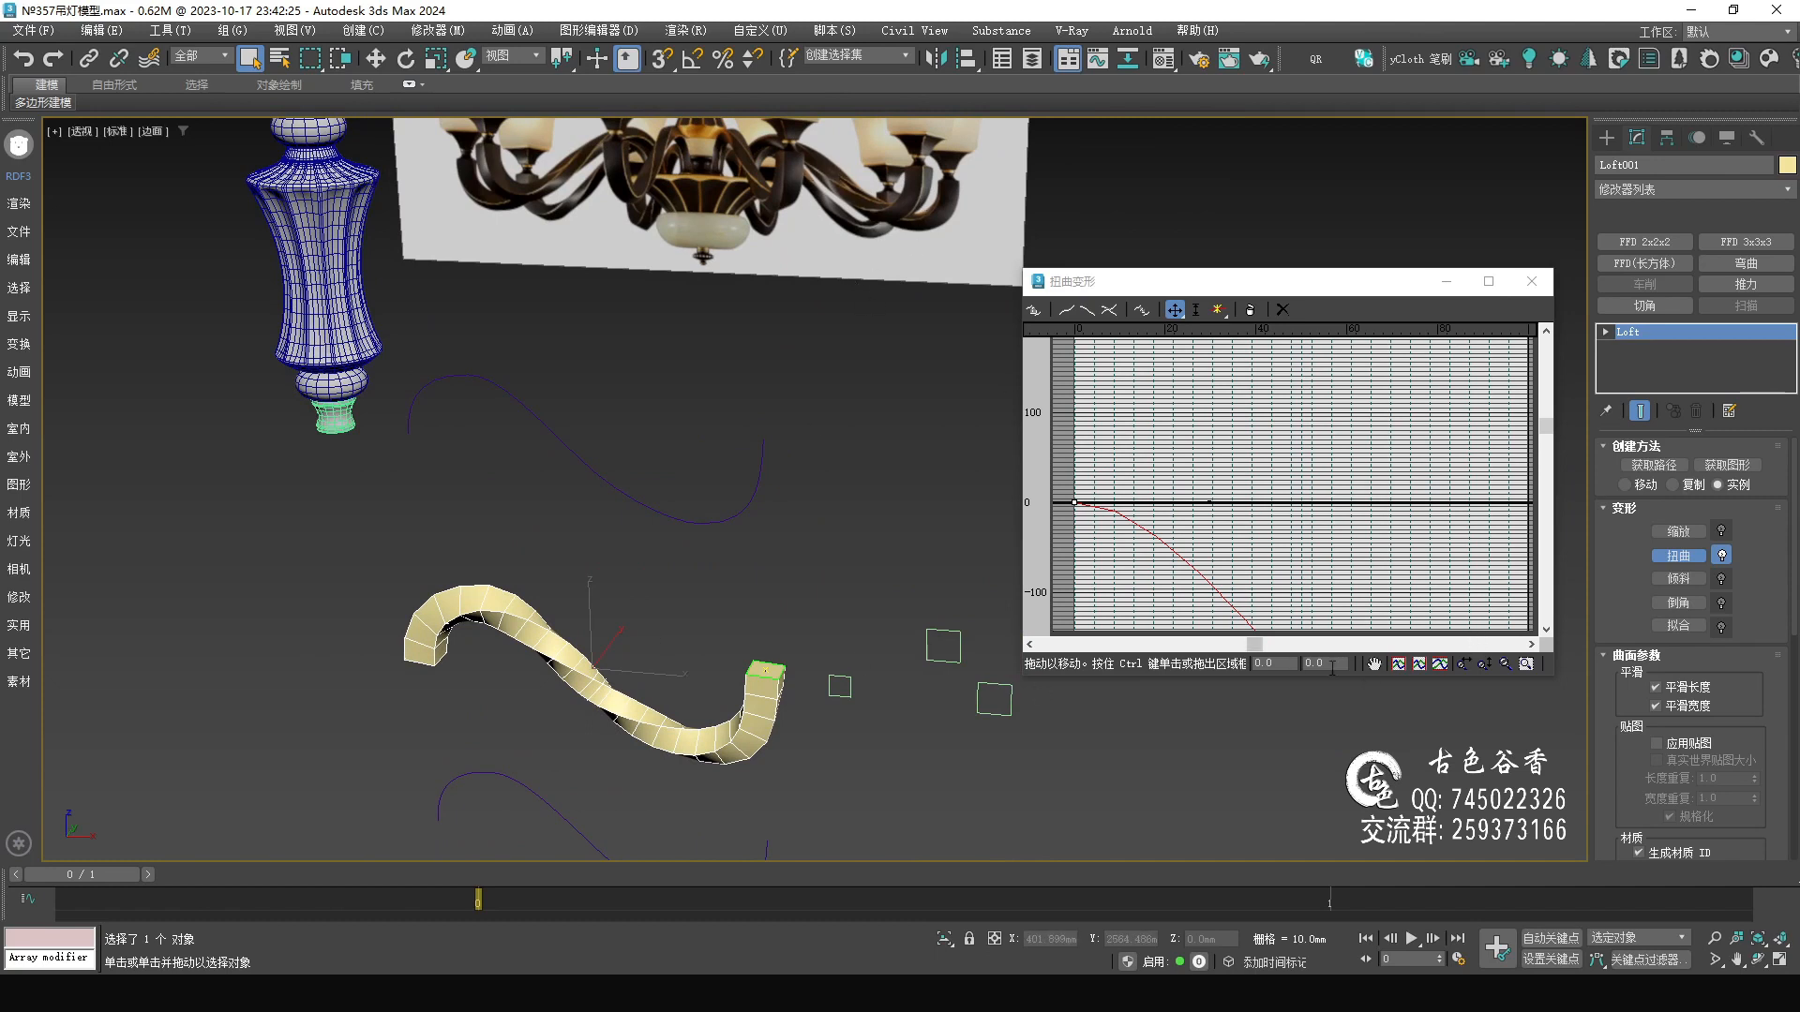
left_click_drag(1545, 427, 1539, 516)
left_click(1528, 578)
left_click_drag(1336, 663, 1291, 664)
type("-18")
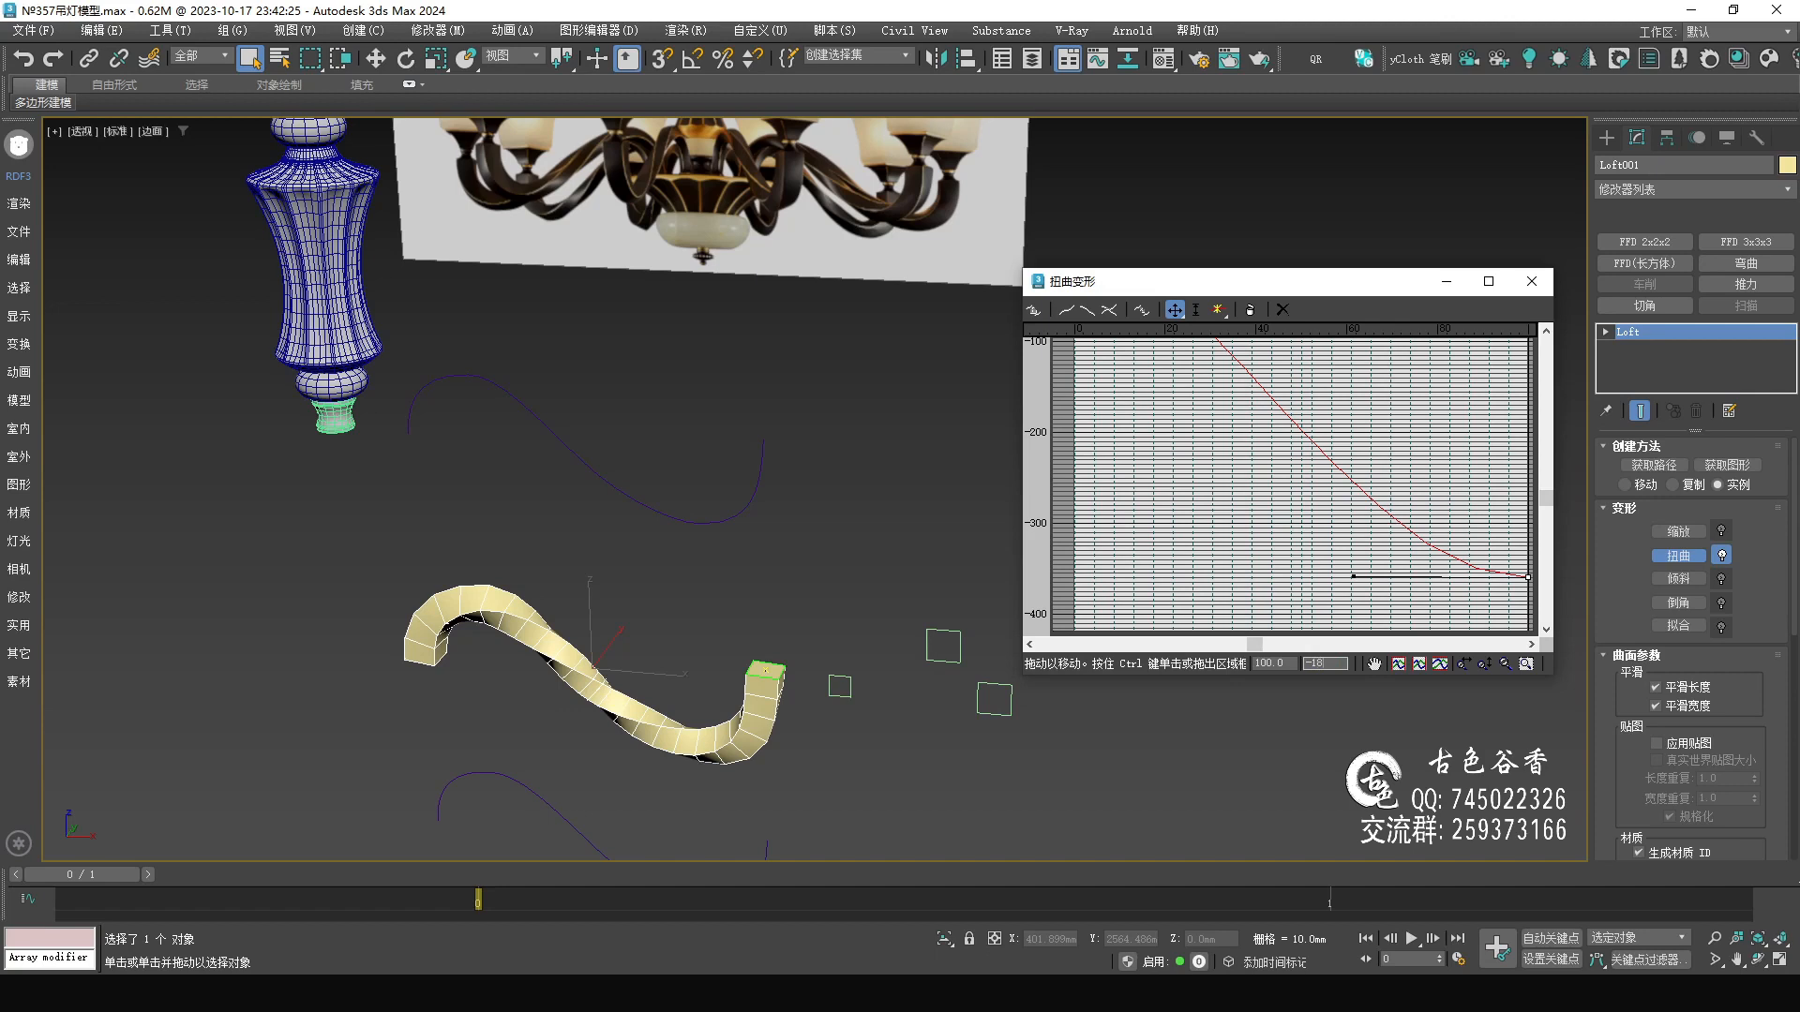
type("0")
key("Return")
middle_click_drag(607, 576, 622, 624)
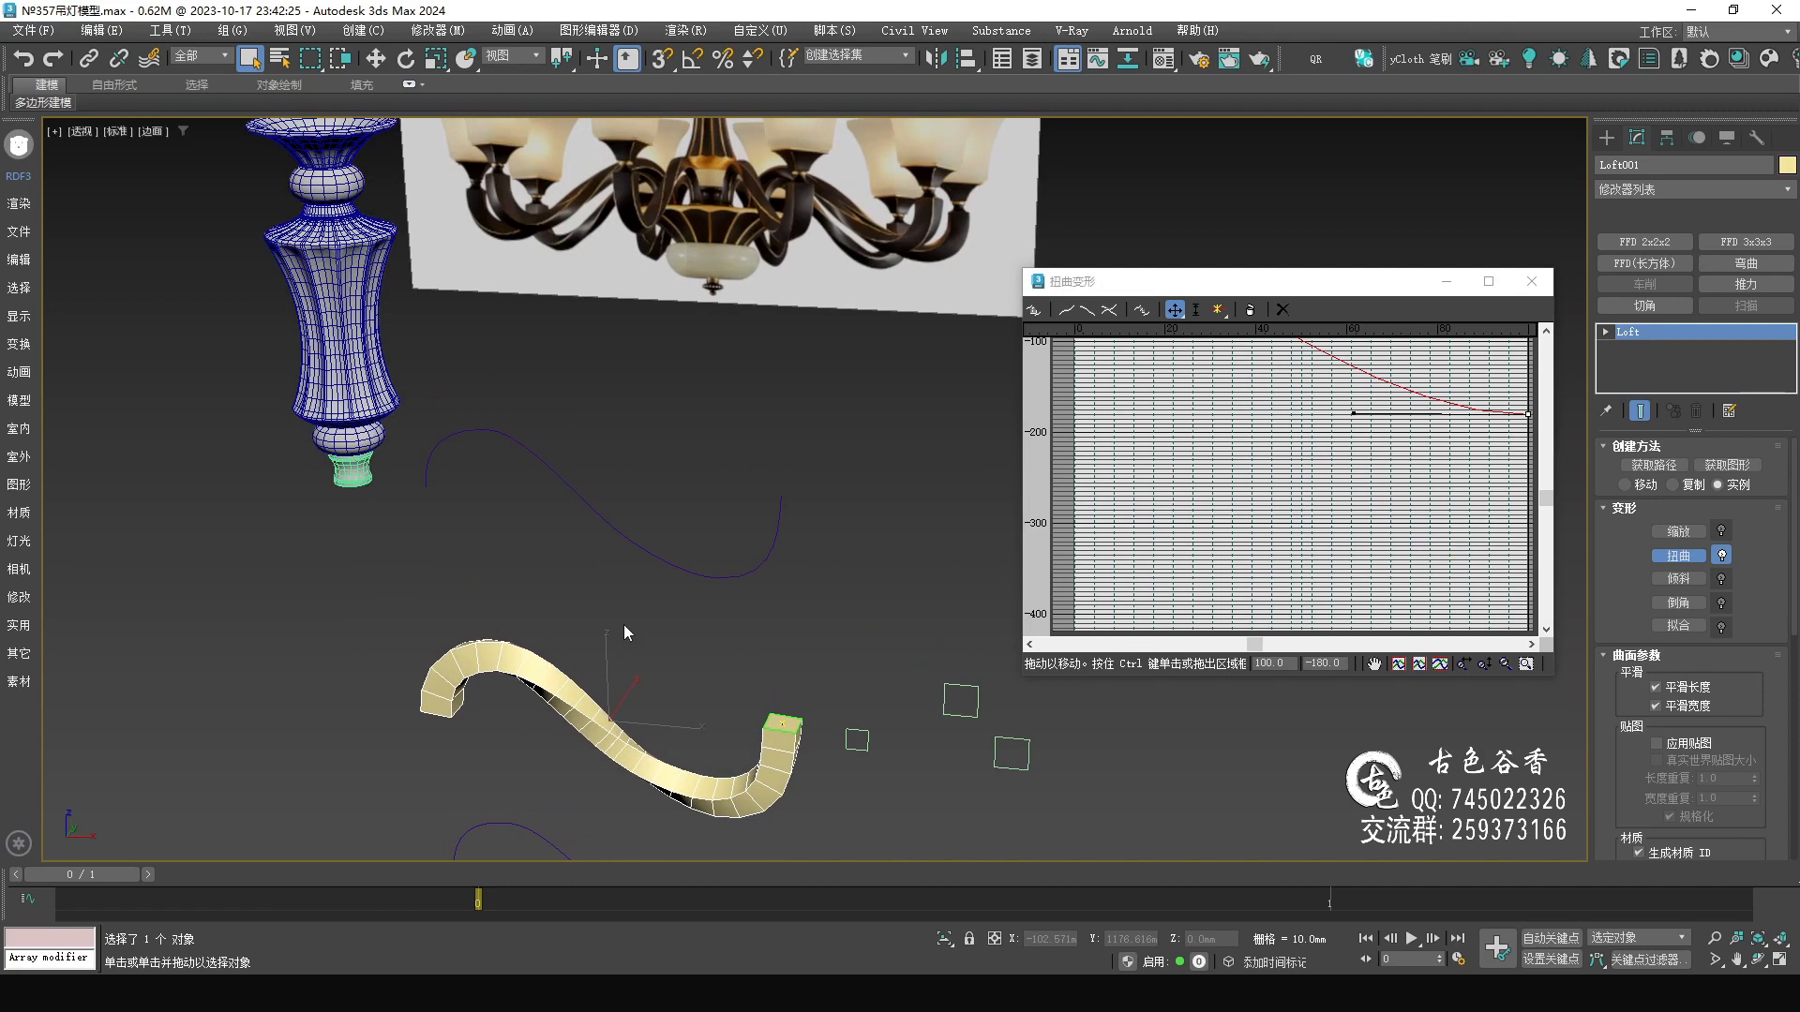
- Close the twist deformation graph and convert the lofted arm to an editable poly
mouse_move(628, 633)
middle_mouse_down()
mouse_move(632, 594)
mouse_move(728, 579)
mouse_move(722, 617)
mouse_move(655, 669)
mouse_move(654, 624)
middle_mouse_up()
left_click(1531, 281)
scroll(726, 658, "up", 3)
right_click(895, 595)
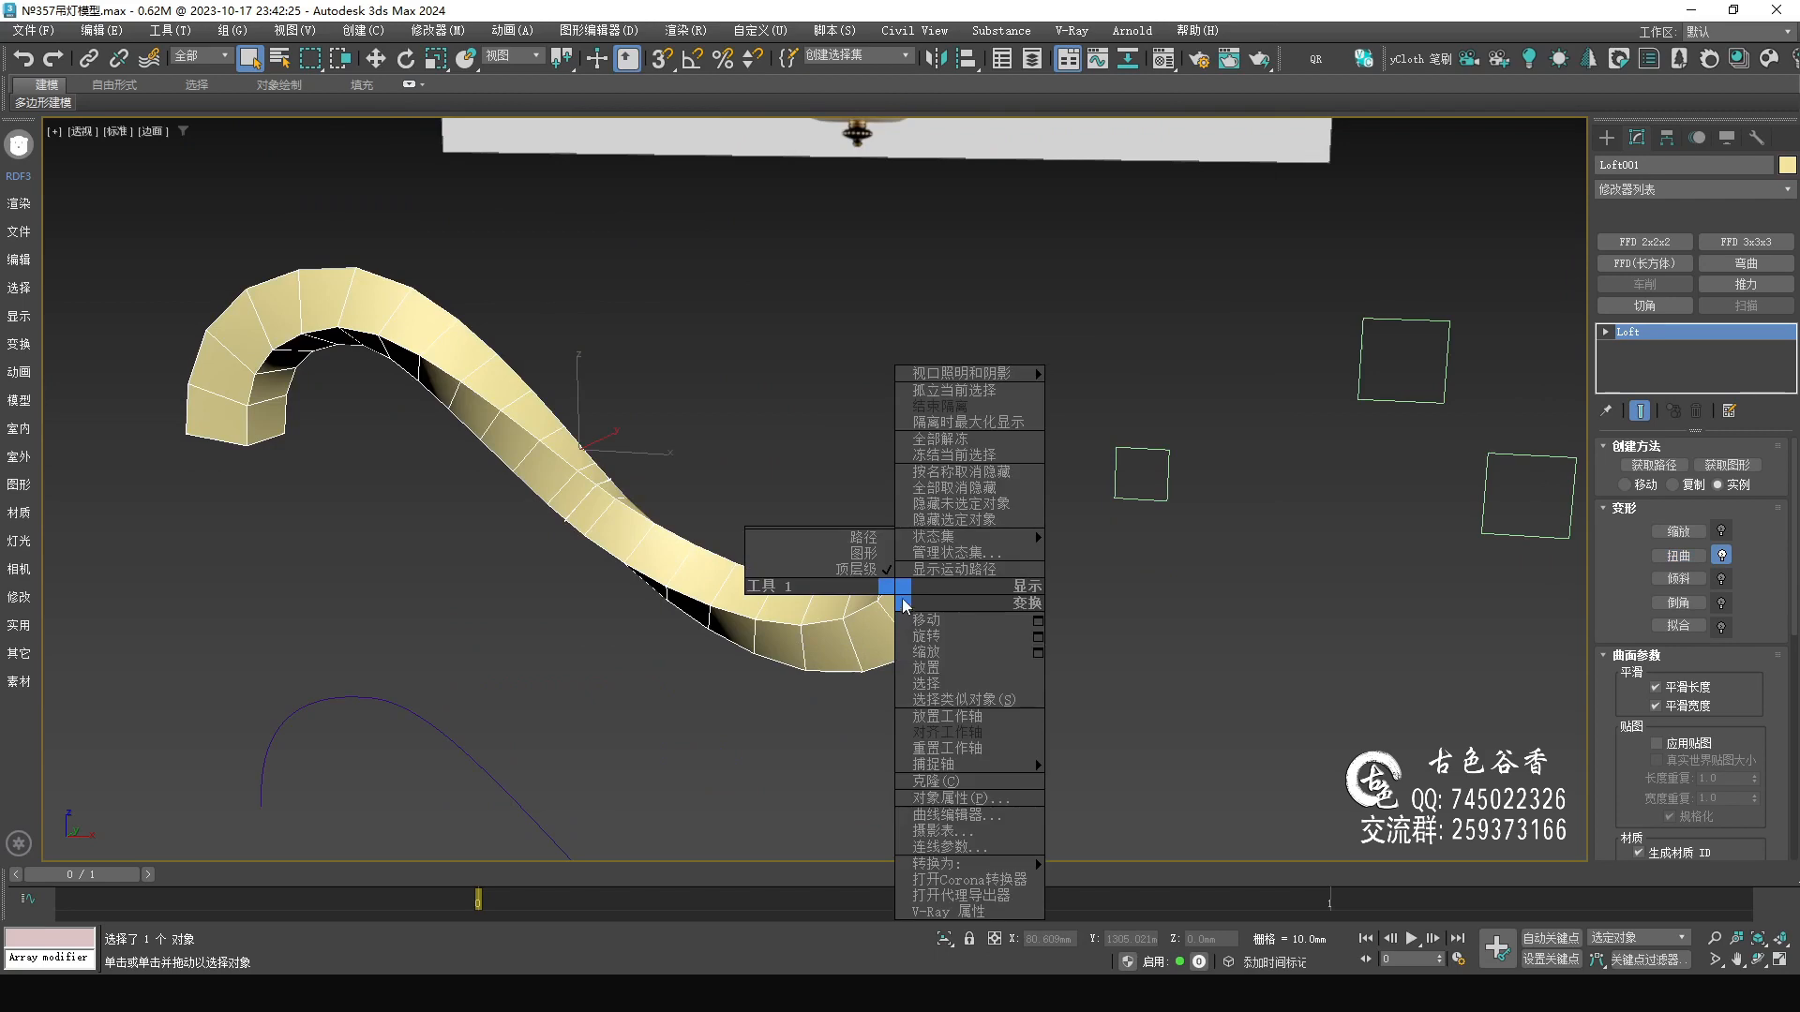
mouse_move(966, 864)
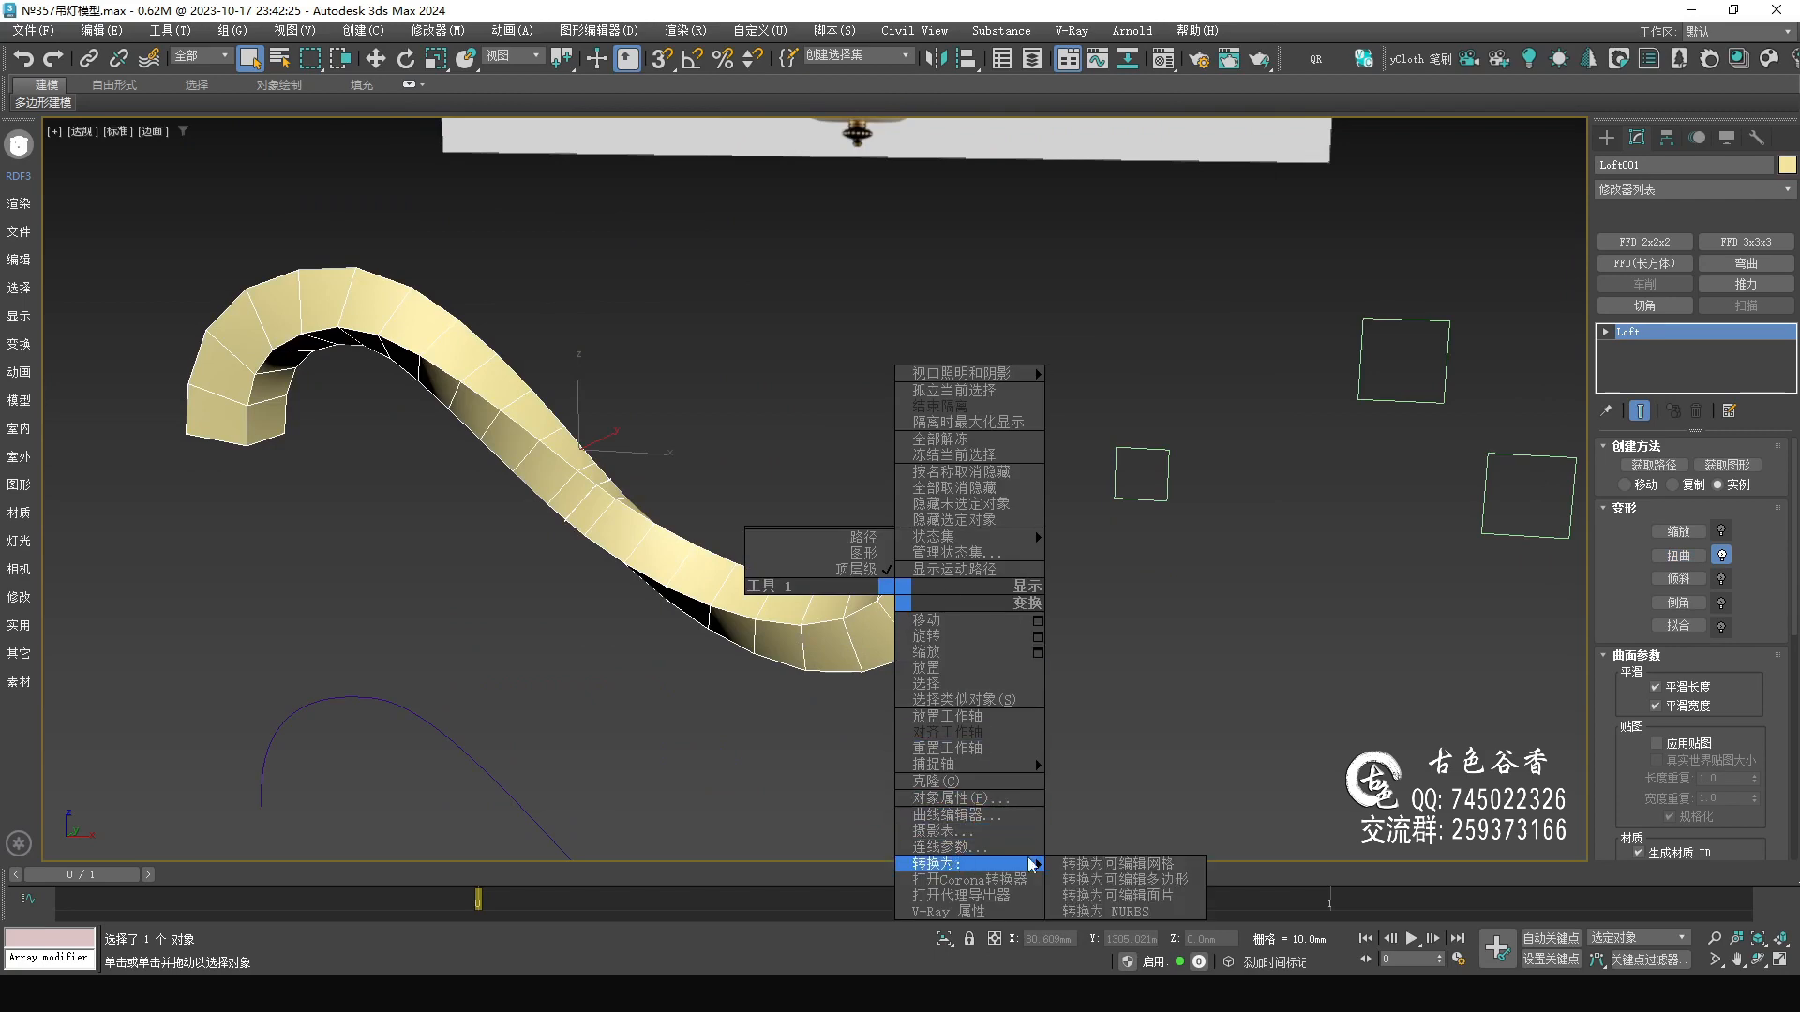
left_click(1123, 869)
- Examine the edge loops around the twisted middle section of the arm from several angles and from the front
middle_click_drag(1110, 858, 983, 637, "alt")
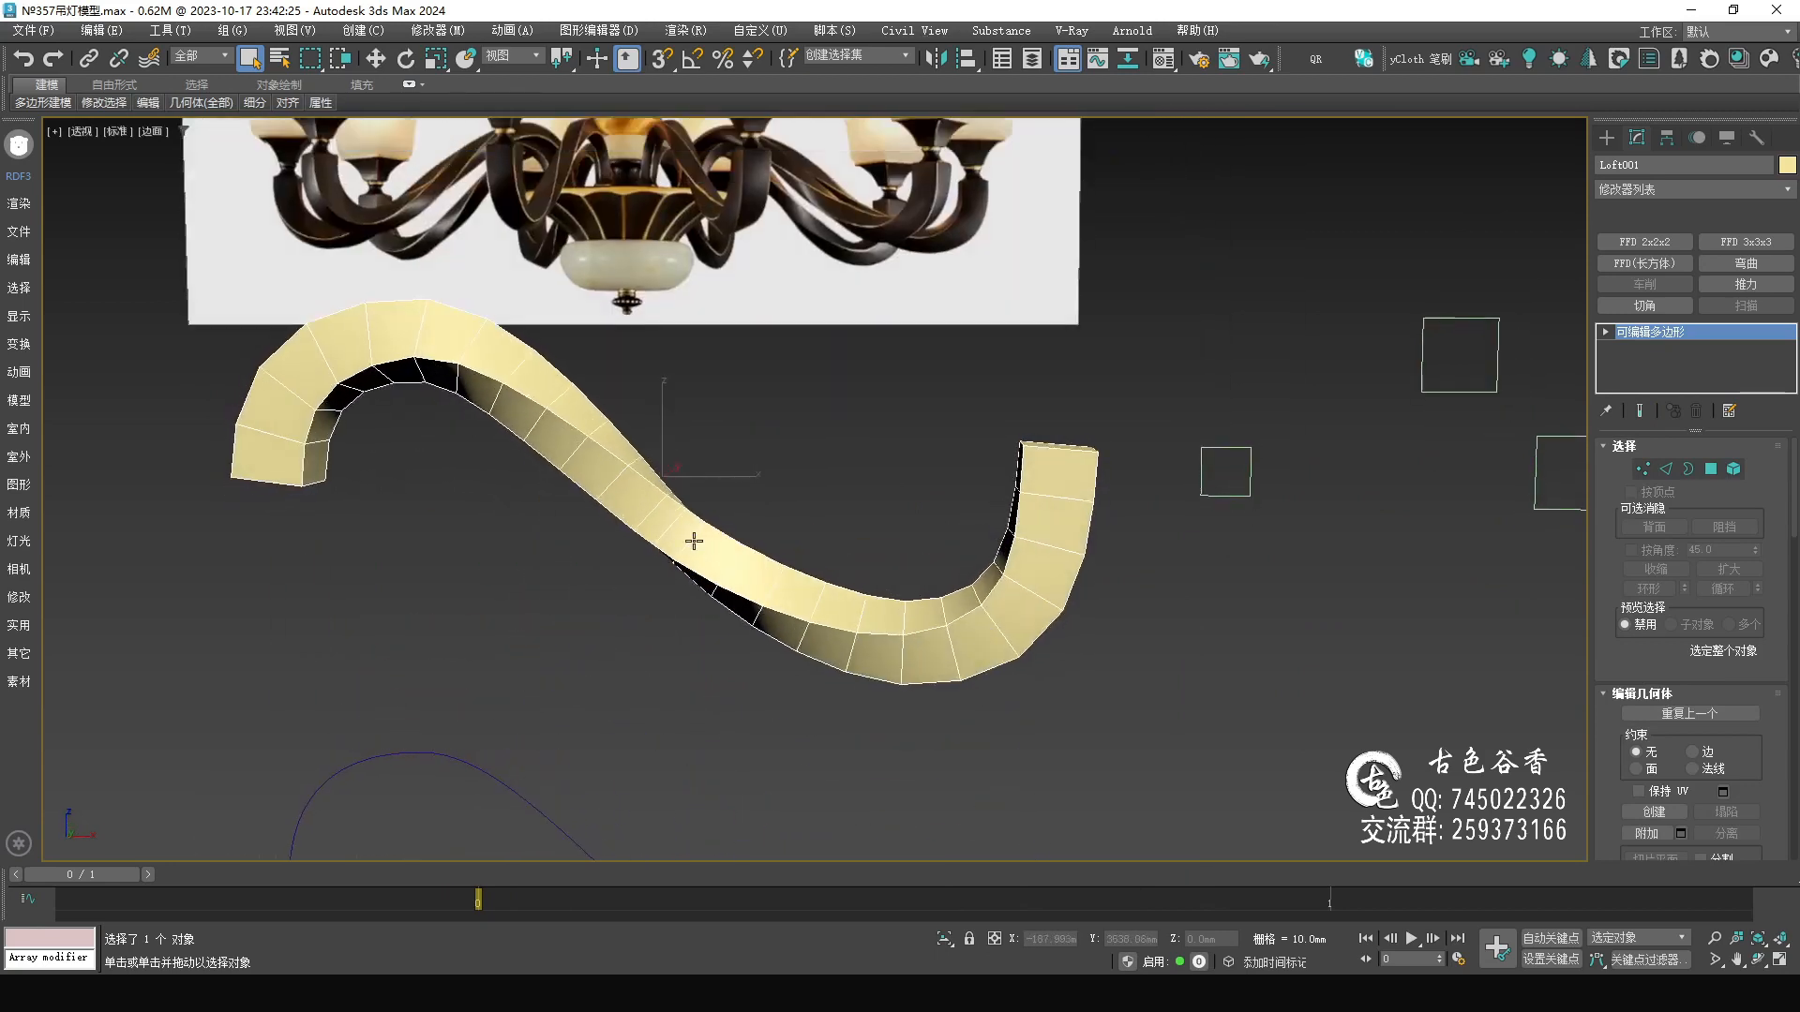
scroll(687, 527, "up", 5)
key("2")
double_click(671, 514)
scroll(699, 535, "up", 3)
scroll(713, 560, "down", 3)
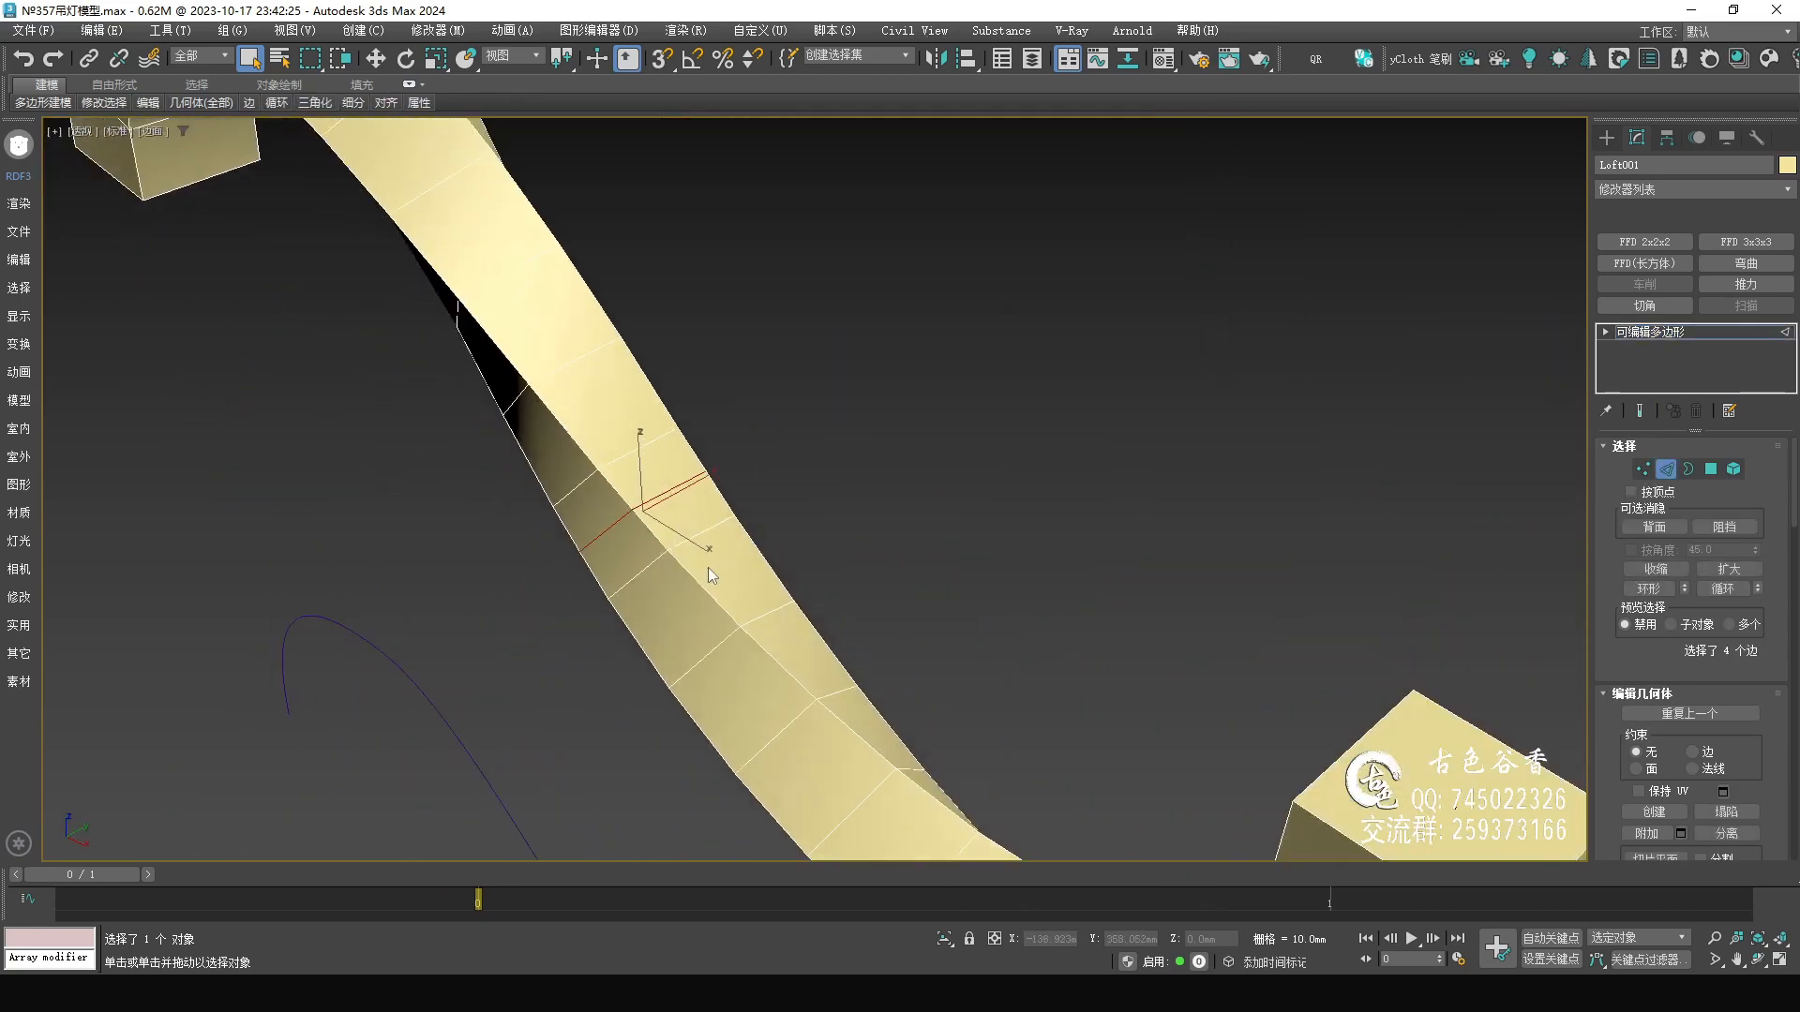
left_click(707, 566)
scroll(727, 568, "down", 3)
middle_click_drag(732, 569, 752, 544, "alt")
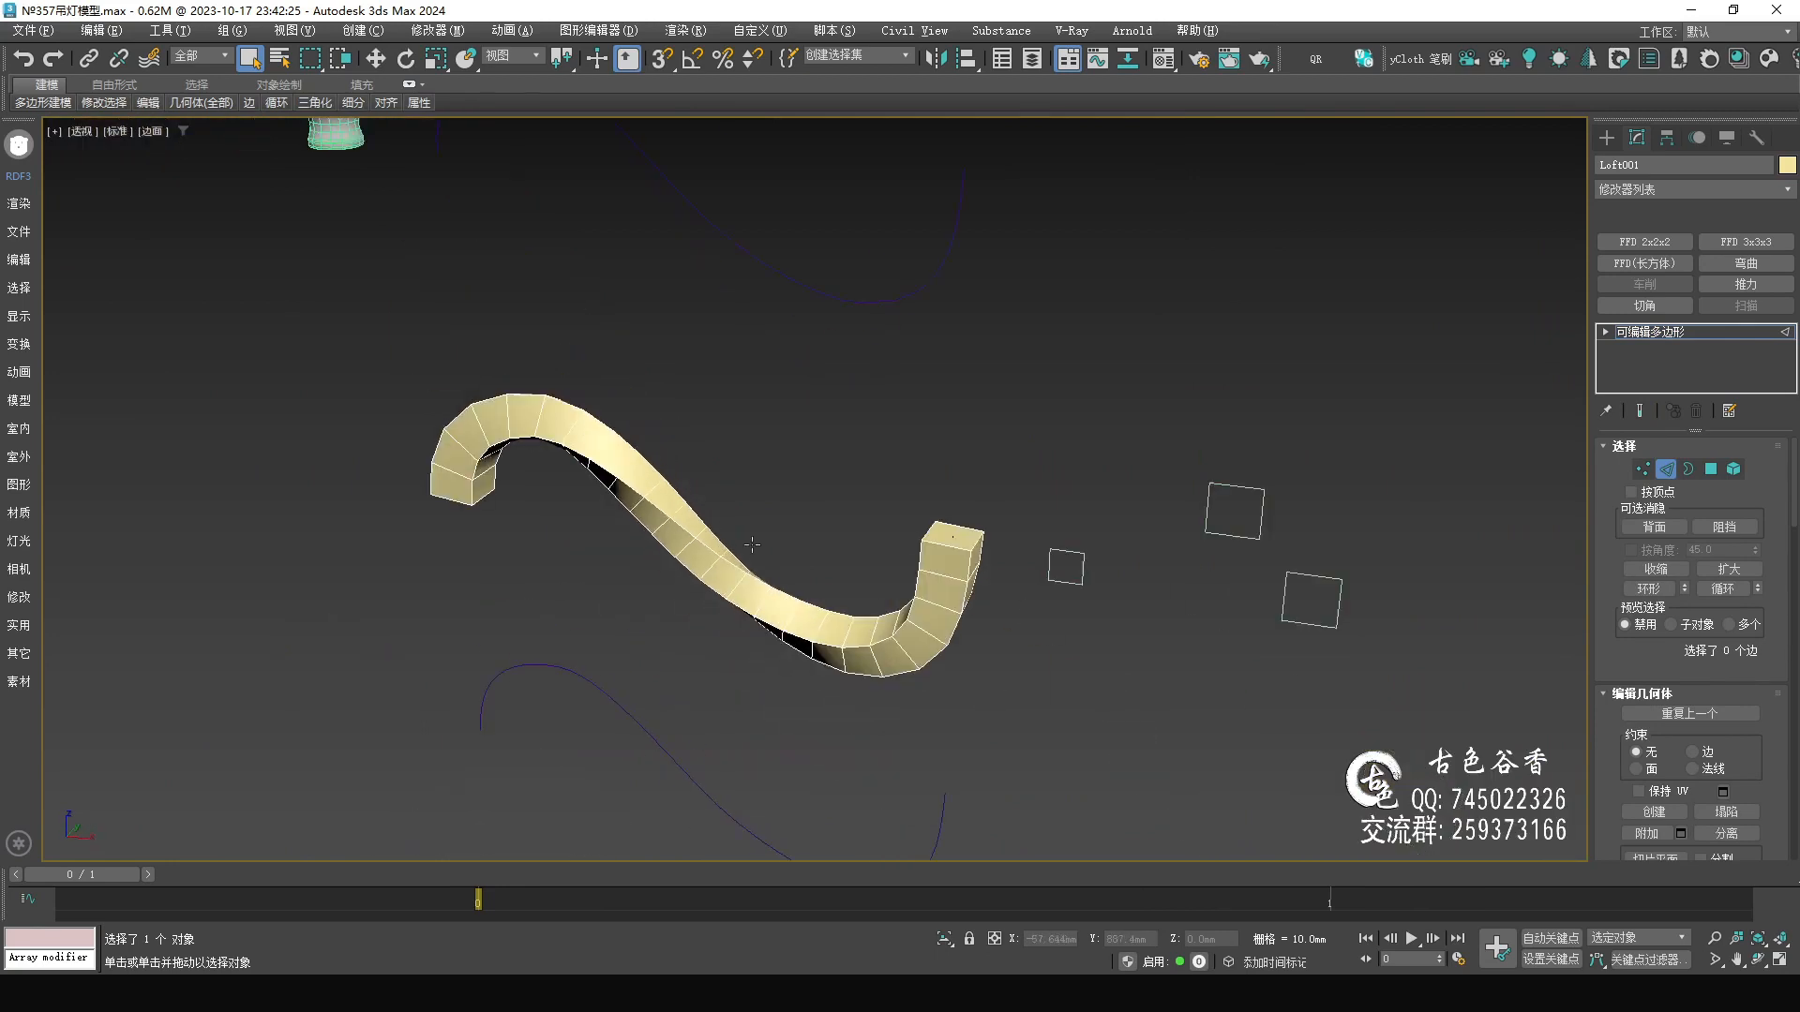
middle_click_drag(891, 586, 806, 579, "alt")
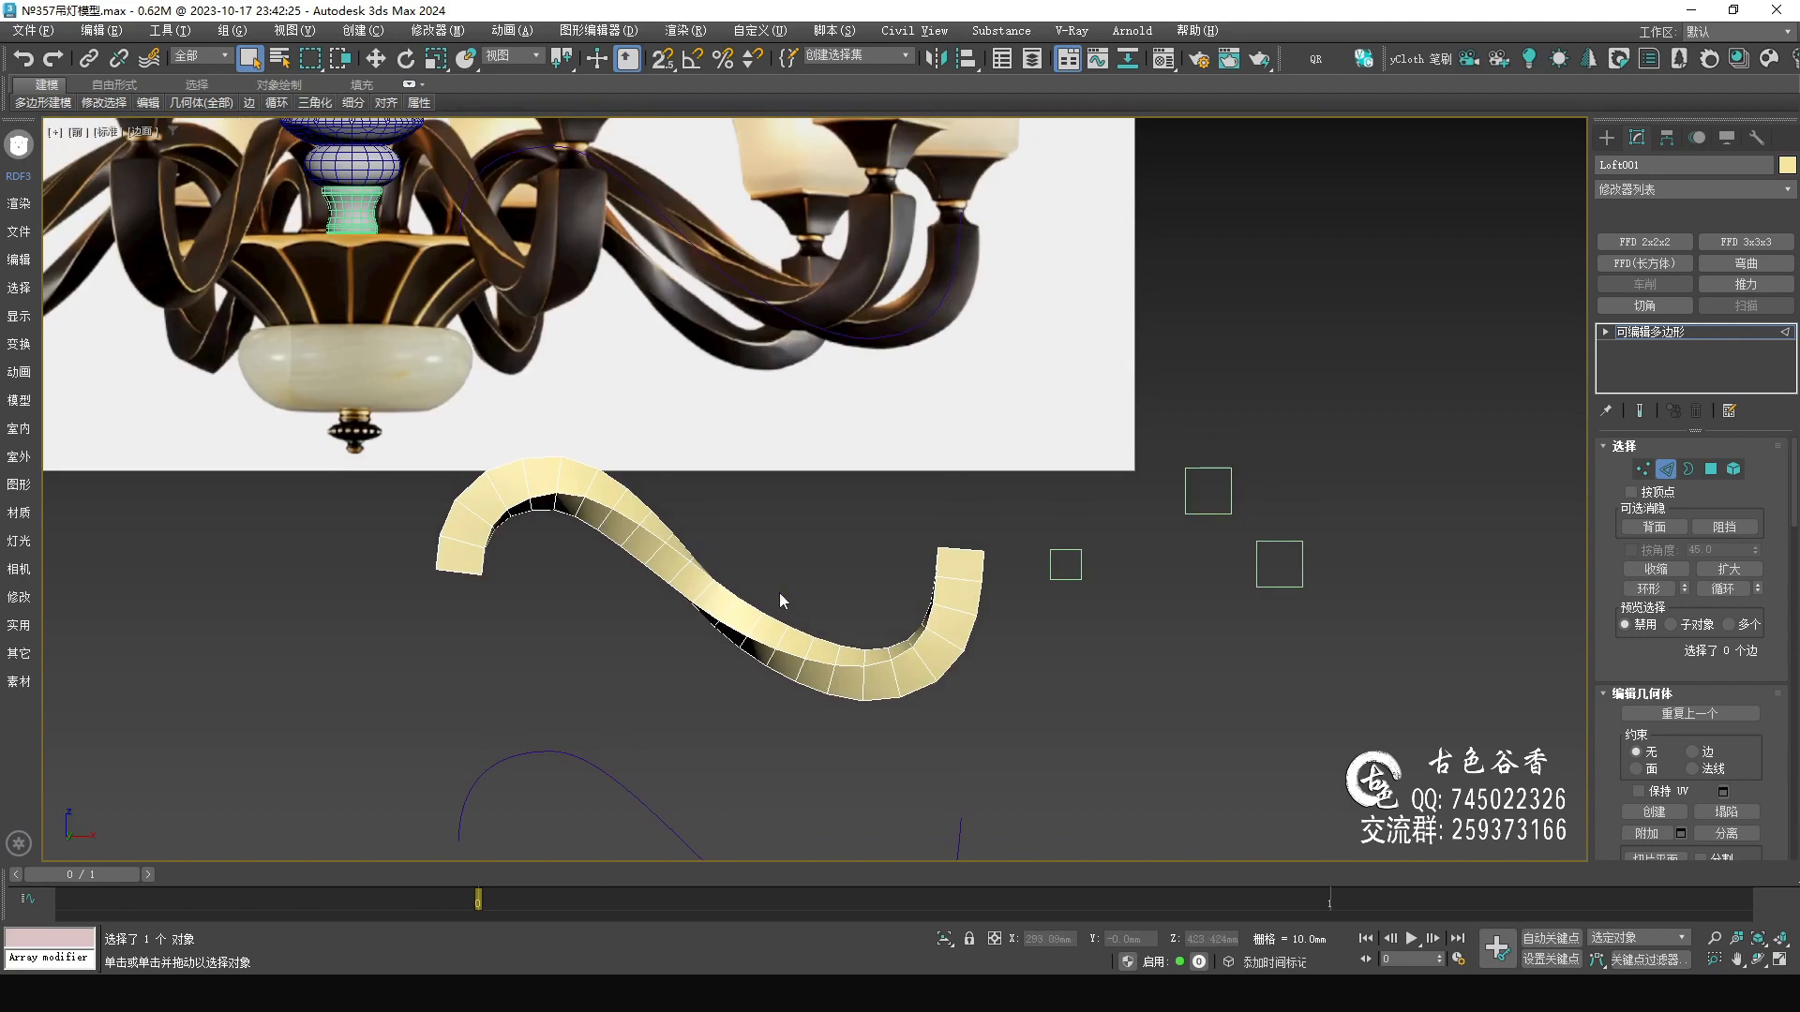
- Move the whole arm up about 215 mm so it lies over the curved arm in the reference image
double_click(673, 558)
key("w")
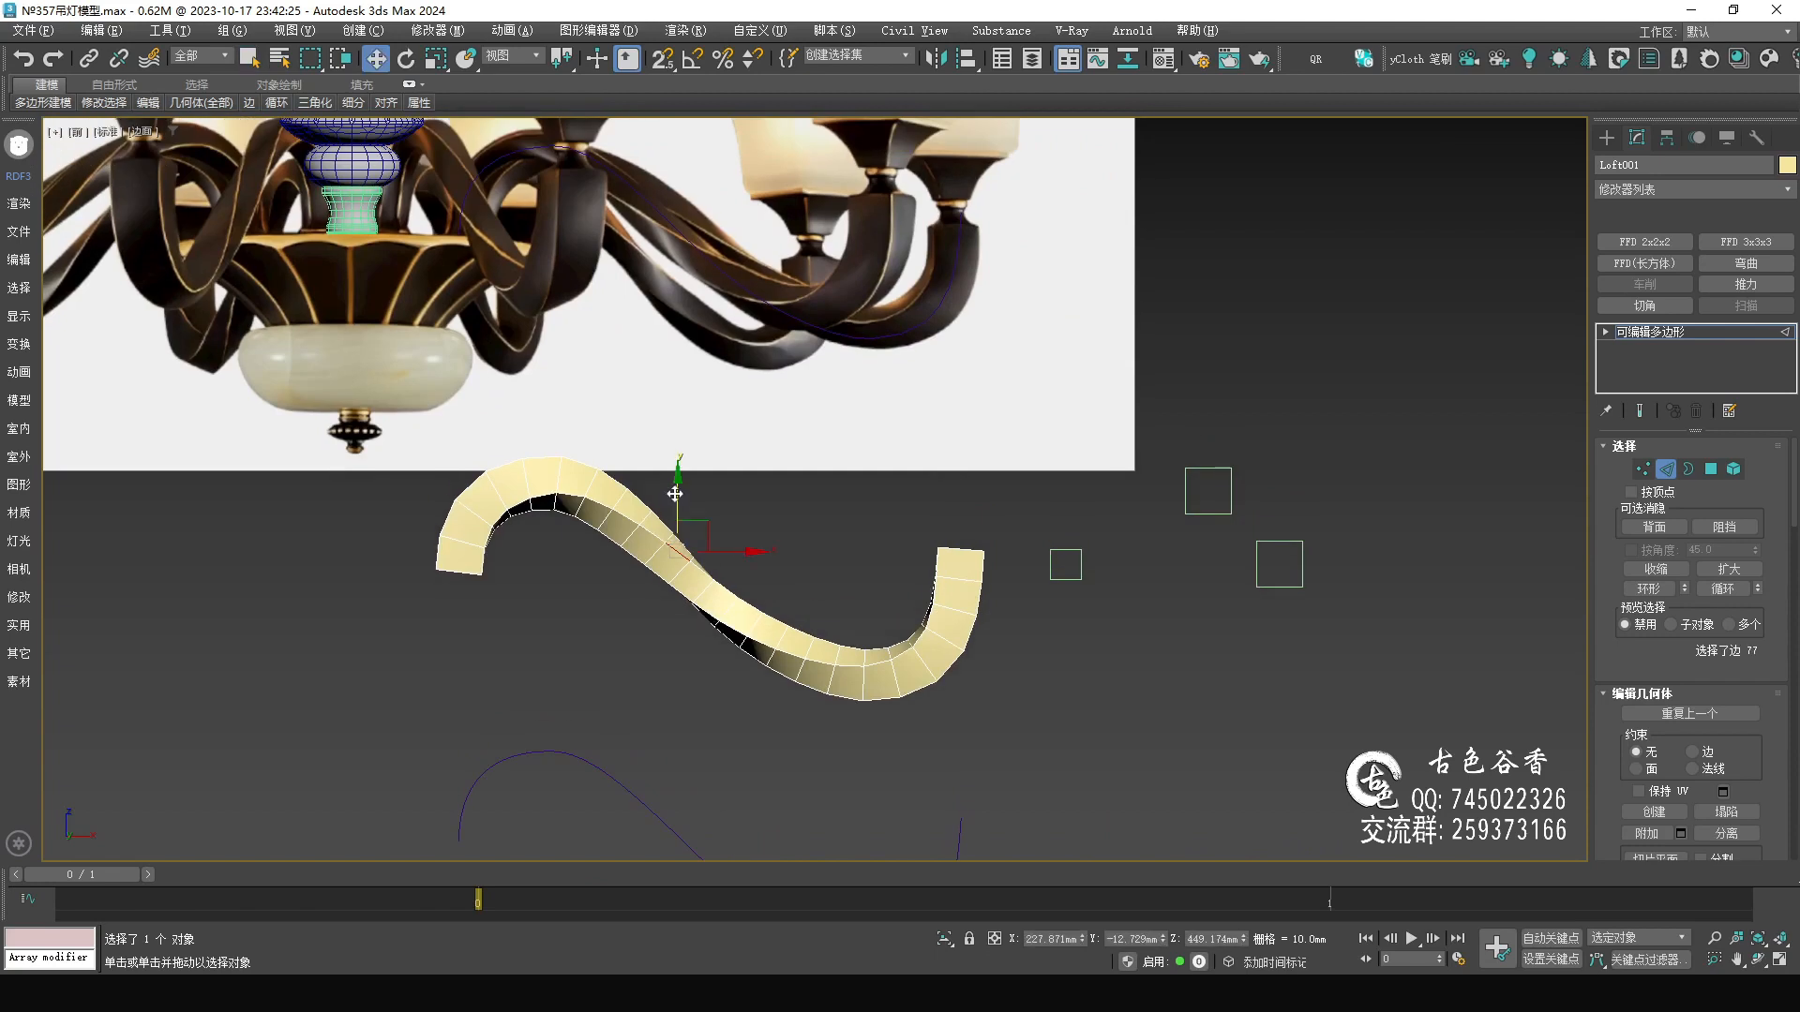
left_click(1646, 332)
left_click_drag(711, 505, 734, 175)
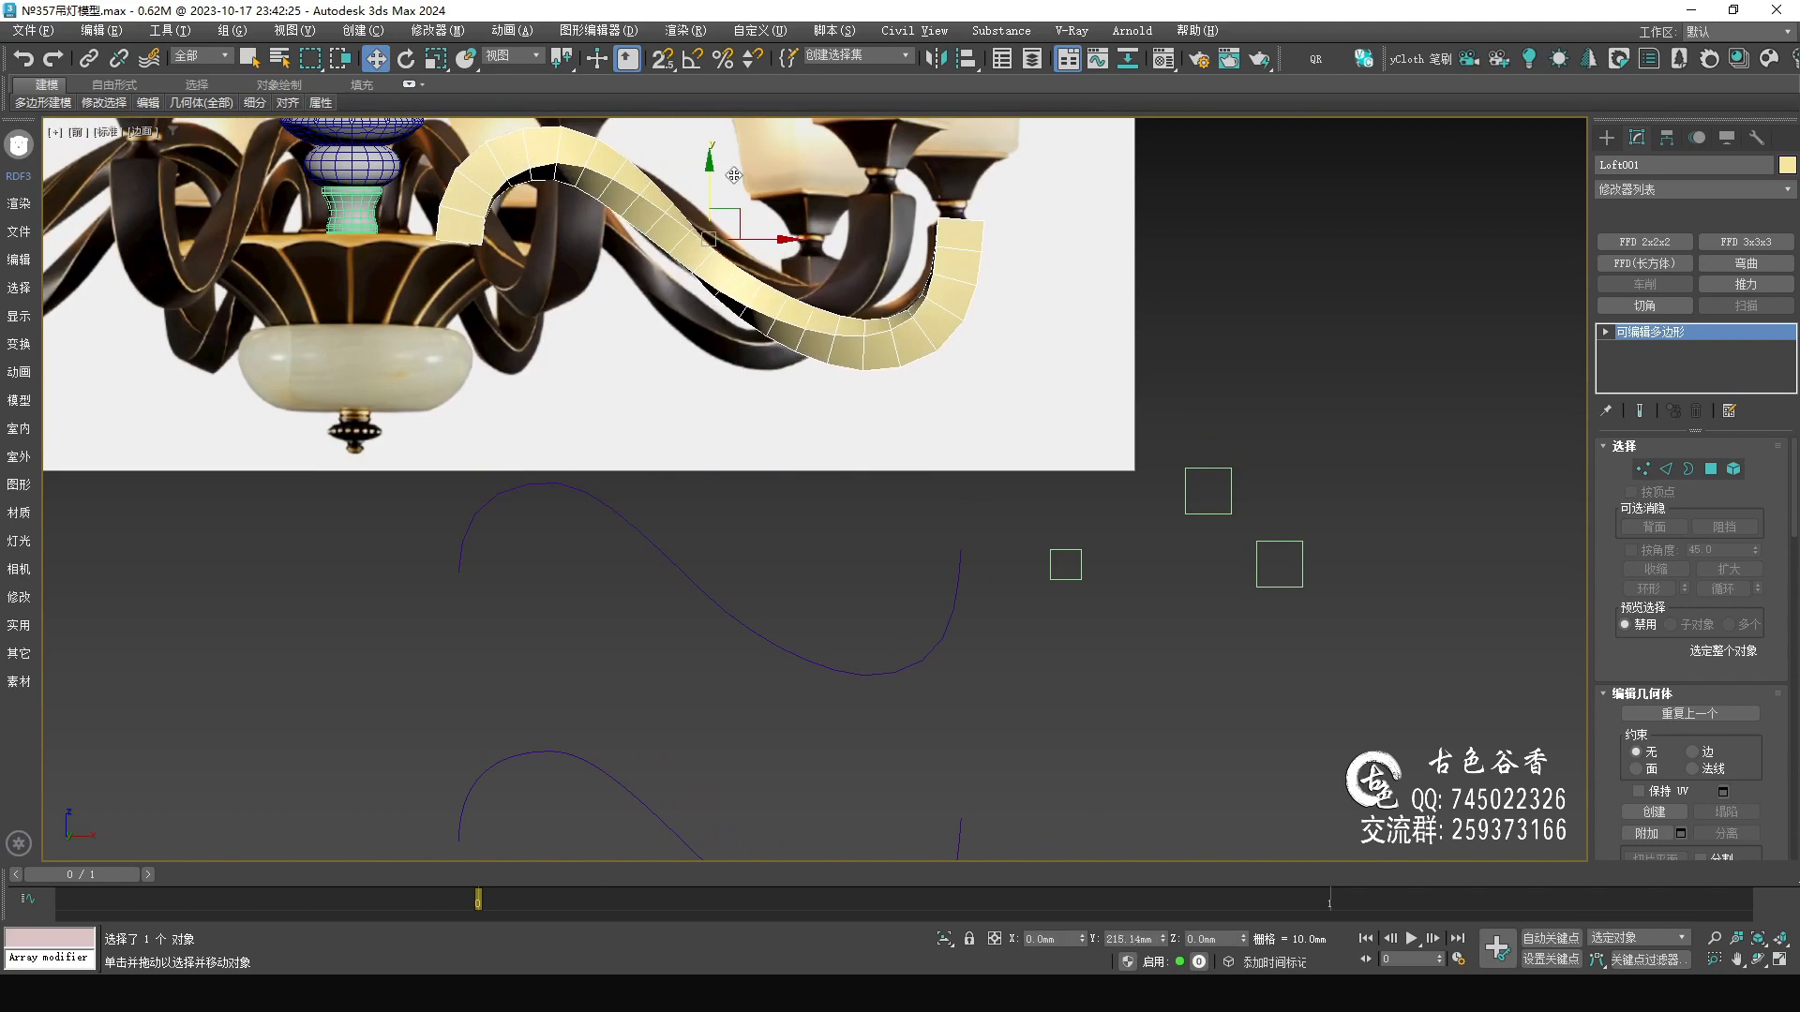
- Select the four vertices at the arm's outer end and rotate them until the end face is horizontal
scroll(928, 428, "up", 8)
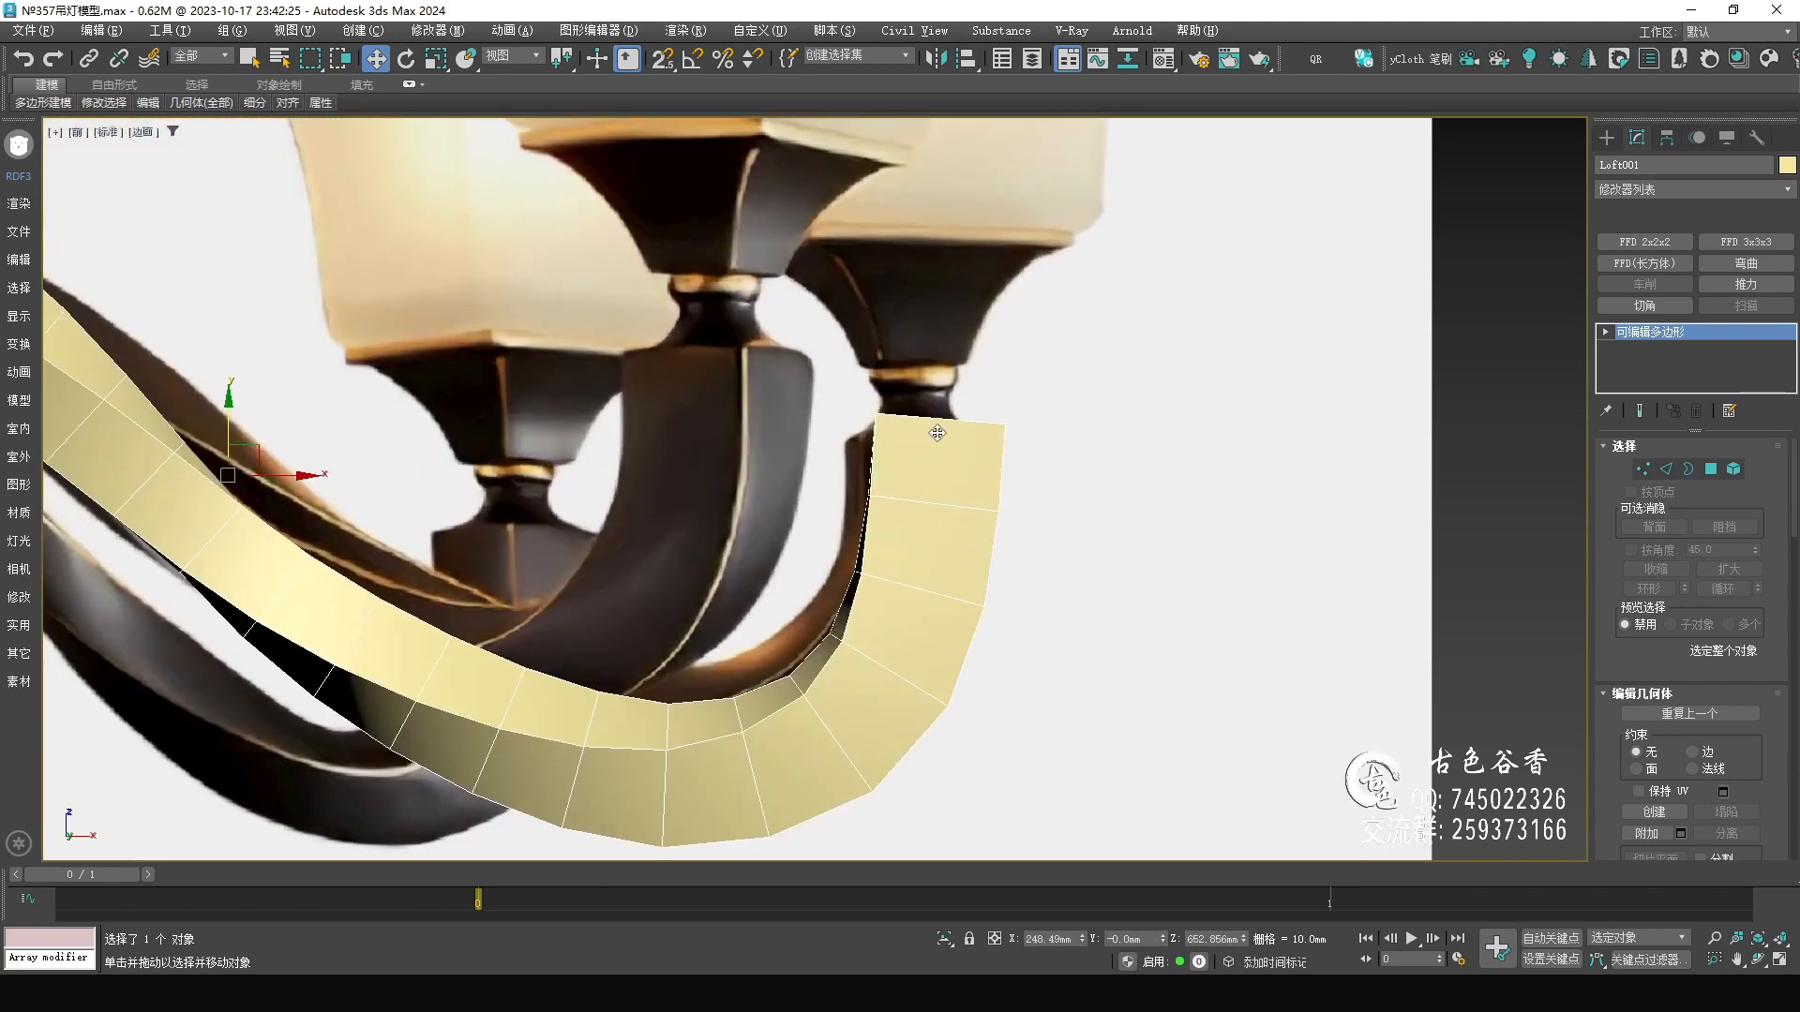
key("1")
left_click_drag(774, 345, 999, 397)
scroll(1010, 450, "up", 3)
key("e")
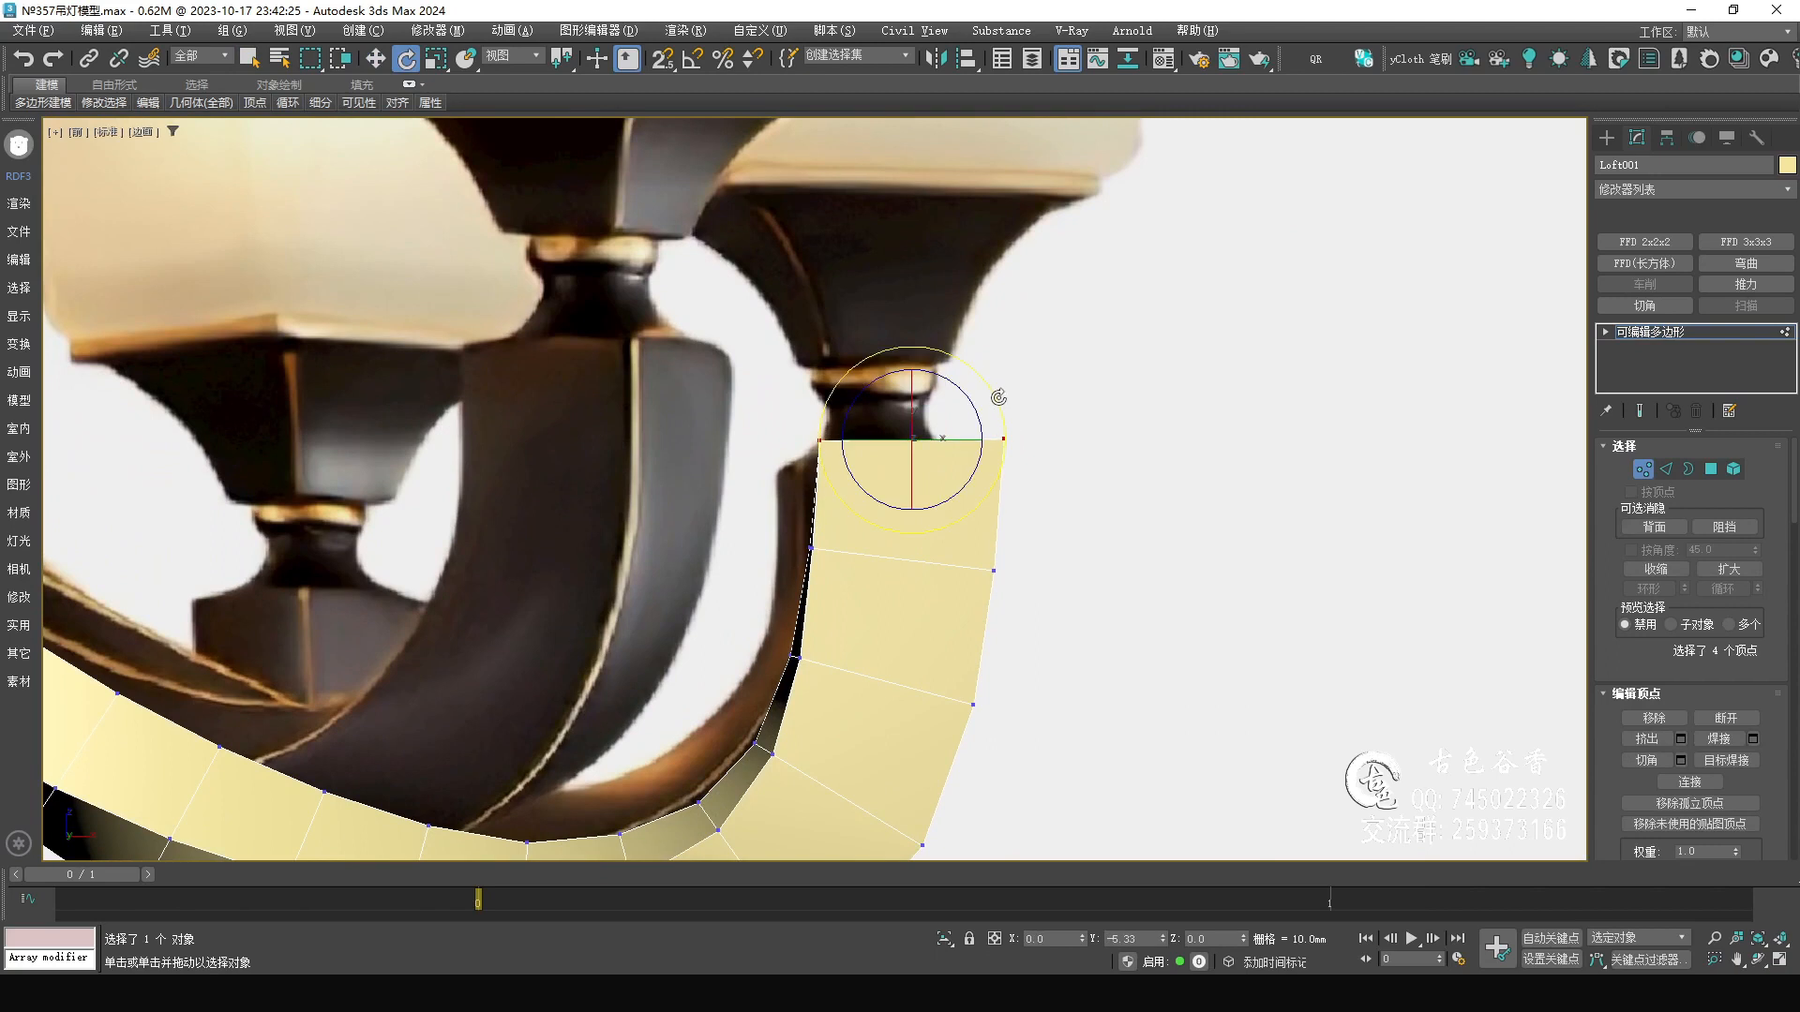
- Select the four vertices at the arm's inner end and make them planar along Z
scroll(998, 398, "down", 5)
scroll(375, 506, "up", 2)
scroll(376, 508, "up", 2)
left_click_drag(380, 487, 609, 607)
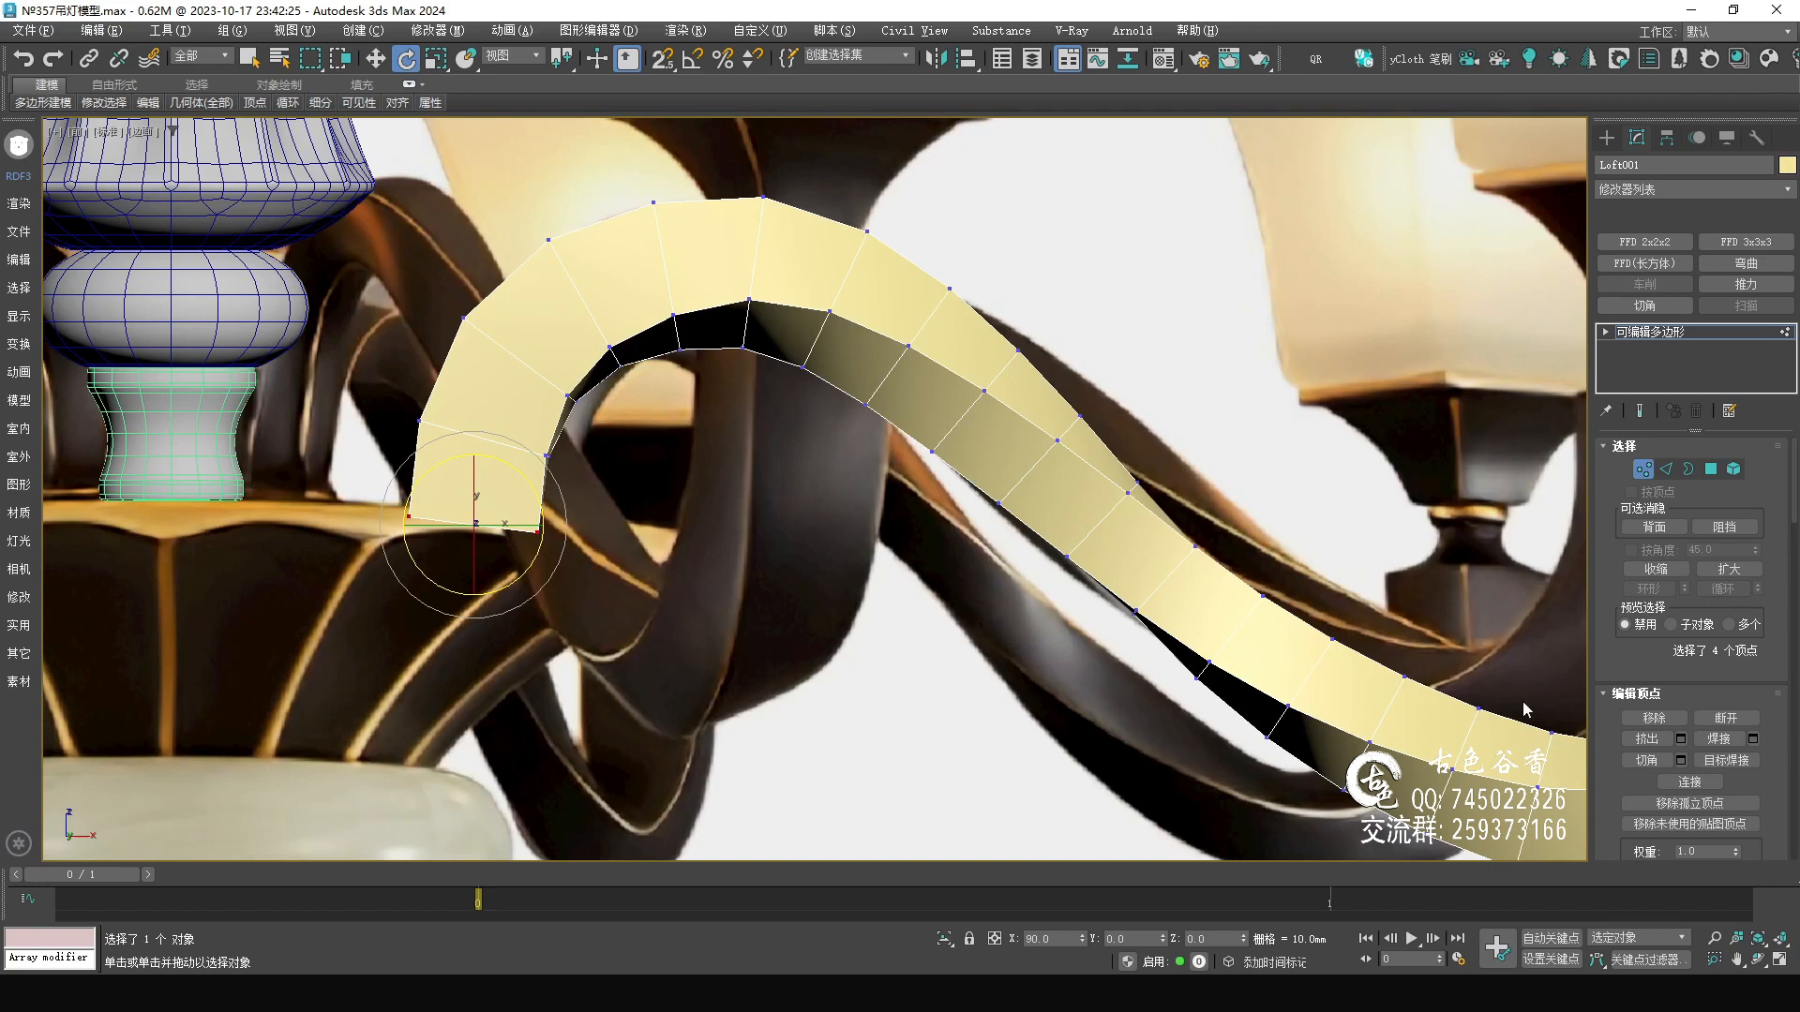
scroll(1676, 665, "down", 5)
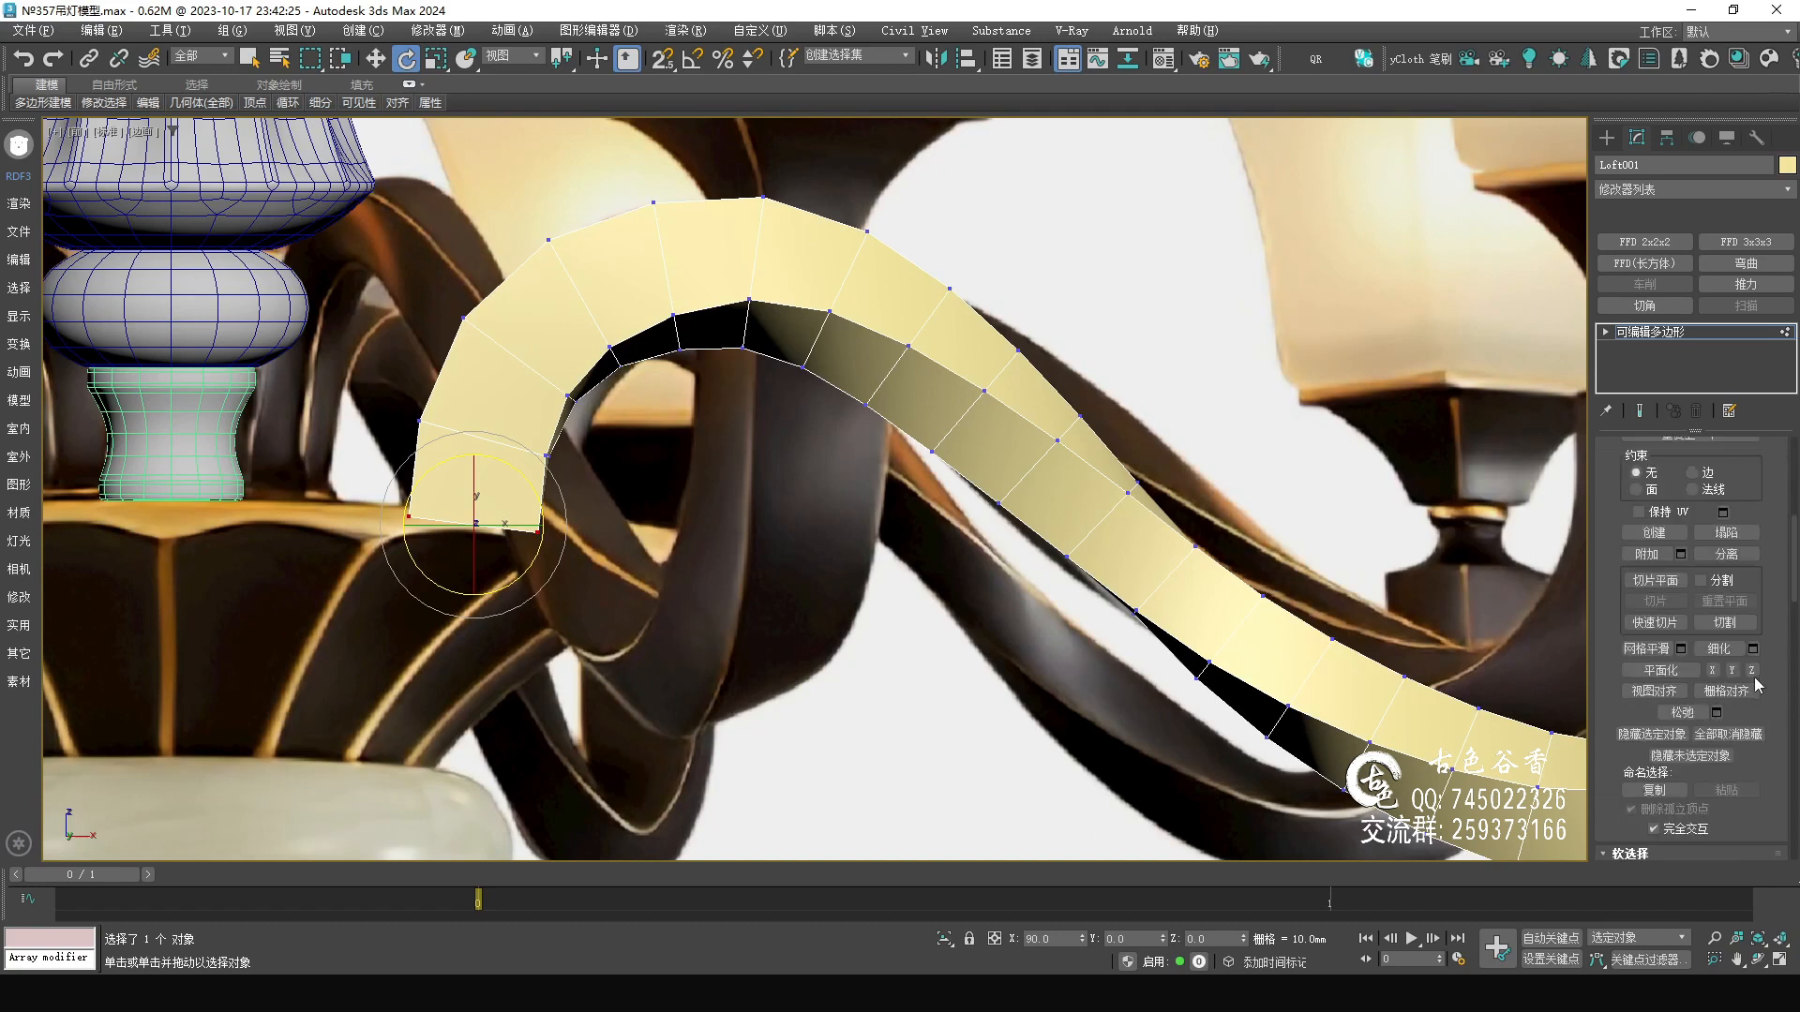
left_click(1752, 671)
- Return to the perspective view and select the cap polygon on the arm's outer end
key("alt+w")
middle_click(1284, 673)
key("alt+w")
key("z")
scroll(1015, 532, "down", 5)
middle_click_drag(1114, 664, 1014, 591, "alt")
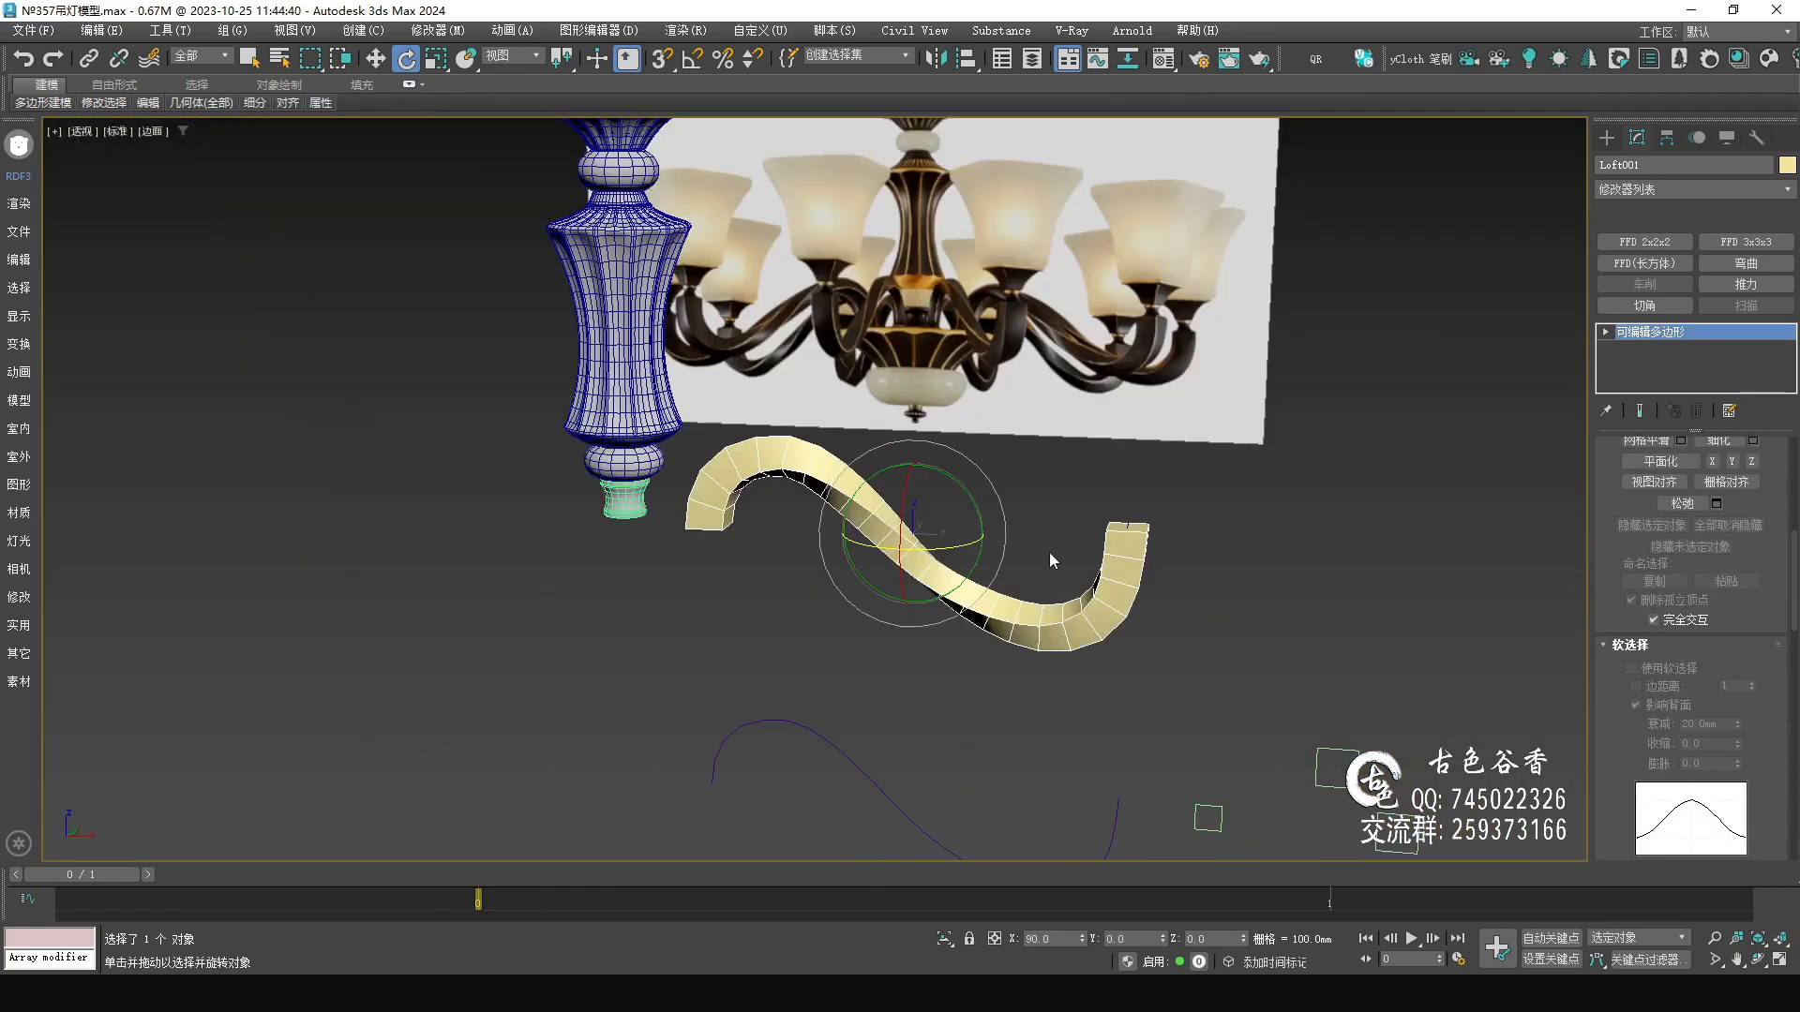
scroll(1055, 567, "up", 5)
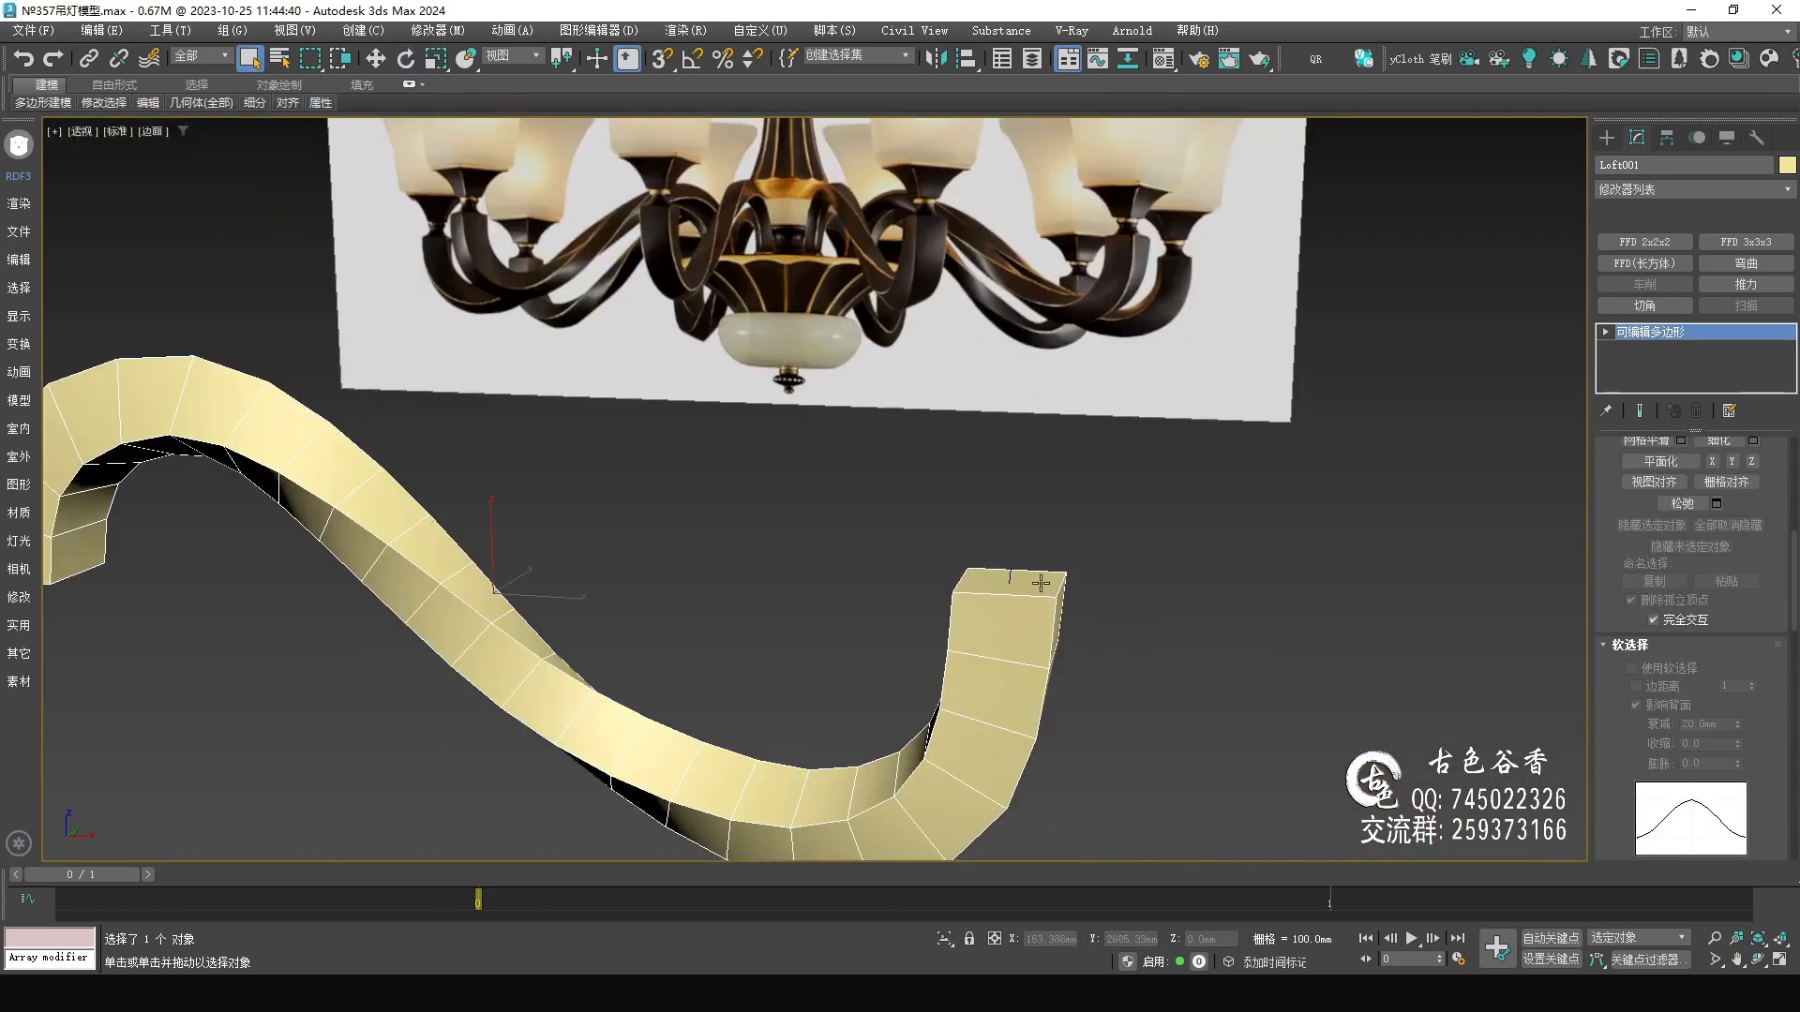
key("4")
left_click(1013, 583)
mouse_move(1031, 575)
middle_mouse_down("alt")
mouse_move(1057, 608)
mouse_move(1065, 572)
middle_mouse_up("alt")
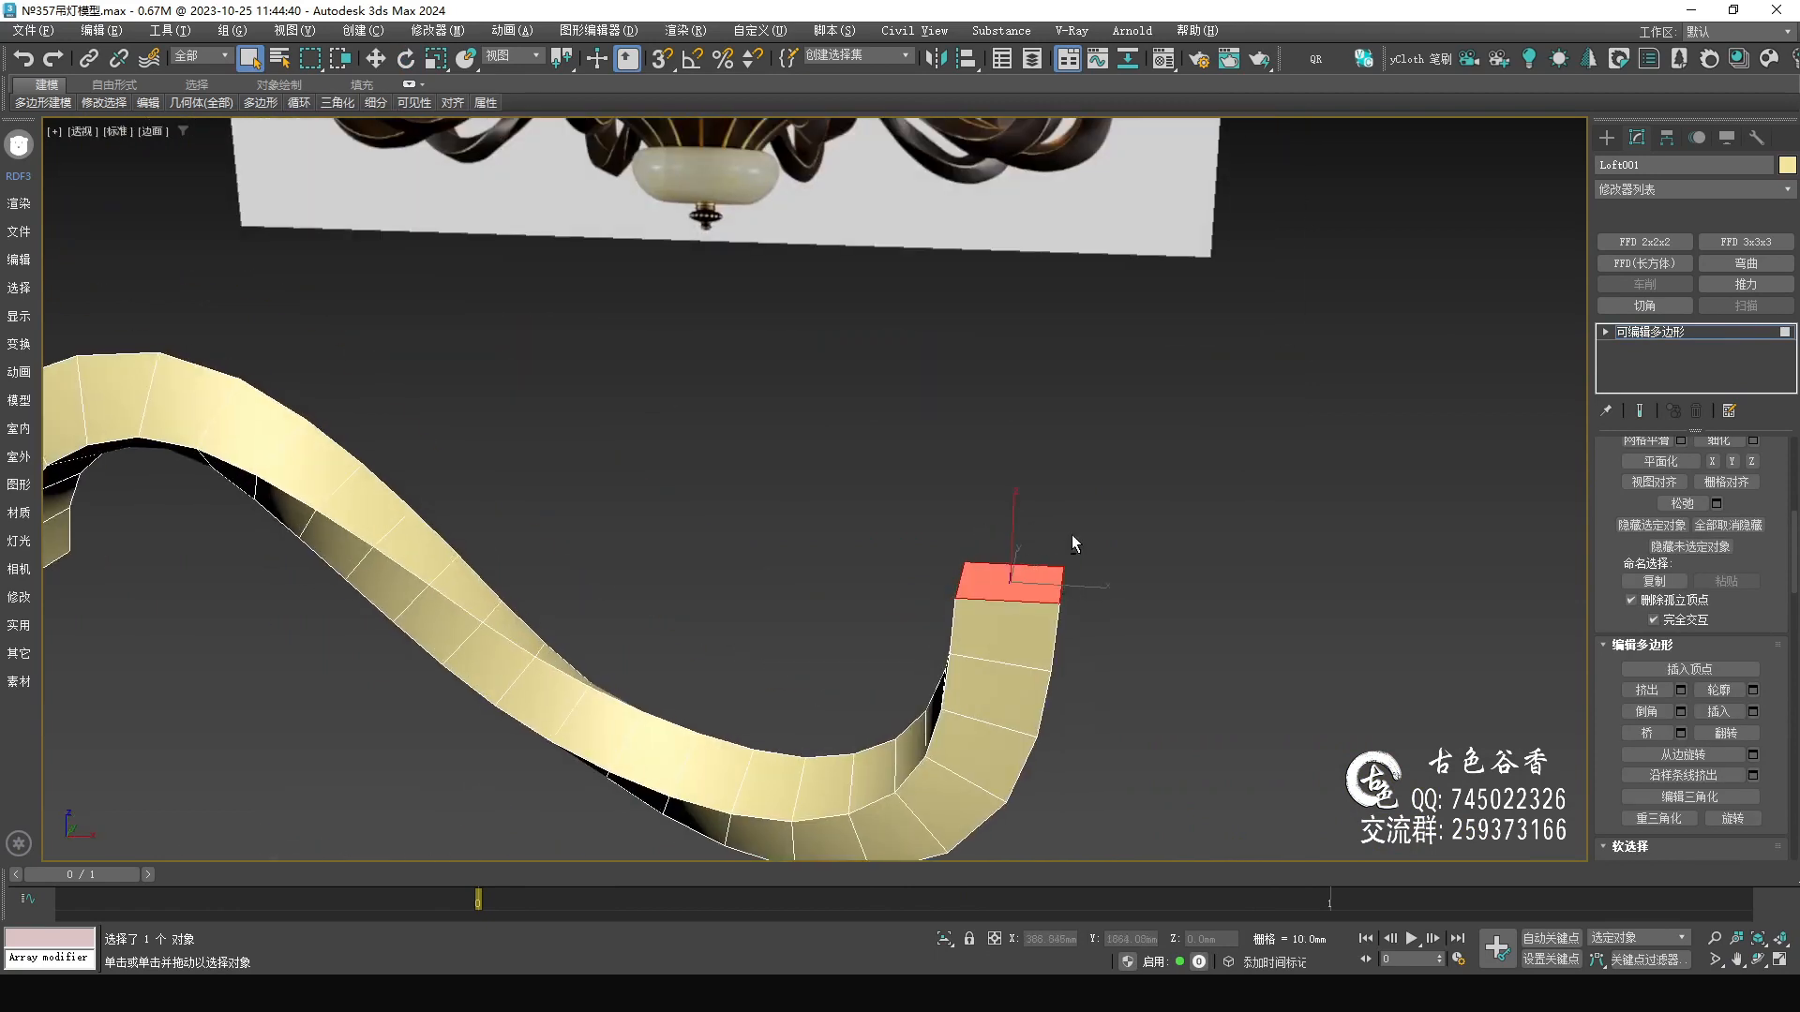
- Examine in the front view how the arm's outer end meets the lamp holder neck in the reference image
key("alt+w")
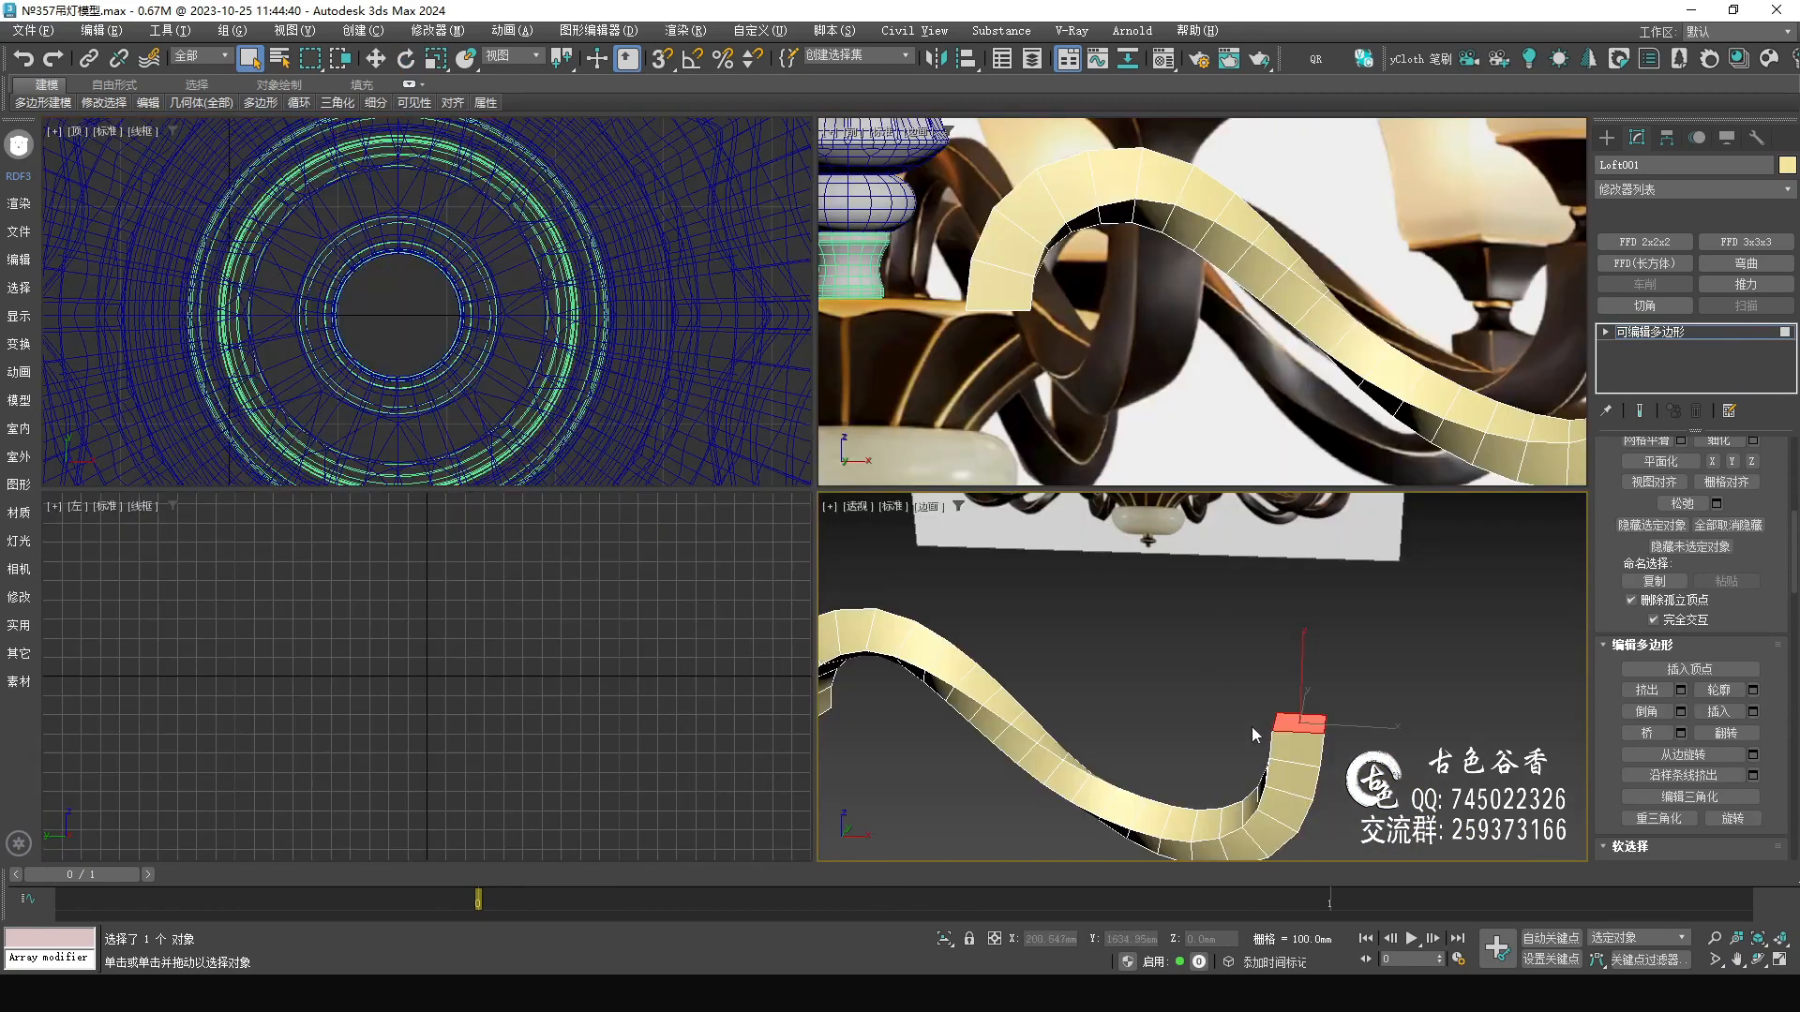
middle_click_drag(1413, 313, 1216, 330)
key("alt+w")
middle_click_drag(1200, 466, 992, 463)
mouse_move(931, 369)
left_mouse_down()
mouse_move(961, 387)
mouse_move(1076, 379)
mouse_move(1018, 323)
left_mouse_up()
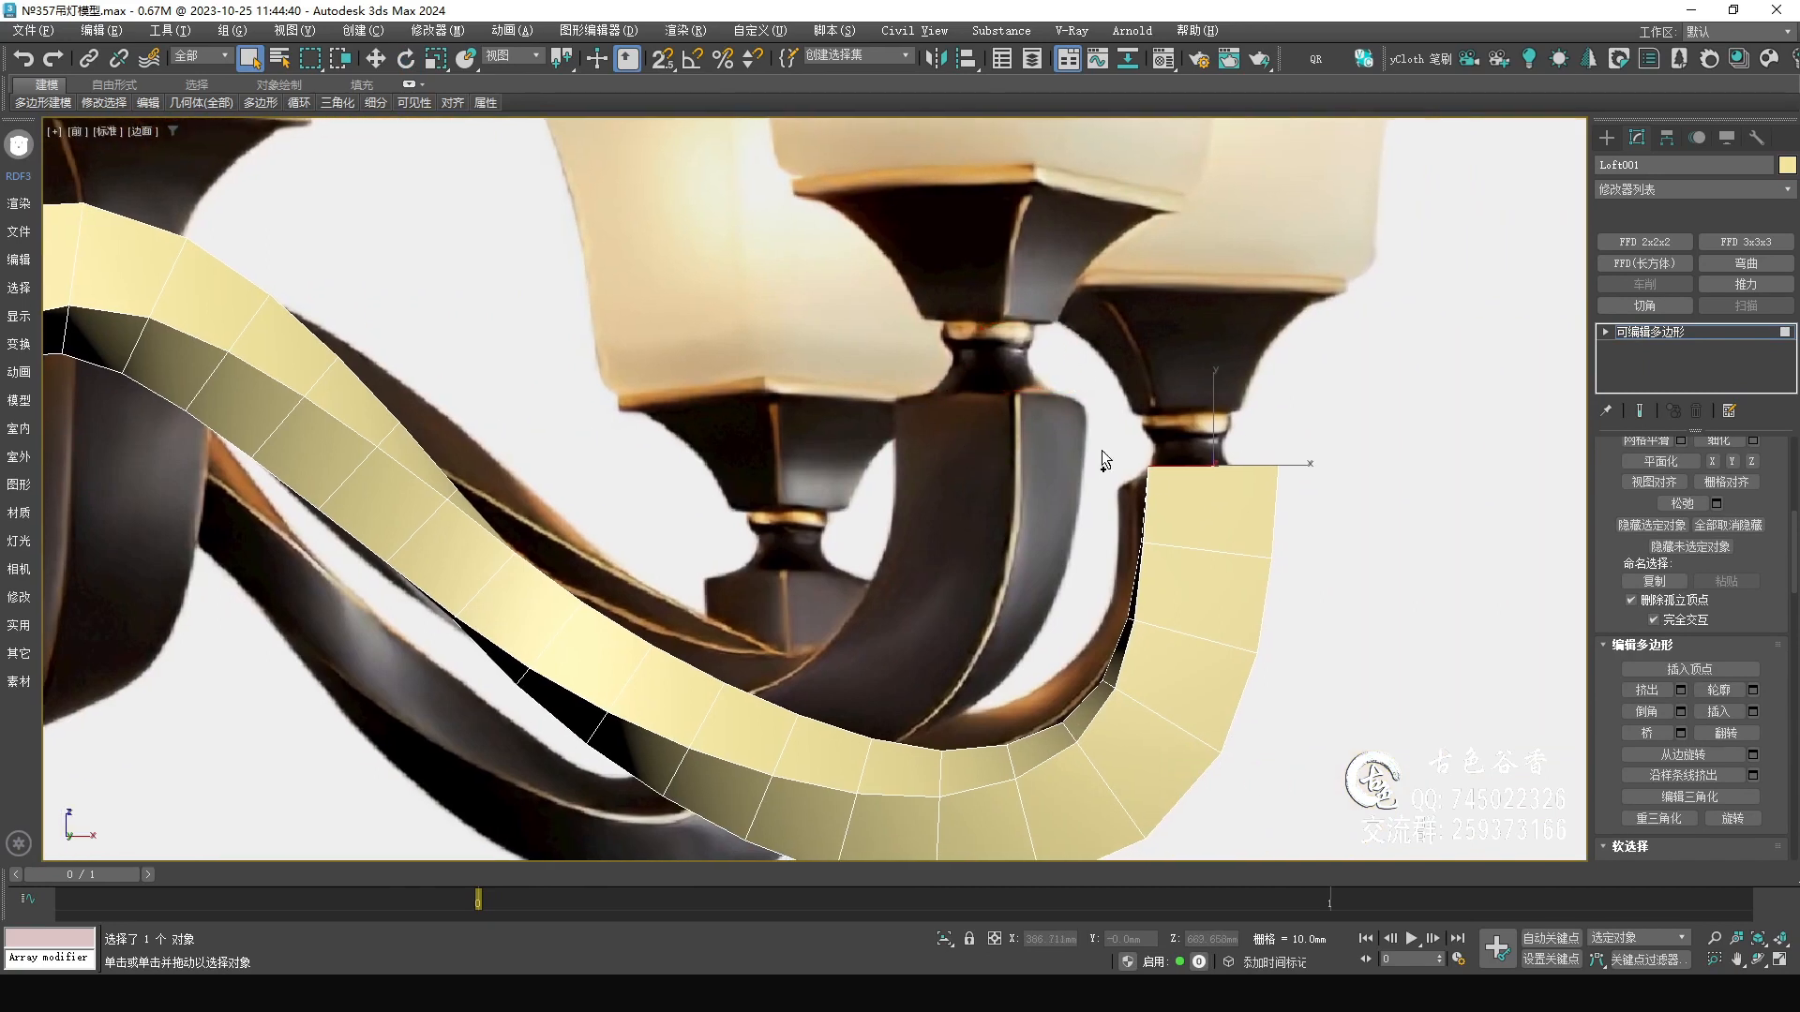
key("Escape")
middle_click_drag(1212, 514, 1044, 459)
scroll(1044, 459, "down", 2)
middle_click_drag(1149, 591, 1020, 627)
- Select the ring of cross edges along the arm and connect them with a central lengthwise edge loop
key("p")
key("2")
left_click(1007, 611)
key("alt+r")
scroll(1008, 608, "down", 5)
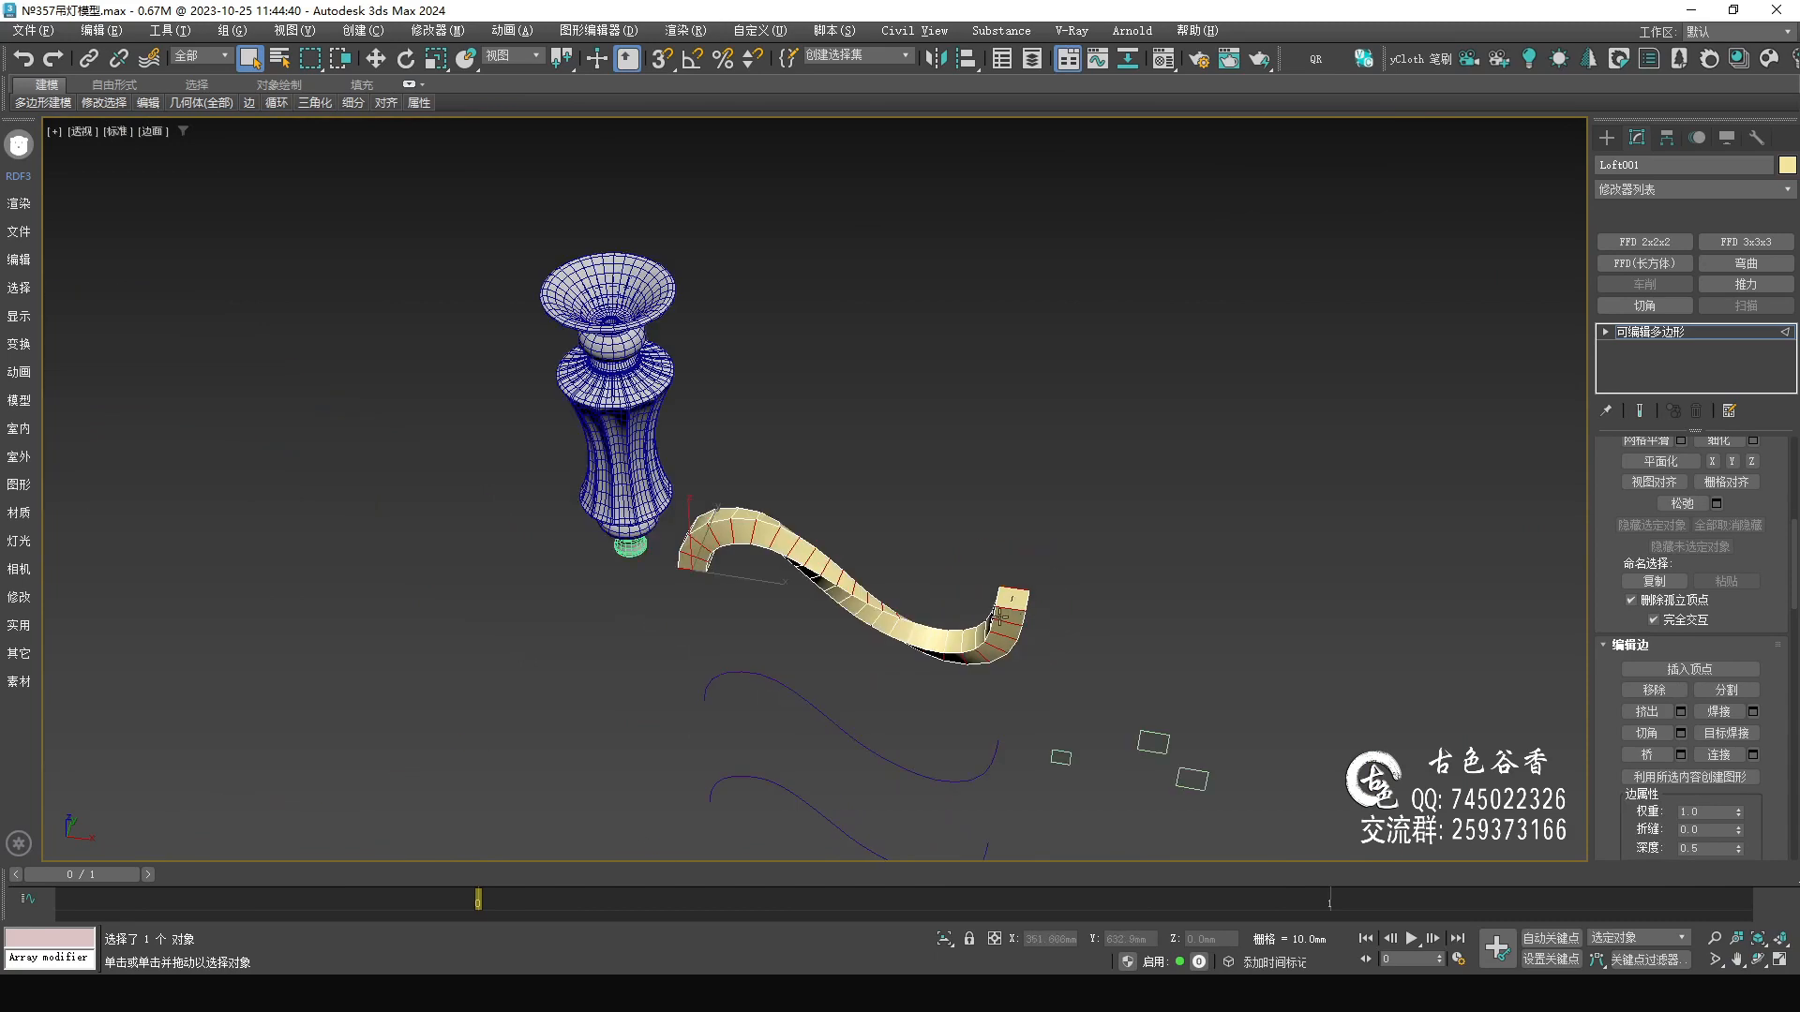
scroll(1001, 614, "up", 3)
key("ctrl+shift+e")
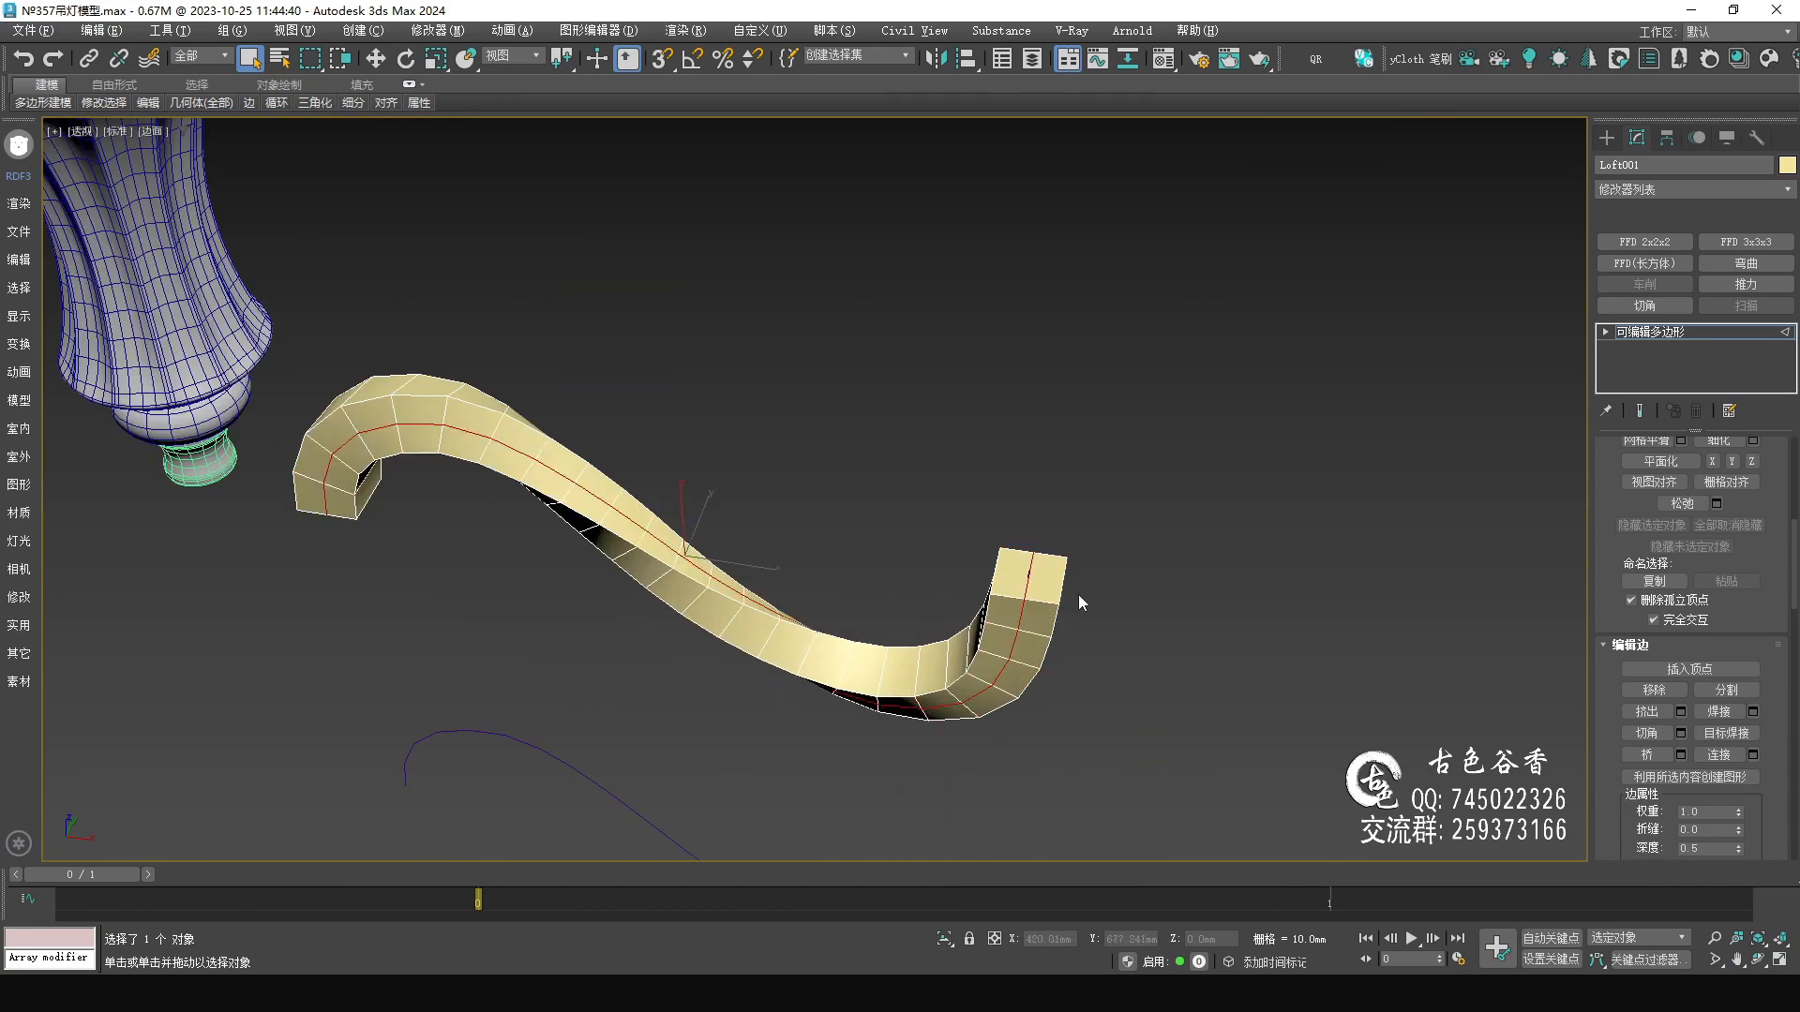
- Connect the edge ring on the arm's other two sides to add a second central lengthwise loop
key("ctrl+z")
key("ctrl+shift+e")
scroll(1061, 596, "up", 3)
scroll(1027, 582, "up", 3)
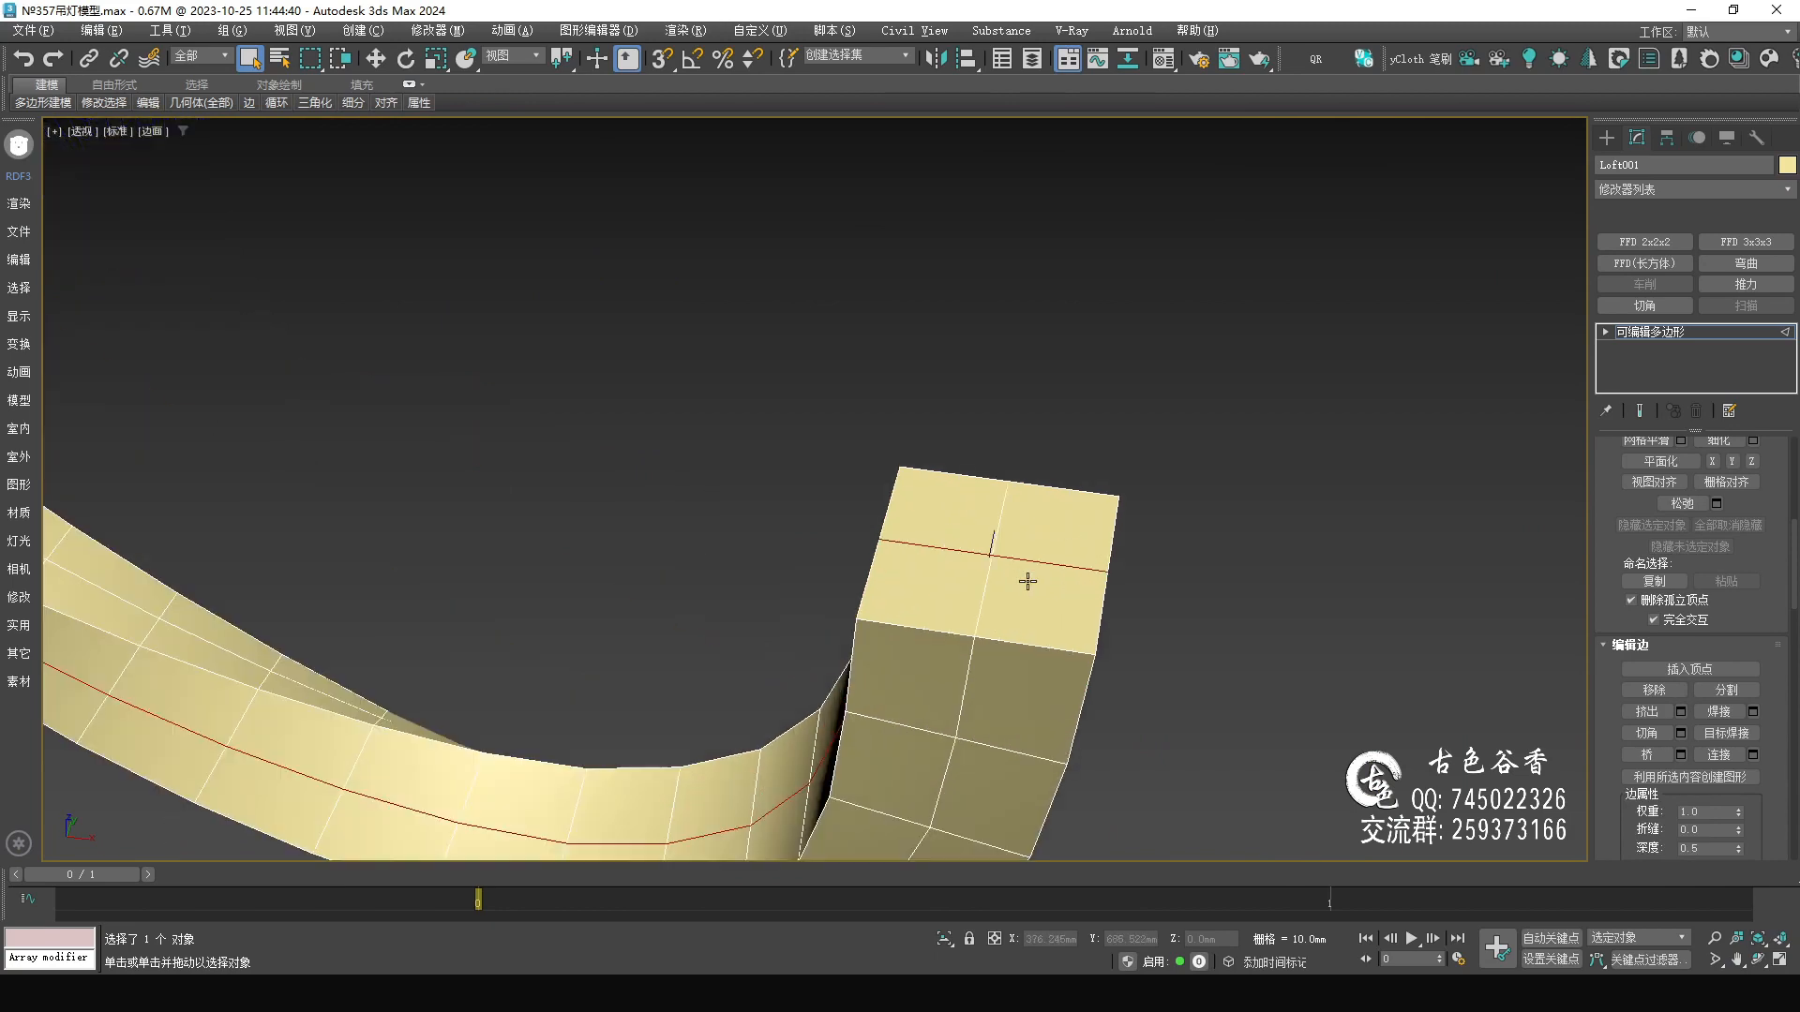
- Inset the four cap polygons on the arm's outer end and reshape the inset into a rounded octagonal outline
key("4")
mouse_move(989, 576)
middle_mouse_down("alt")
mouse_move(938, 563)
mouse_move(1024, 542)
mouse_move(1009, 552)
middle_mouse_up("alt")
key("i")
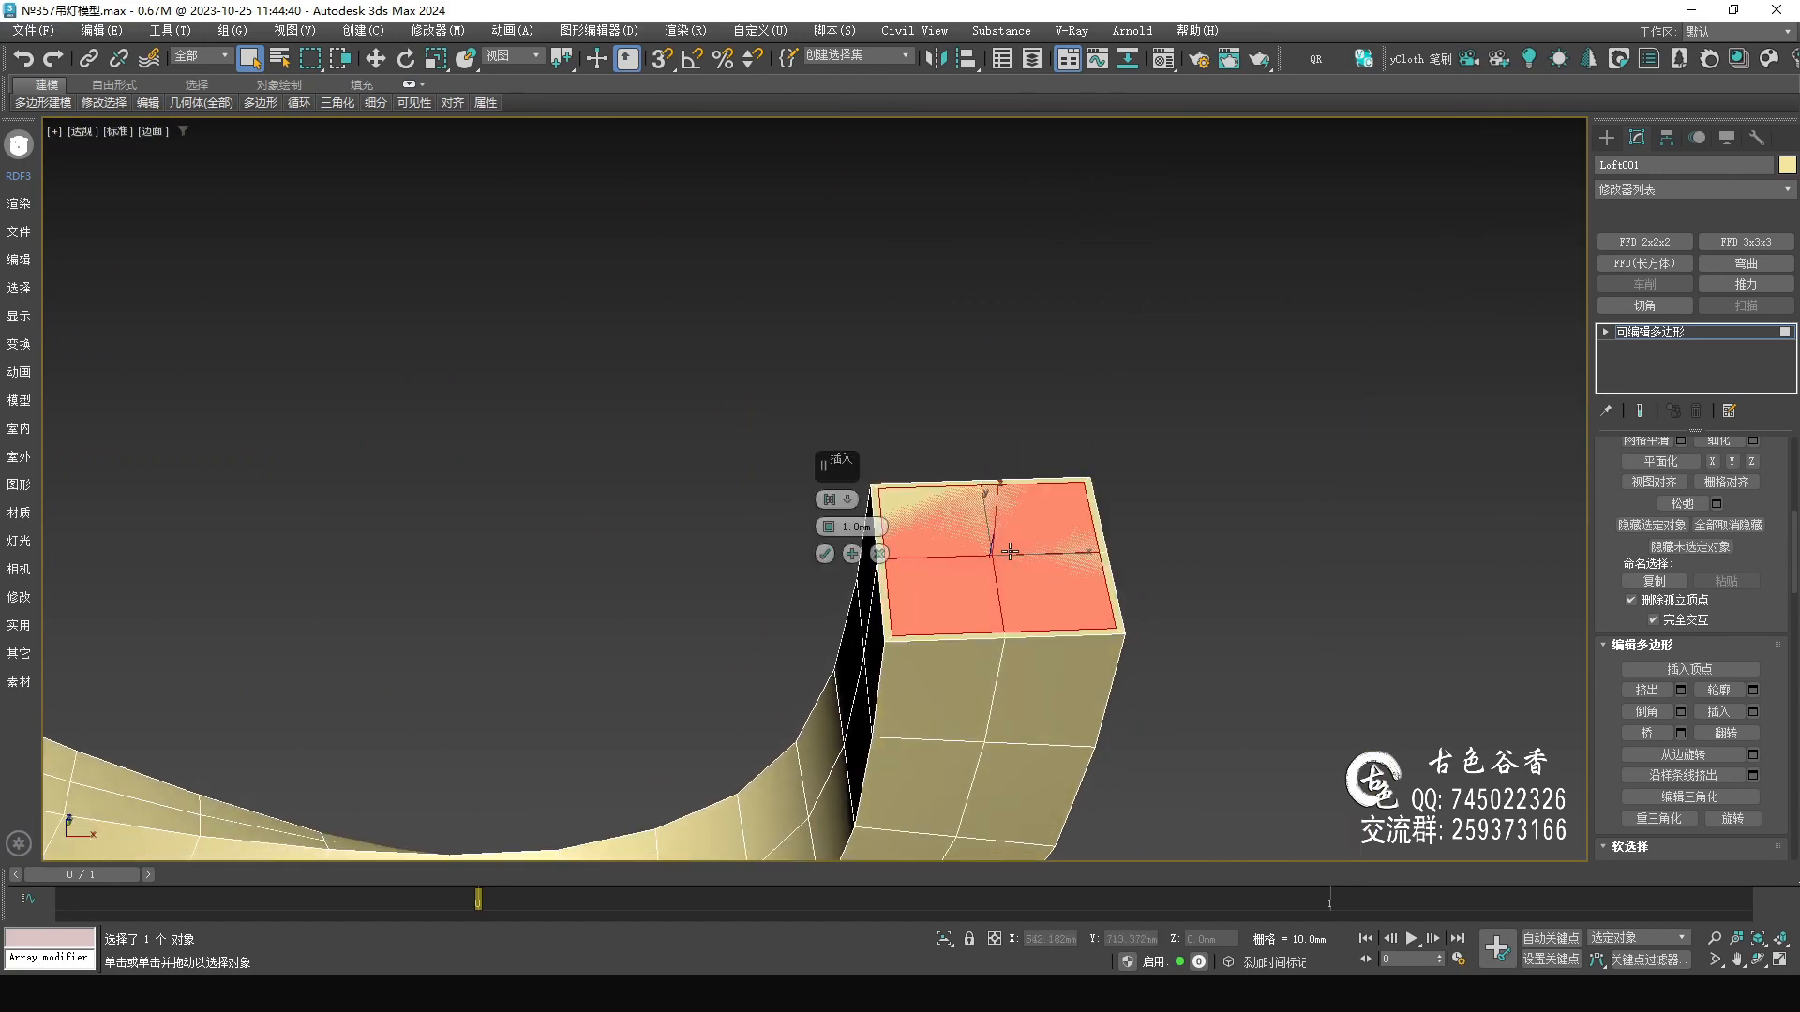
left_click_drag(832, 530, 824, 483)
left_click(825, 555)
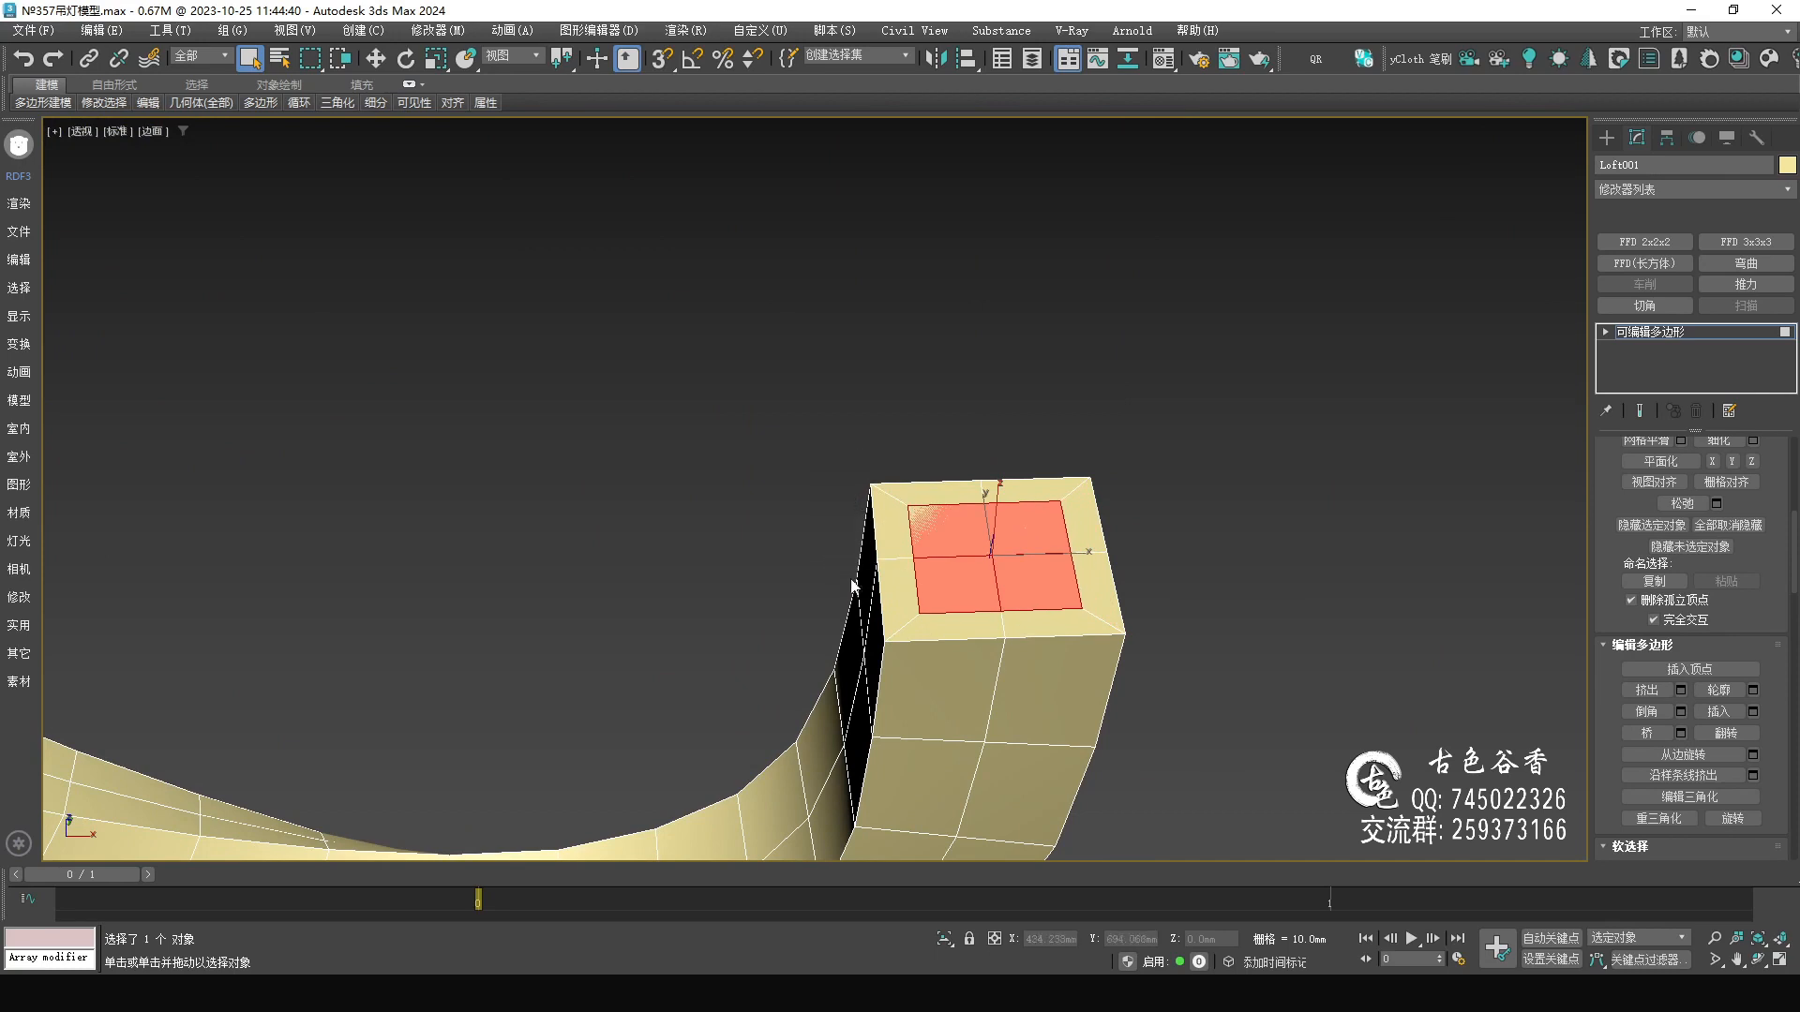
key("g")
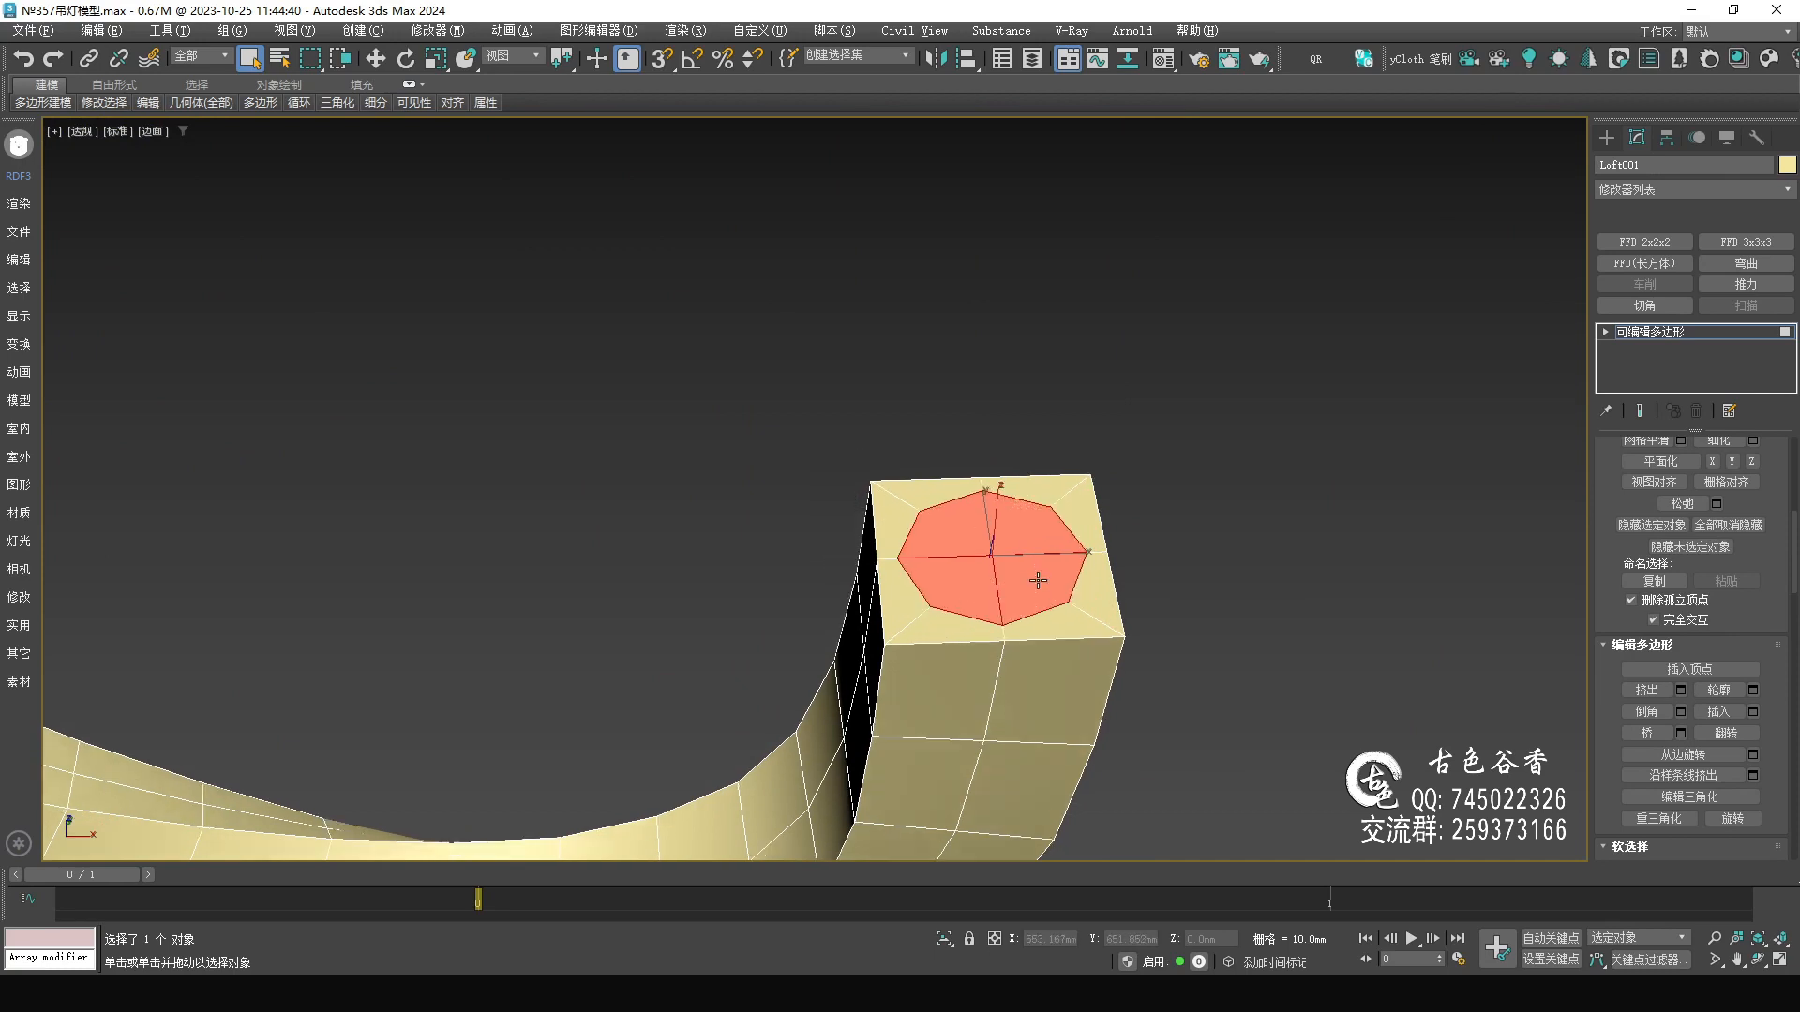
- Extrude the octagonal cap polygons upward from the arm's outer end and scale them smaller to form a tapered base
key("alt+w")
key("alt+w")
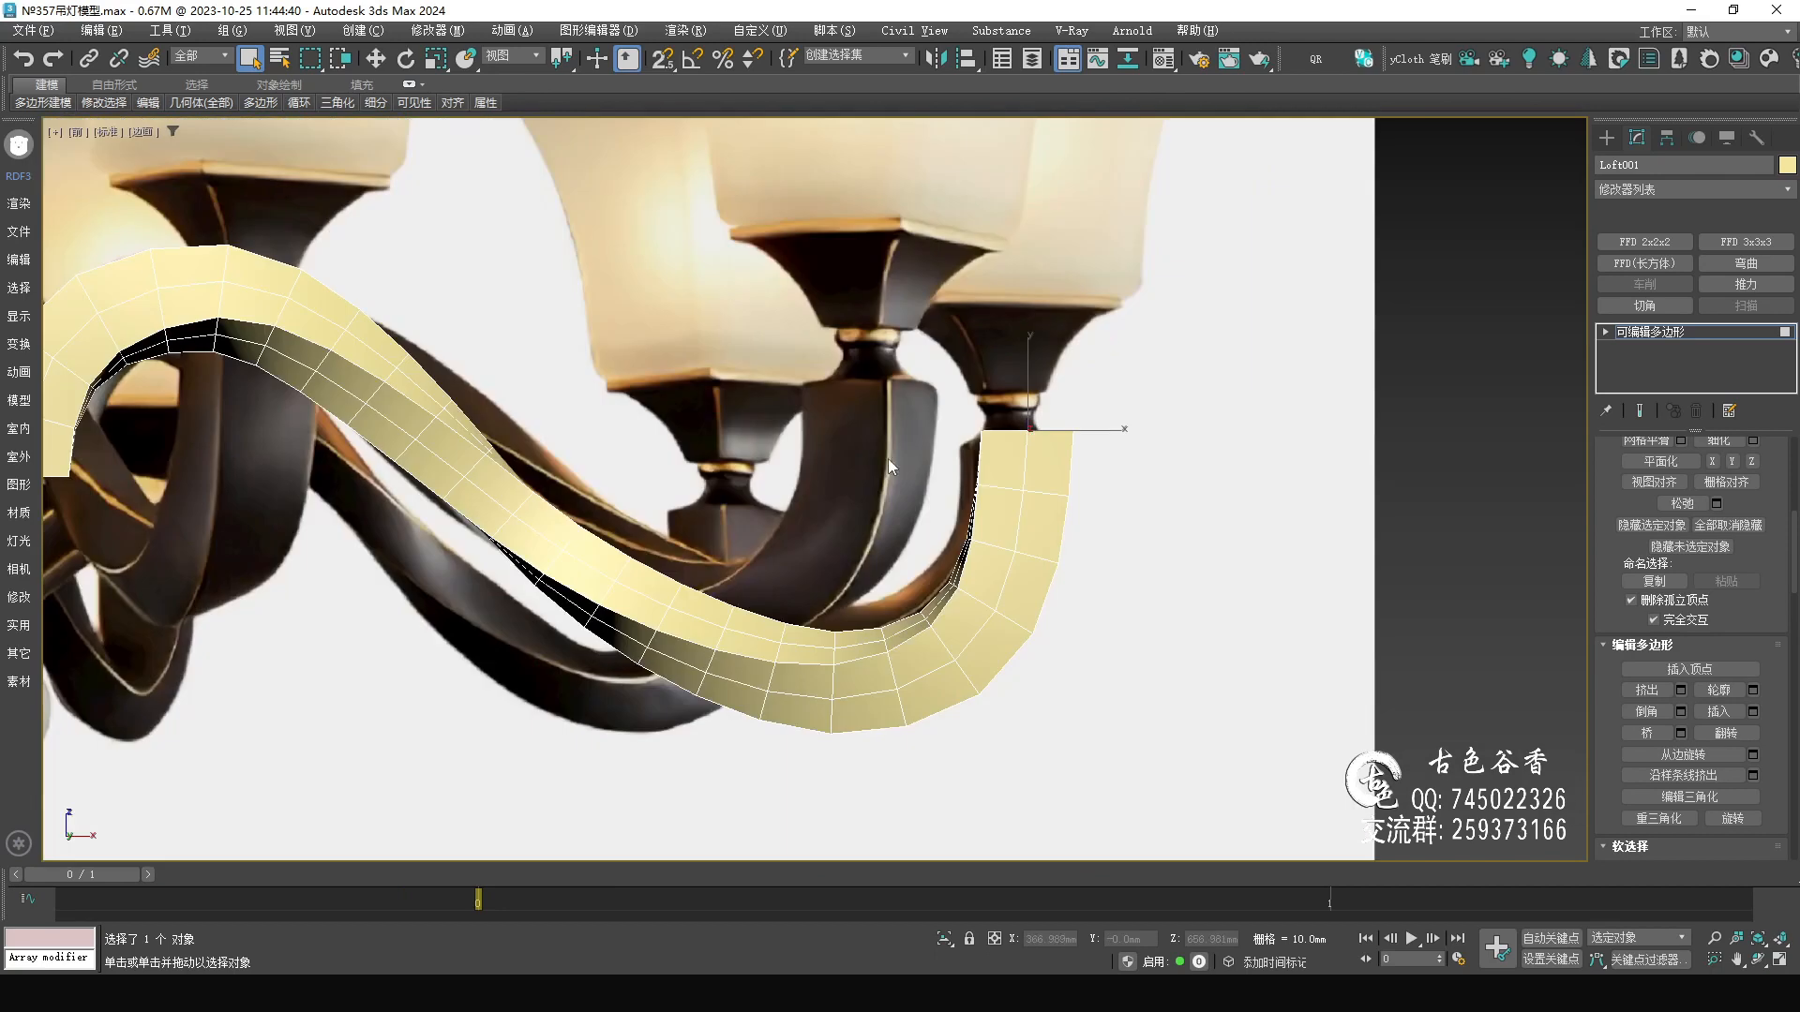
scroll(985, 426, "up", 8)
key("w")
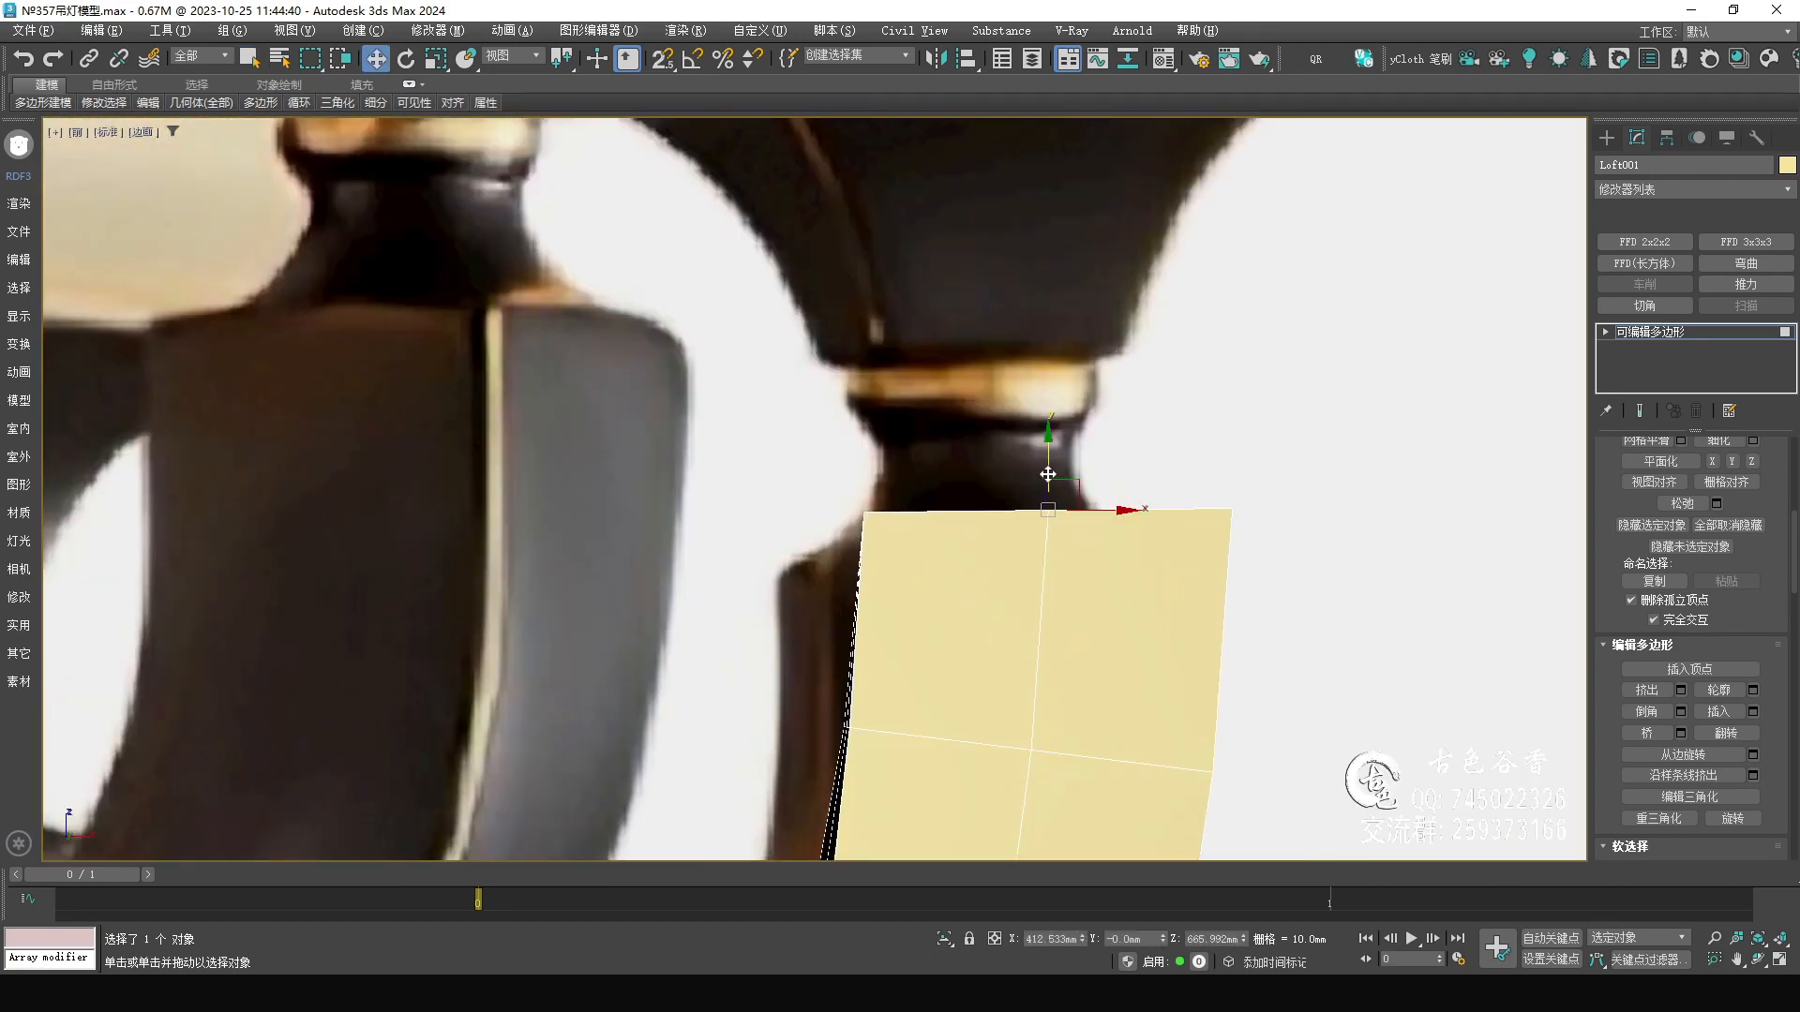
mouse_move(1047, 466)
left_mouse_down("shift")
mouse_move(1052, 372)
mouse_move(1059, 476)
left_mouse_up("shift")
key("r")
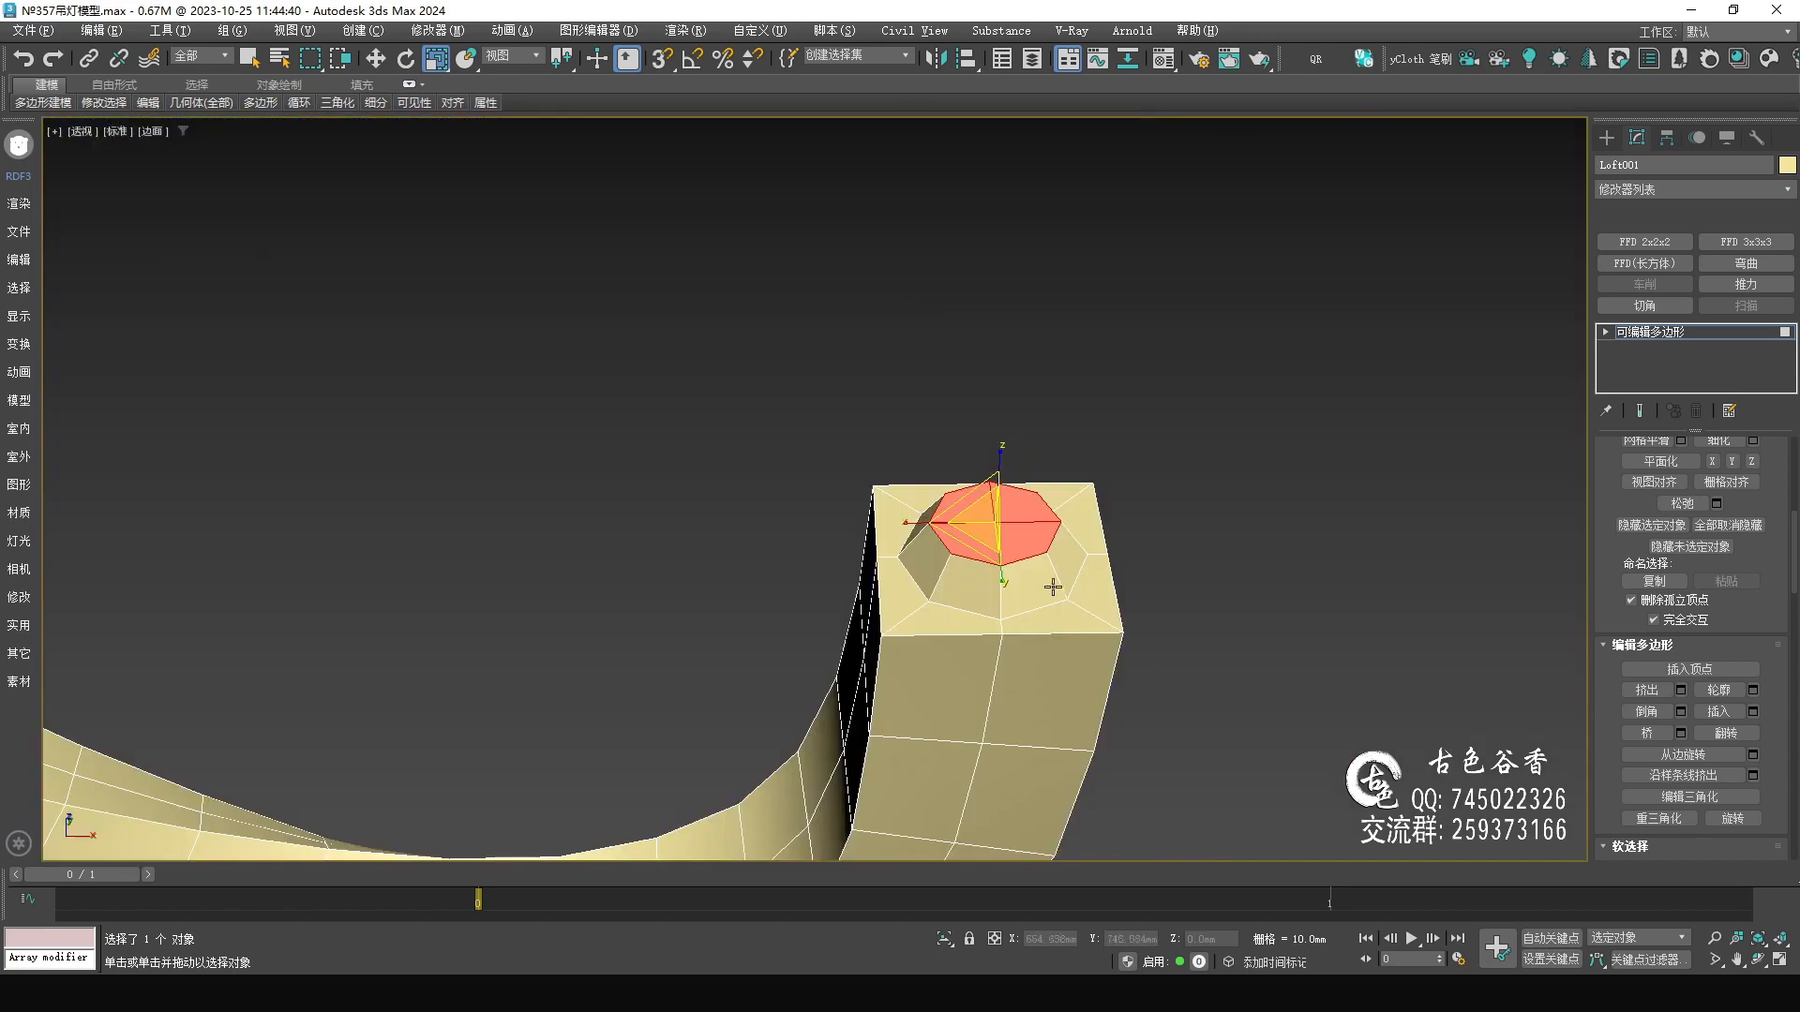
mouse_move(1045, 573)
middle_mouse_down("alt")
mouse_move(1044, 619)
mouse_move(1039, 560)
middle_mouse_up("alt")
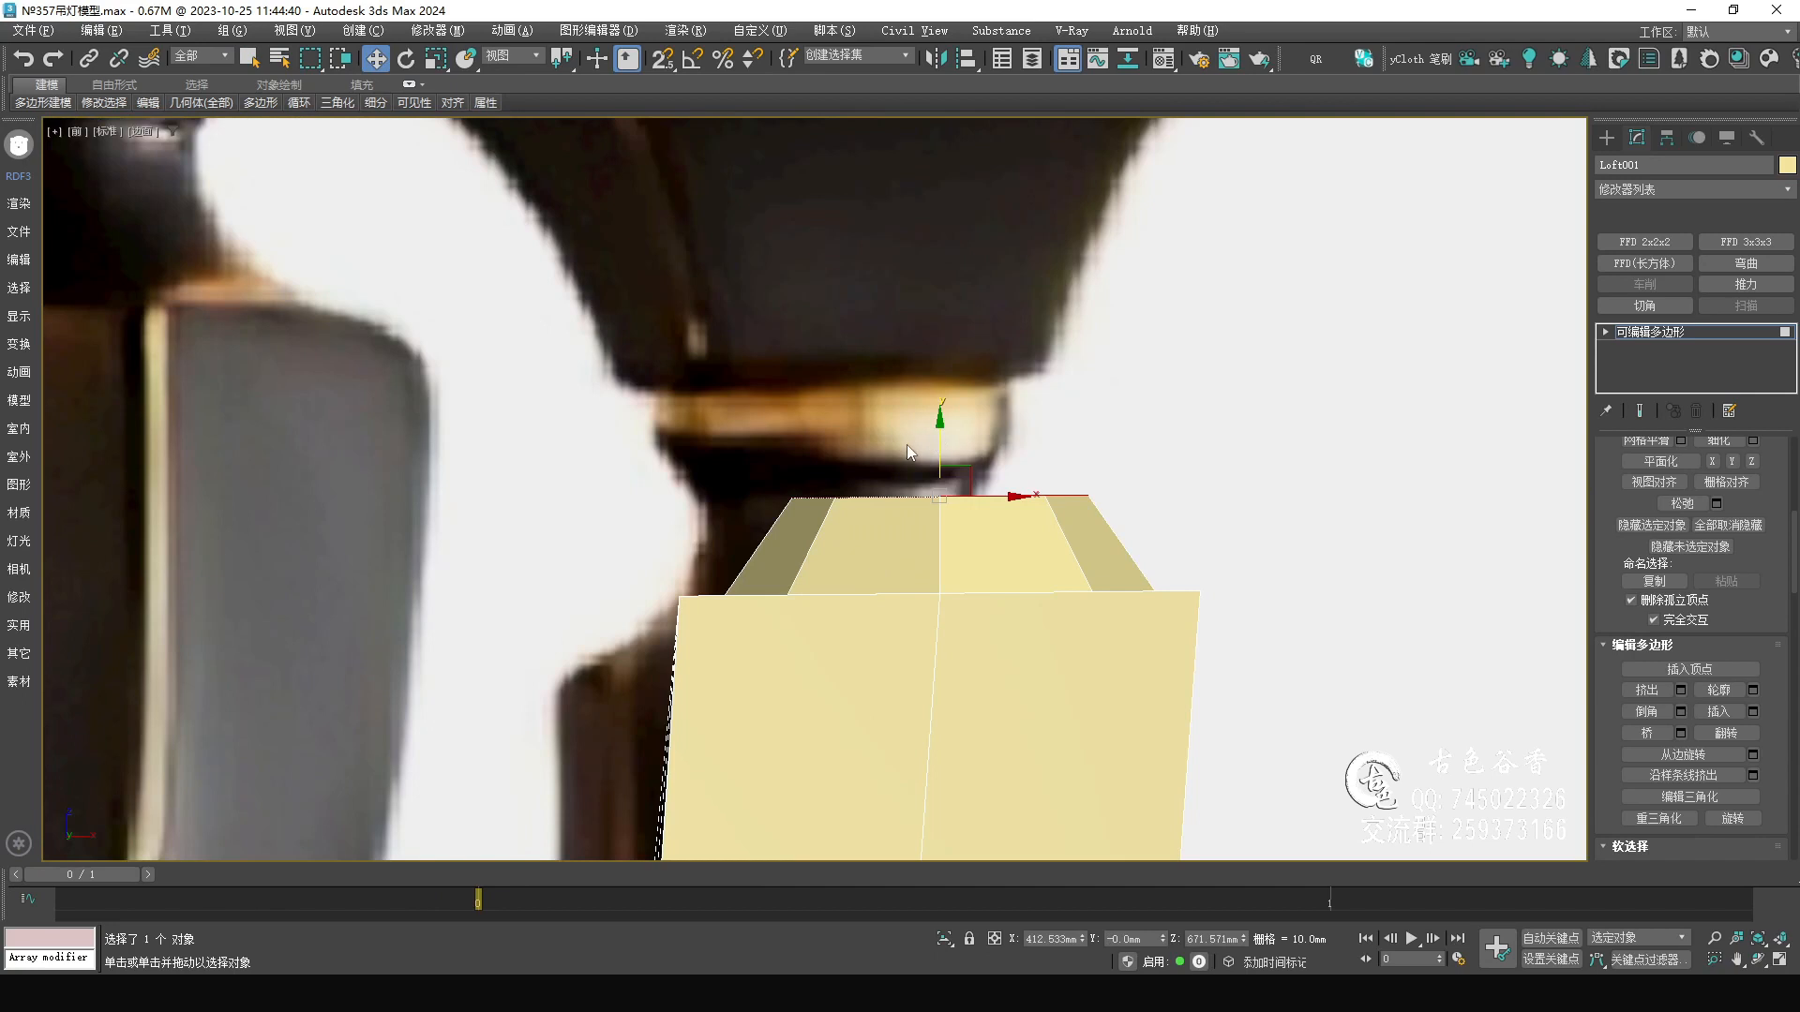
- Extrude the narrowed octagonal cap straight up twice, making the second neck segment about 4 mm tall
left_click_drag(942, 439, 938, 399, "shift")
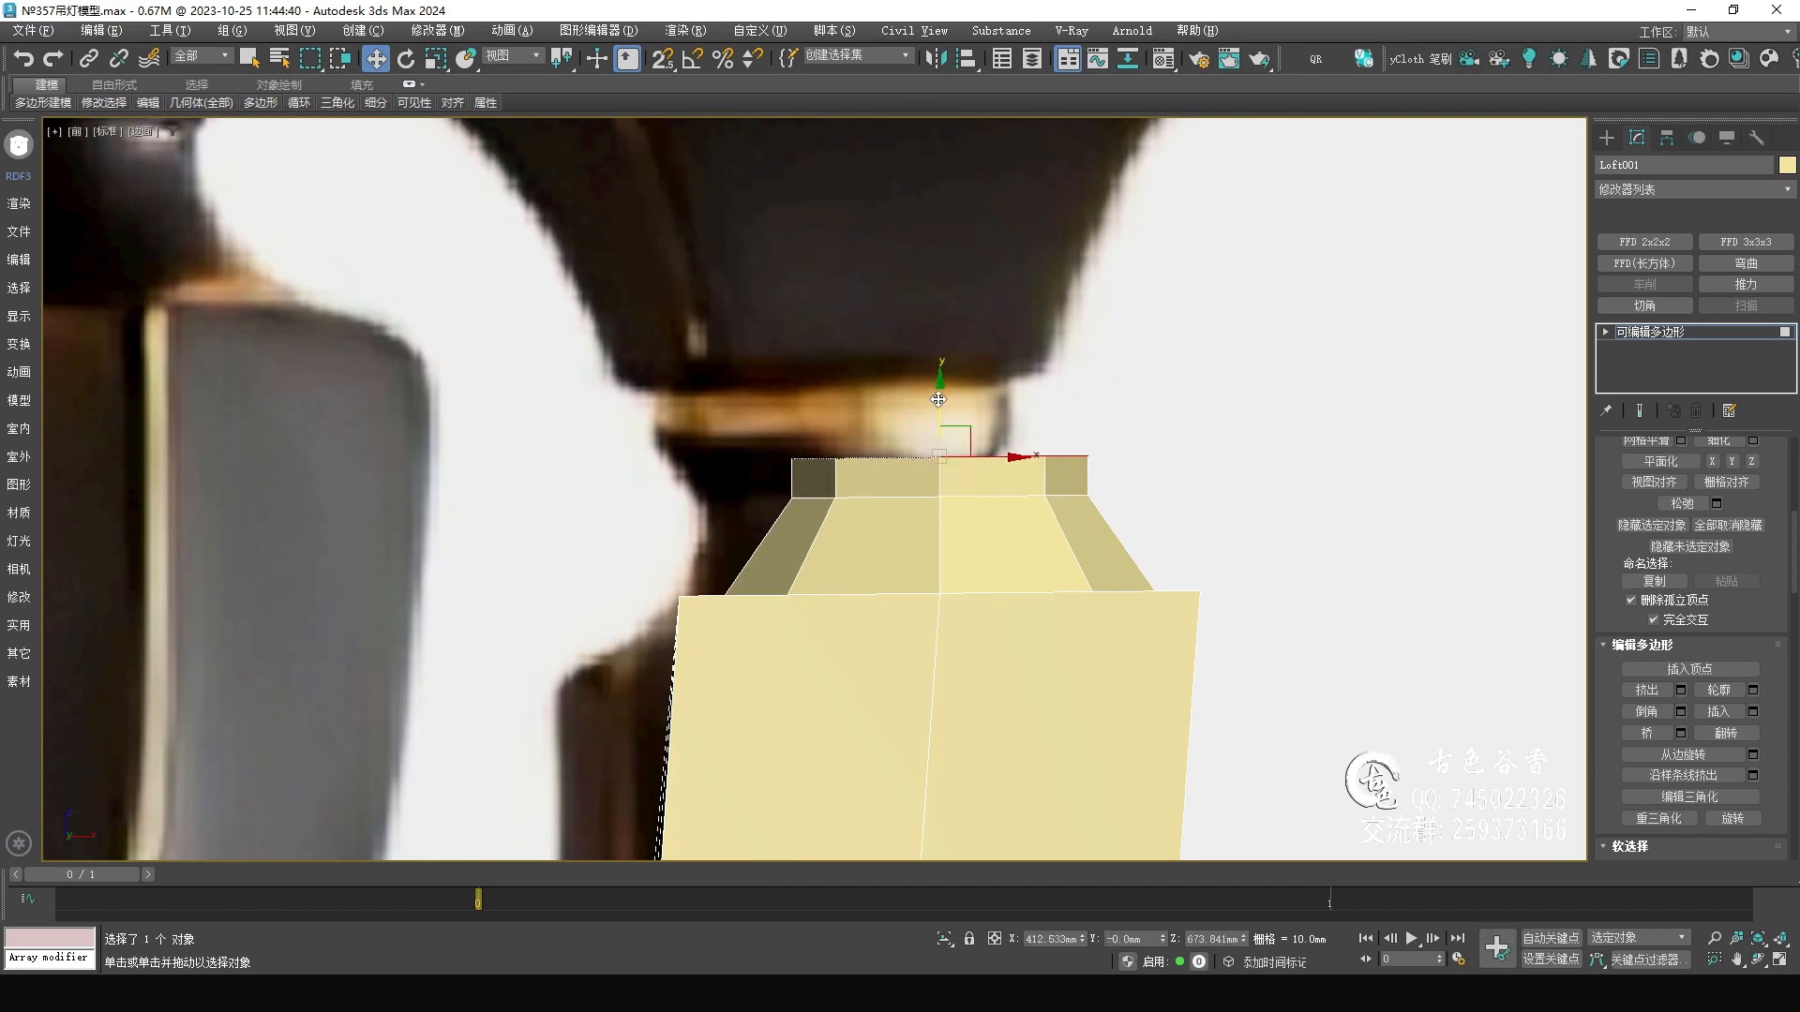
left_click_drag(938, 399, 935, 329, "shift")
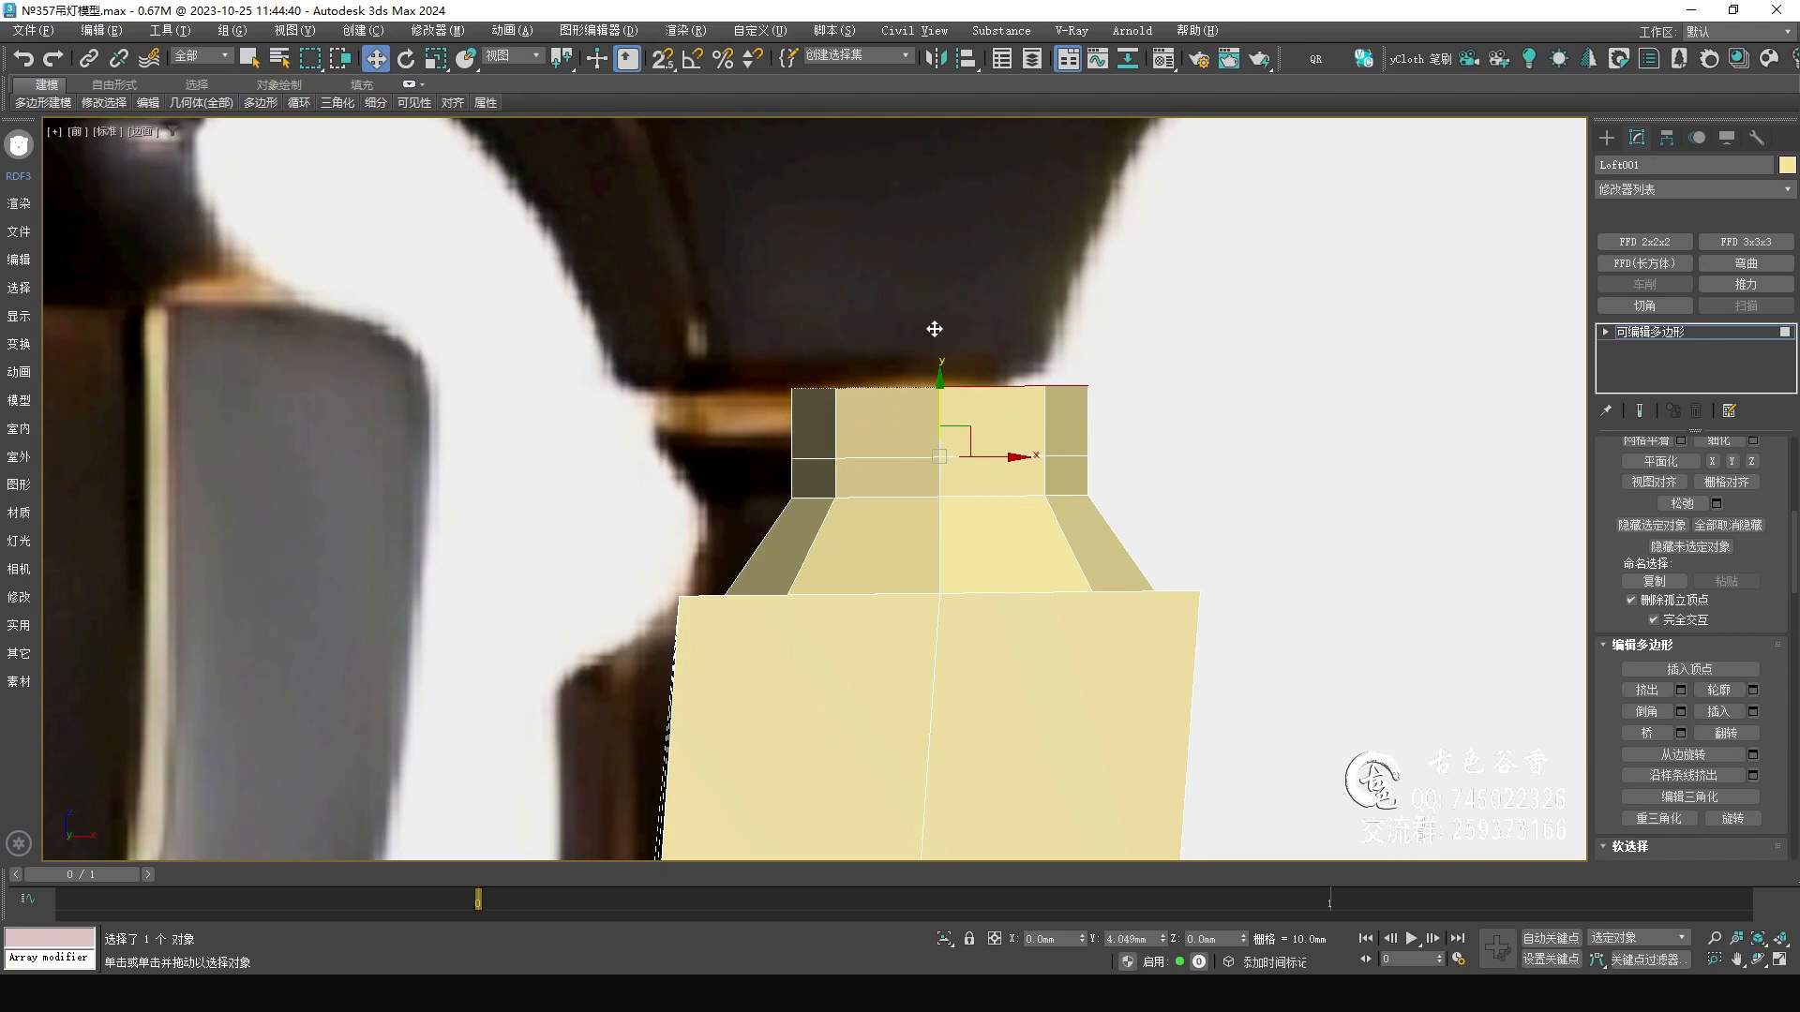
left_click_drag(935, 329, 935, 329, "shift")
middle_click_drag(953, 373, 836, 375)
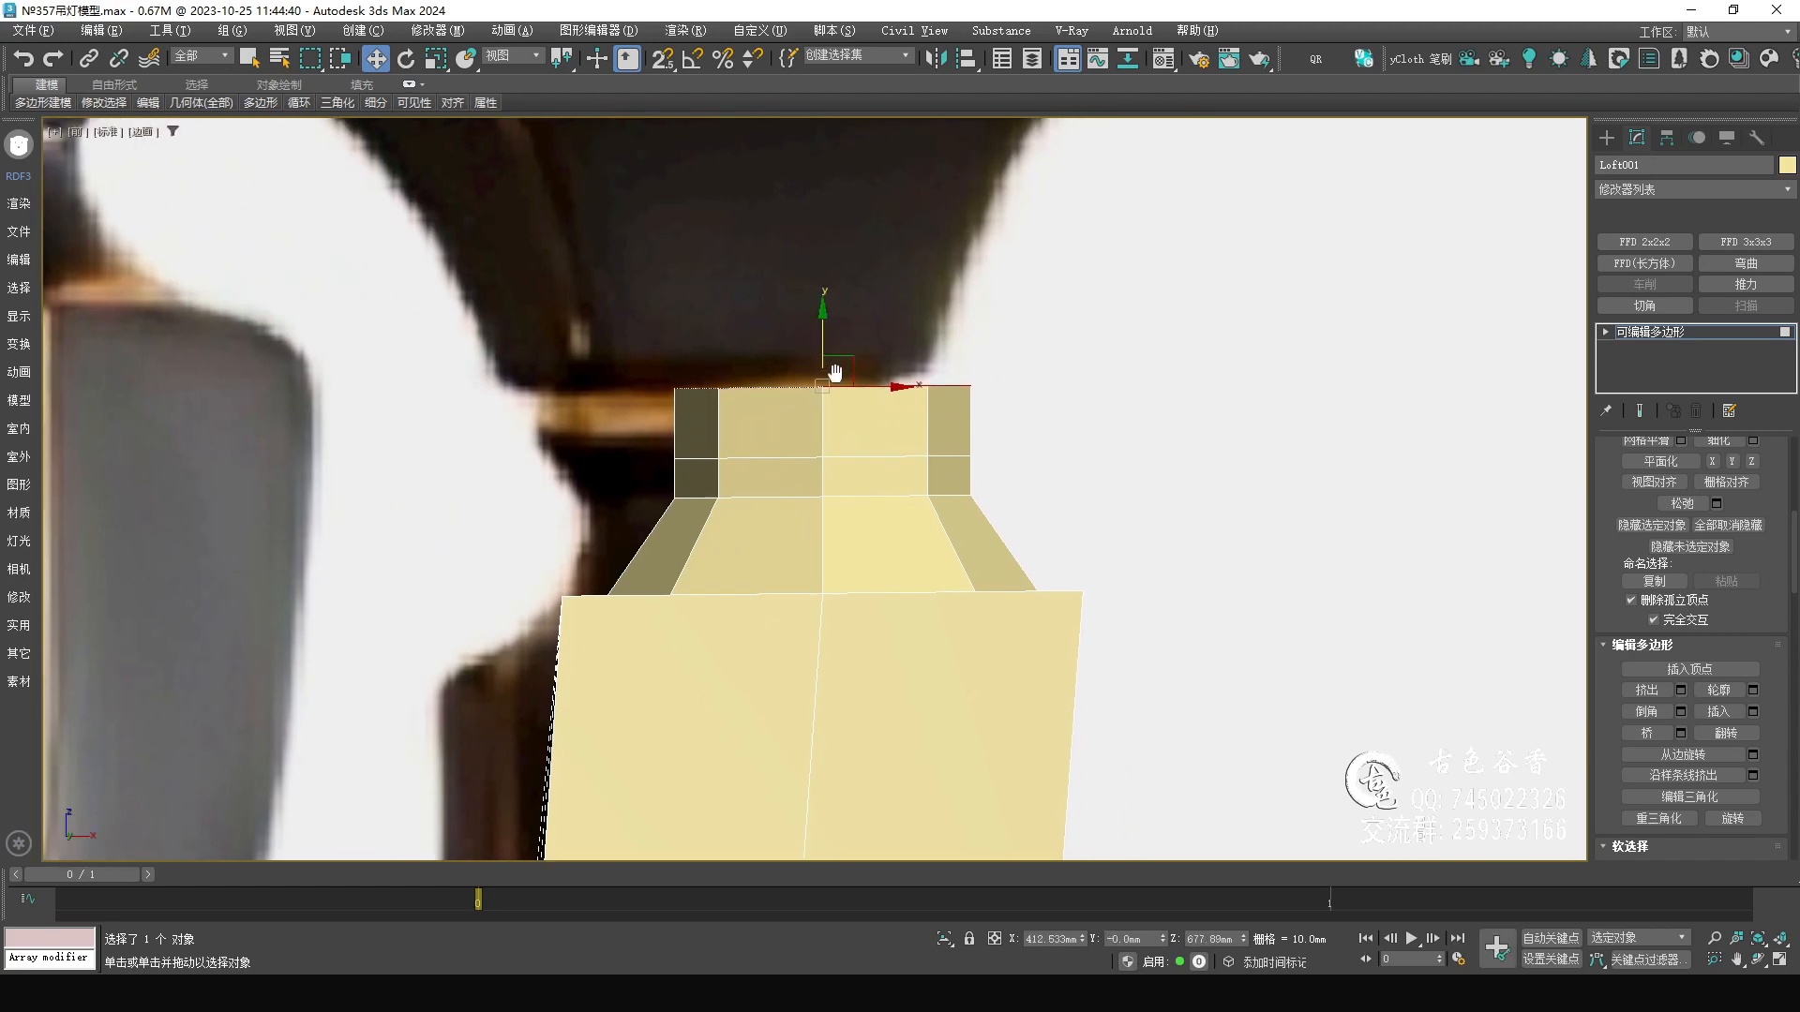
- Lower the neck's three upper vertex rings toward the arm end and raise the middle ring slightly
key("1")
left_click_drag(479, 330, 997, 499)
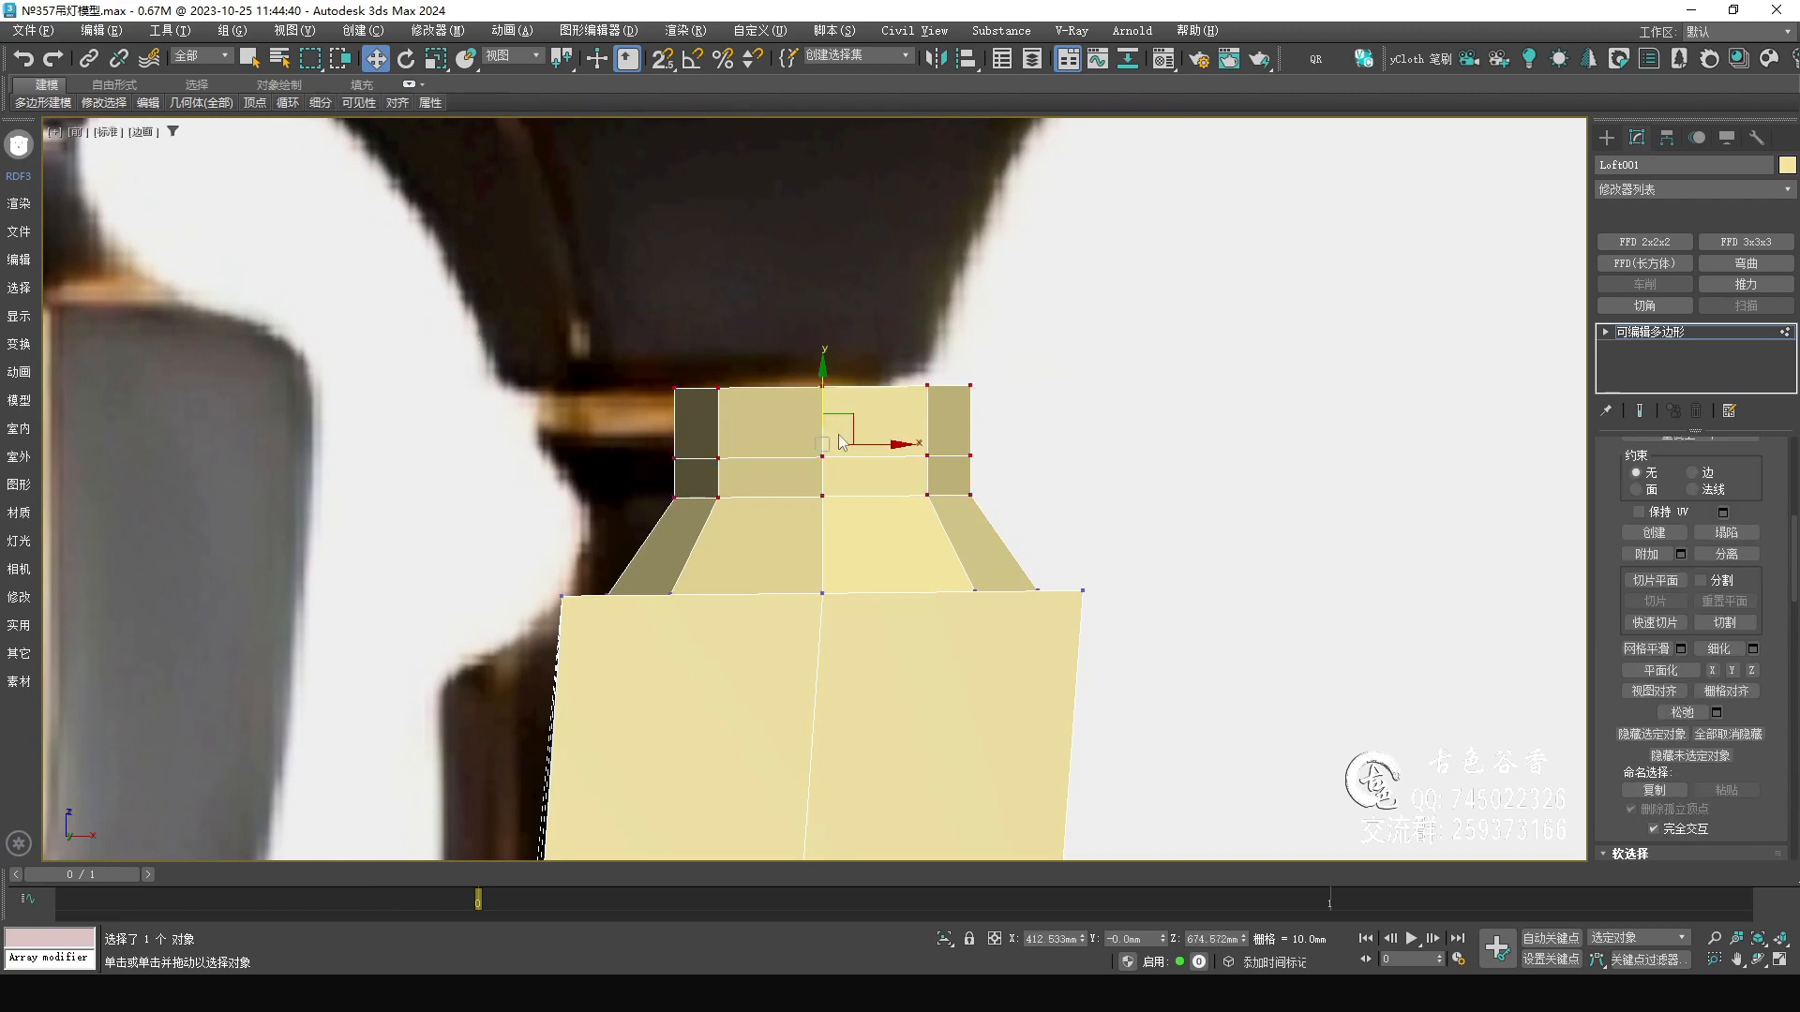
left_click_drag(811, 388, 823, 431)
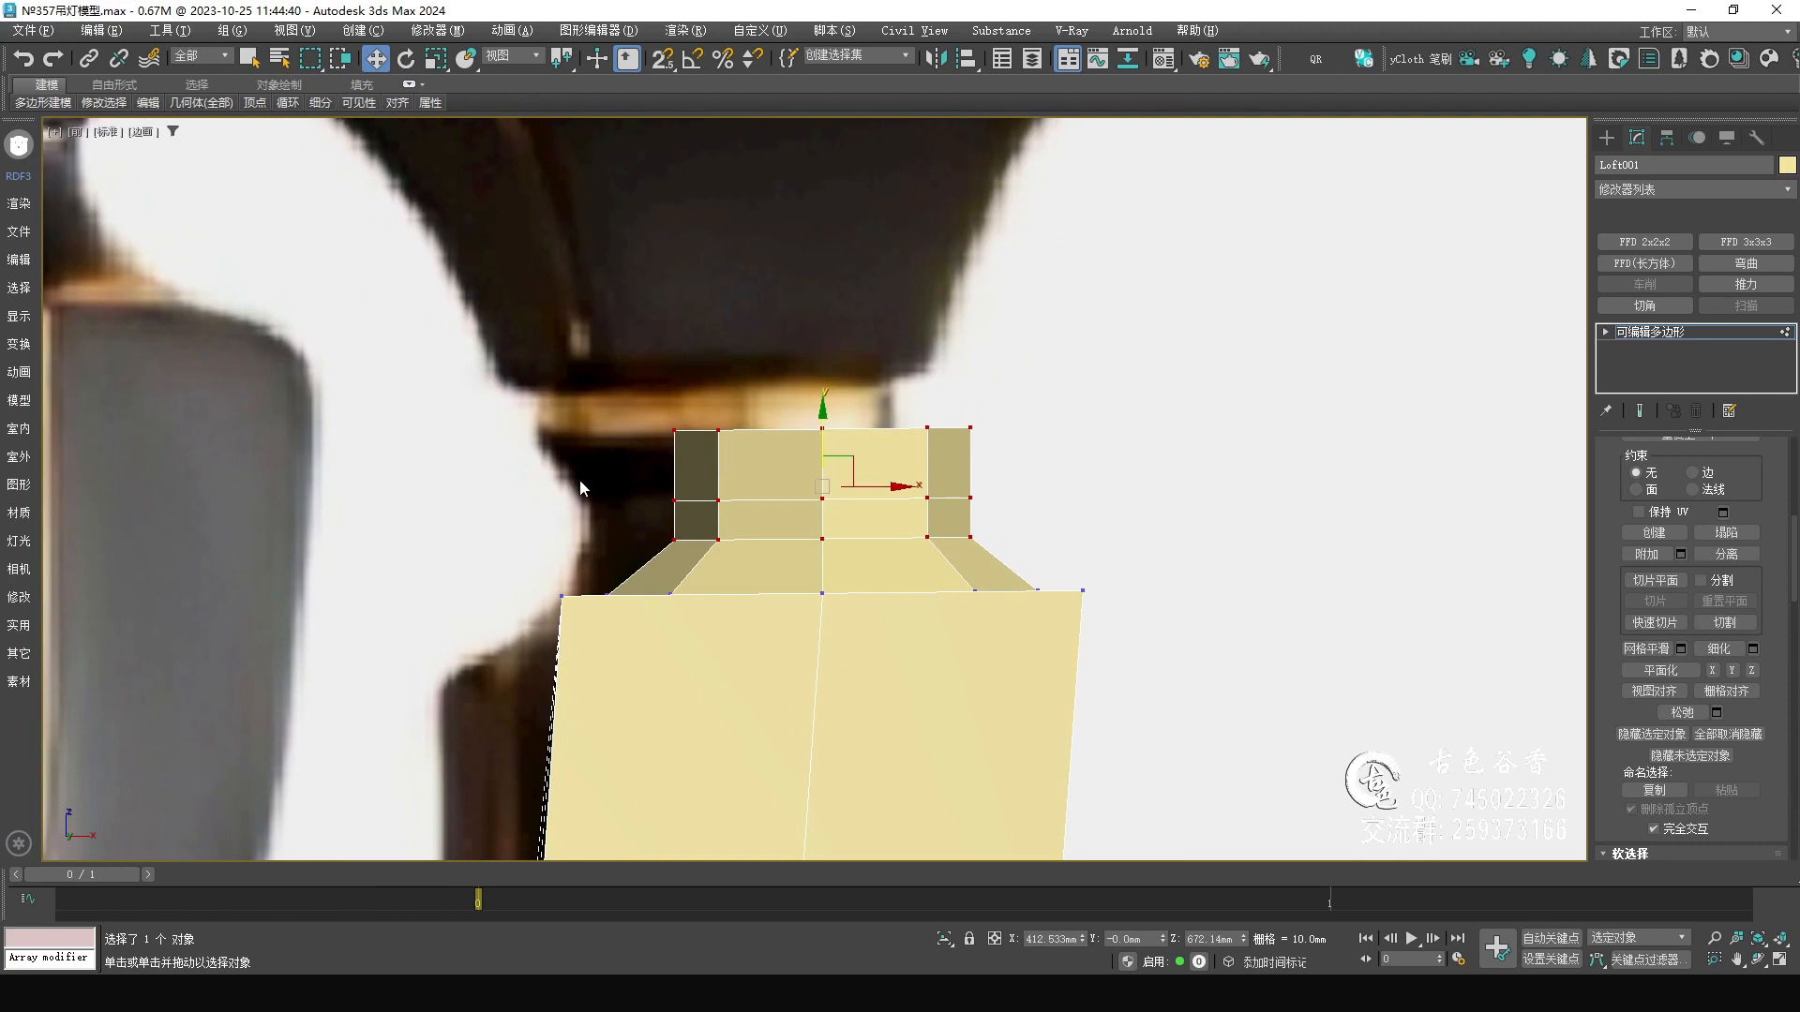
left_click_drag(1064, 505, 1064, 505)
left_click_drag(840, 485, 840, 473)
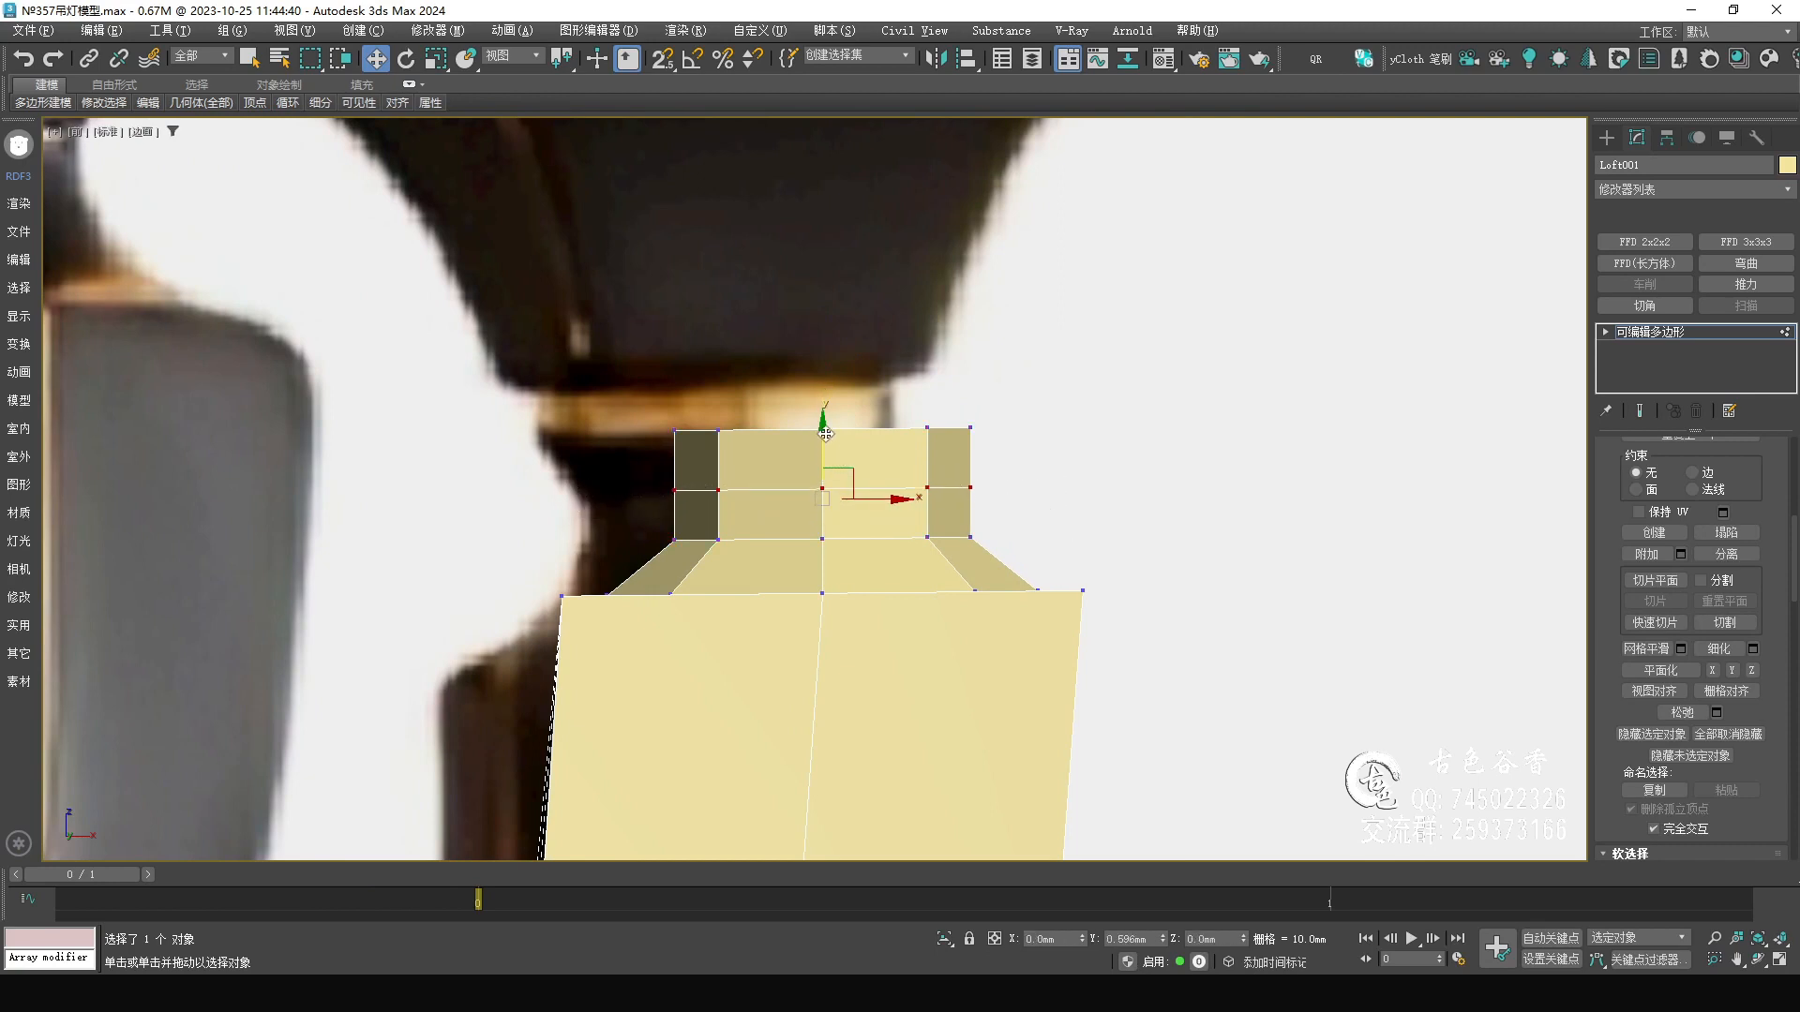
- Scale the neck's topmost vertex ring outward into a flared rim matching the reference collar
left_click_drag(664, 401, 1134, 450)
key("r")
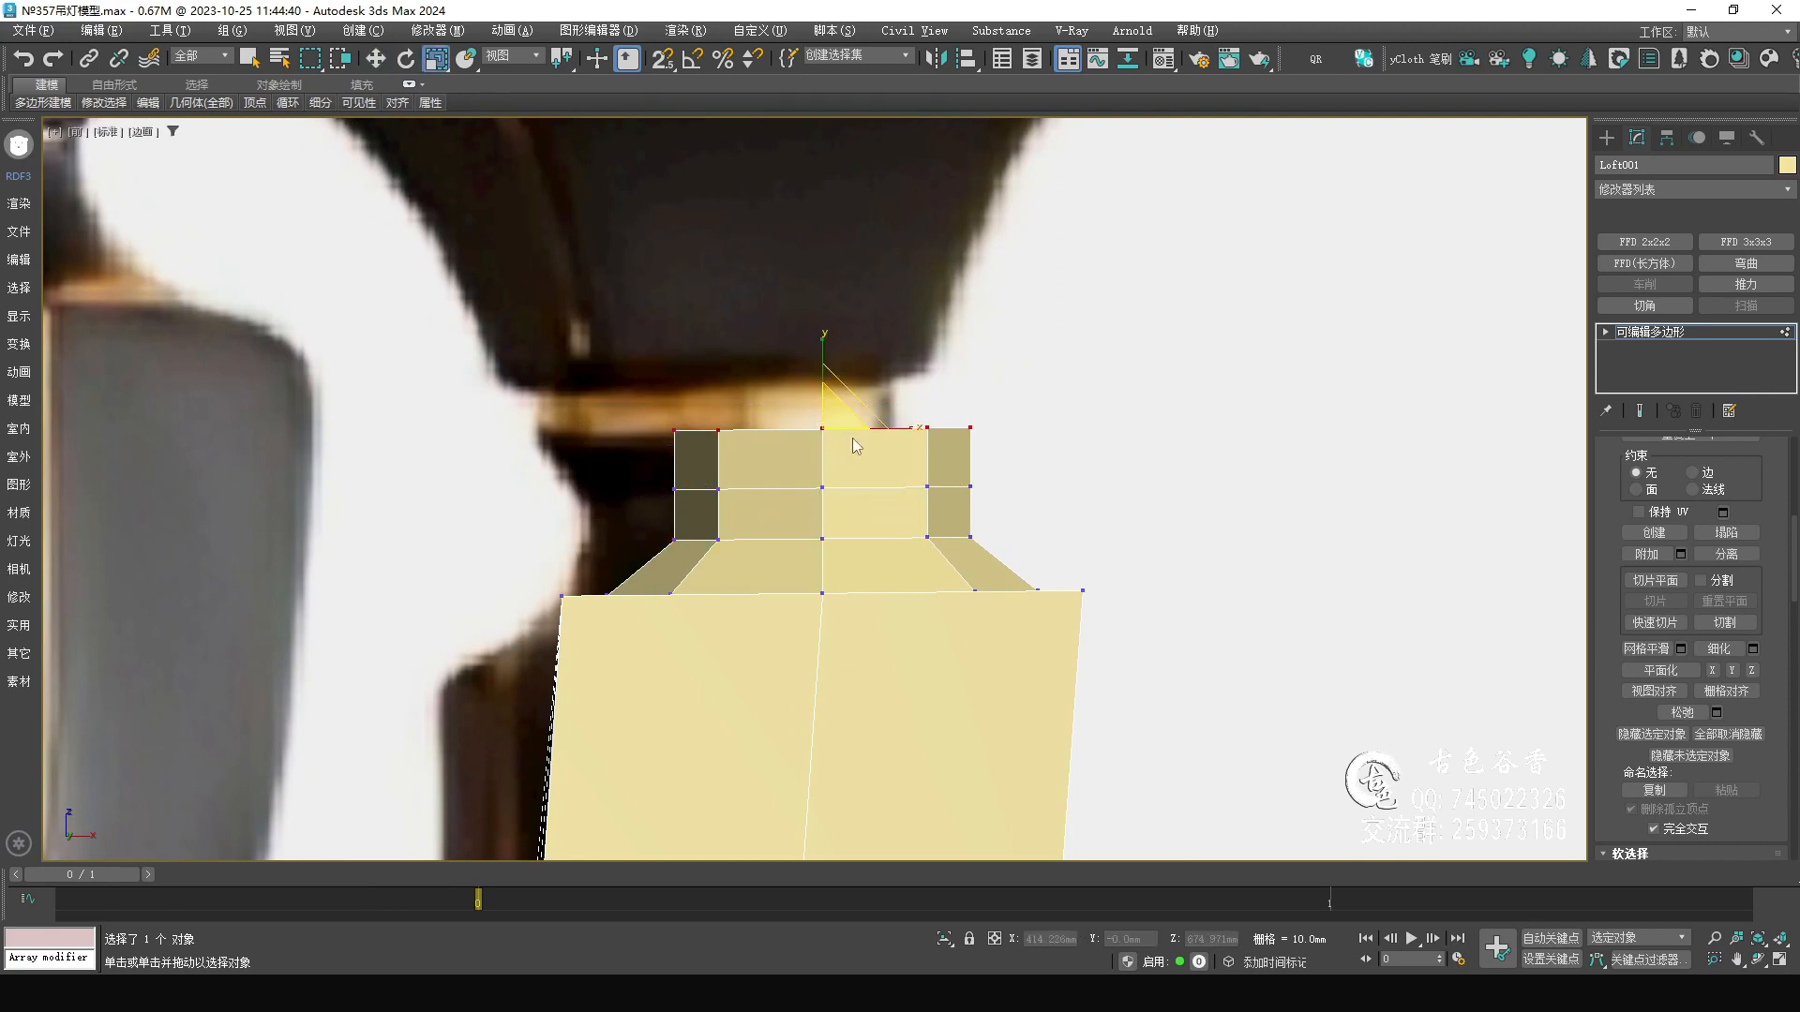
left_click_drag(844, 420, 837, 386)
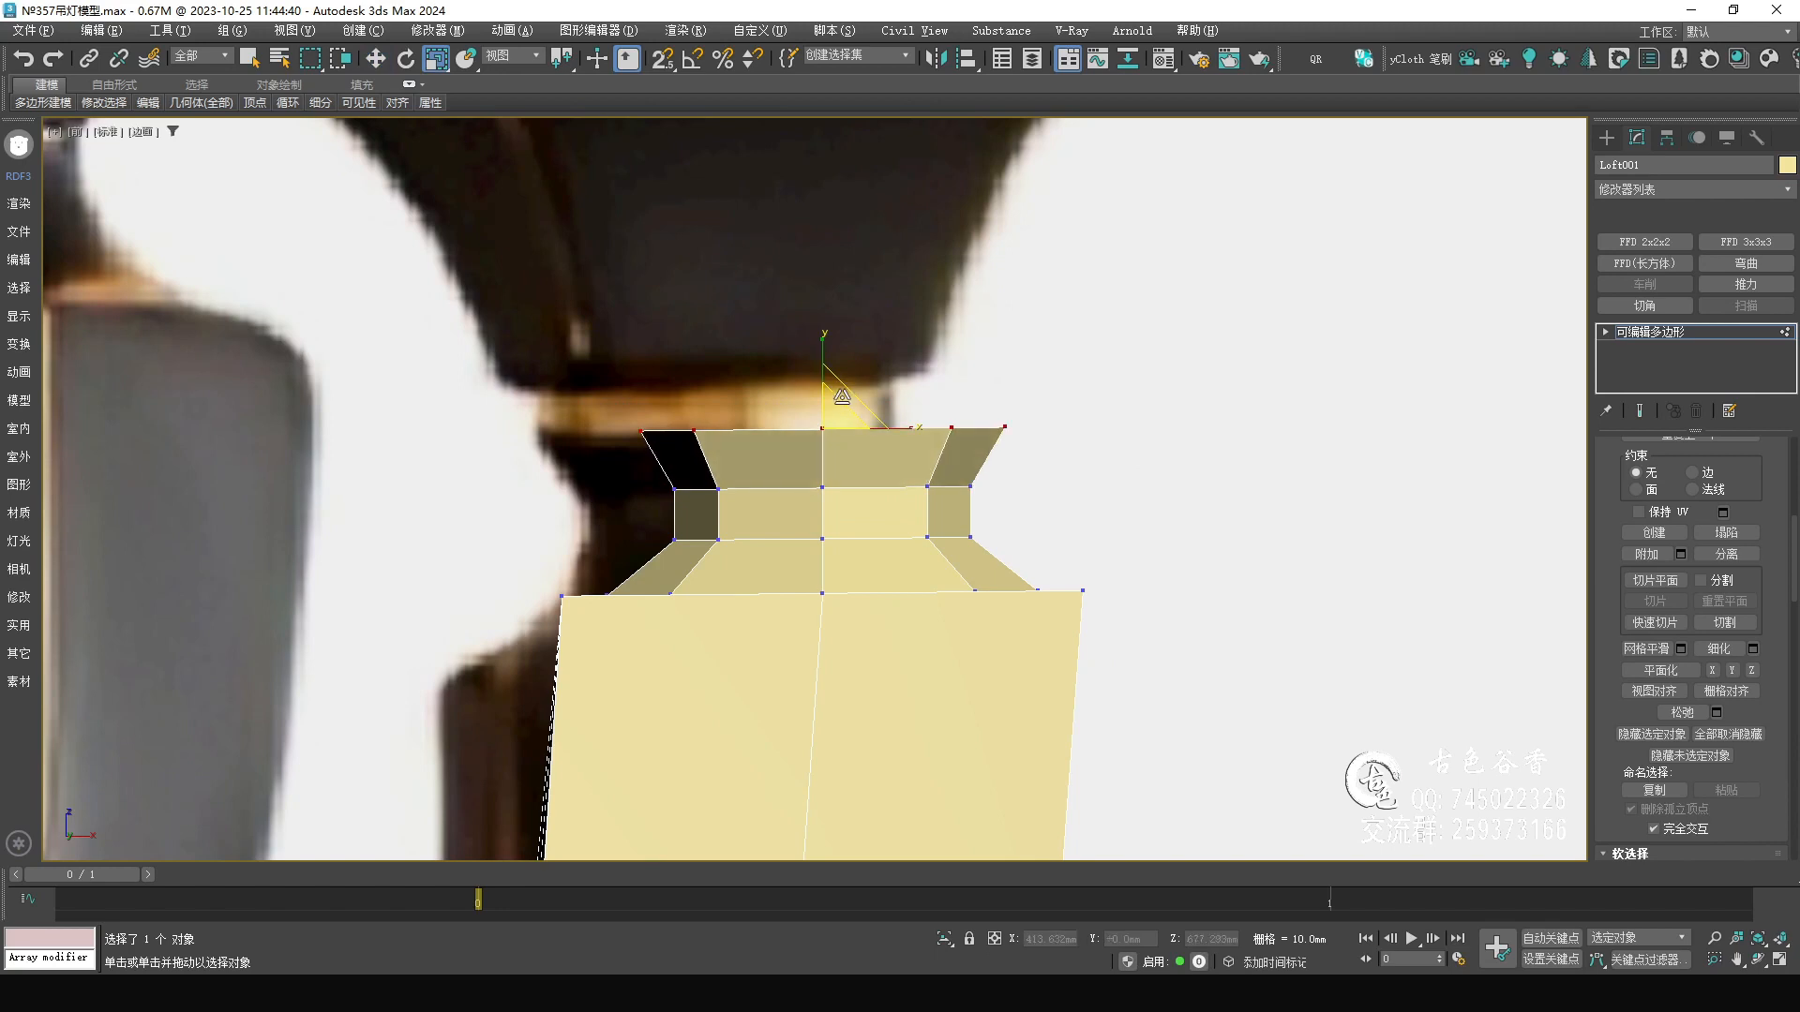
key("w")
left_click_drag(823, 330, 823, 293, "shift")
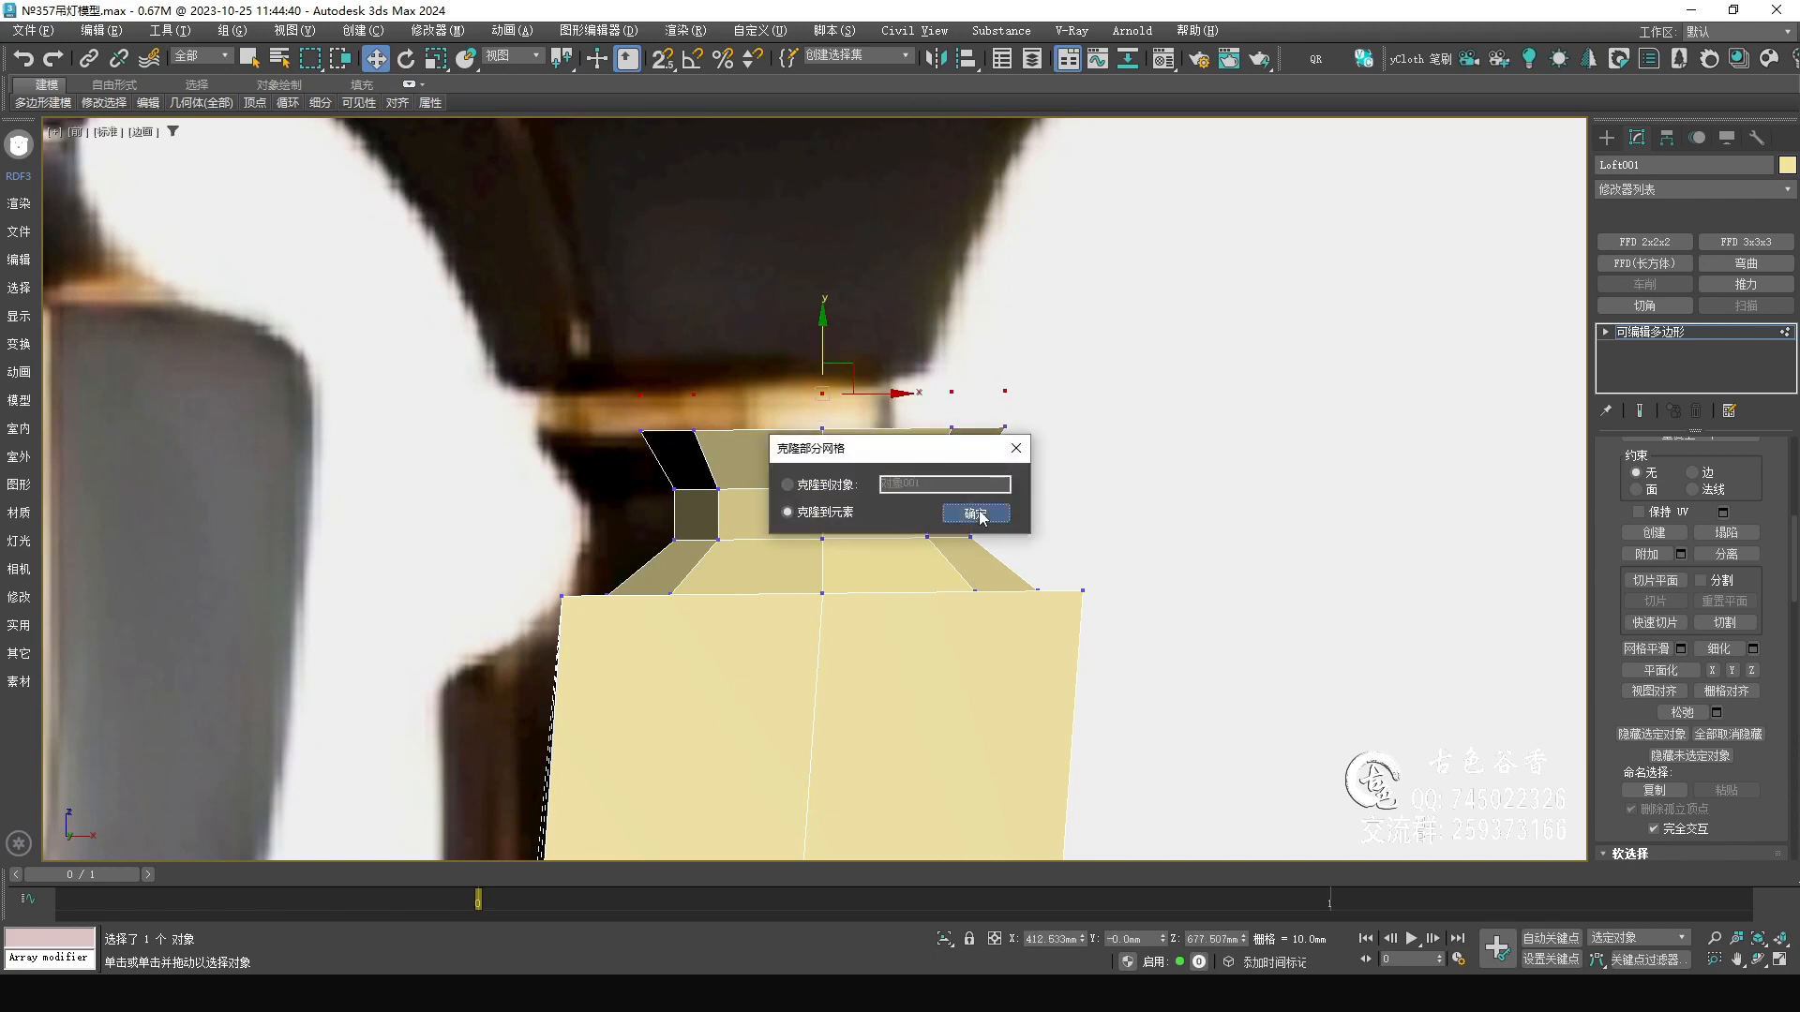
left_click(972, 512)
left_click(956, 493)
- Extrude the flared octagonal cap polygons straight up to form the neck's collar band
key("4")
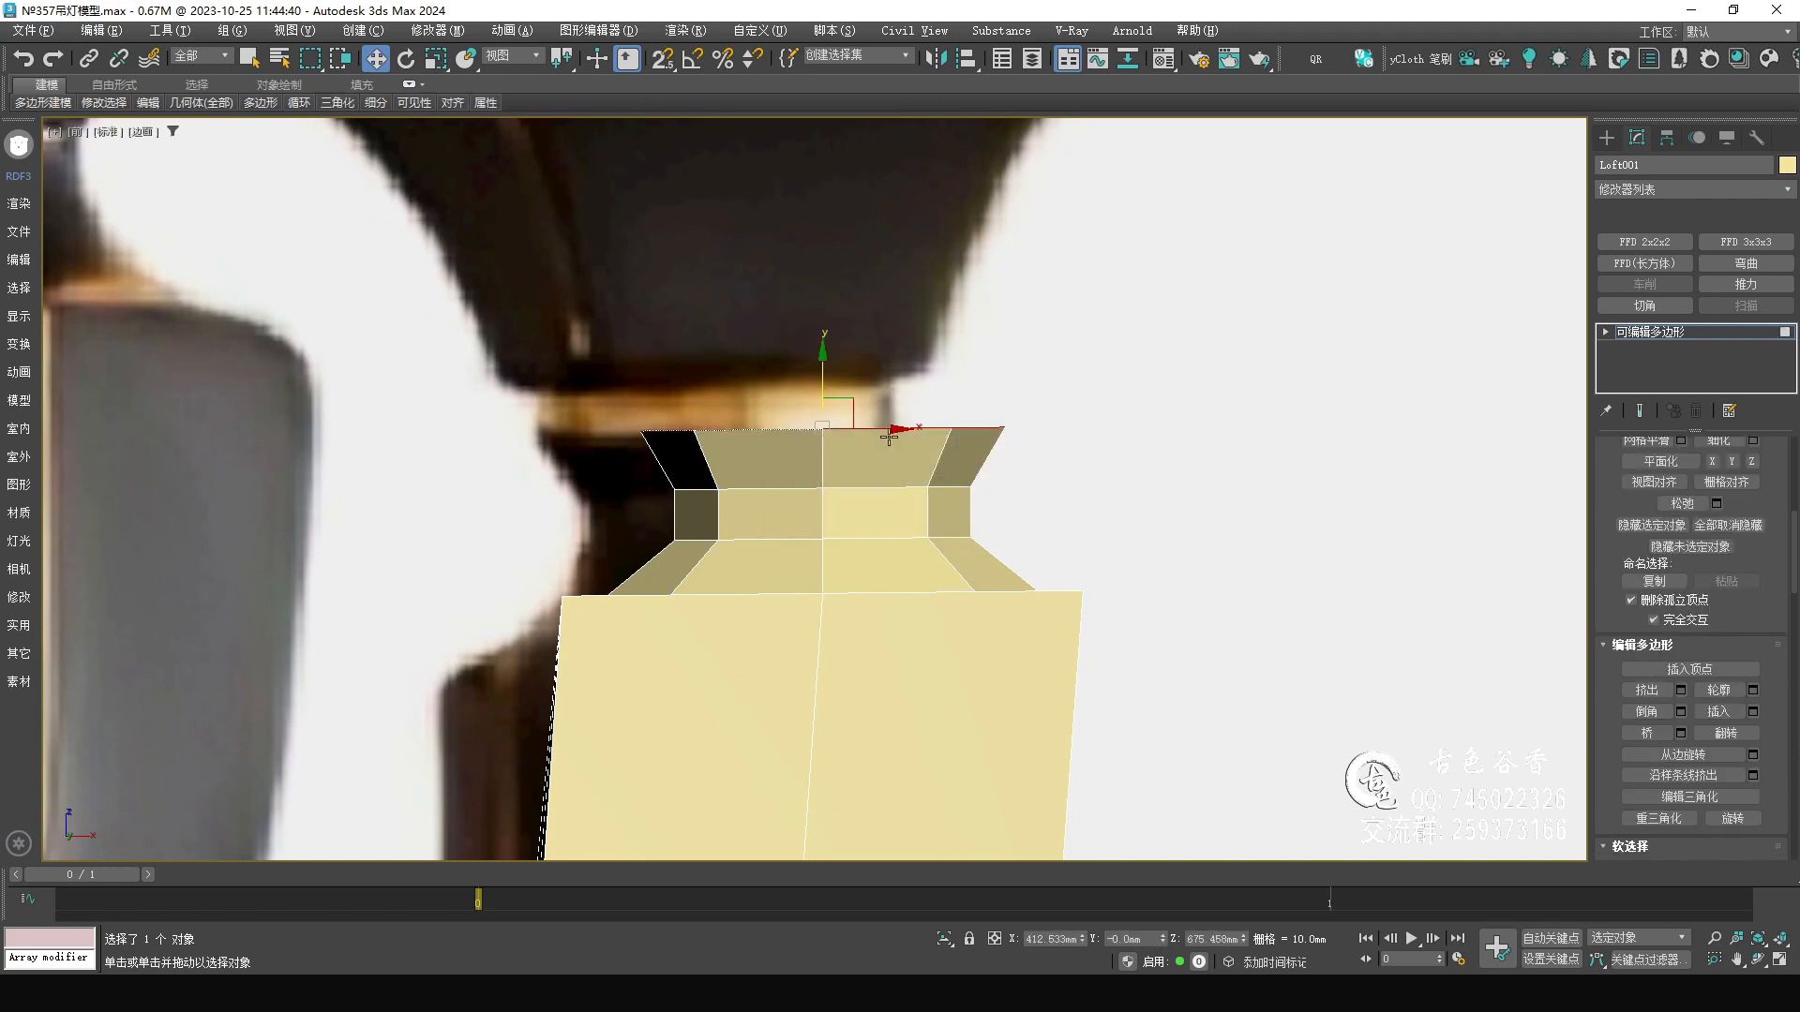
key("alt+w")
middle_click(1139, 611)
key("alt+w")
middle_click_drag(993, 466, 1003, 403, "alt")
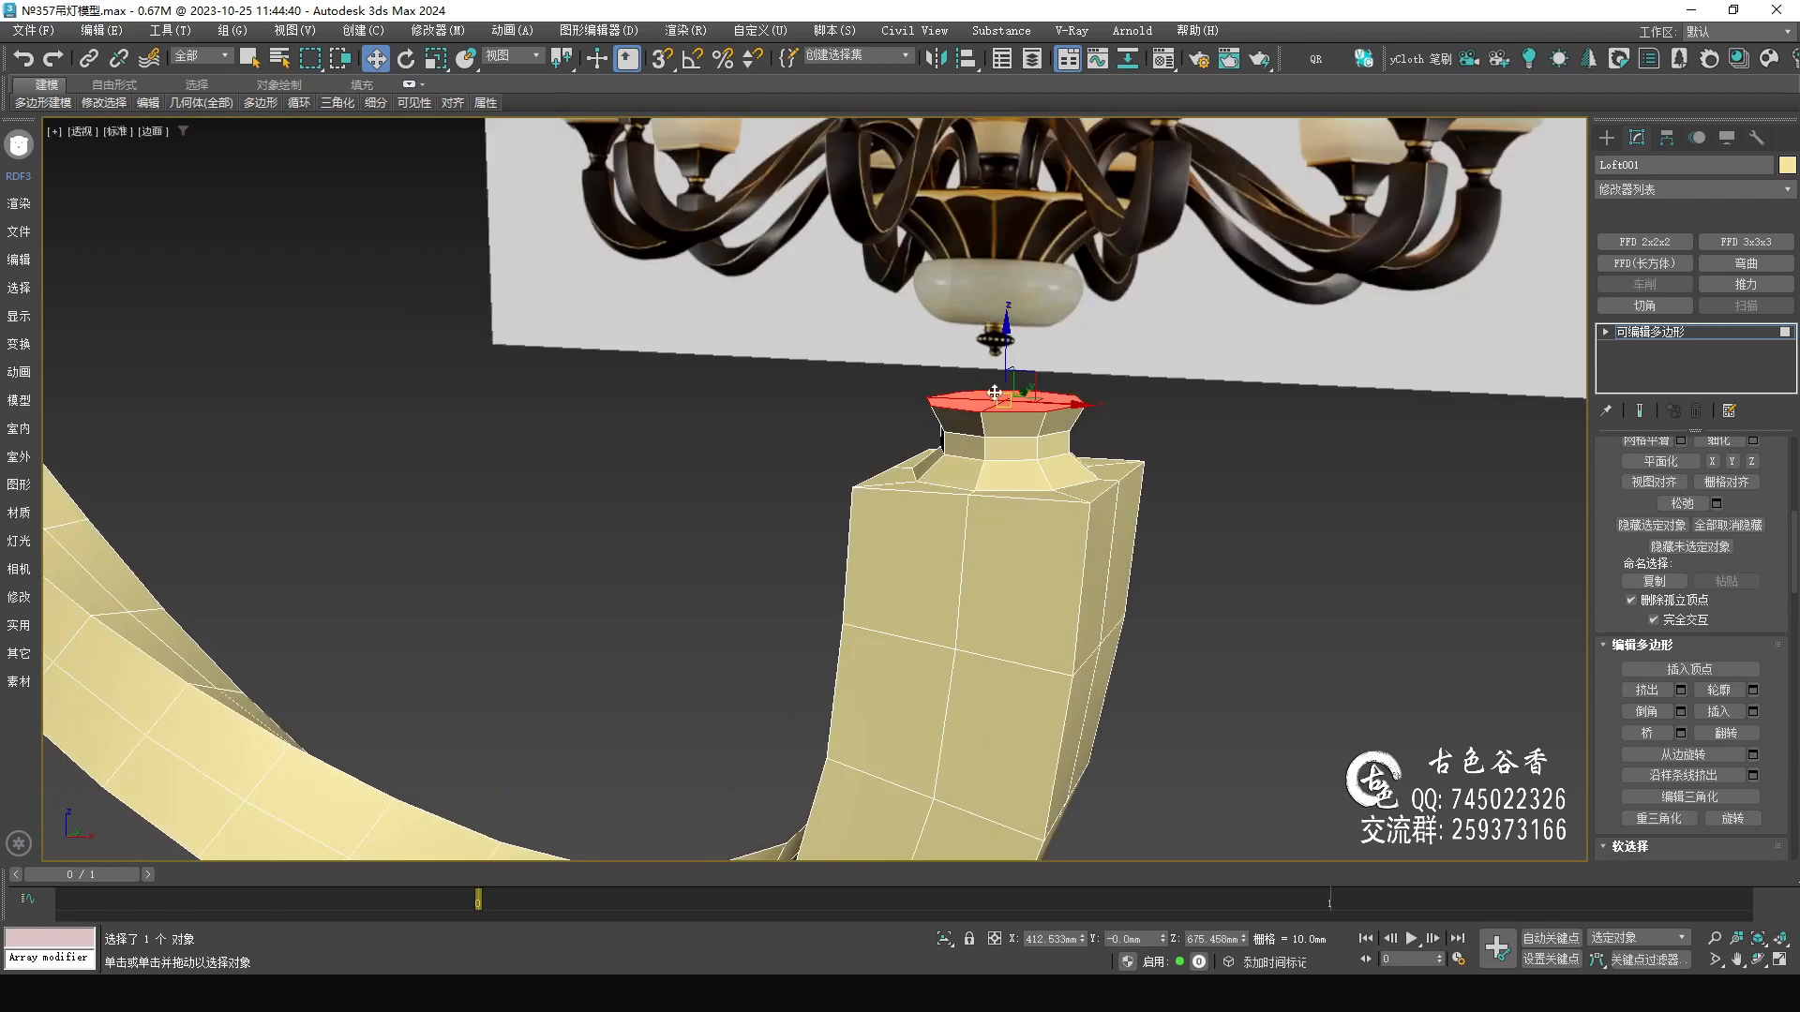
scroll(1008, 369, "up", 3)
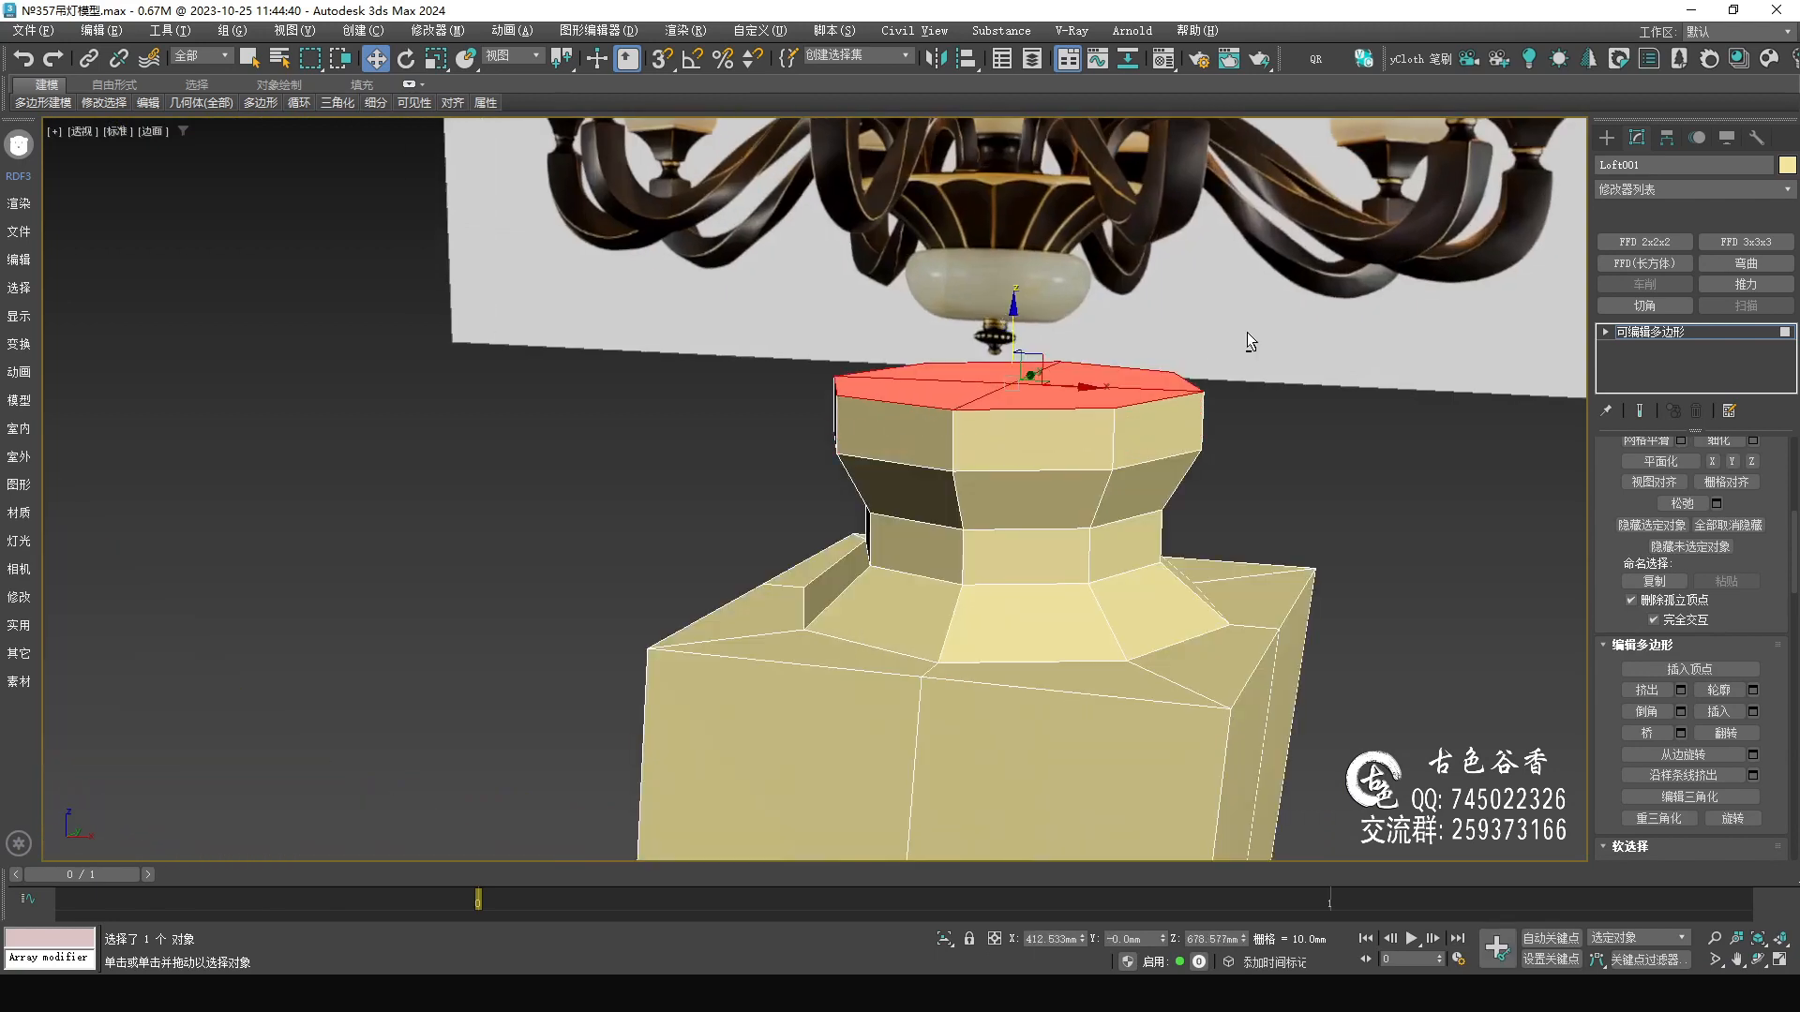
- Adjust the heights of the neck's vertex rings in the front view to follow the collar in the reference image
key("f")
middle_click_drag(844, 423, 880, 377)
key("1")
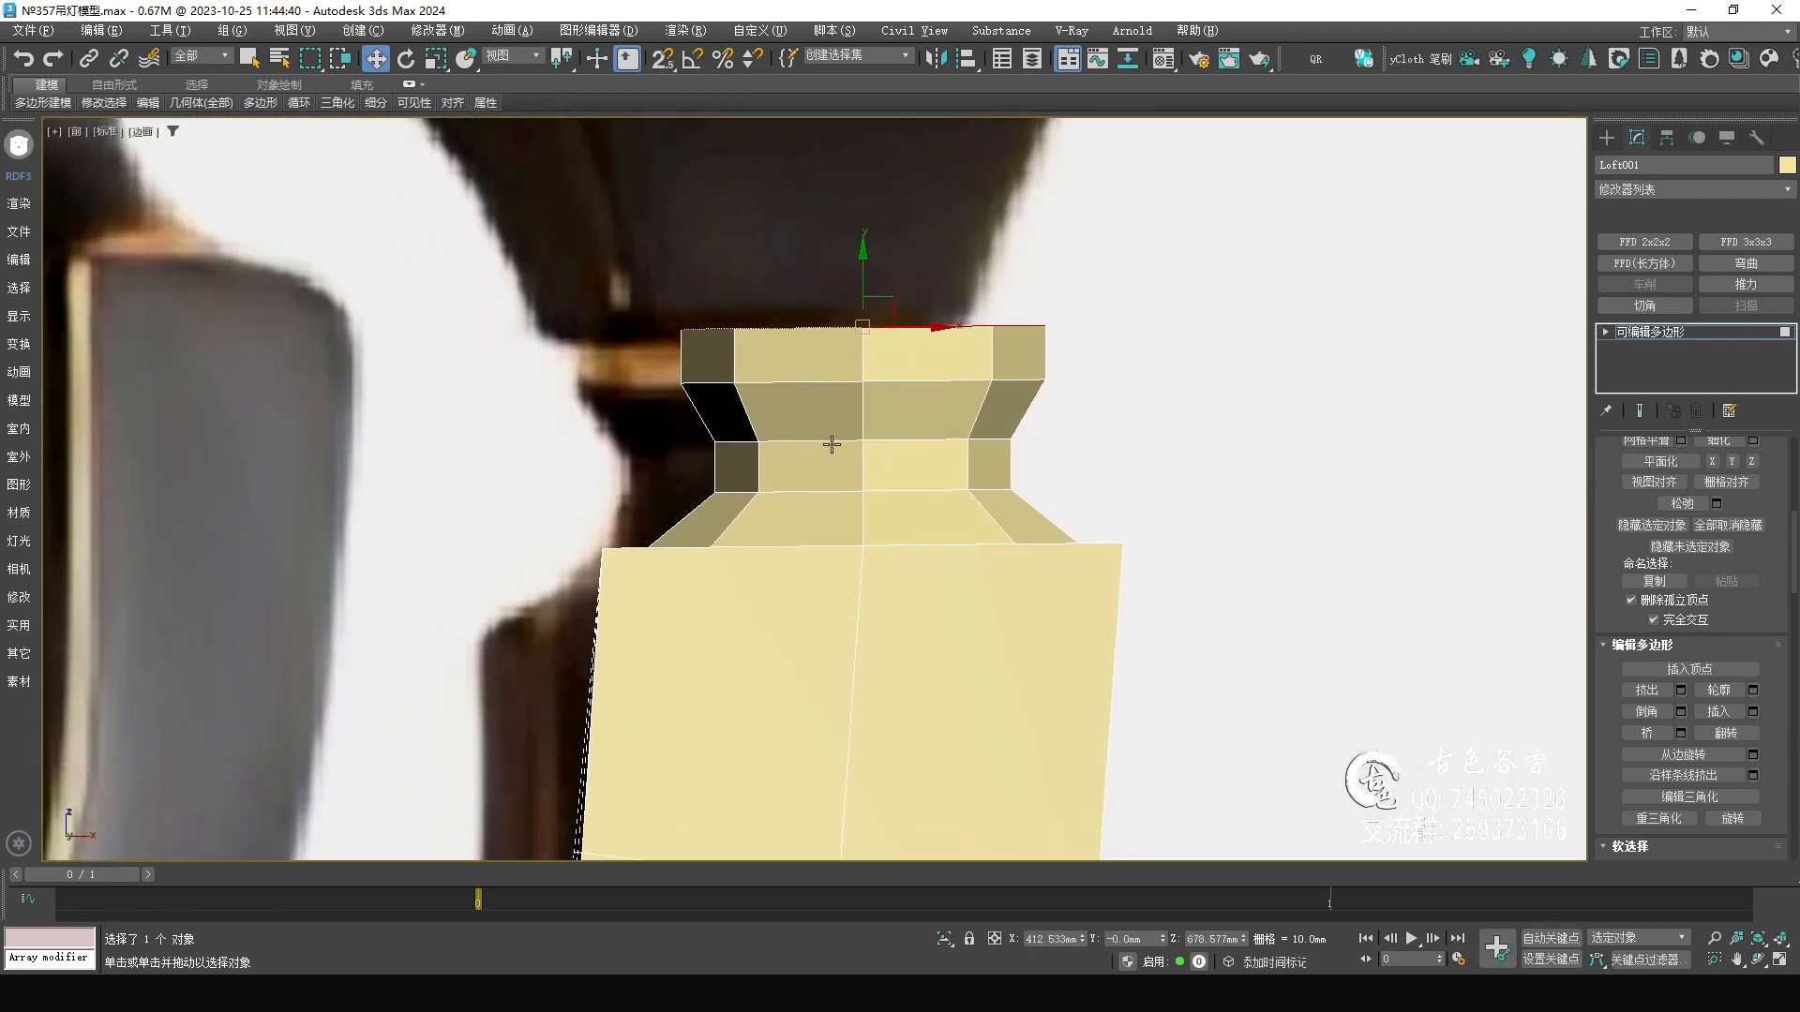
left_click_drag(583, 291, 1165, 523)
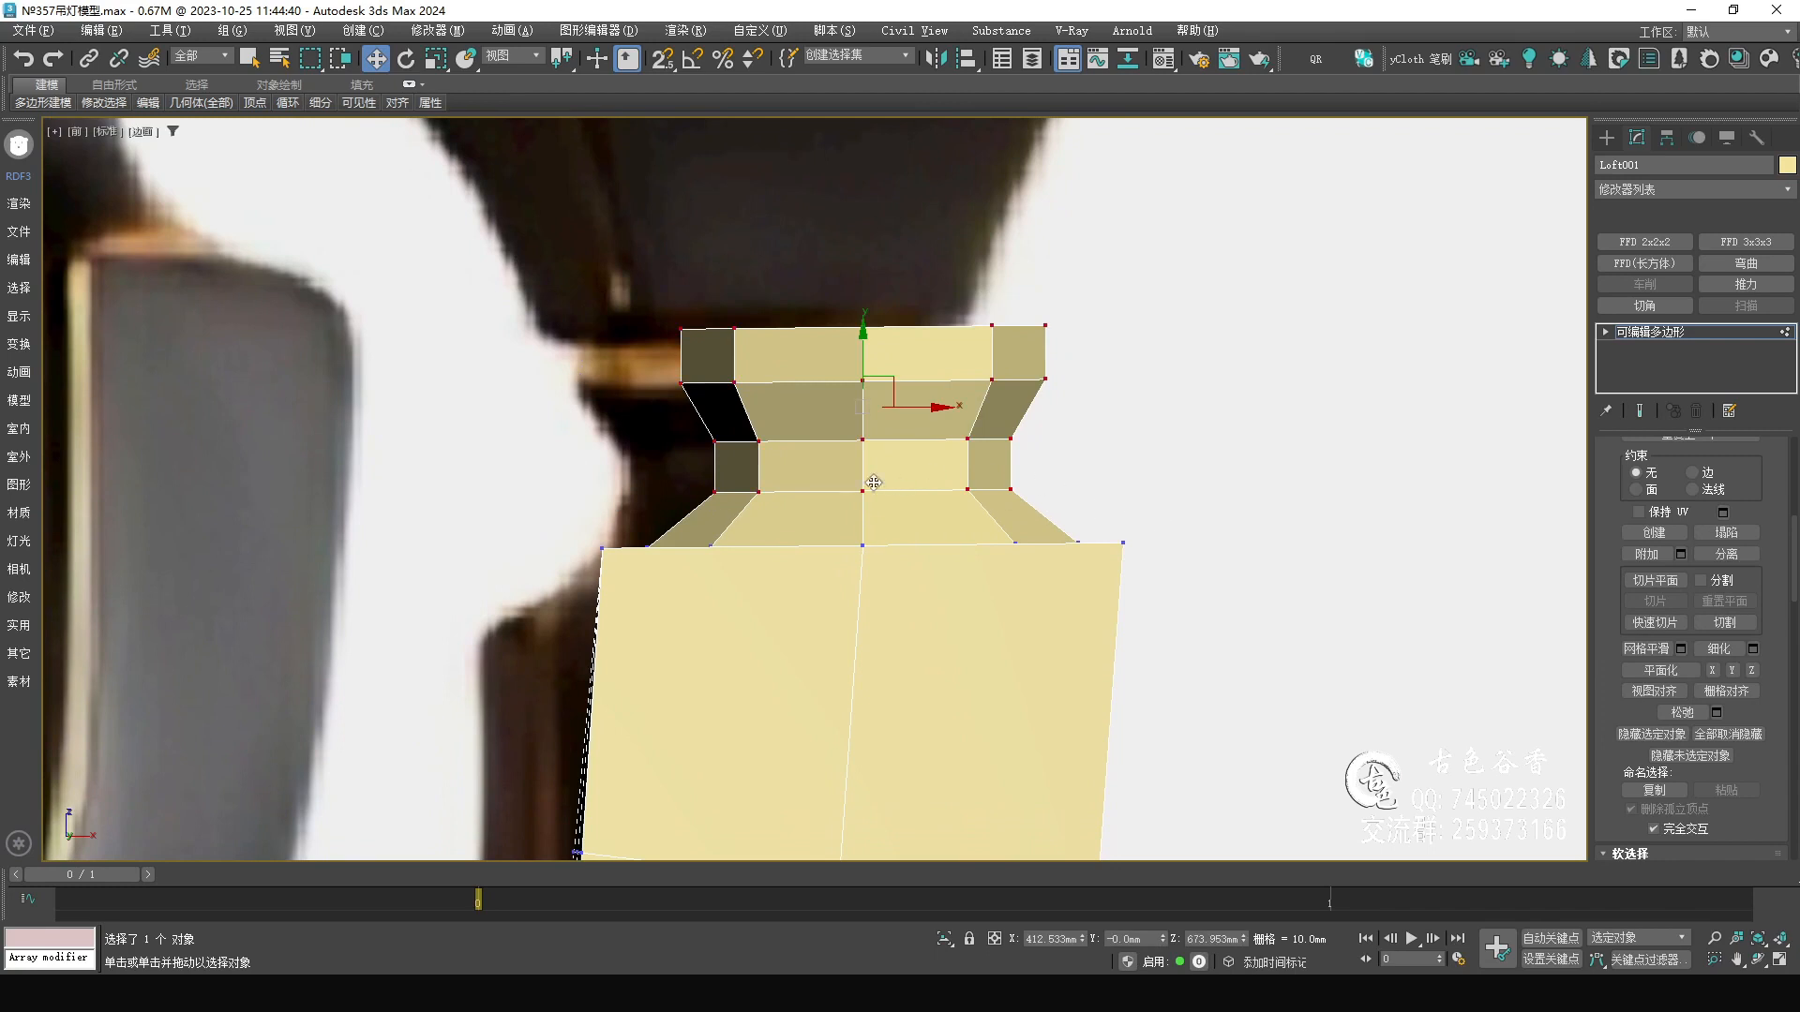
left_click_drag(658, 482, 1054, 506)
left_click_drag(864, 445, 864, 454)
left_click_drag(562, 278, 1110, 525)
left_click_drag(1036, 468, 1034, 464)
left_click_drag(860, 325, 867, 331)
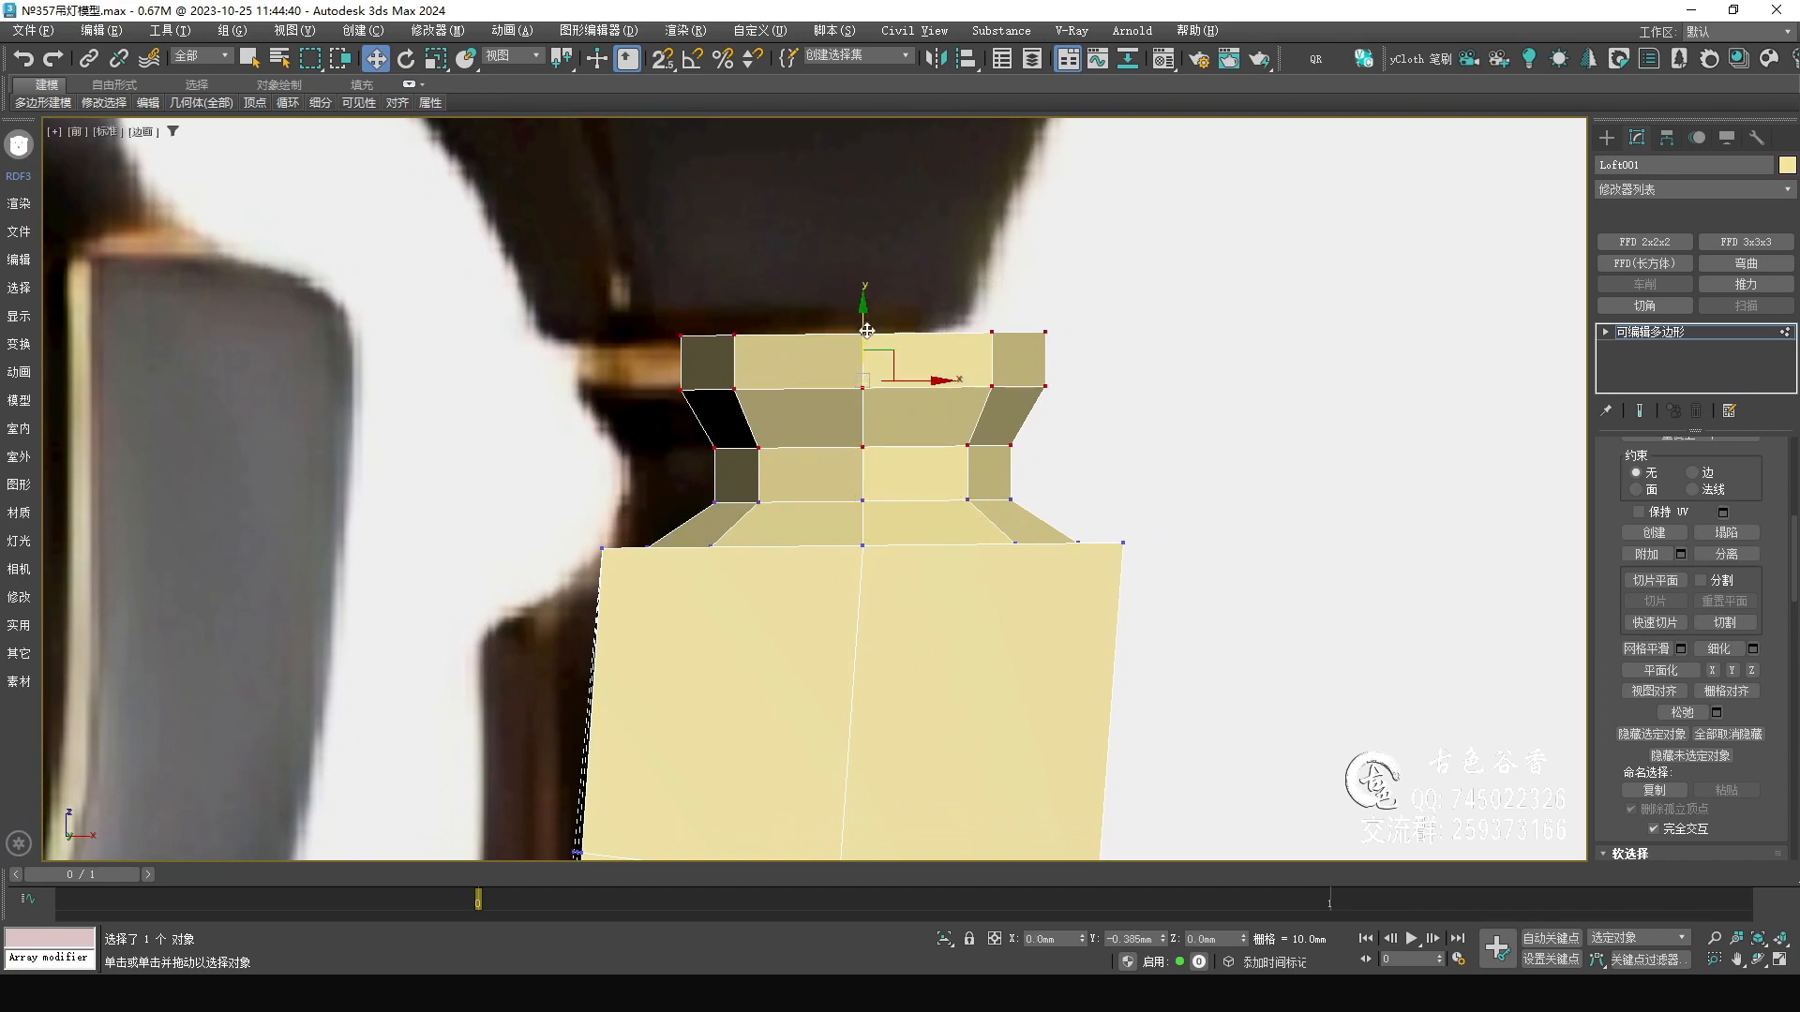
- Examine the neck and collar on the arm's outer end in perspective, from above and from the side
scroll(1031, 385, "down", 4)
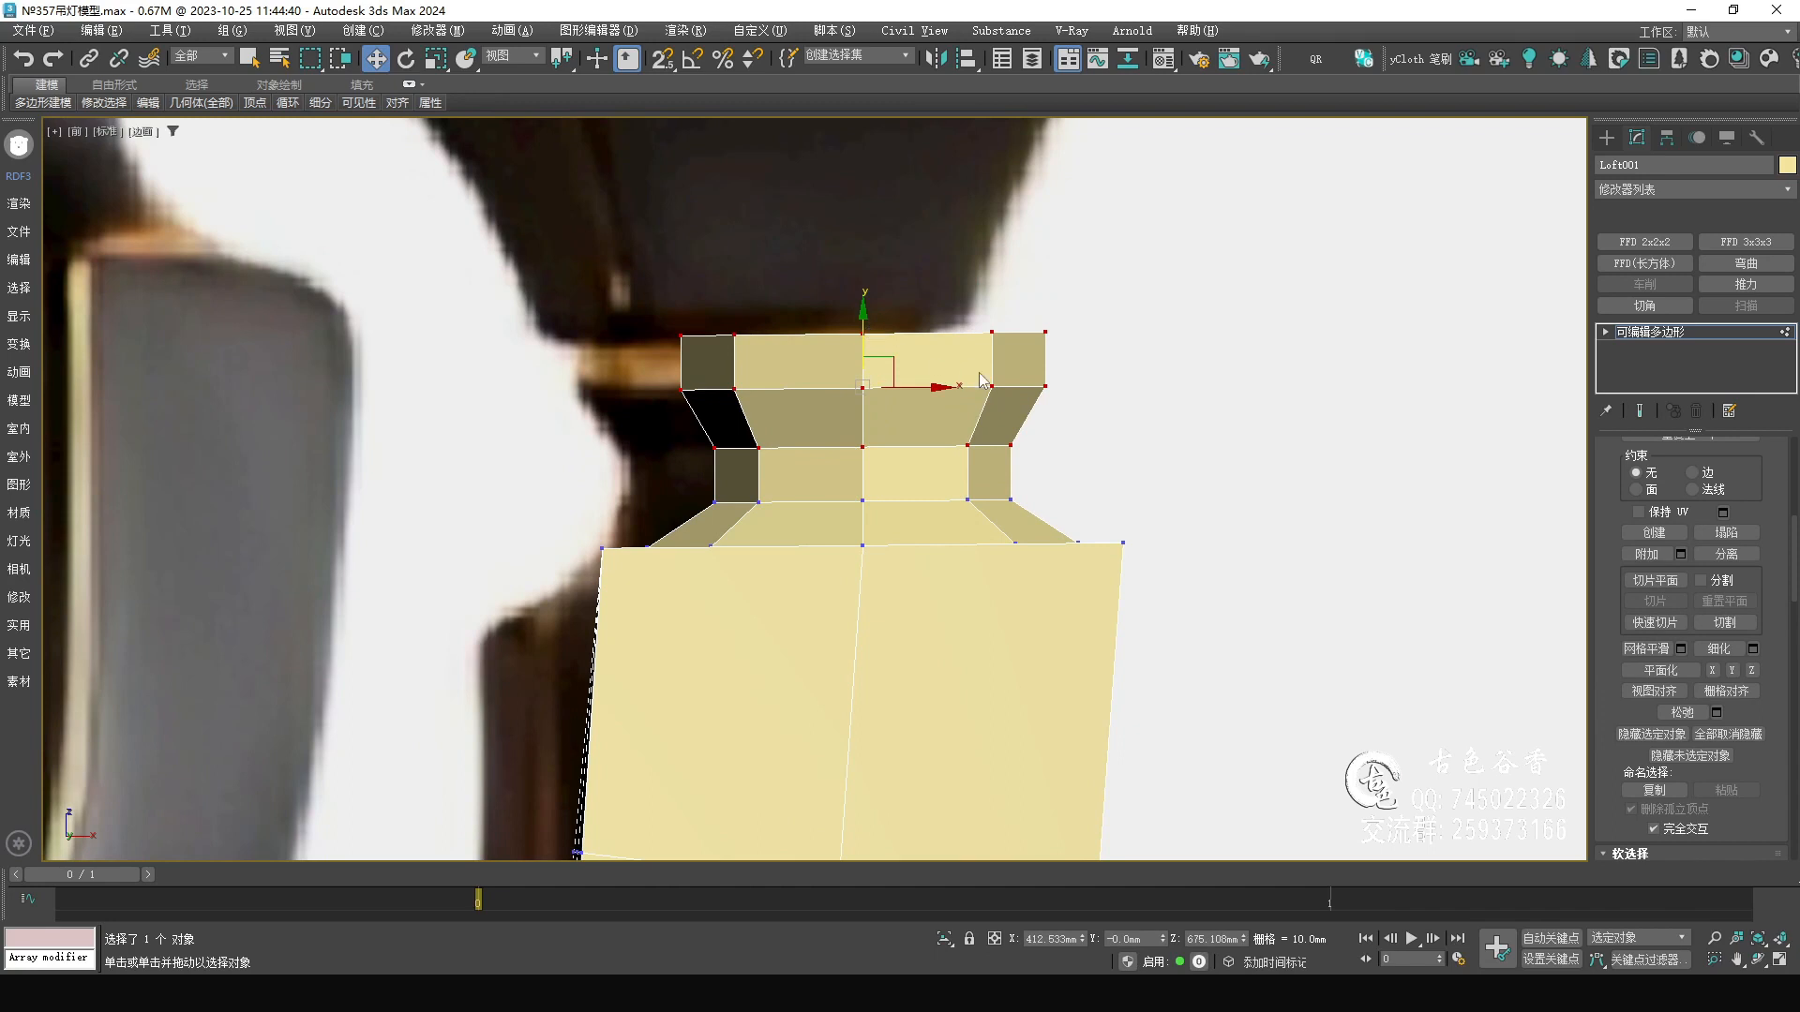
key("alt+w")
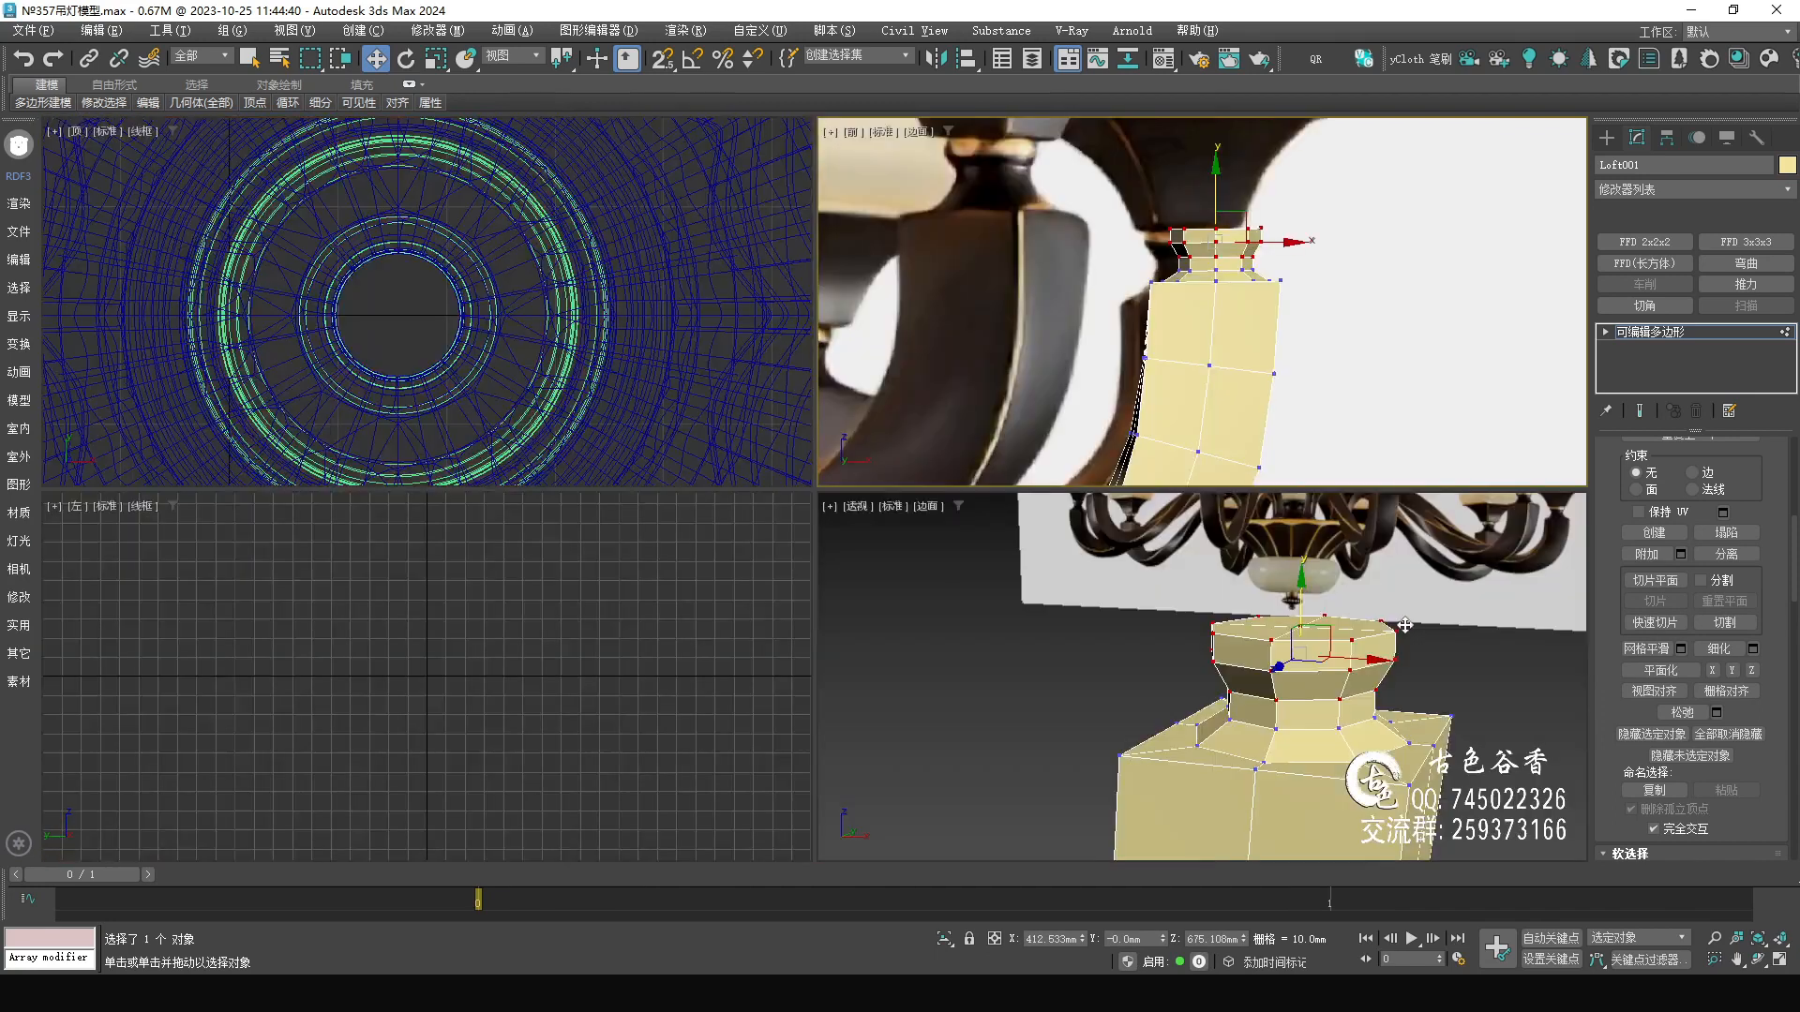
middle_click(1217, 604)
key("alt+w")
middle_click_drag(958, 463, 1032, 517, "alt")
key("ctrl+q")
key("ctrl+q")
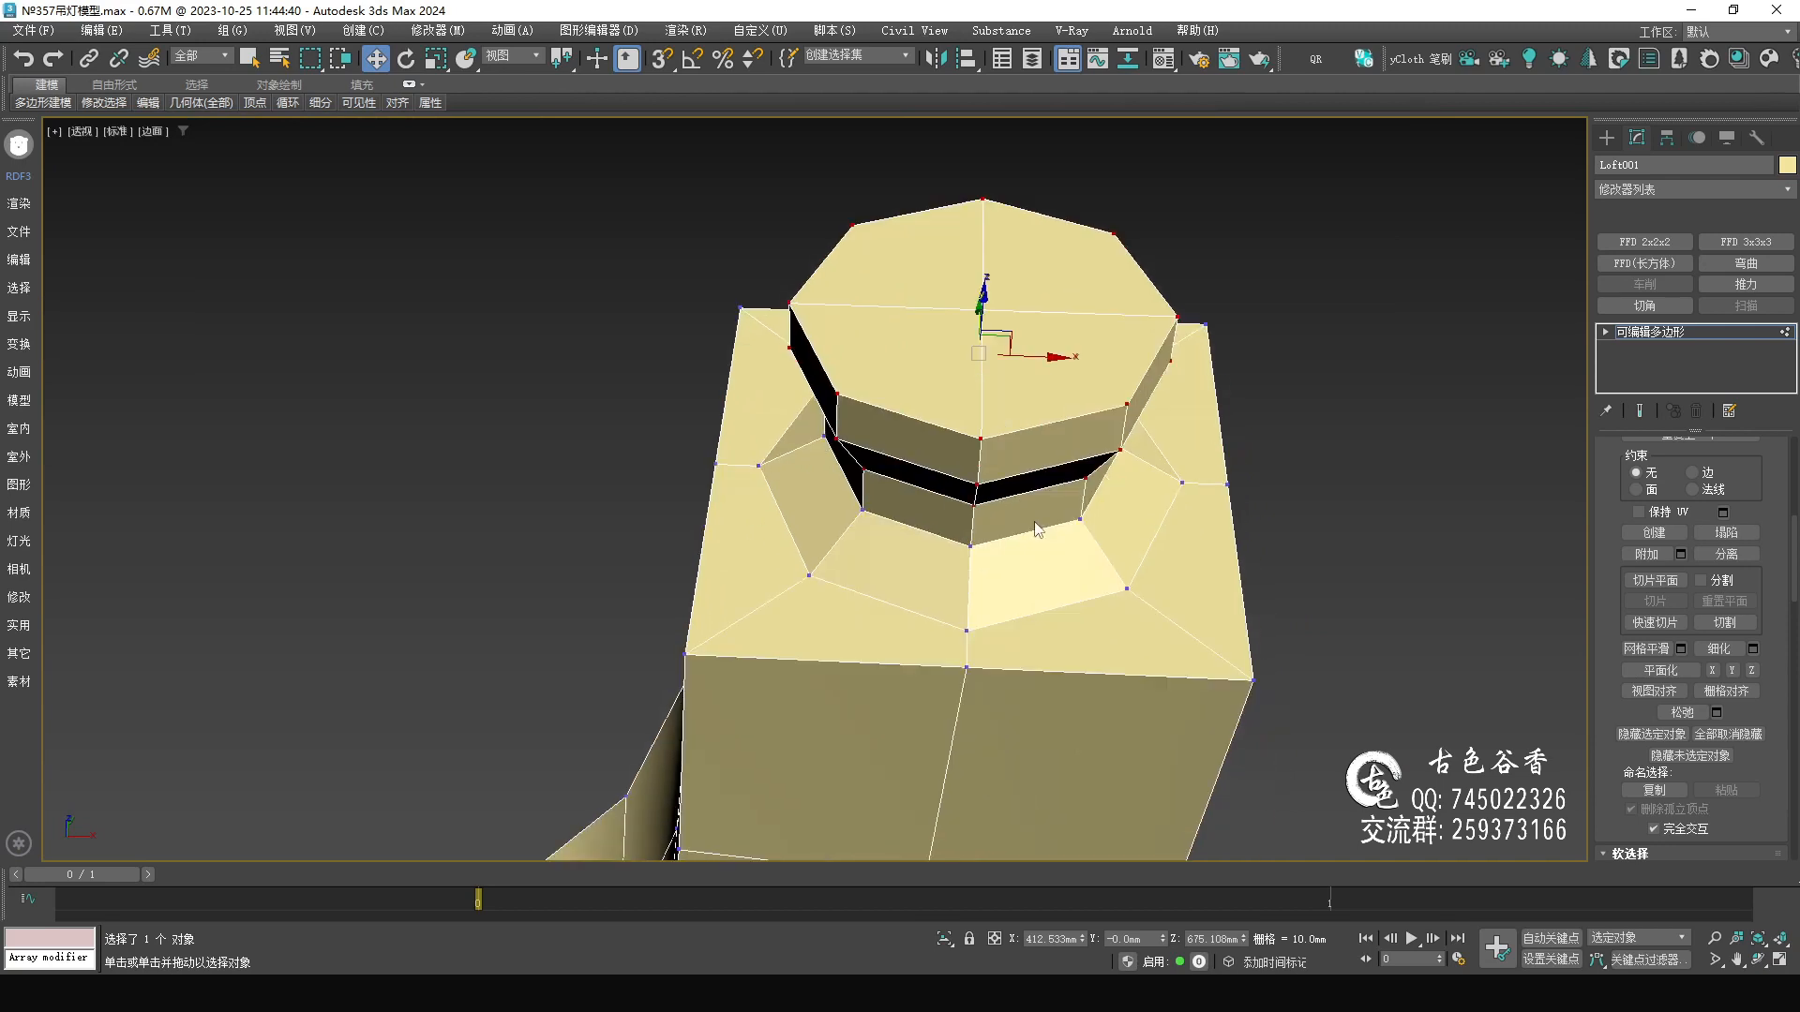
scroll(1033, 519, "down", 5)
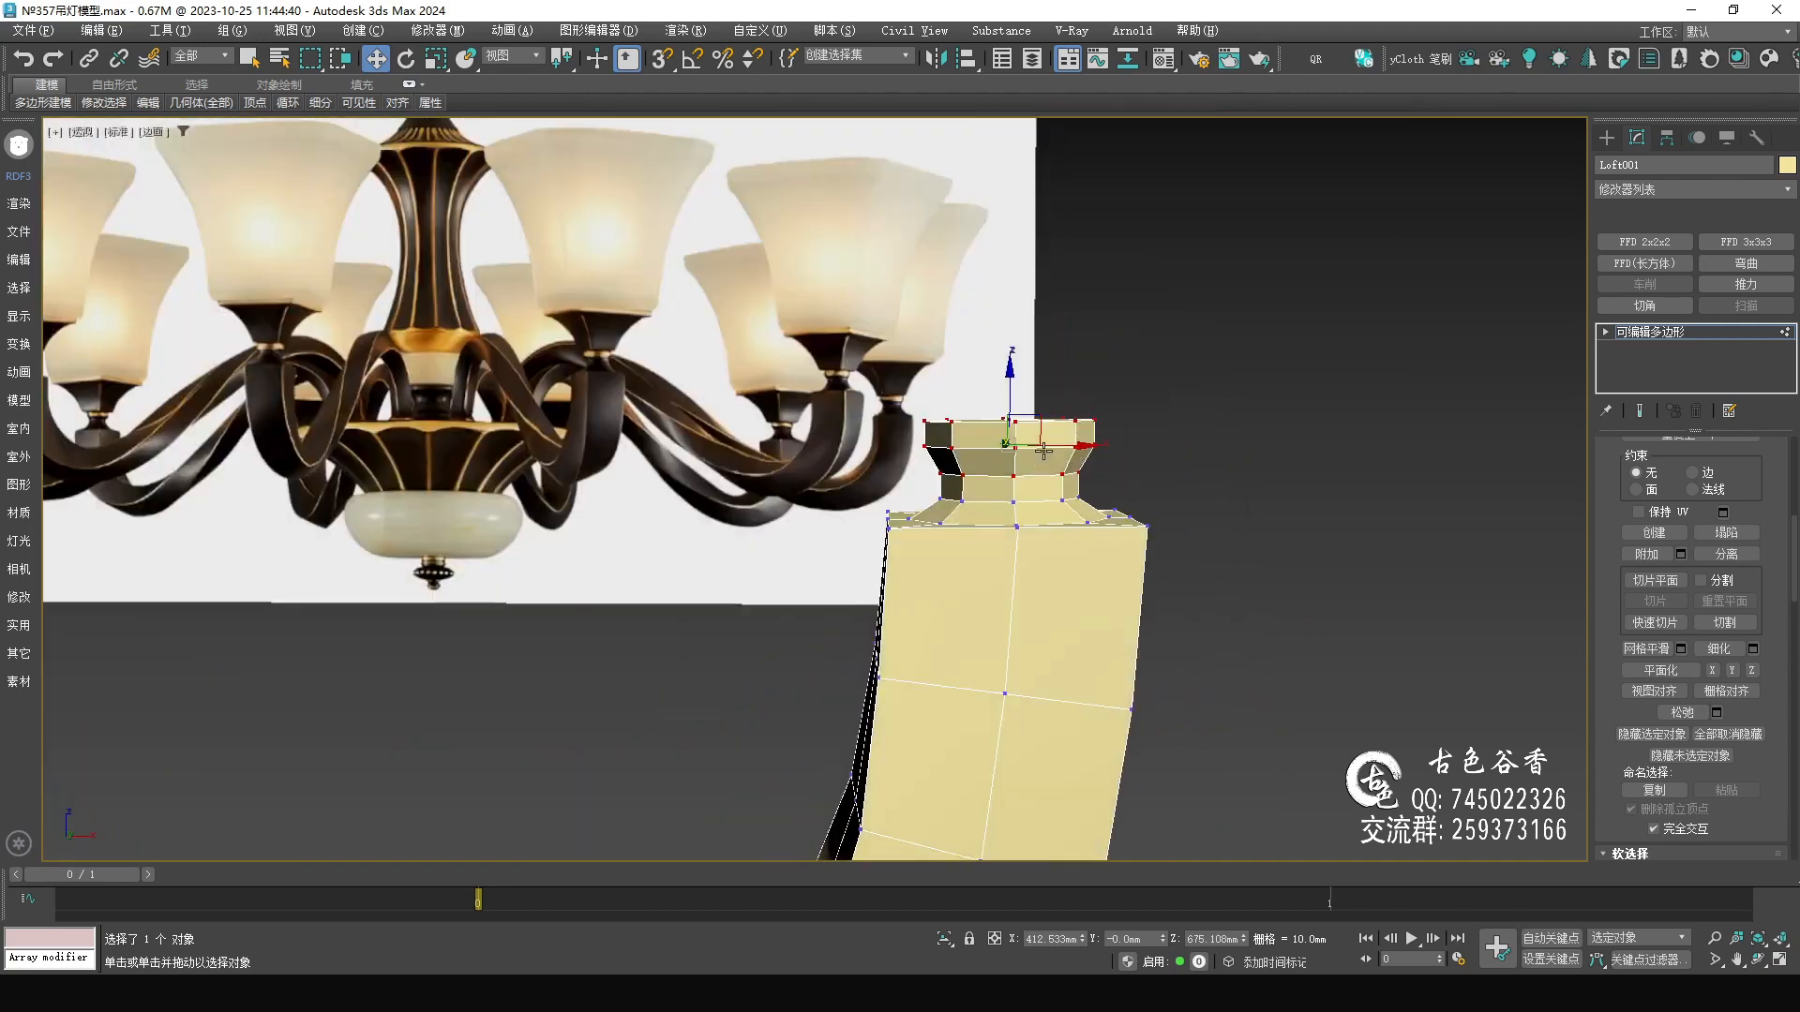
middle_click_drag(1032, 560, 1038, 495)
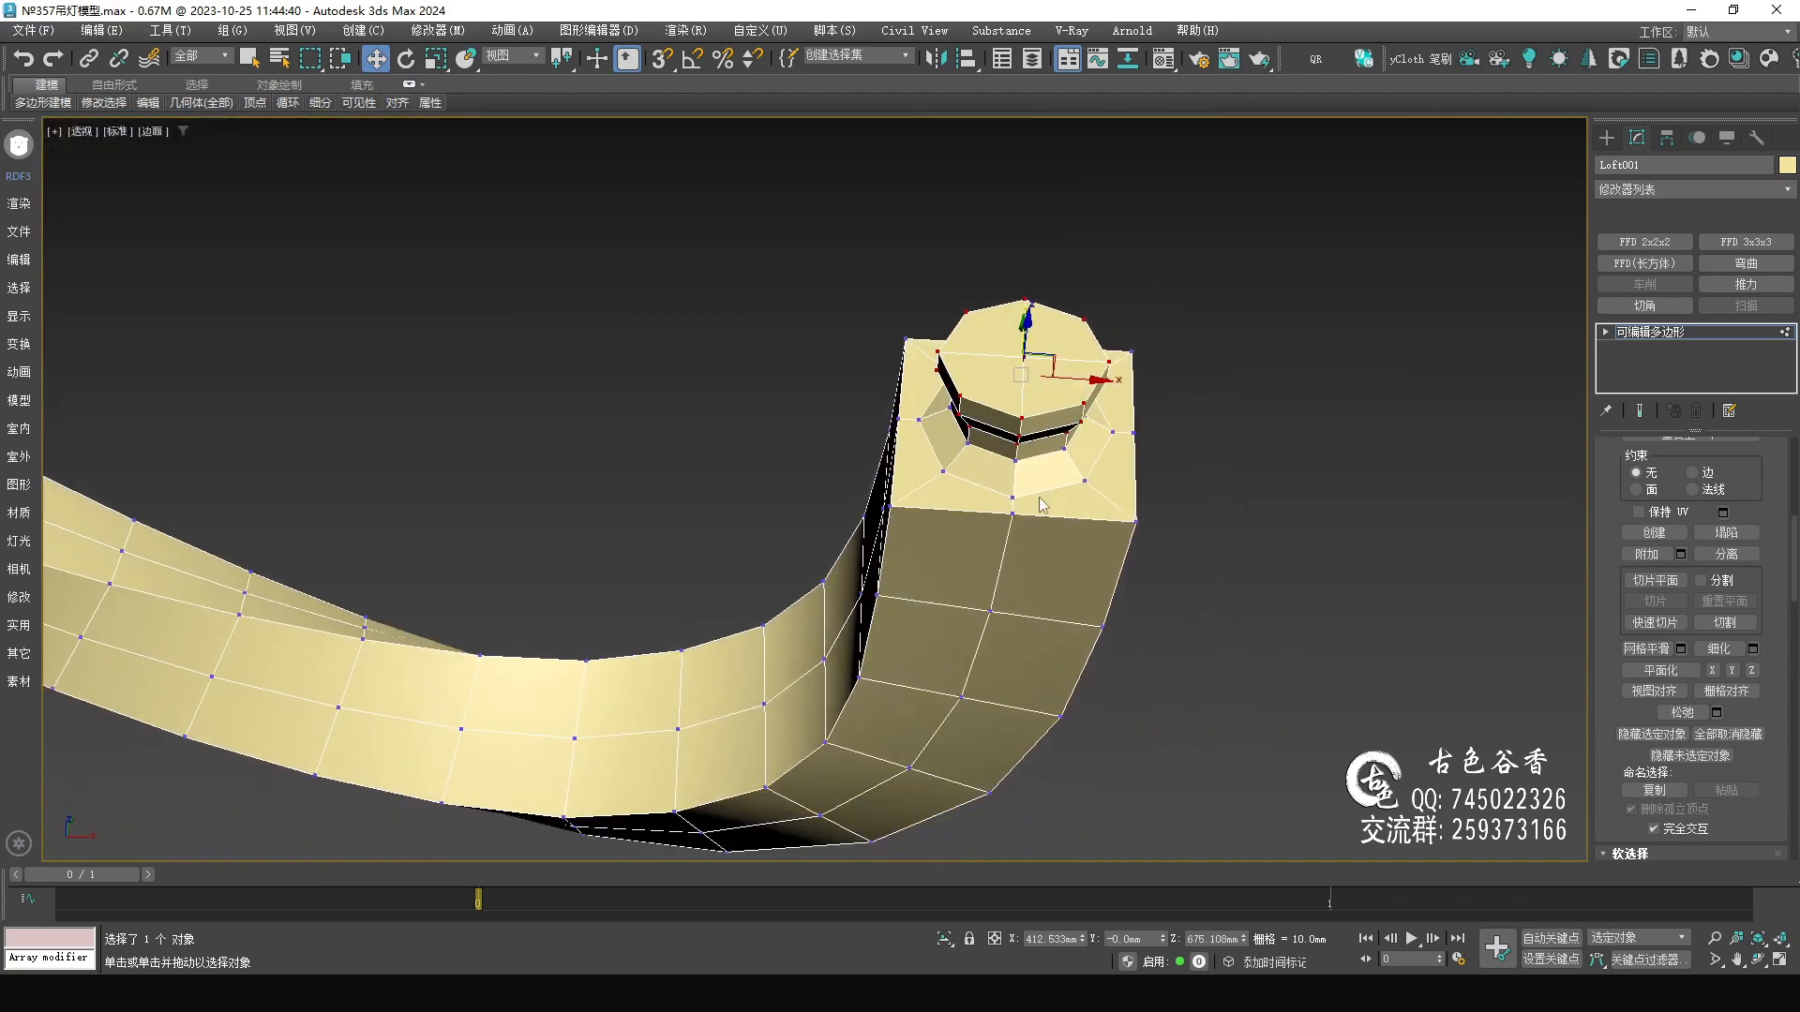
scroll(1048, 512, "up", 2)
- Select a lengthwise corner edge loop of the arm and examine its course along the arm and neck
key("2")
double_click(1150, 574)
key("q")
middle_click_drag(1131, 576, 1156, 499, "alt")
middle_click_drag(1078, 449, 1022, 375, "alt")
middle_click_drag(870, 150, 907, 249)
scroll(909, 249, "up", 5)
scroll(1078, 515, "down", 5)
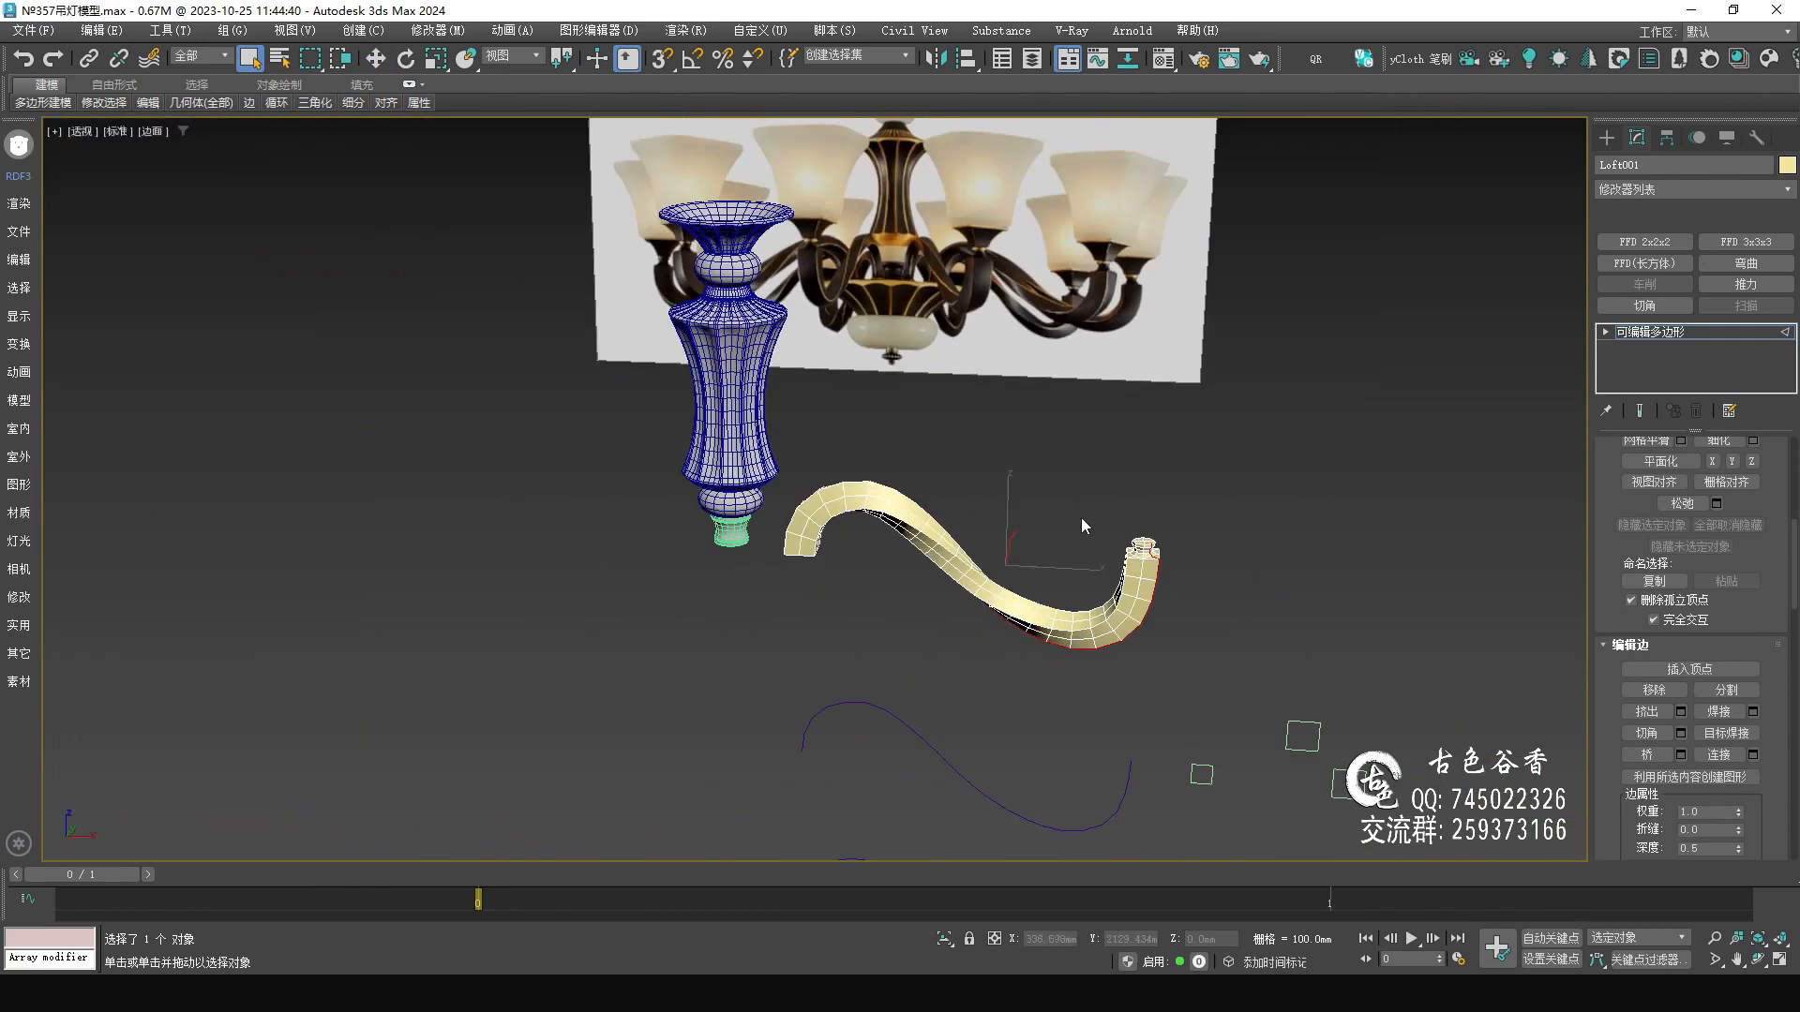
scroll(995, 467, "up", 3)
scroll(945, 459, "up", 5)
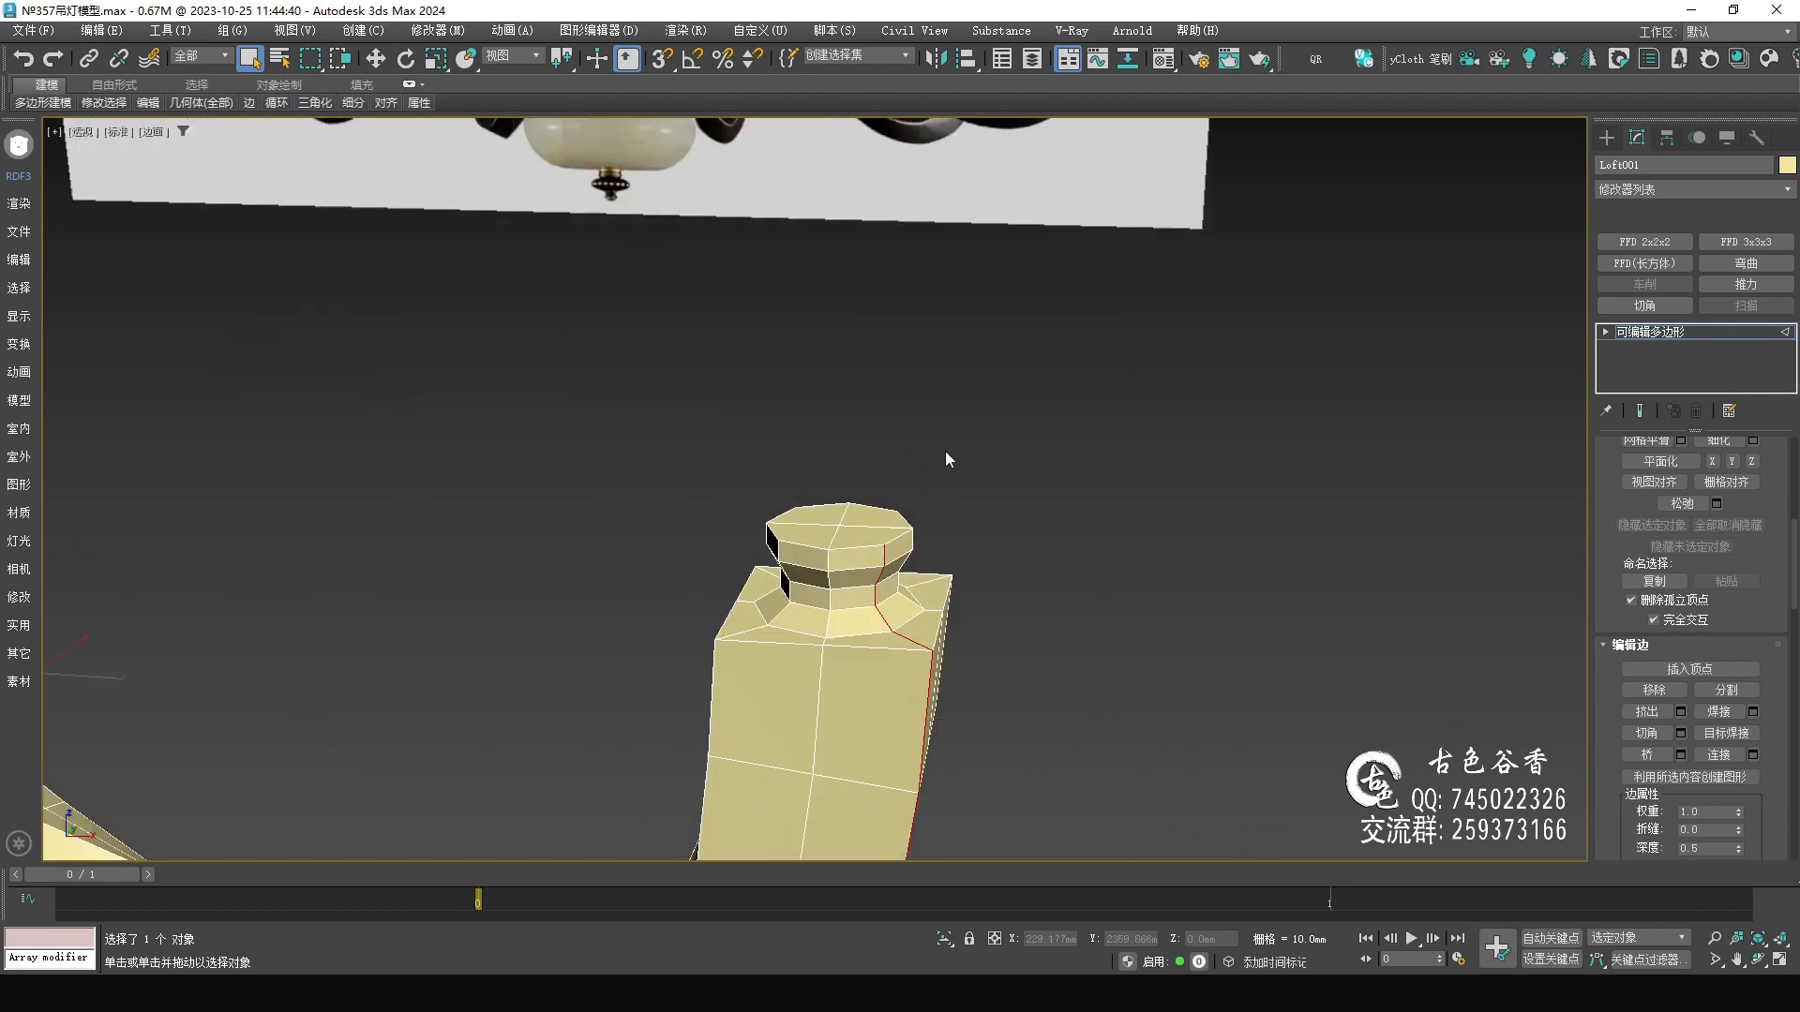
- Select the octagonal cap polygons on top of the collar and inset them by 2.362 mm
key("4")
left_click(866, 525)
key("f")
middle_click_drag(1071, 353, 1045, 550)
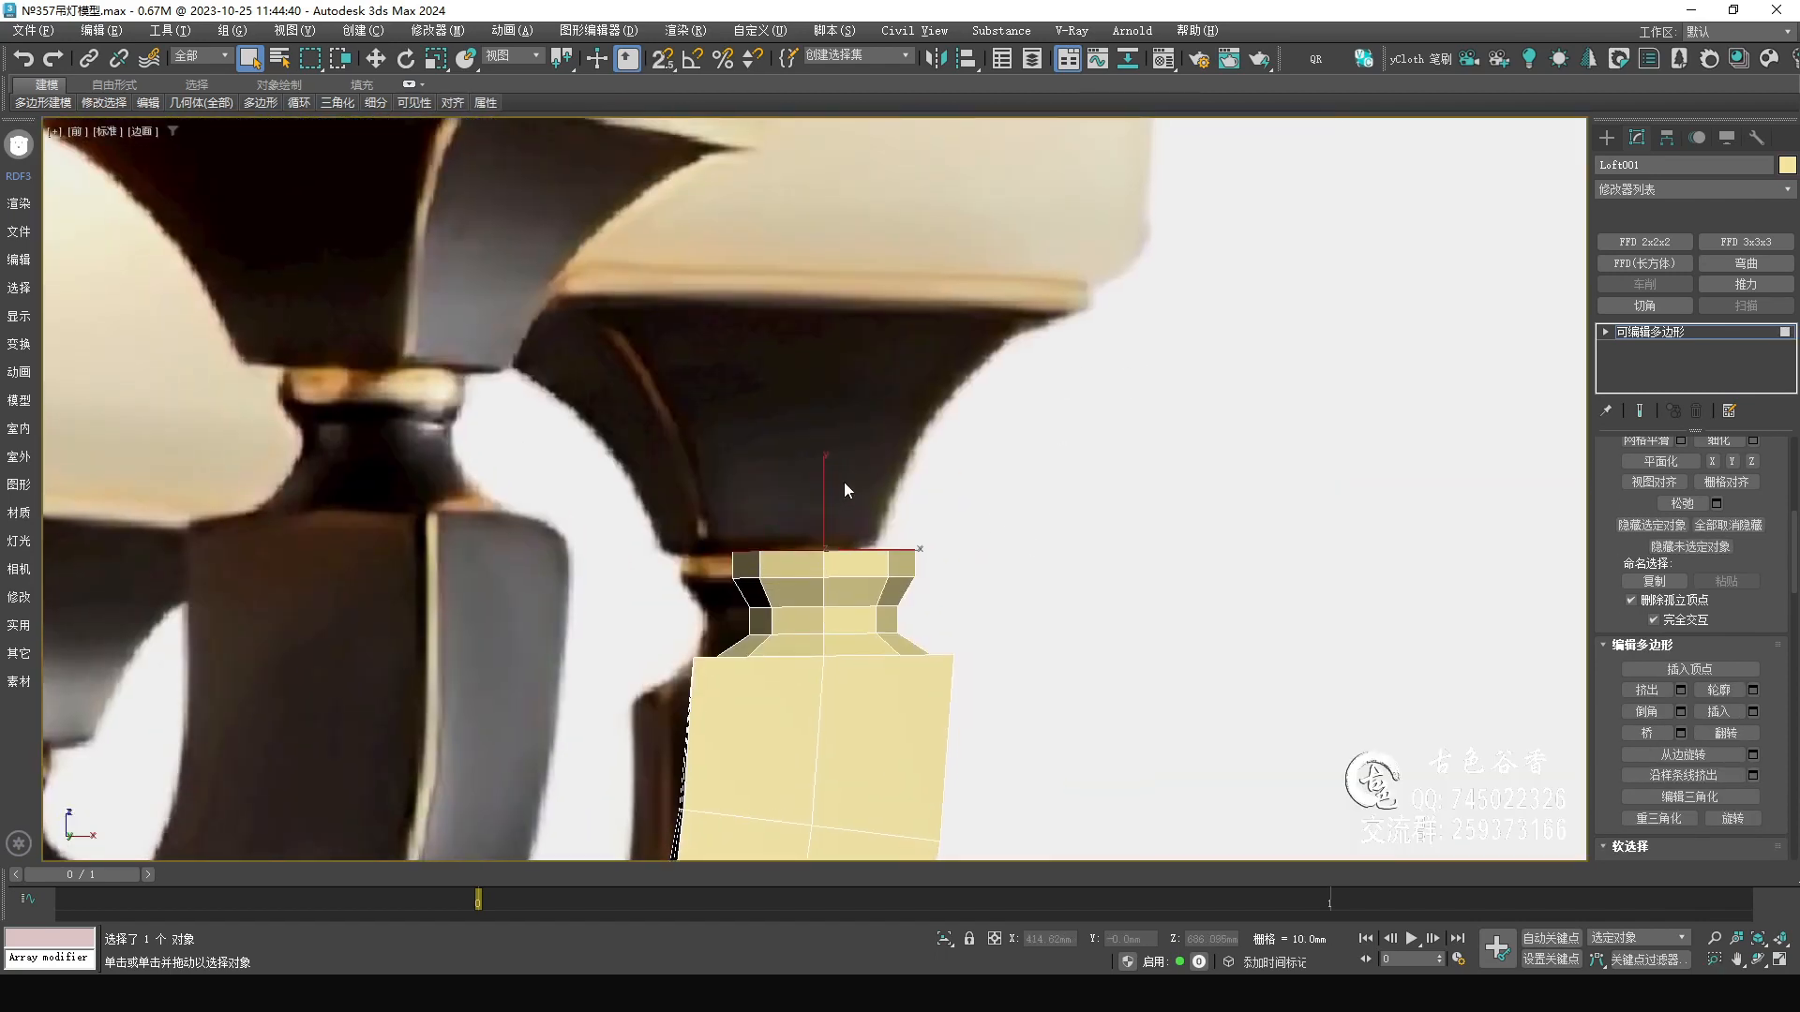
scroll(952, 553, "down", 6)
key("p")
middle_click_drag(1076, 607, 1114, 637, "alt")
scroll(1114, 637, "up", 4)
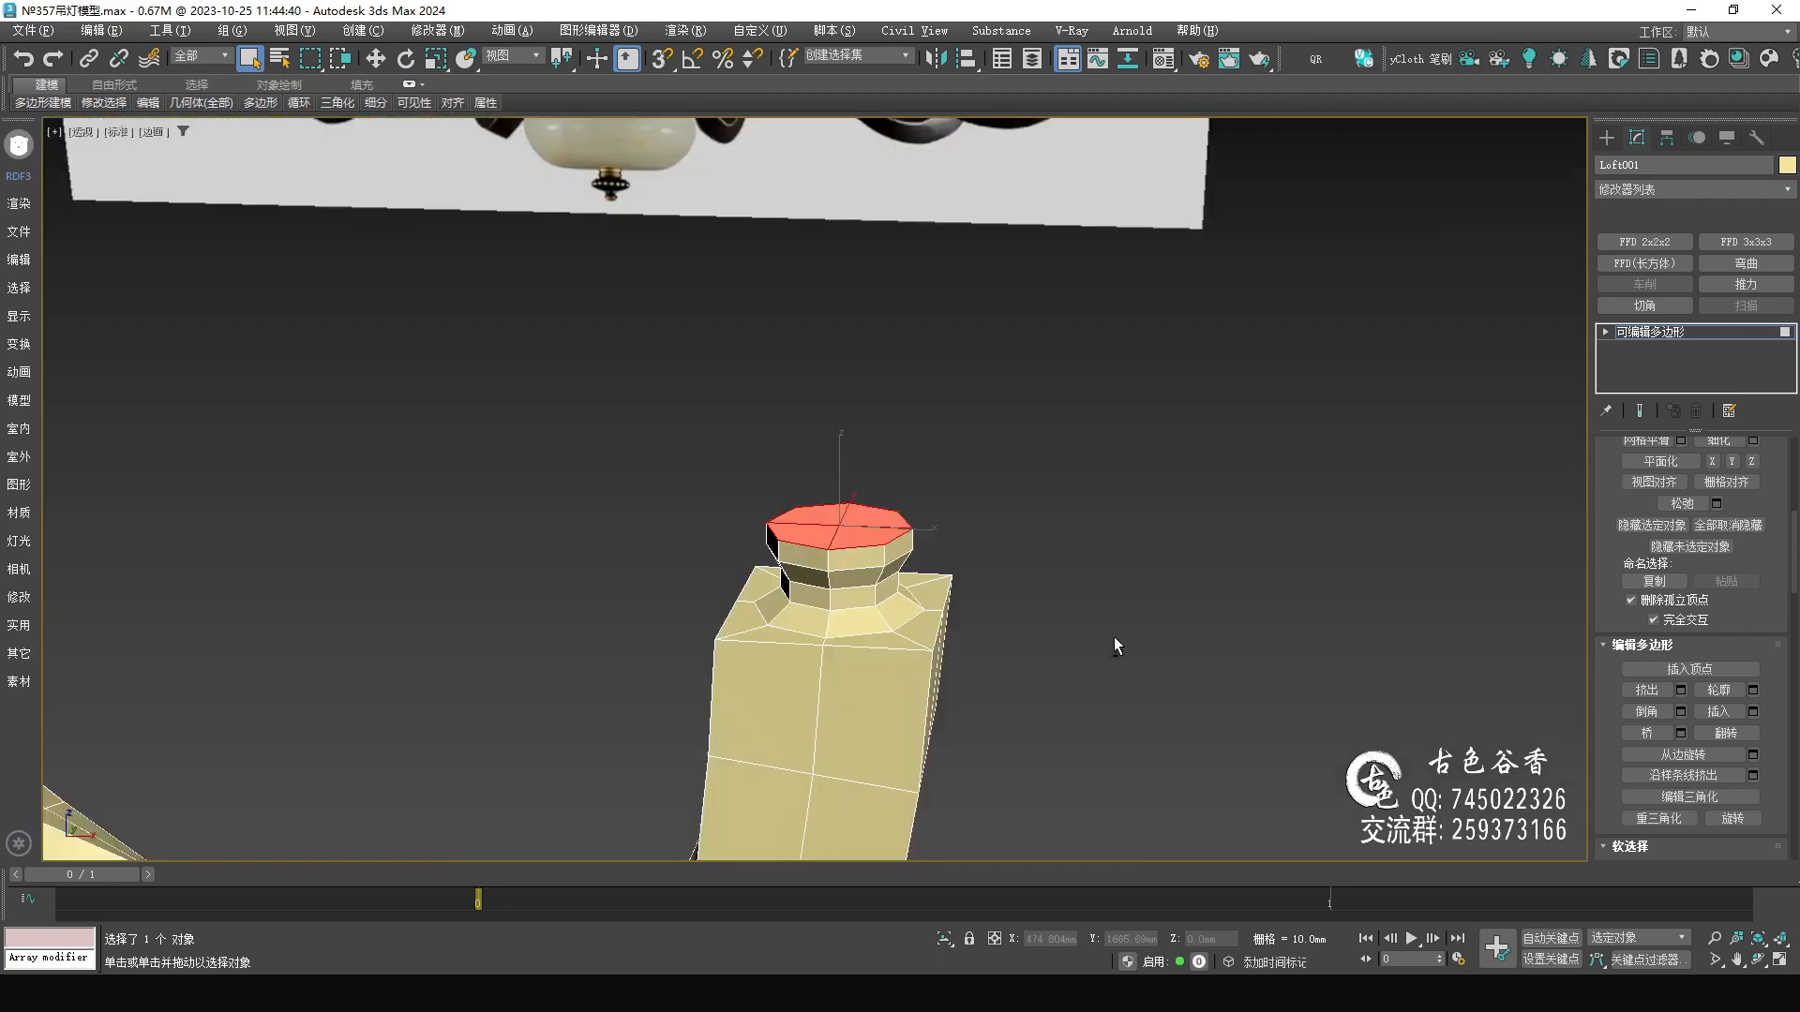
scroll(843, 533, "up", 8)
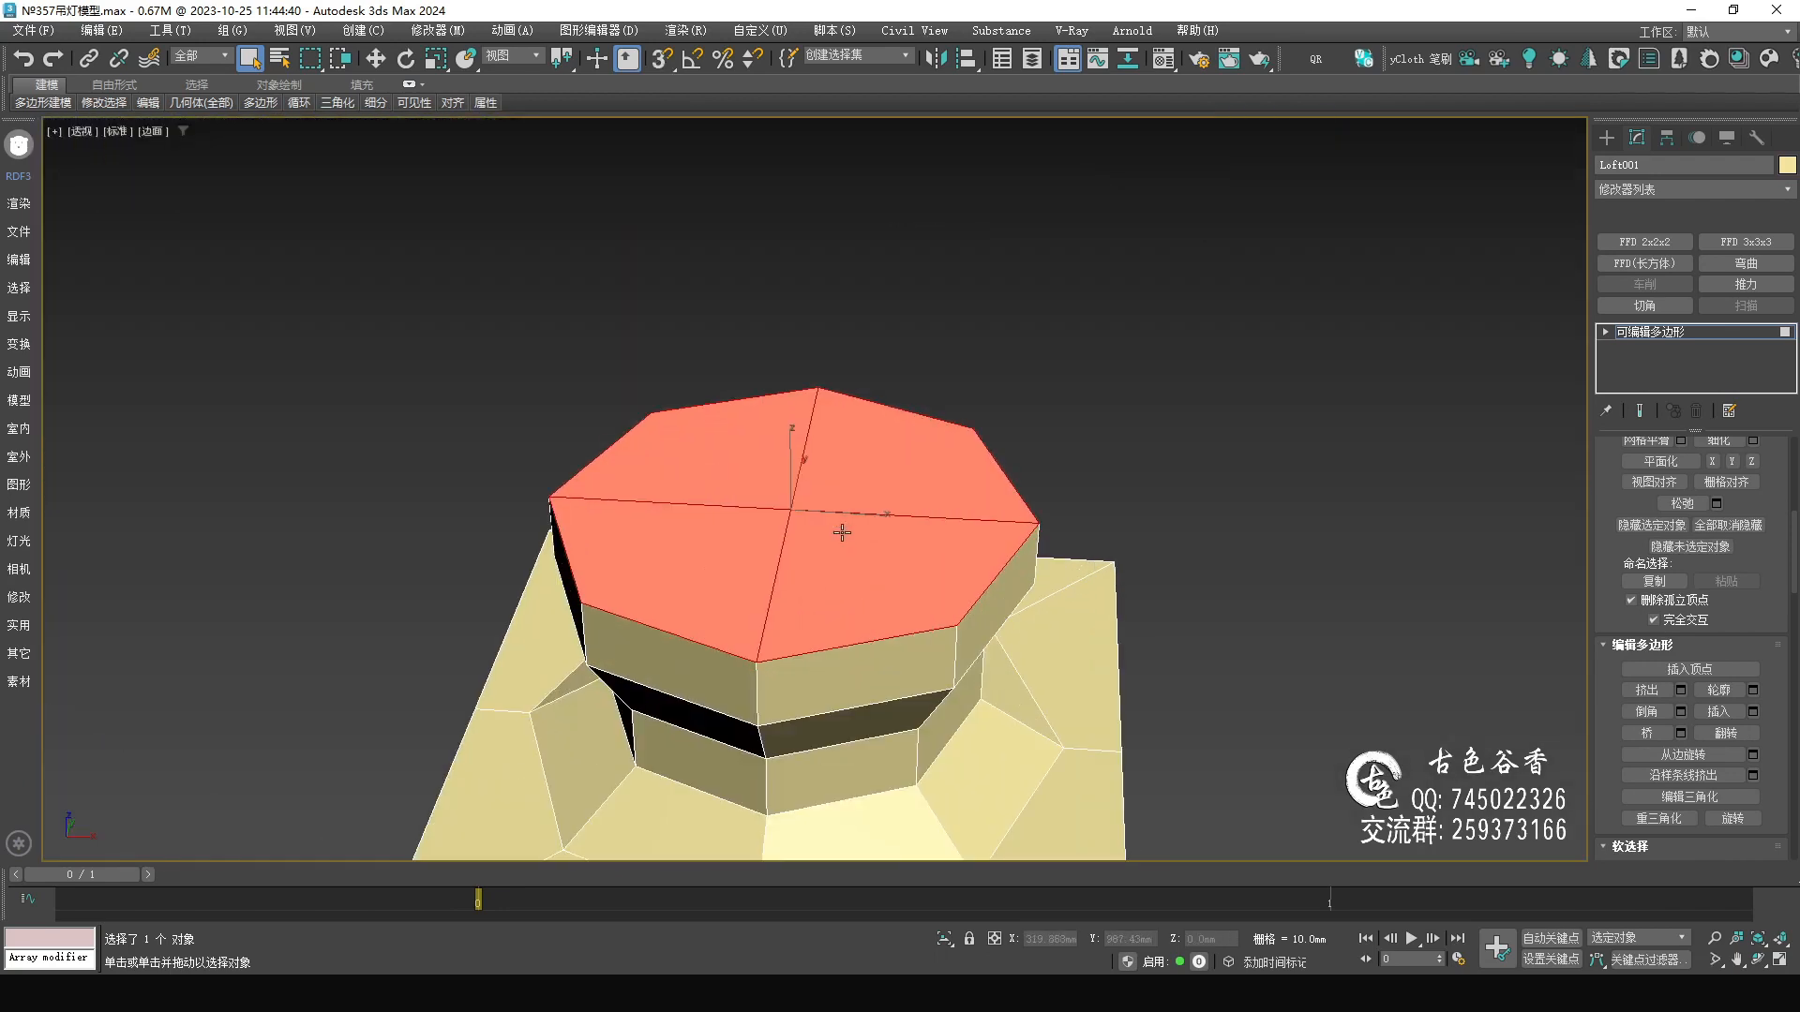
key("i")
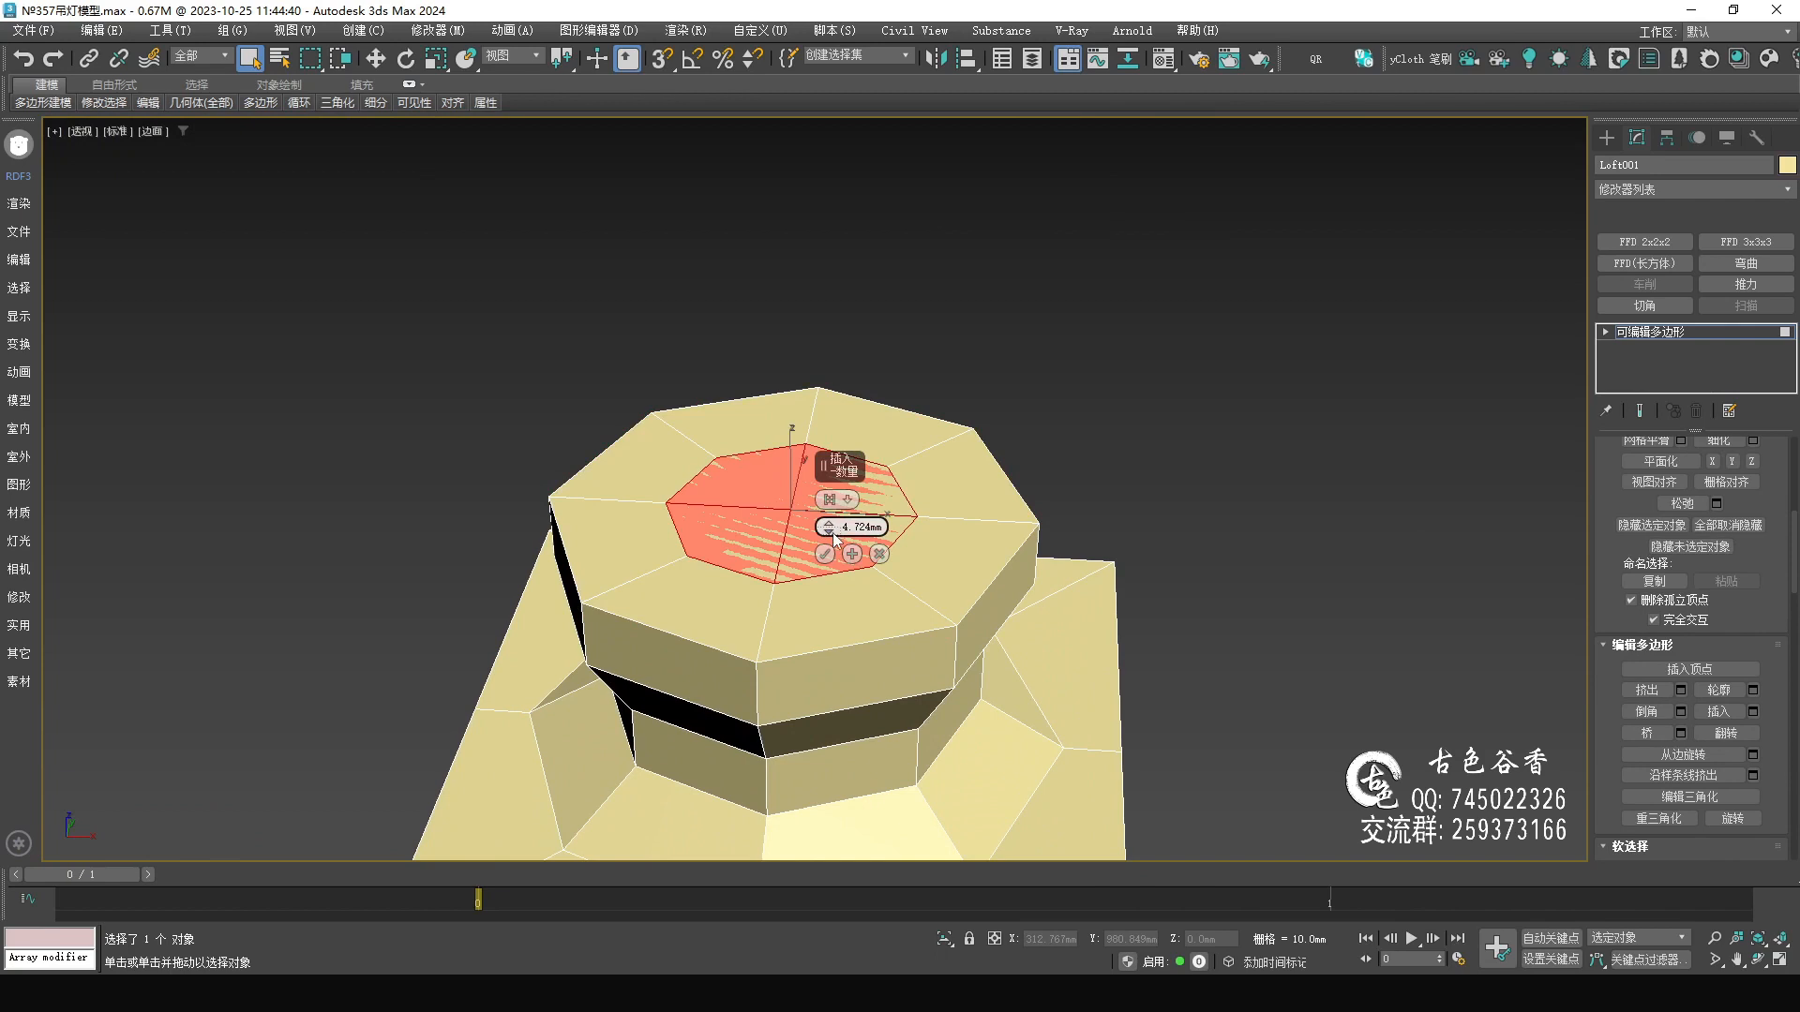
left_click_drag(835, 535, 835, 526)
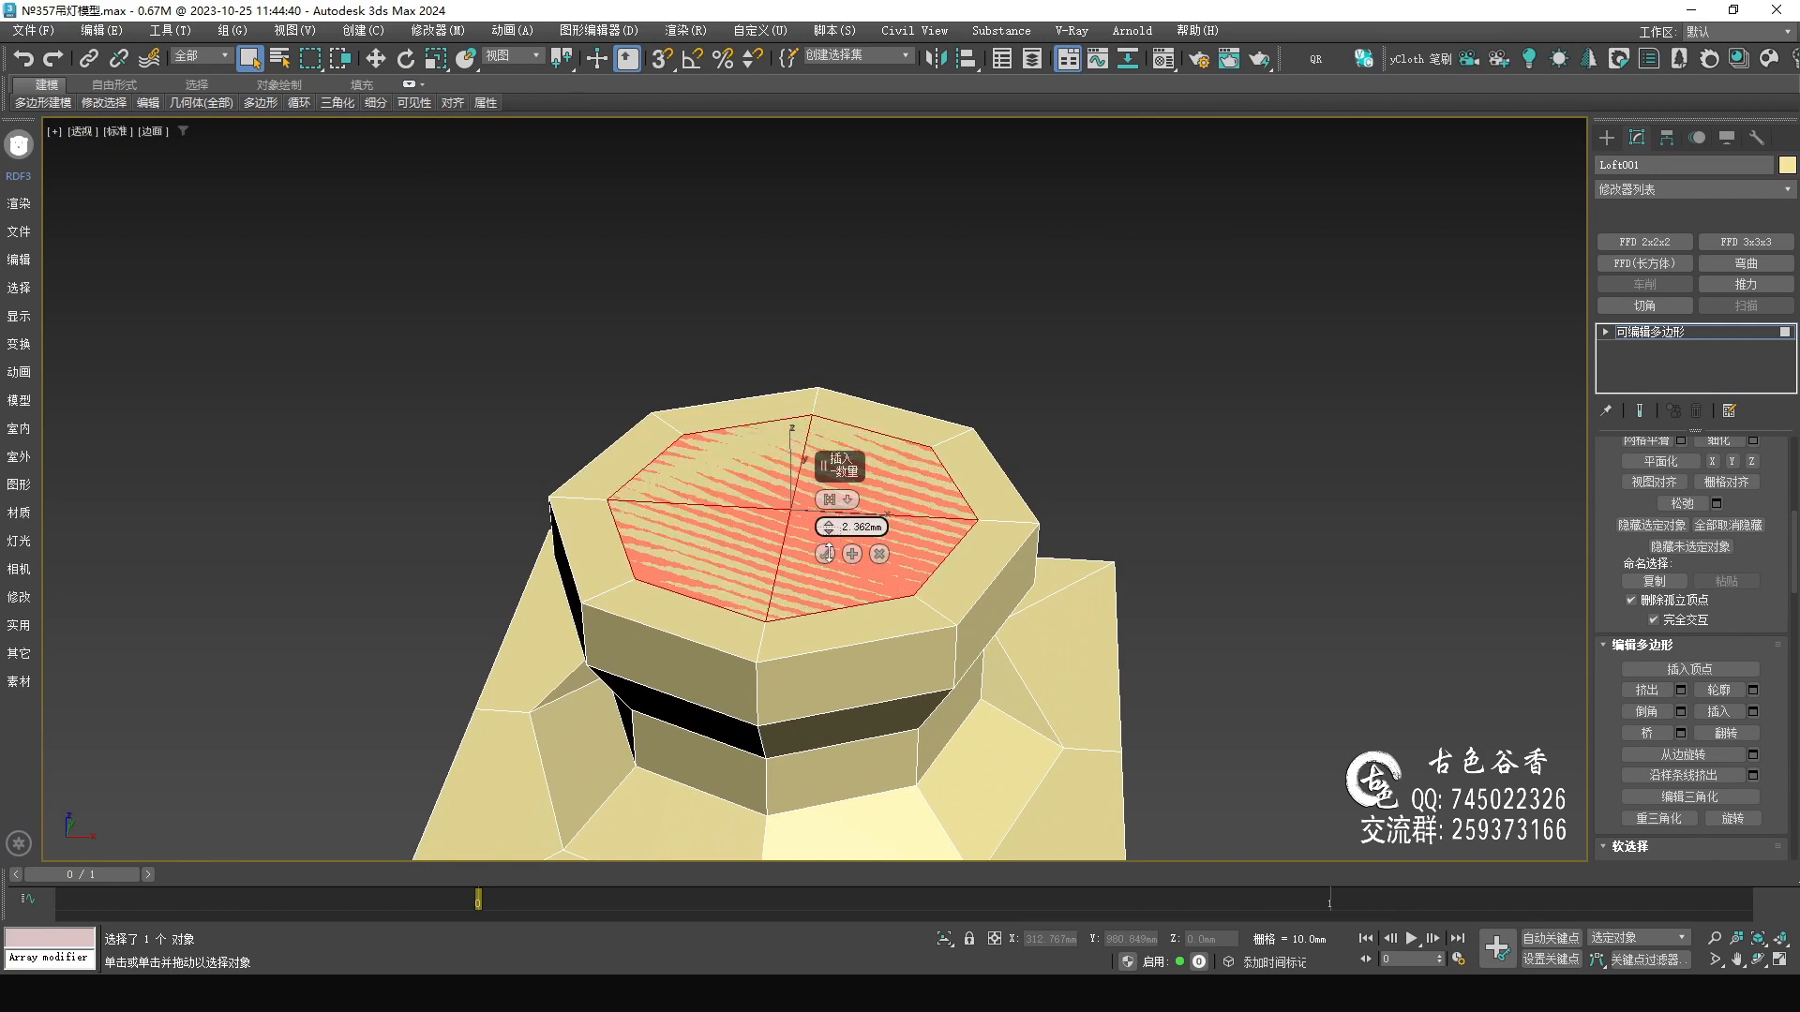
left_click(824, 555)
scroll(928, 496, "down", 2)
scroll(928, 495, "up", 1)
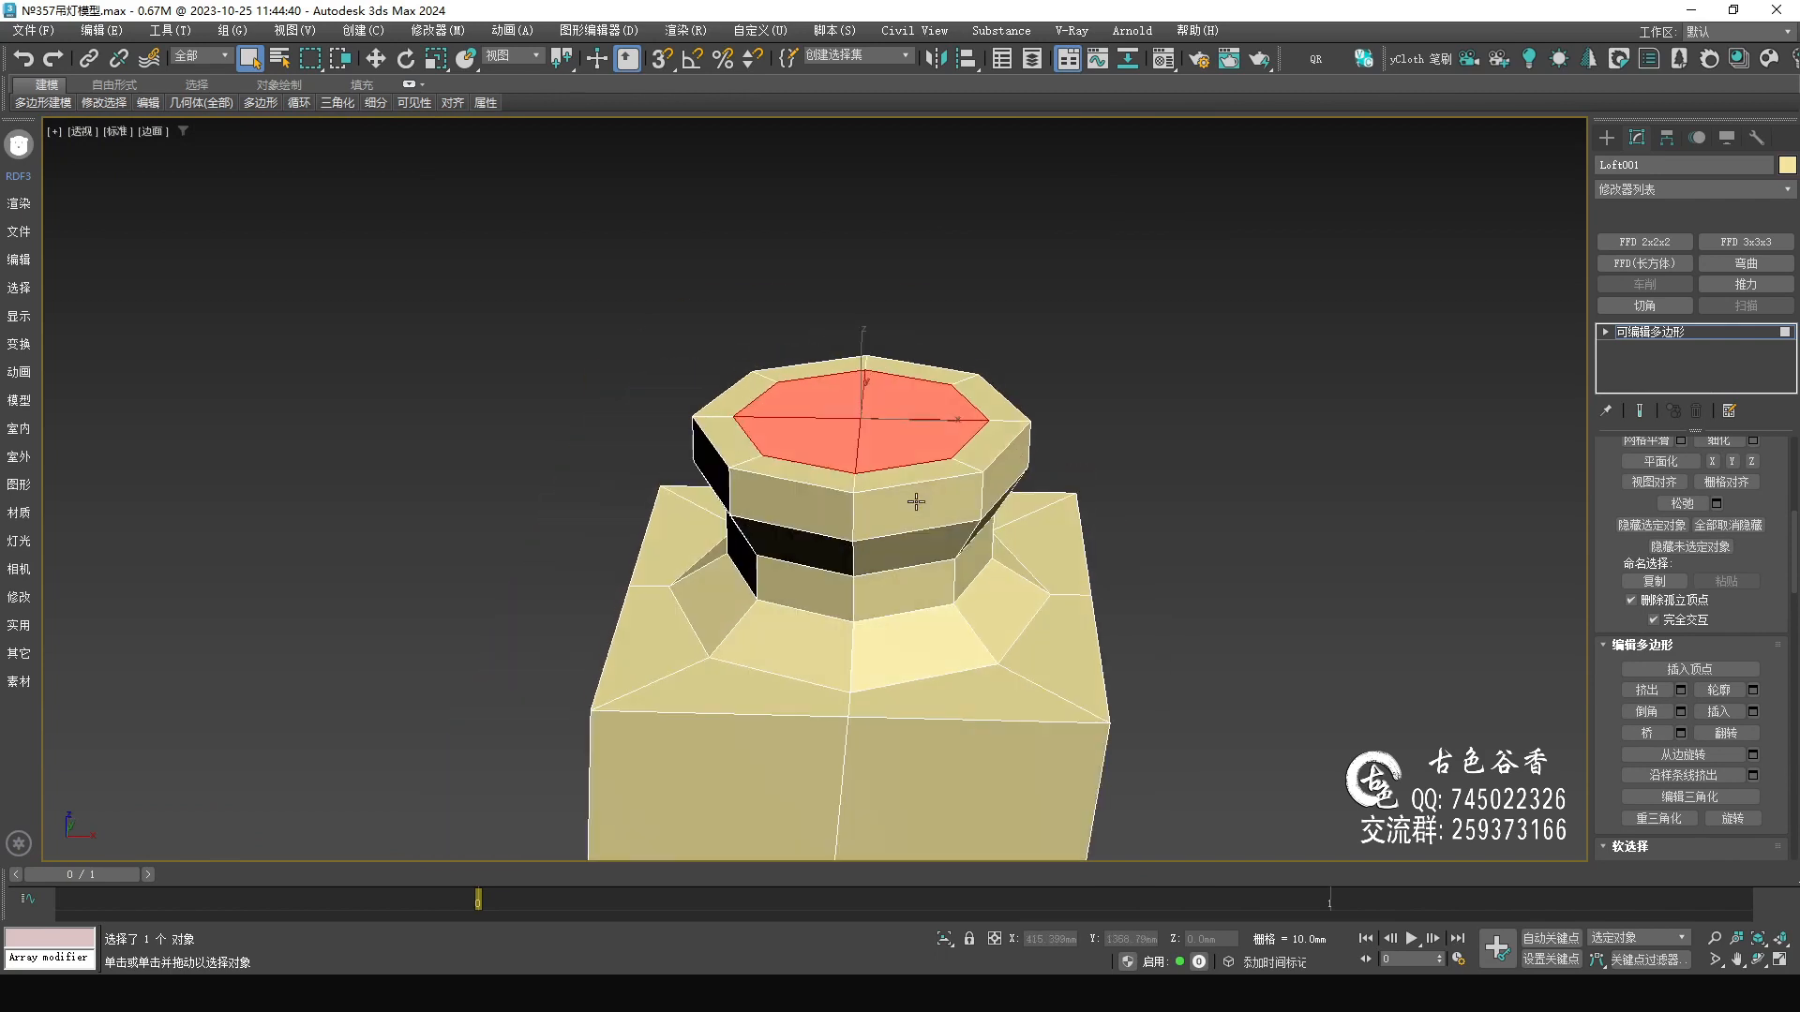
- Select the four lengthwise corner edge loops running along the arm and up the neck
key("2")
double_click(919, 483)
middle_click_drag(962, 514, 954, 546, "alt")
middle_click_drag(974, 672, 958, 495)
double_click(1009, 568)
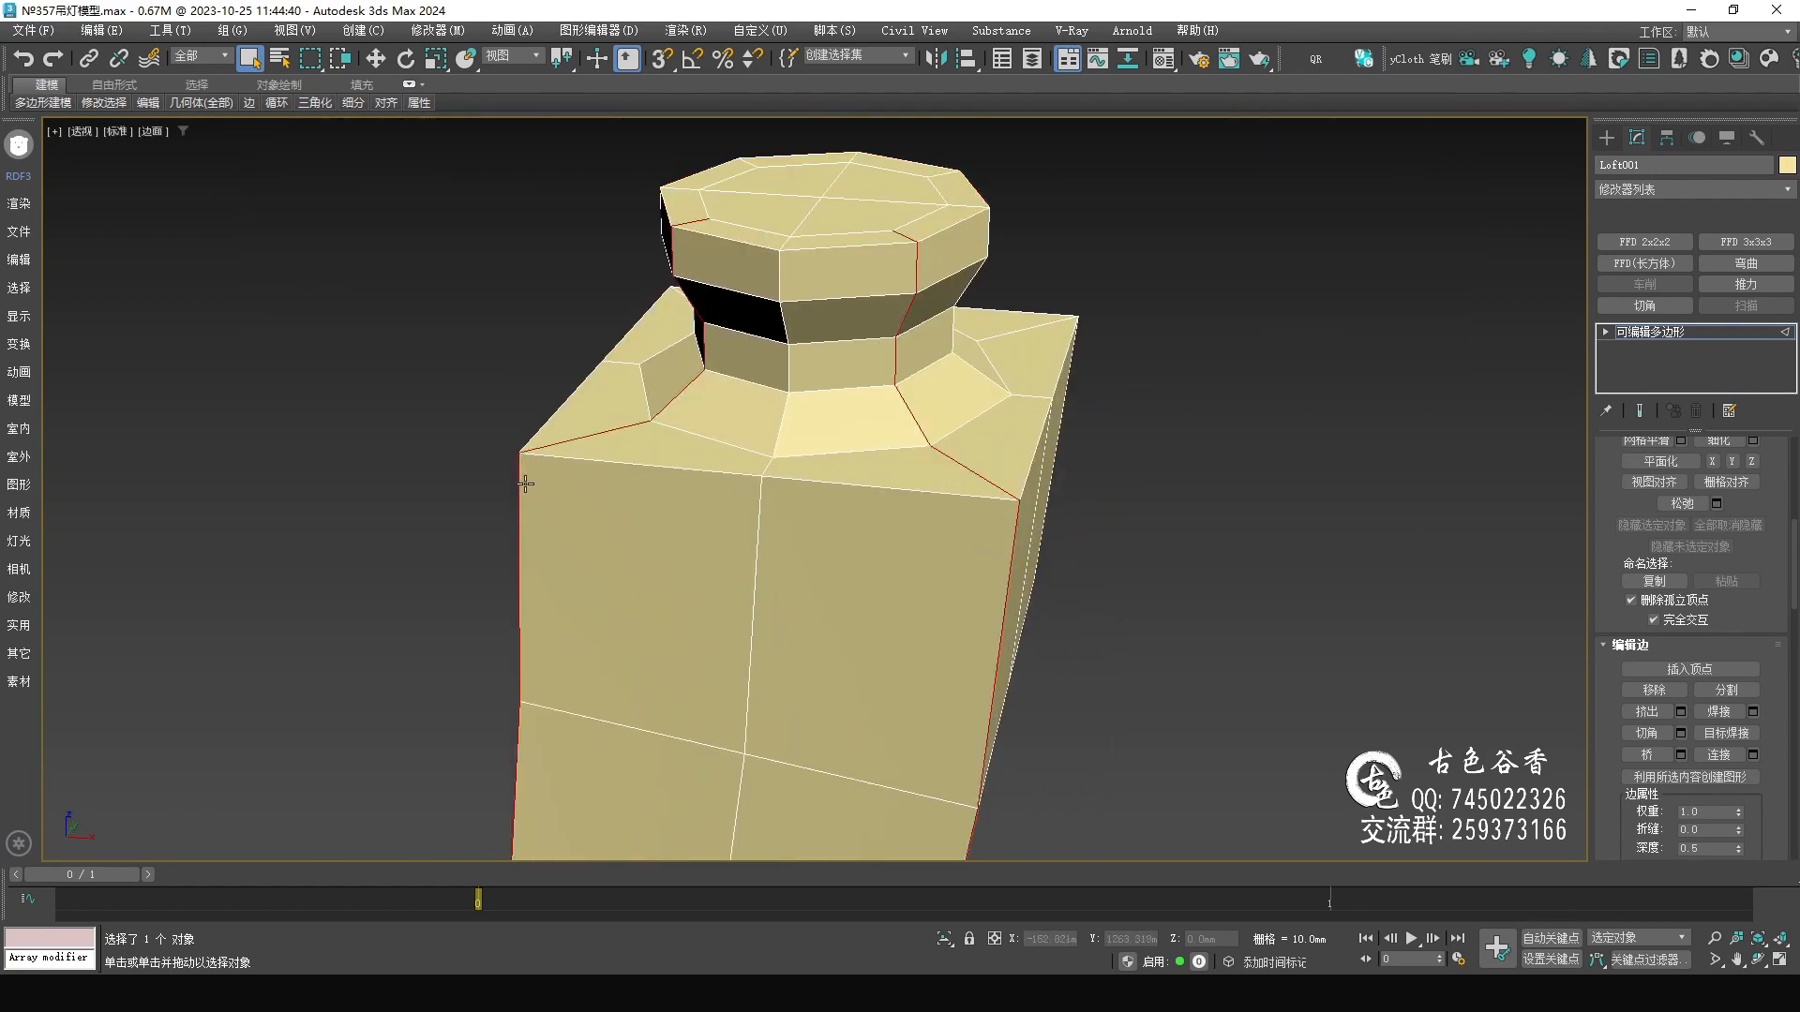
scroll(1089, 450, "up", 5)
scroll(499, 602, "up", 5)
scroll(682, 464, "up", 5)
scroll(682, 464, "down", 3)
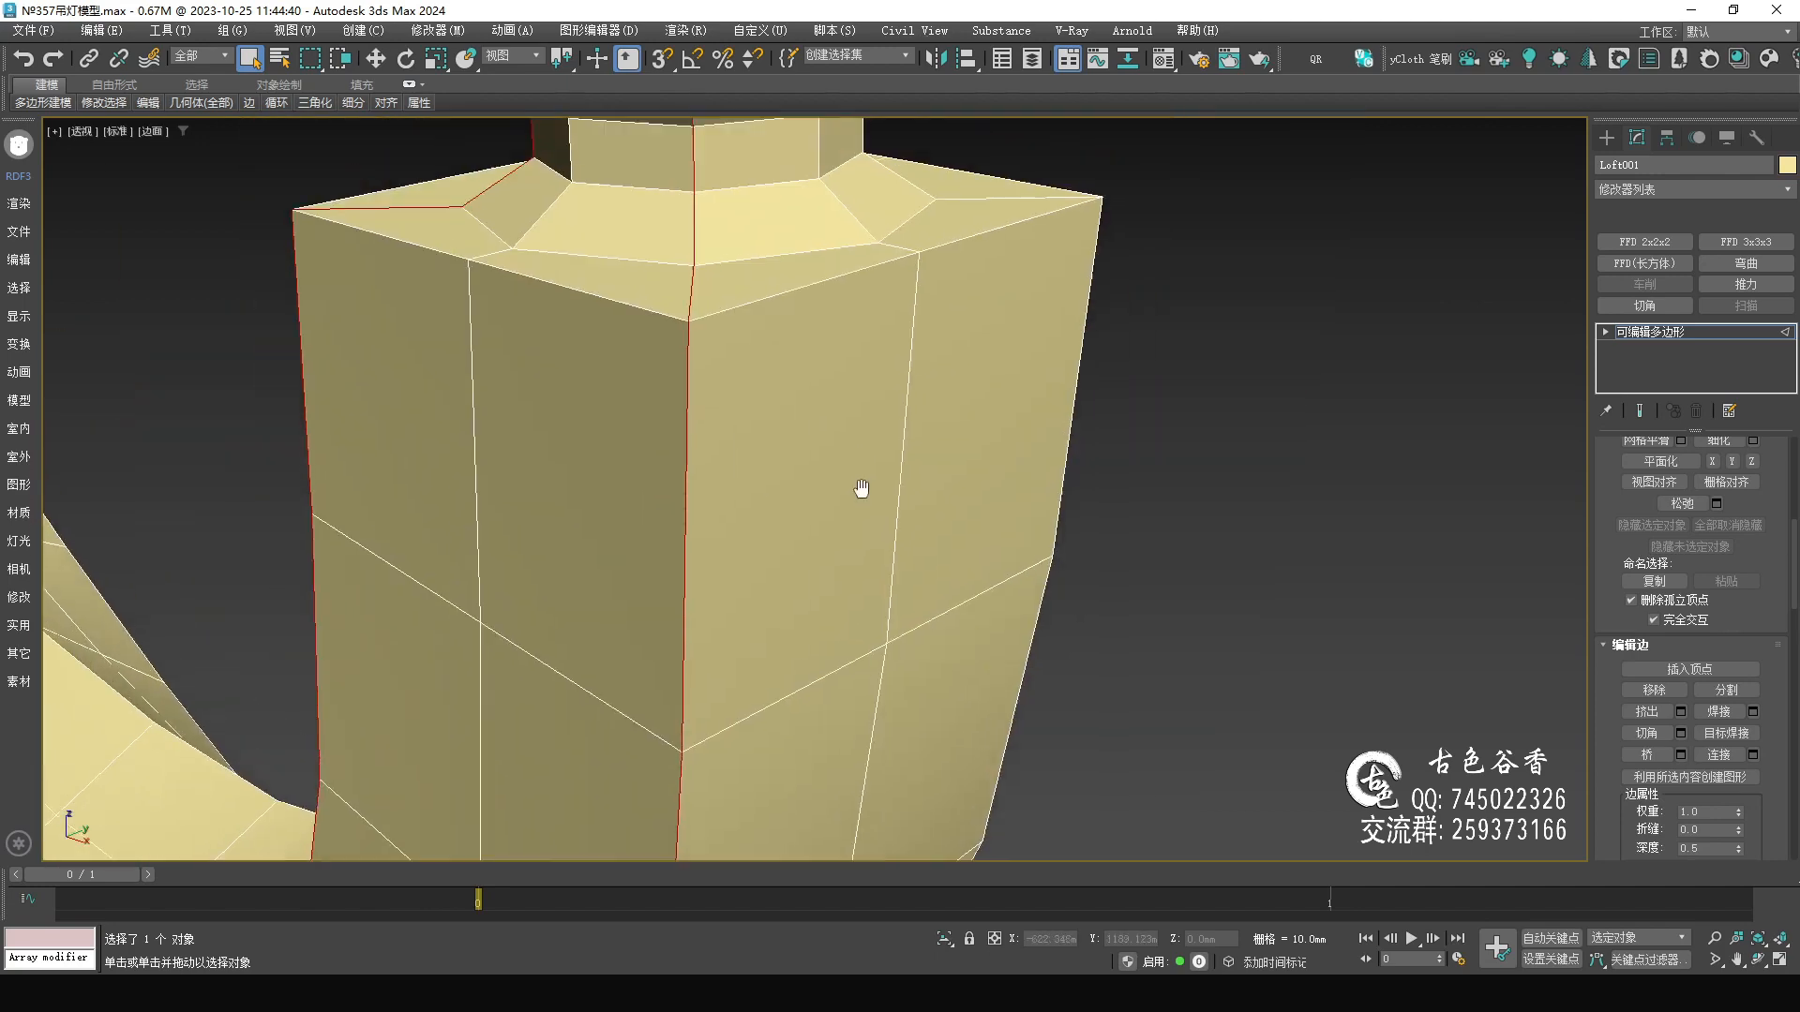
middle_click_drag(1080, 325, 964, 381, "alt")
double_click(1015, 344, "ctrl")
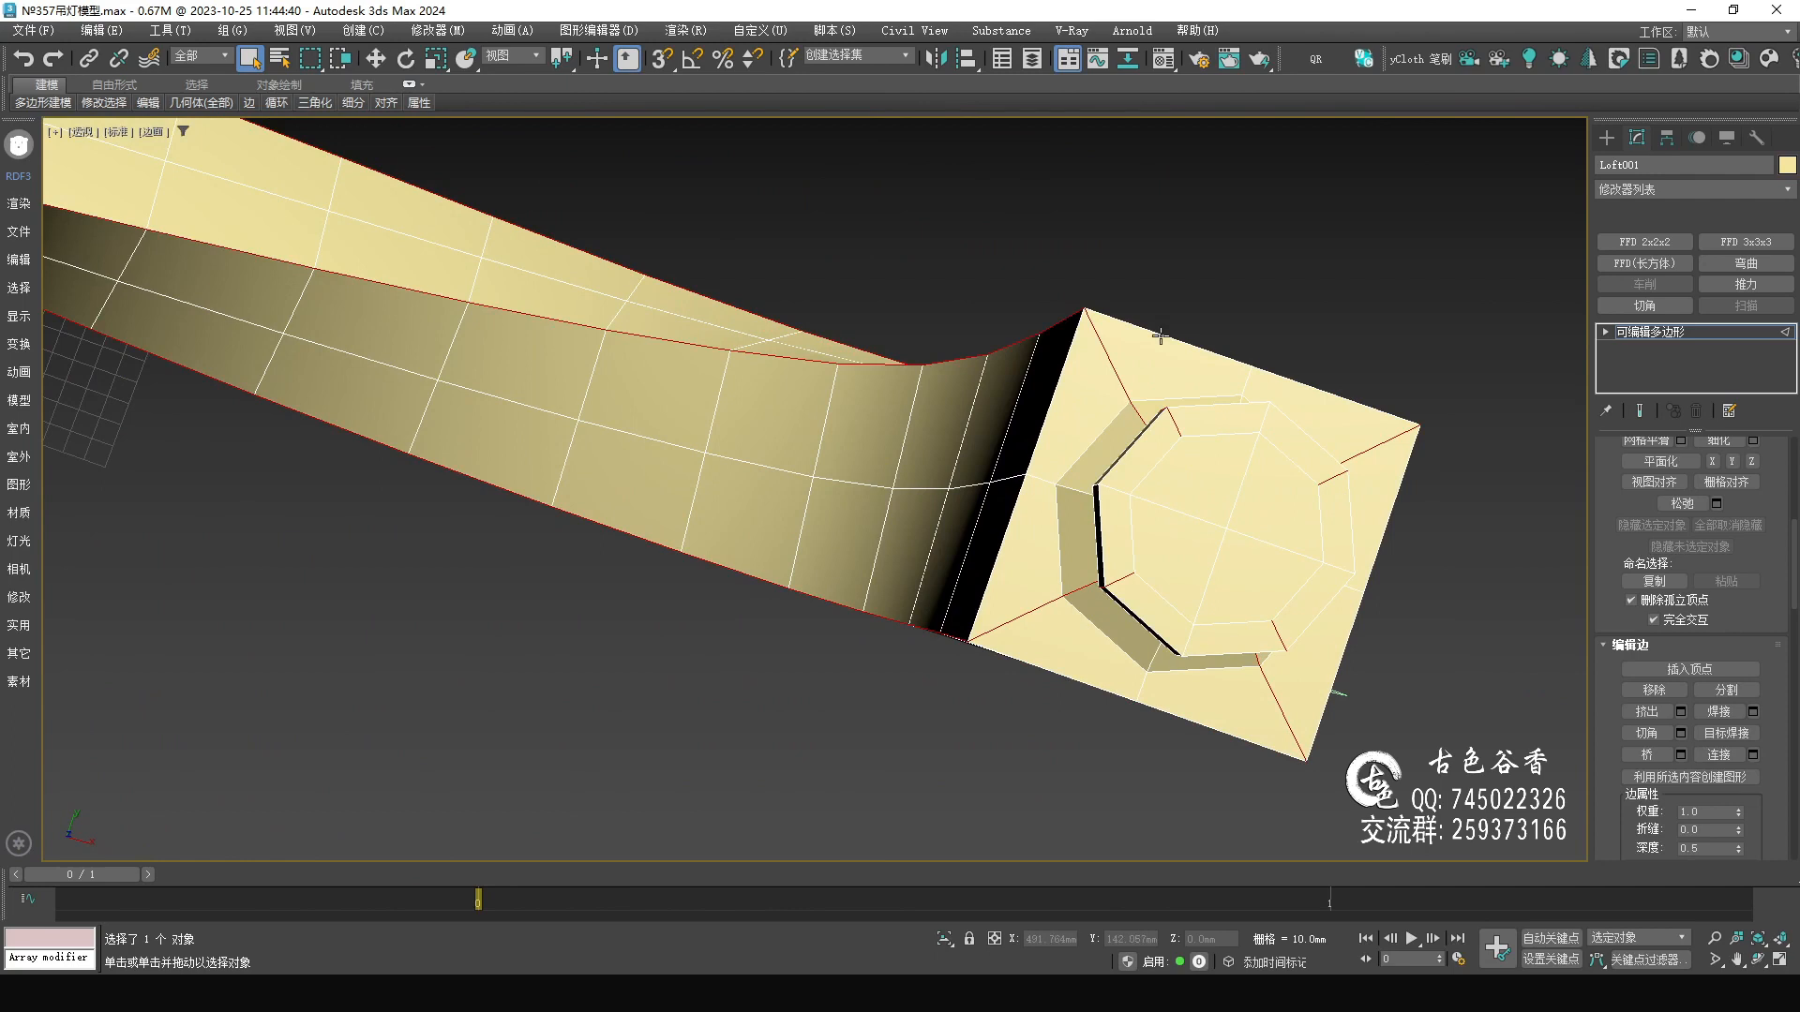
- Add the rim edges around both square ends of the arm to the selected lengthwise corner edge loops
middle_click_drag(1161, 330, 1026, 390, "alt")
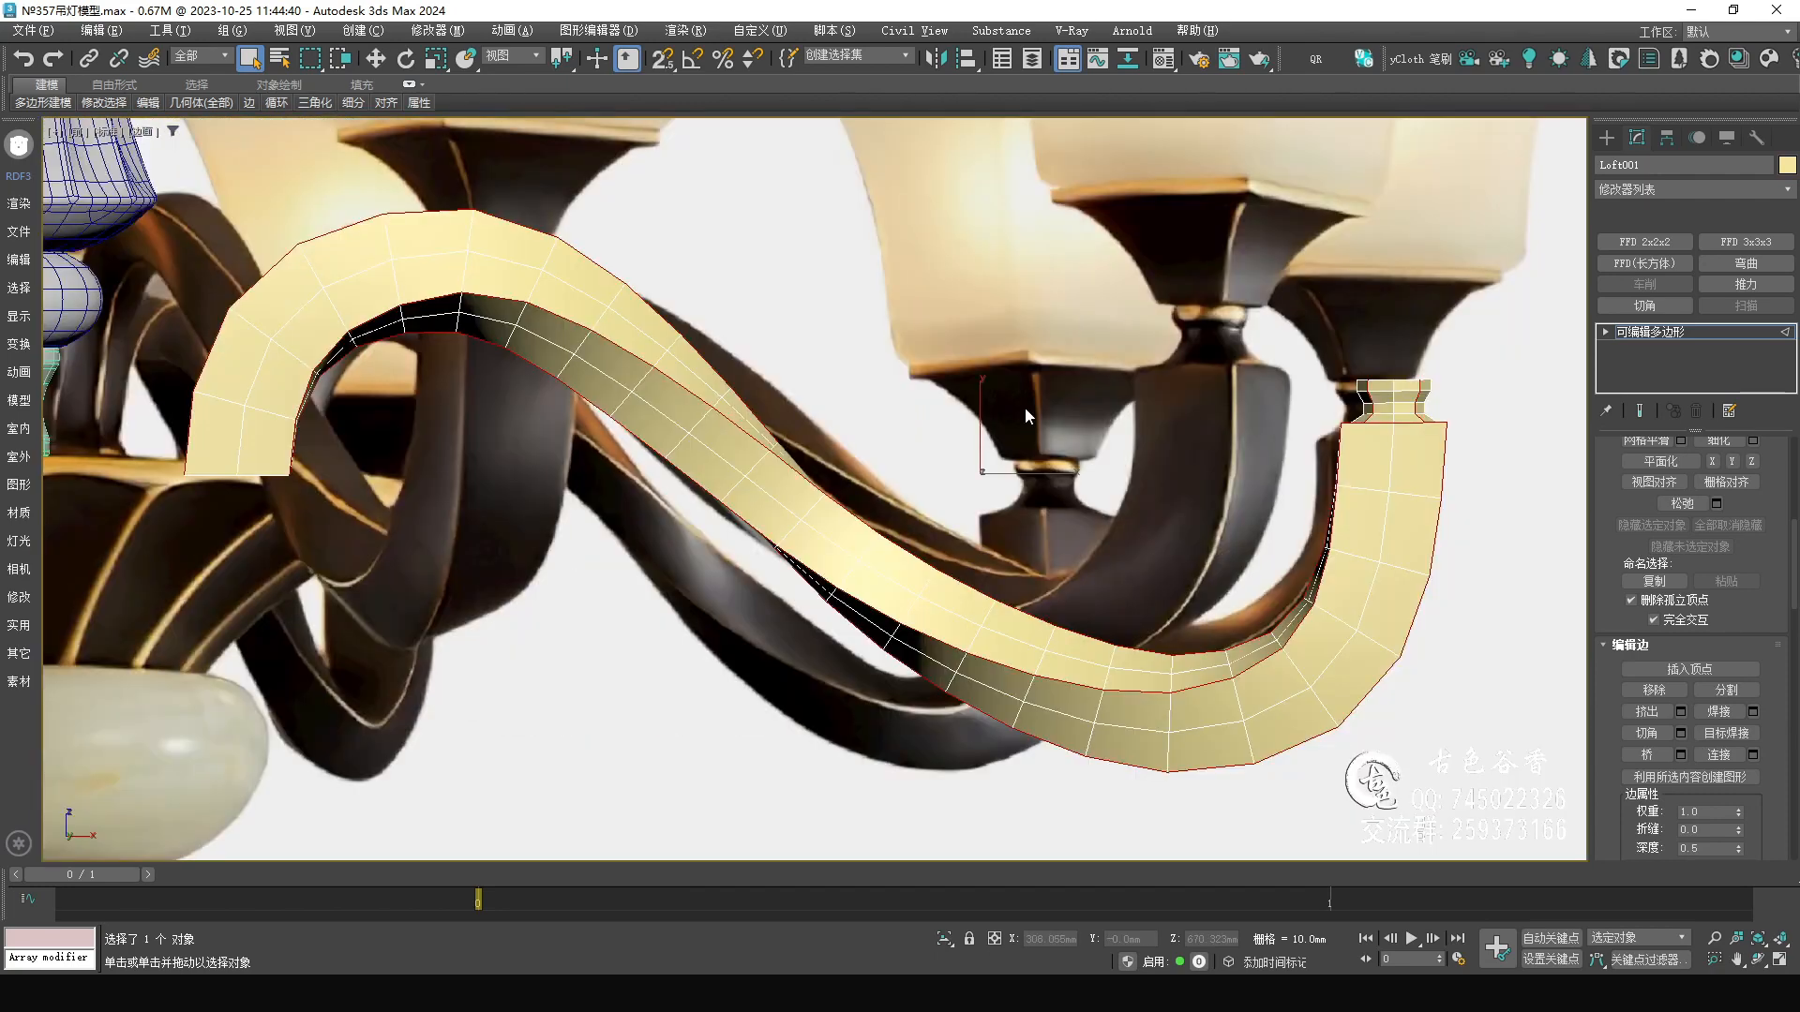
scroll(1025, 407, "up", 6)
left_click_drag(750, 309, 1089, 440)
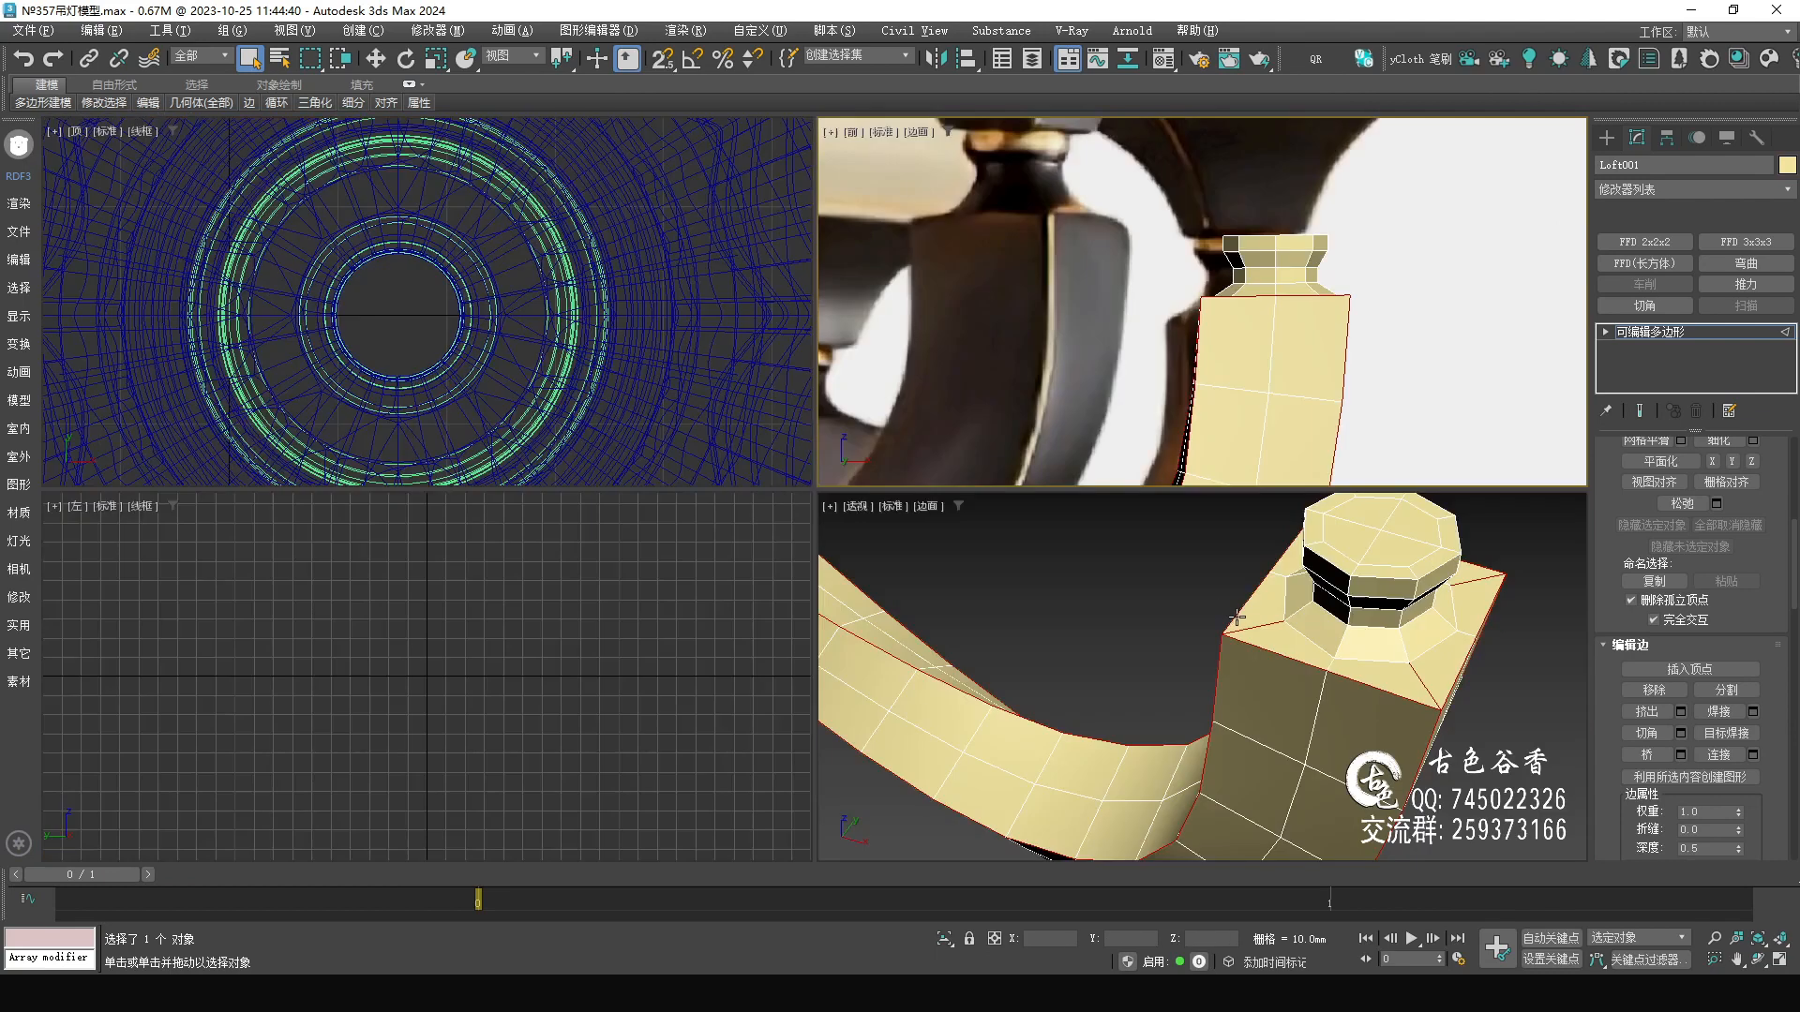
key("alt+w")
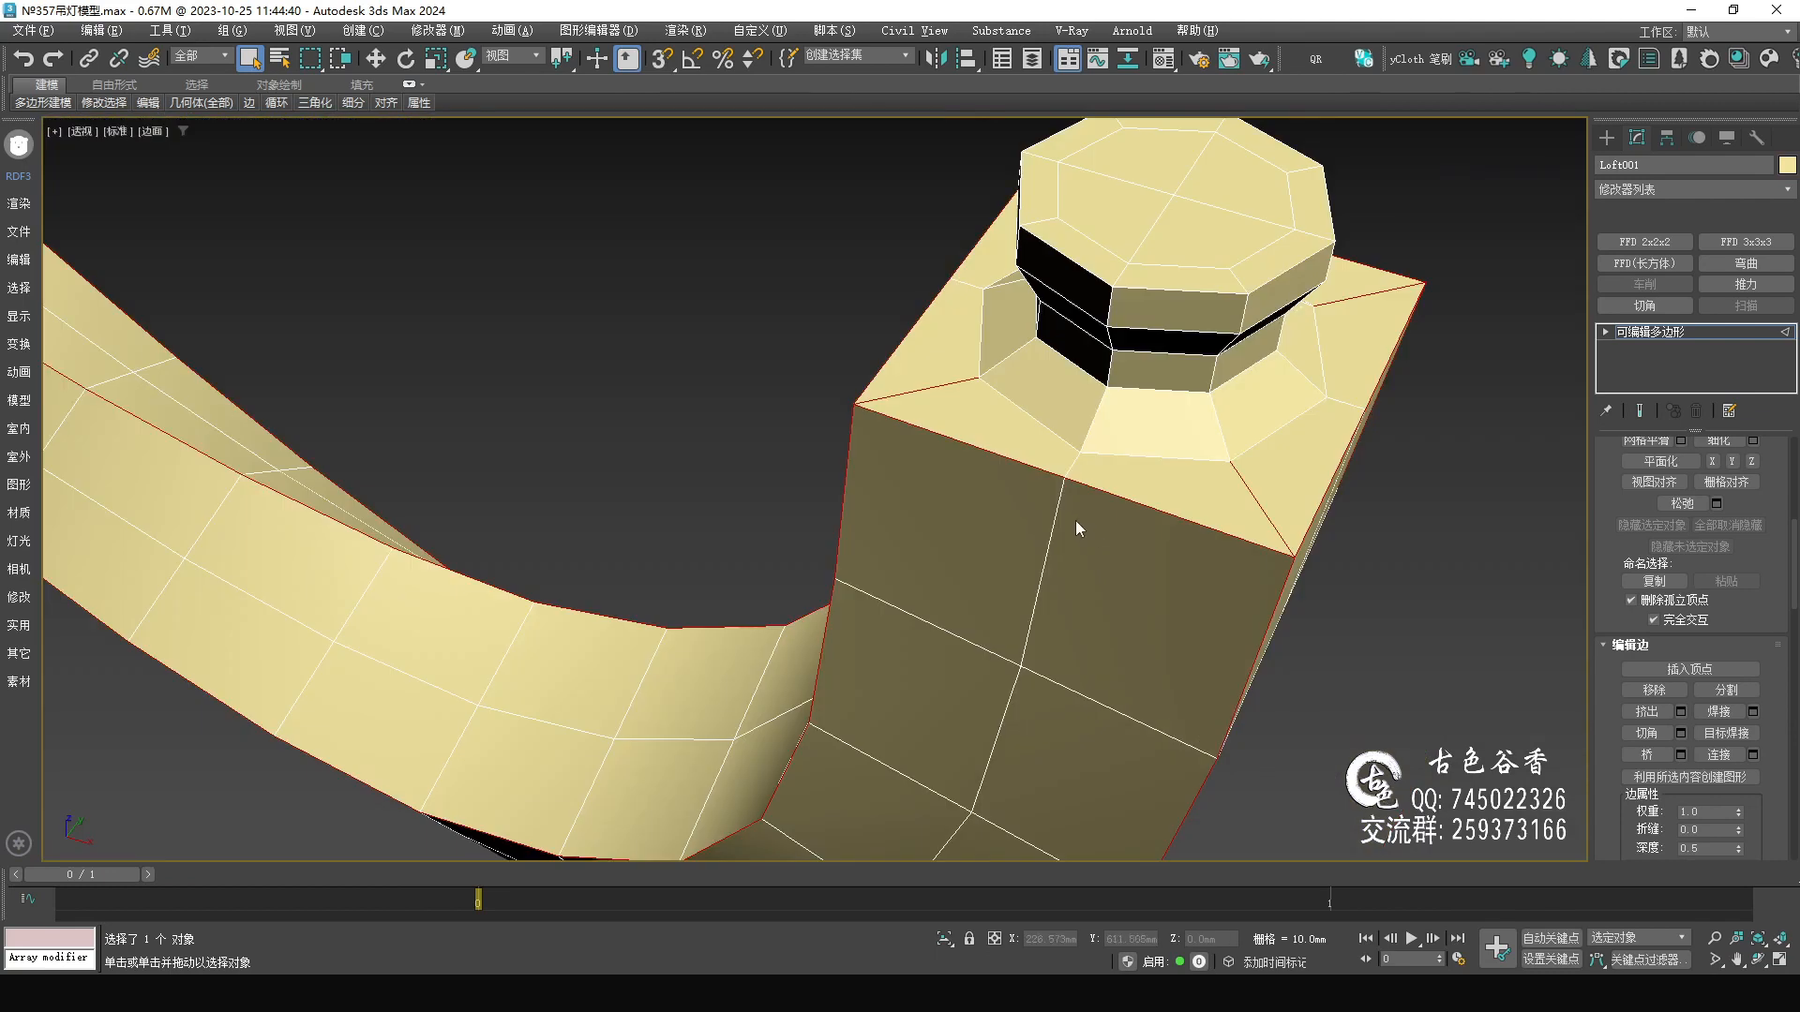
scroll(1076, 520, "down", 5)
middle_click_drag(1076, 520, 878, 537, "alt")
scroll(710, 434, "up", 5)
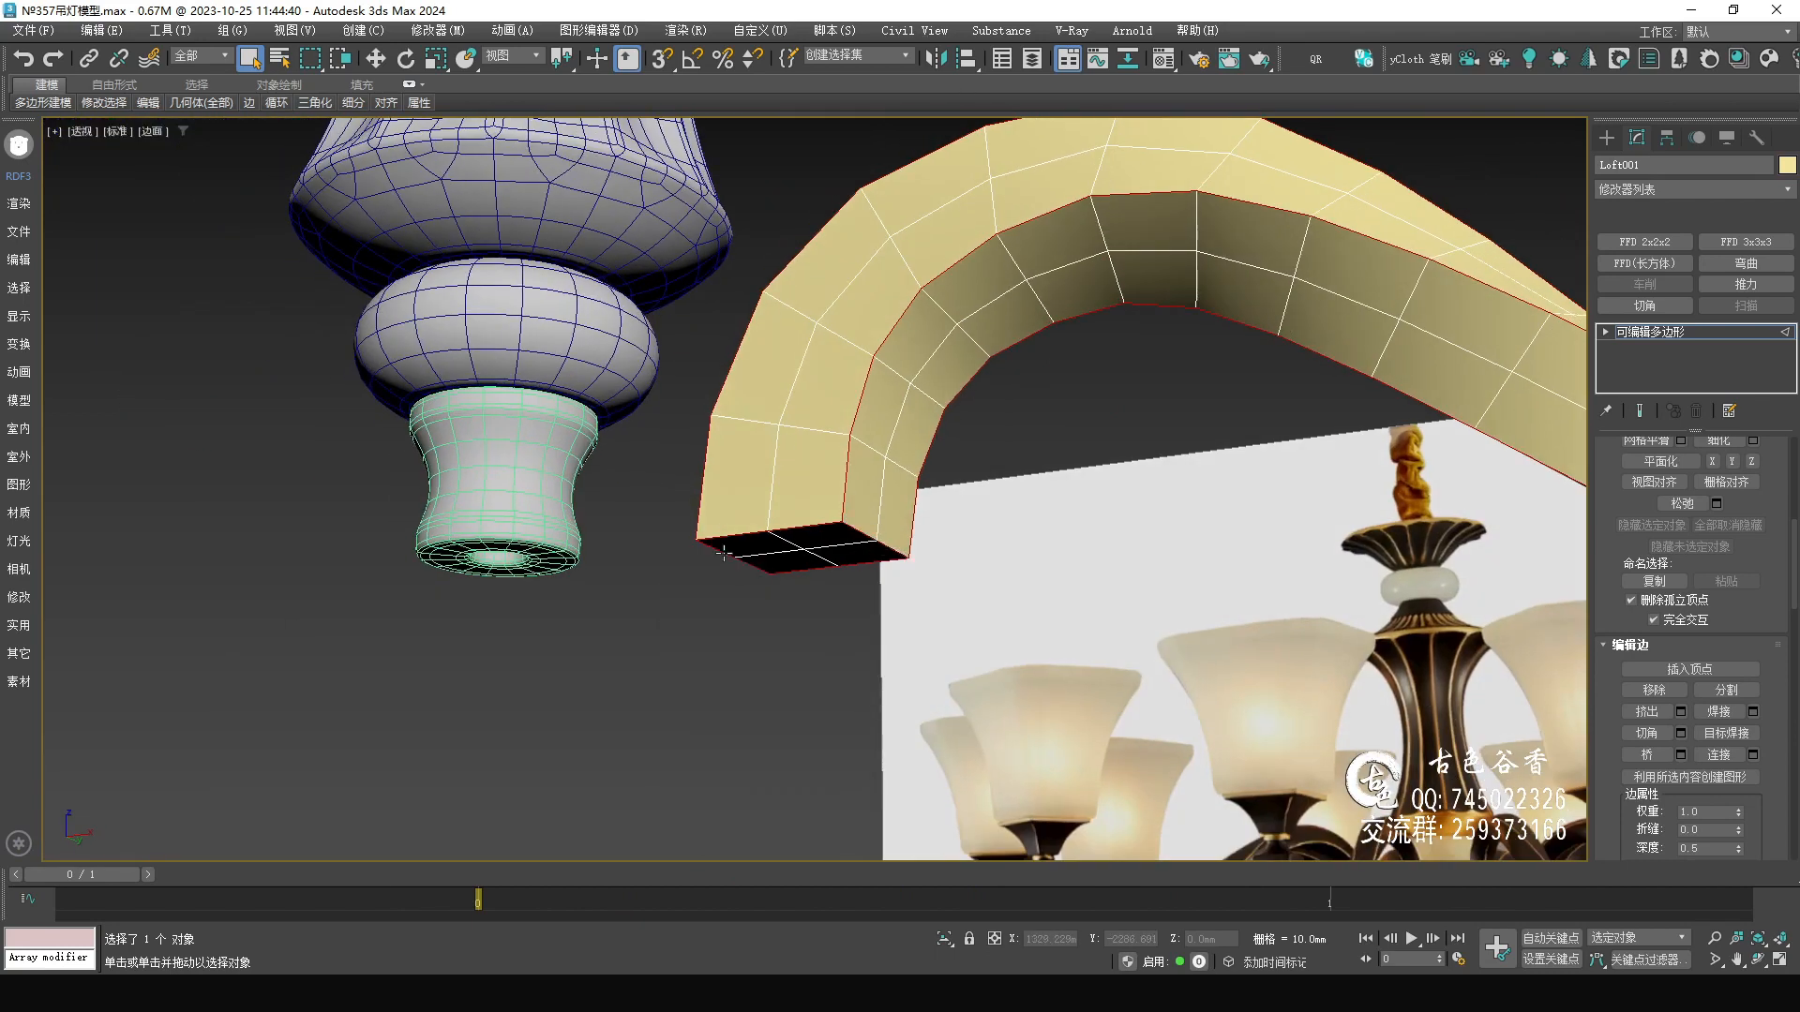
scroll(724, 554, "down", 5)
middle_click_drag(723, 553, 751, 525, "alt")
scroll(751, 525, "up", 6)
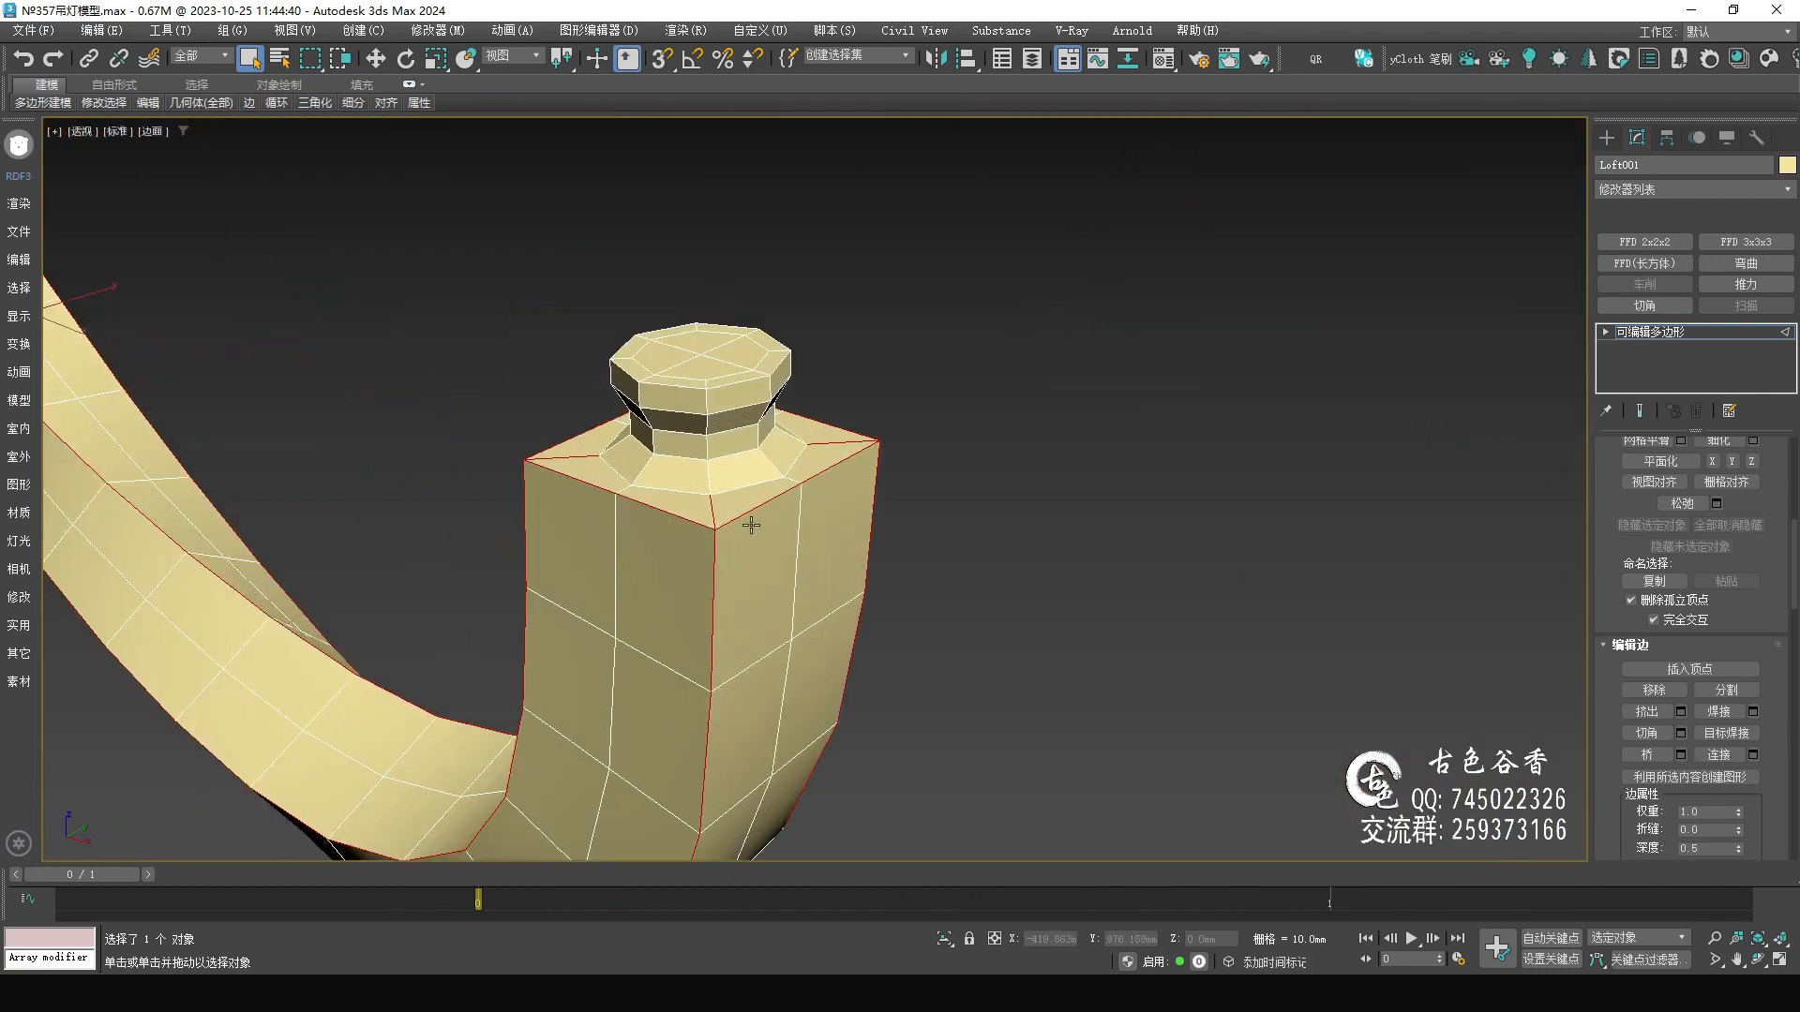
- Chamfer the selected corner and rim edges of the arm by 2.107 mm with one segment
scroll(751, 525, "up", 2)
key("ctrl+shift+c")
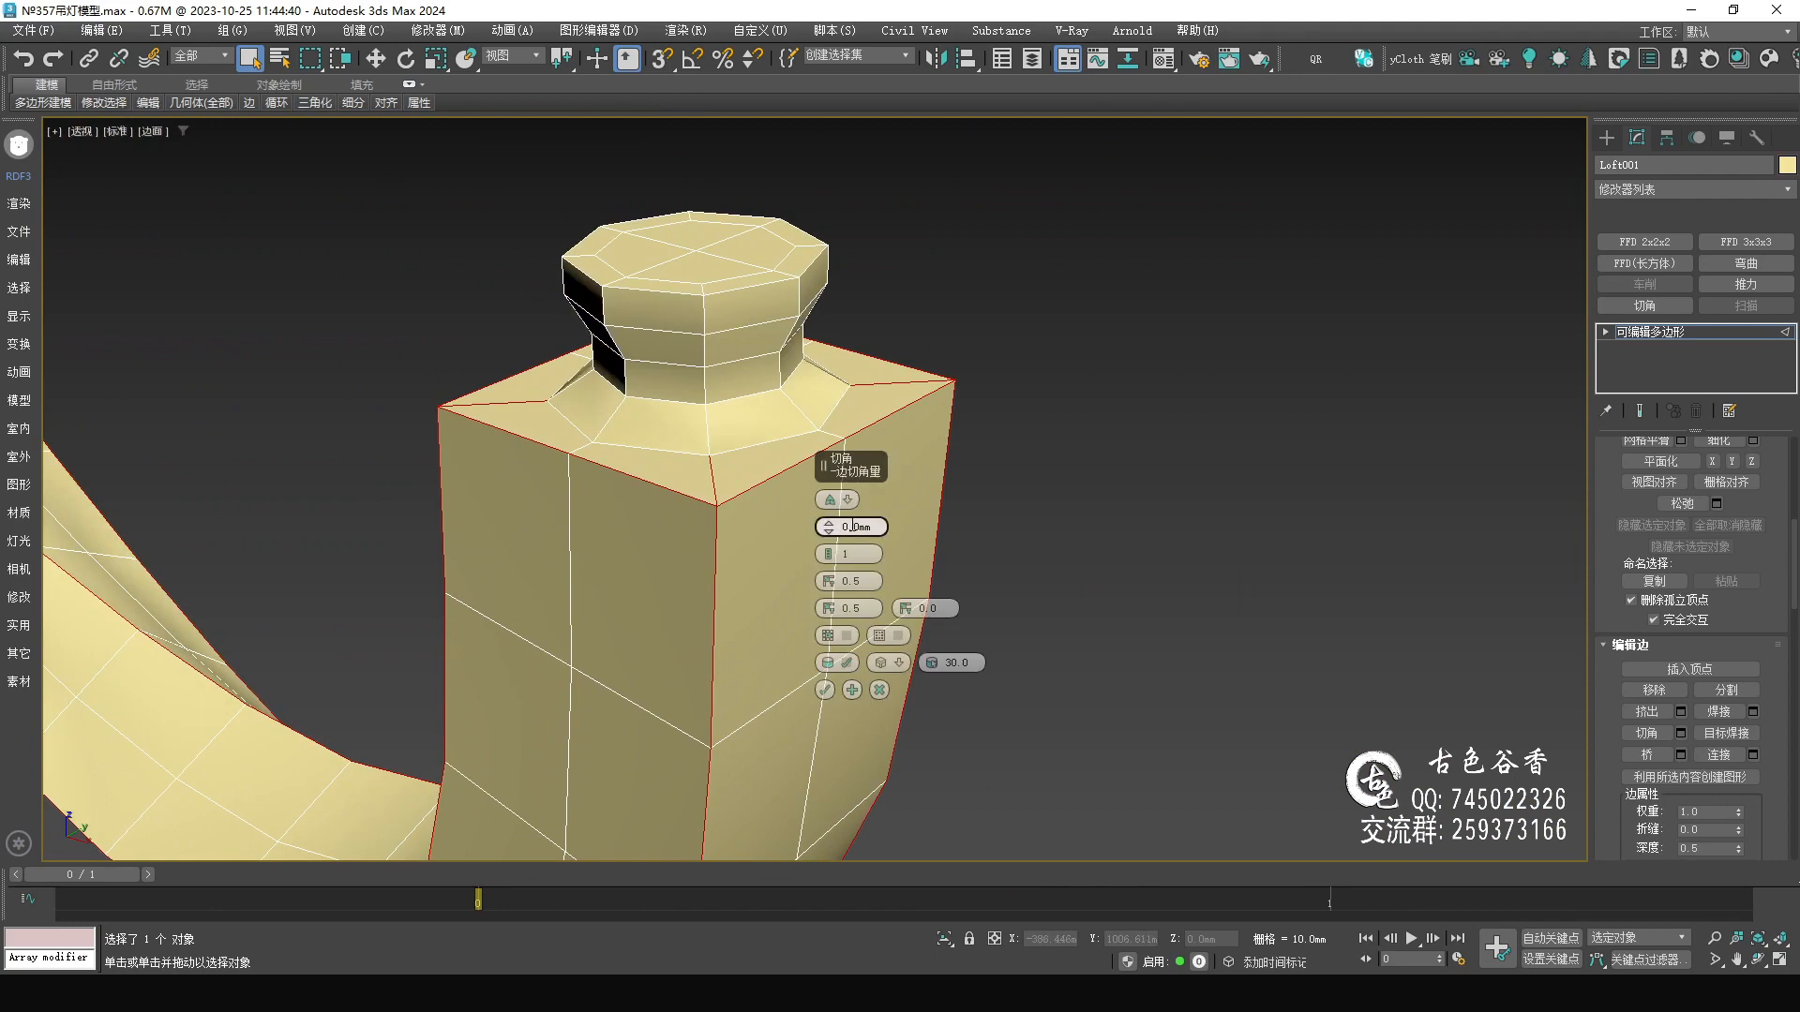
type("1")
key("Return")
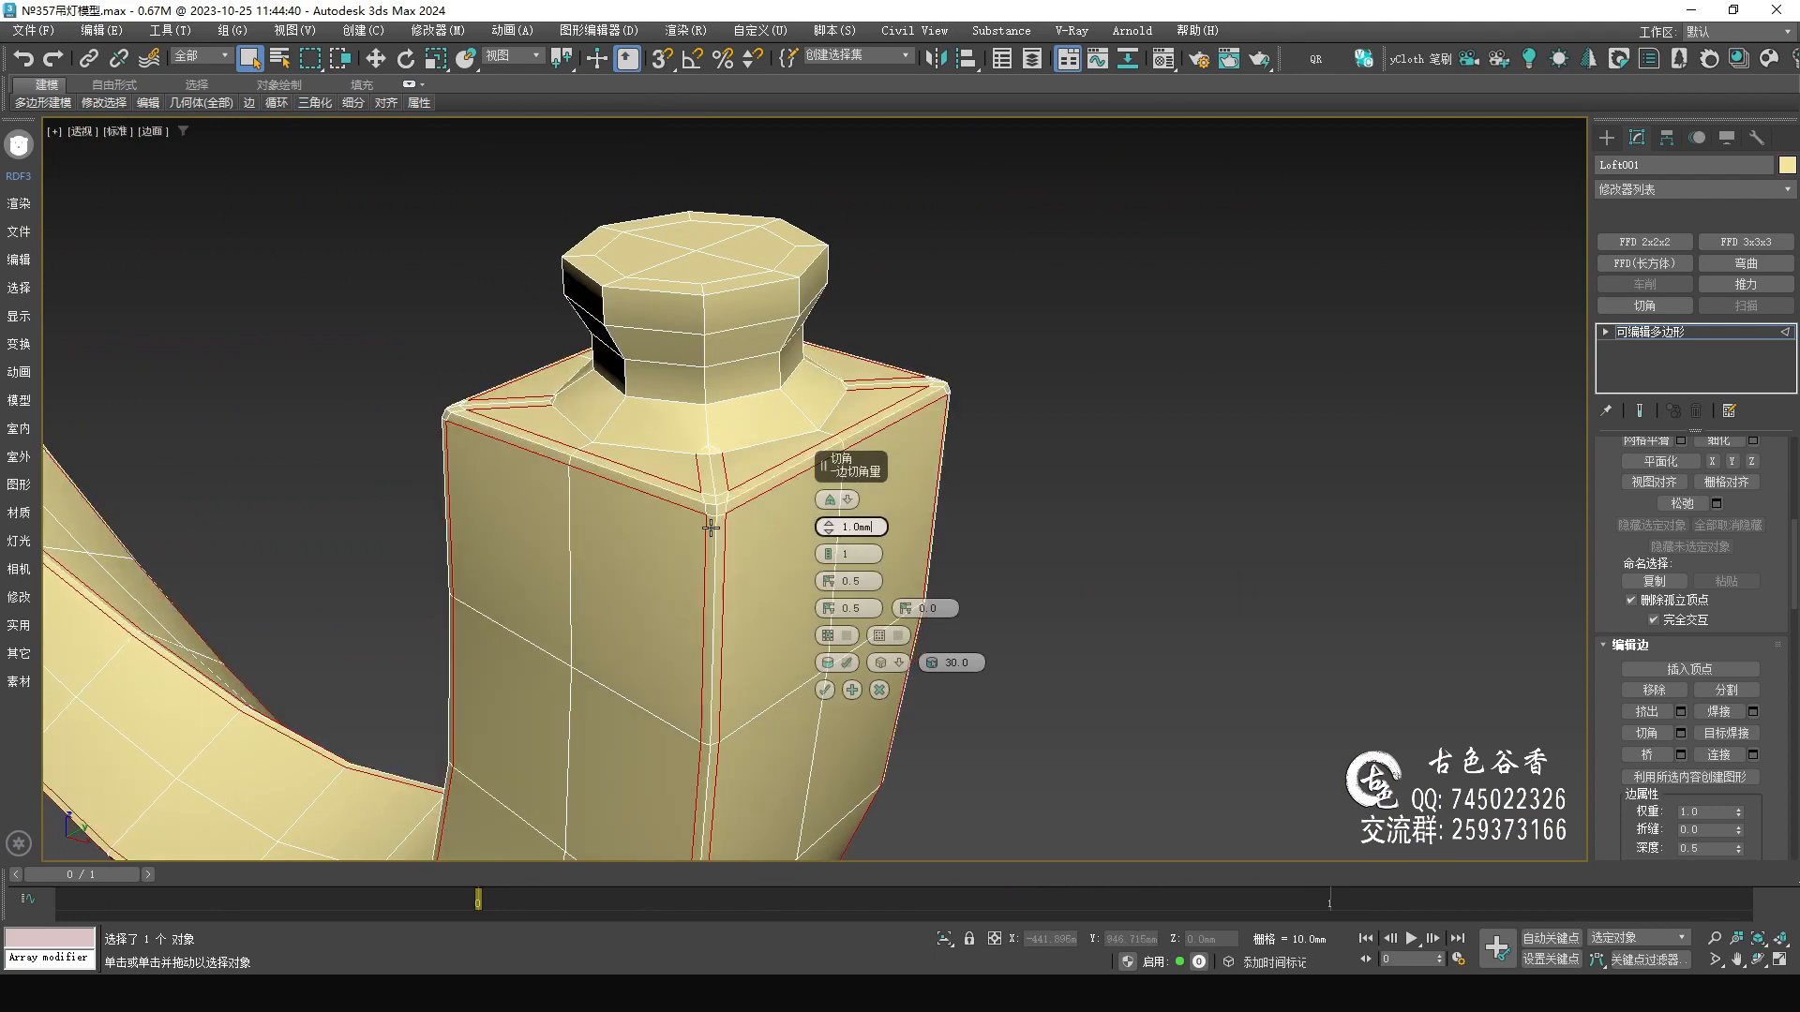
left_click_drag(828, 529, 812, 521)
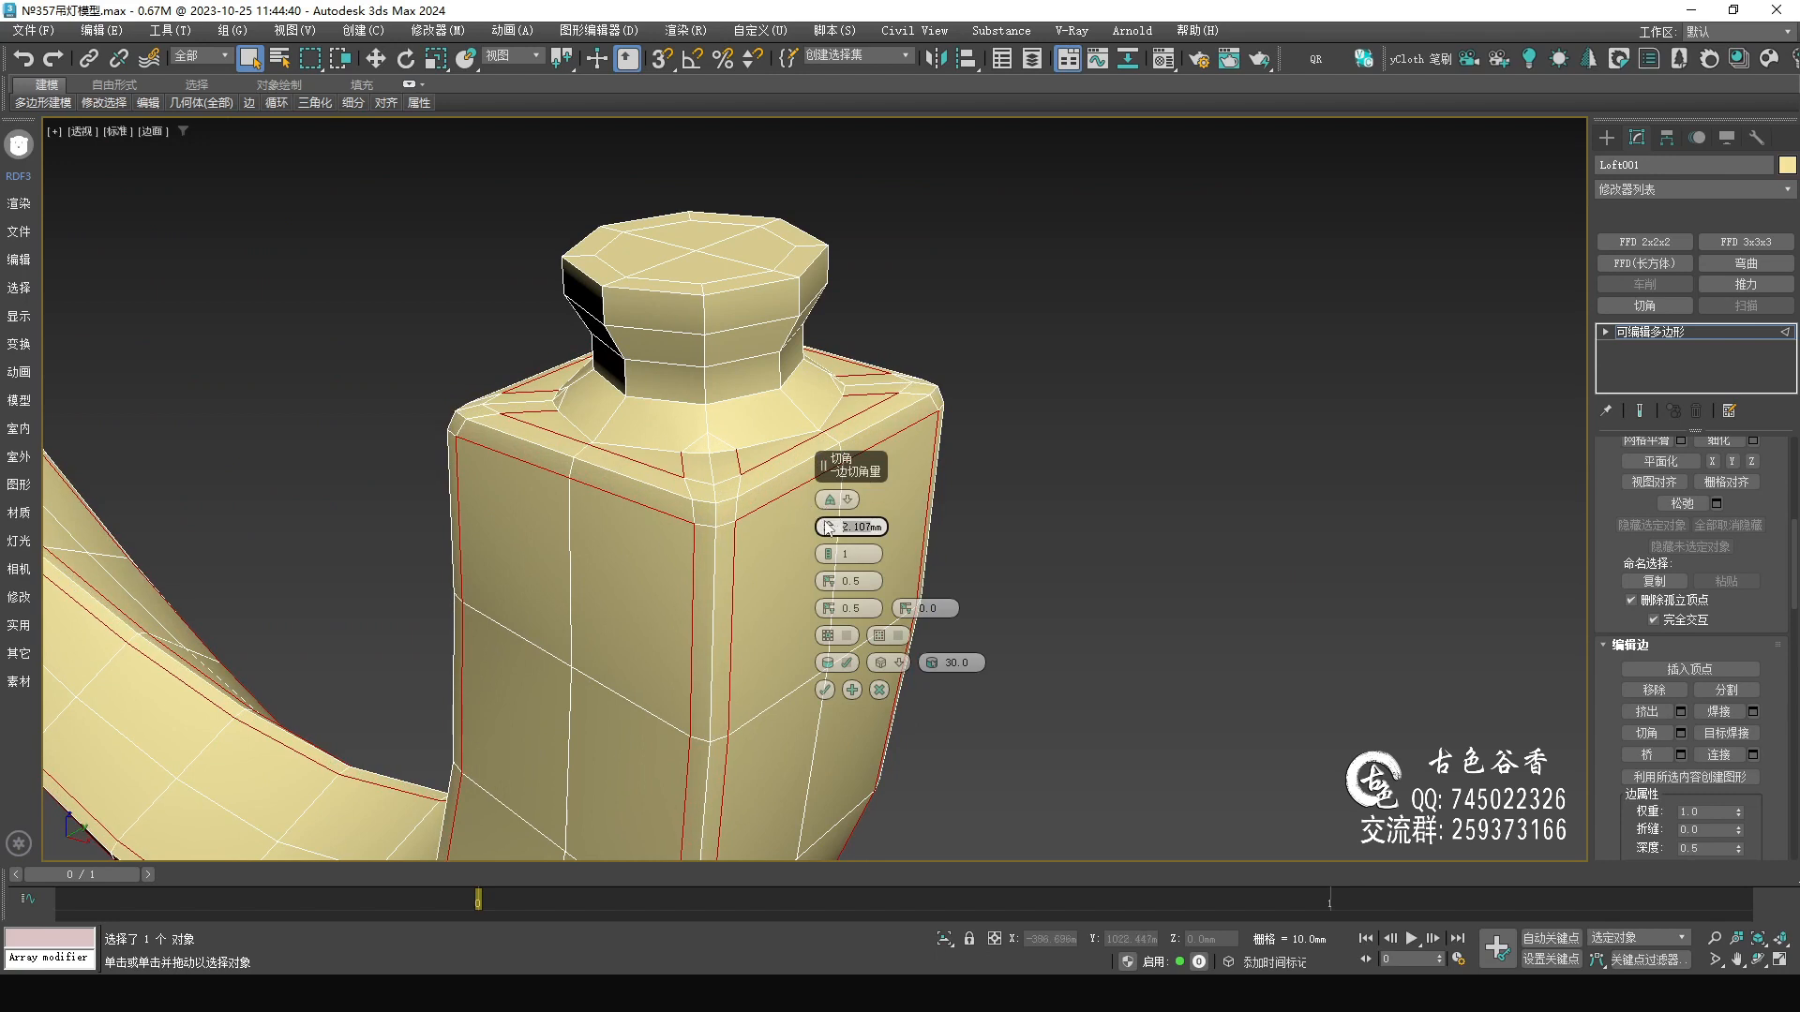
left_click(825, 690)
- Collapse the two short chamfer edges at the front corner of the neck's base into a single vertex
middle_click_drag(765, 469, 799, 524)
scroll(811, 514, "up", 5)
key("1")
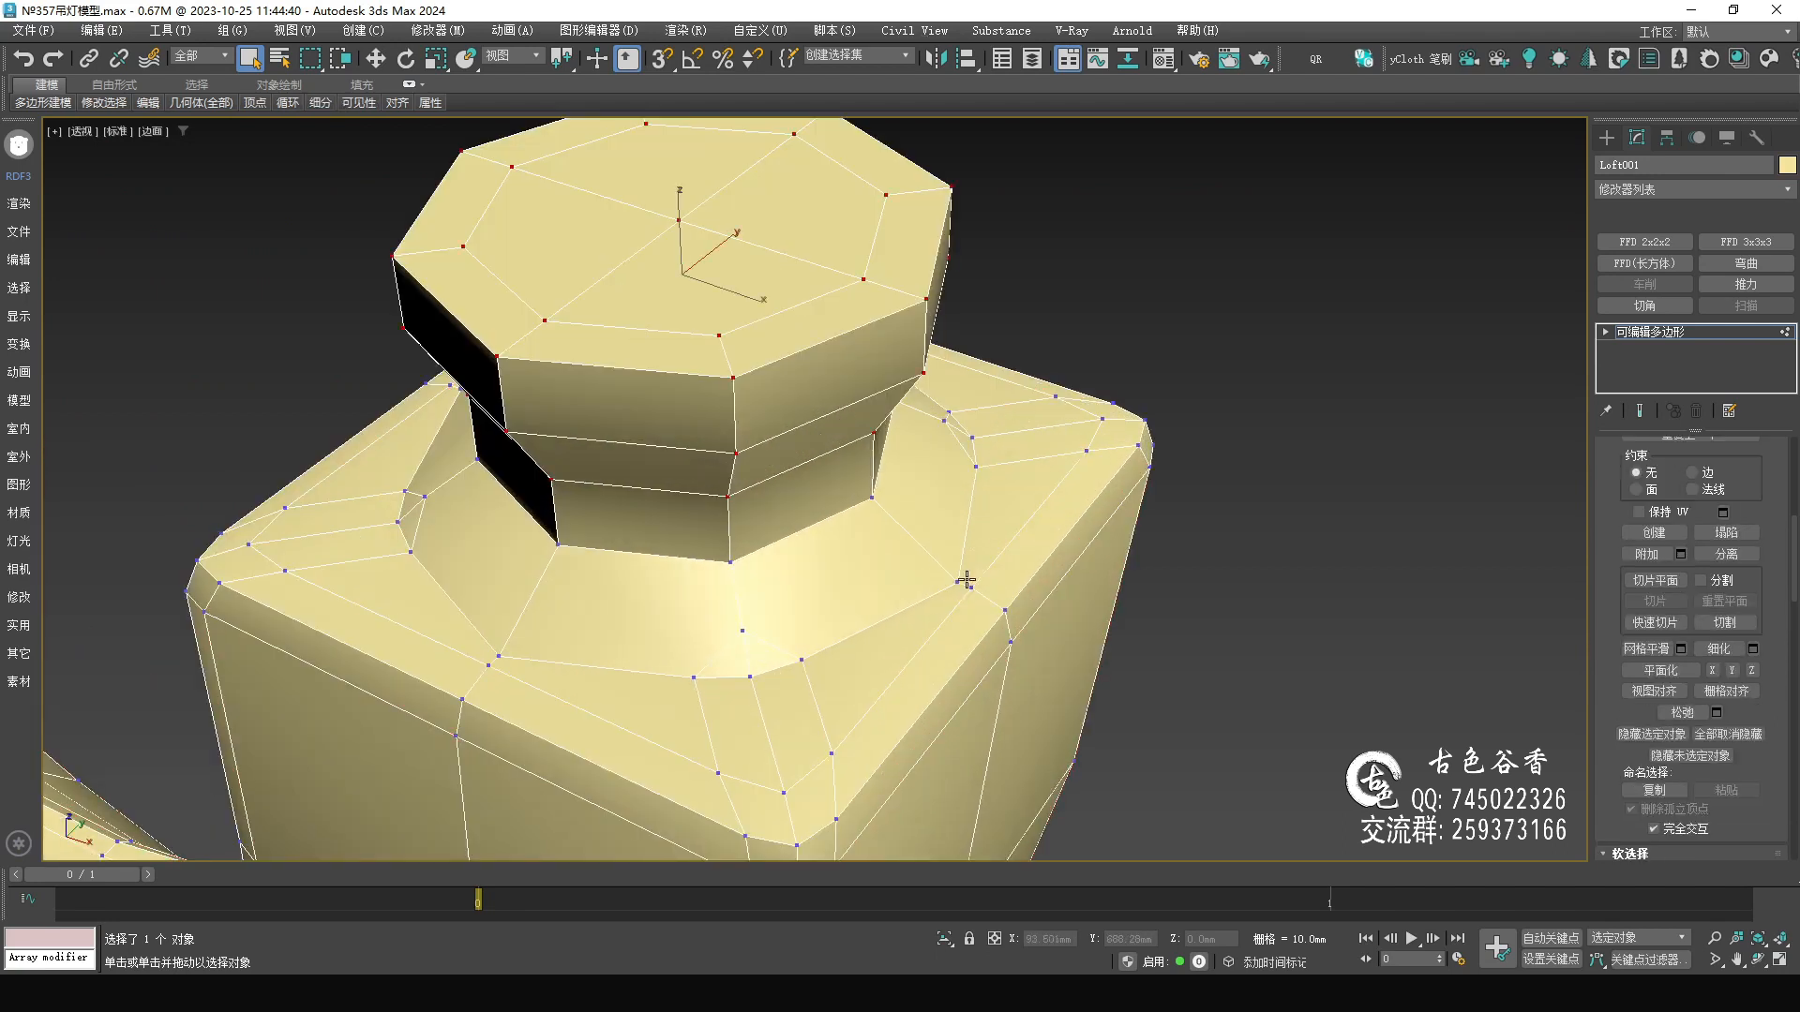
left_click(960, 579)
scroll(748, 603, "up", 4)
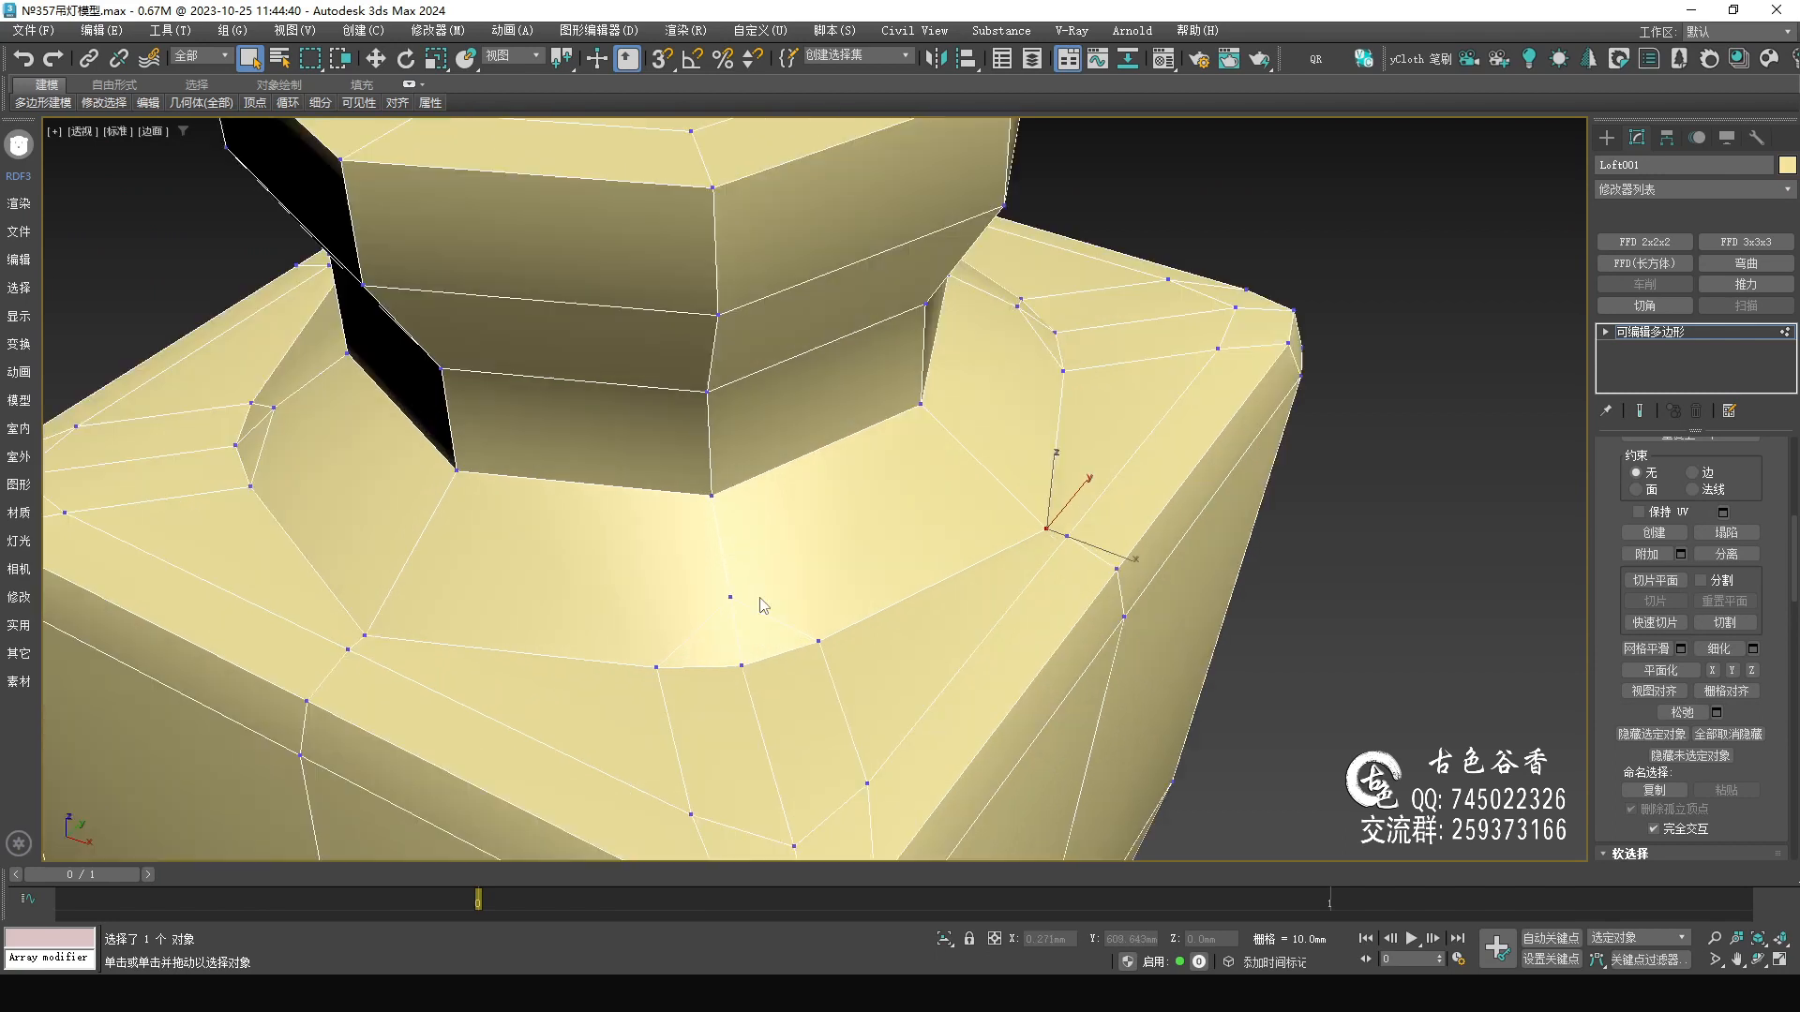
scroll(699, 603, "down", 4)
scroll(698, 603, "up", 4)
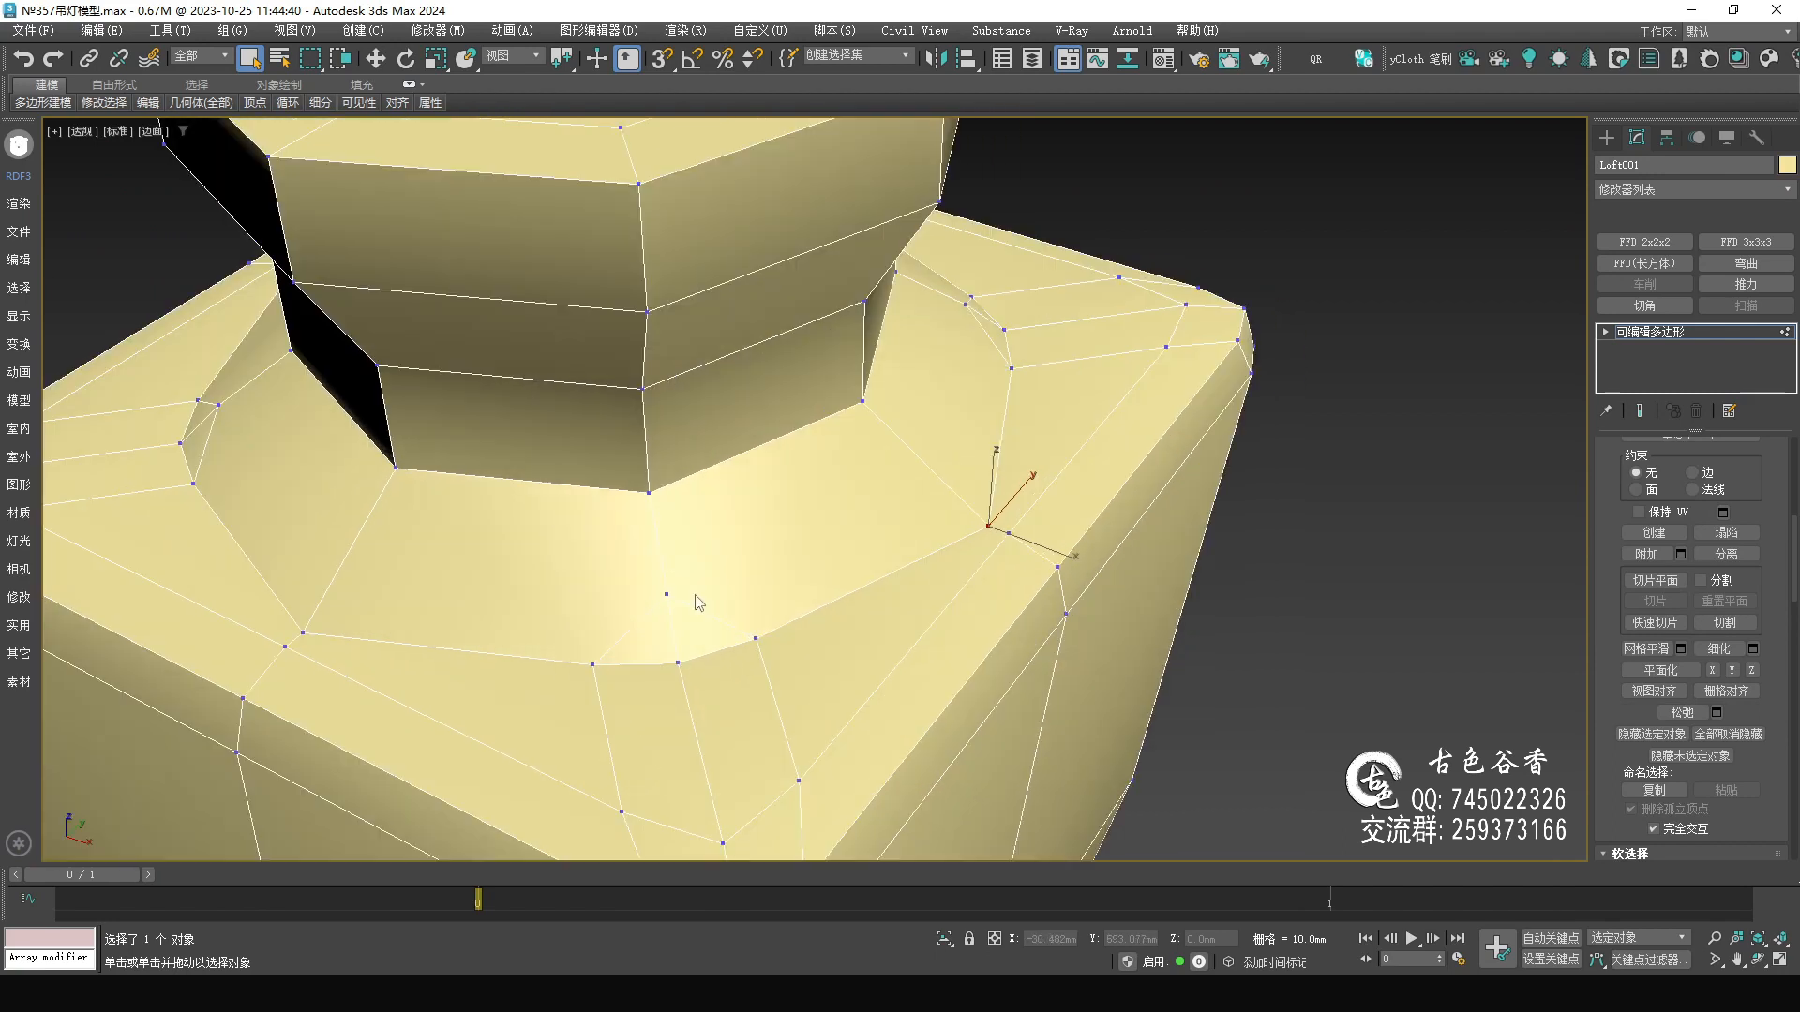
key("2")
left_click(703, 654)
left_click(663, 664, "ctrl")
key("ctrl+alt+c")
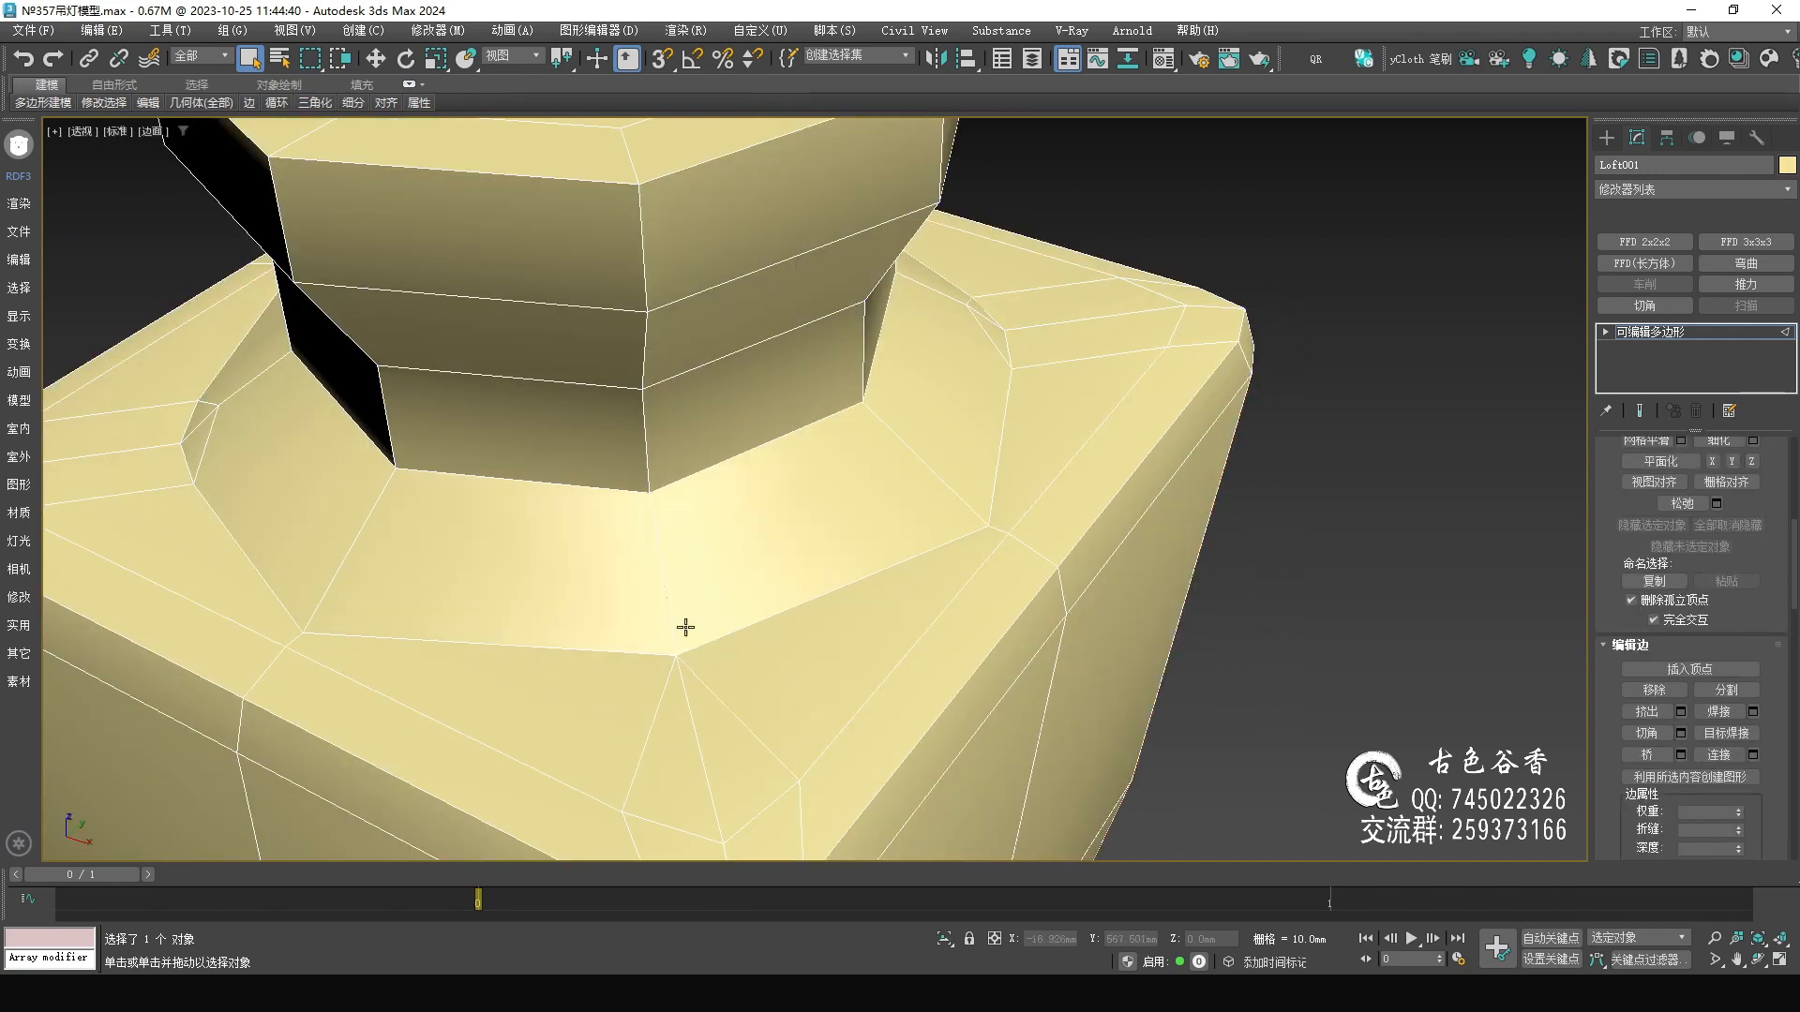
key("1")
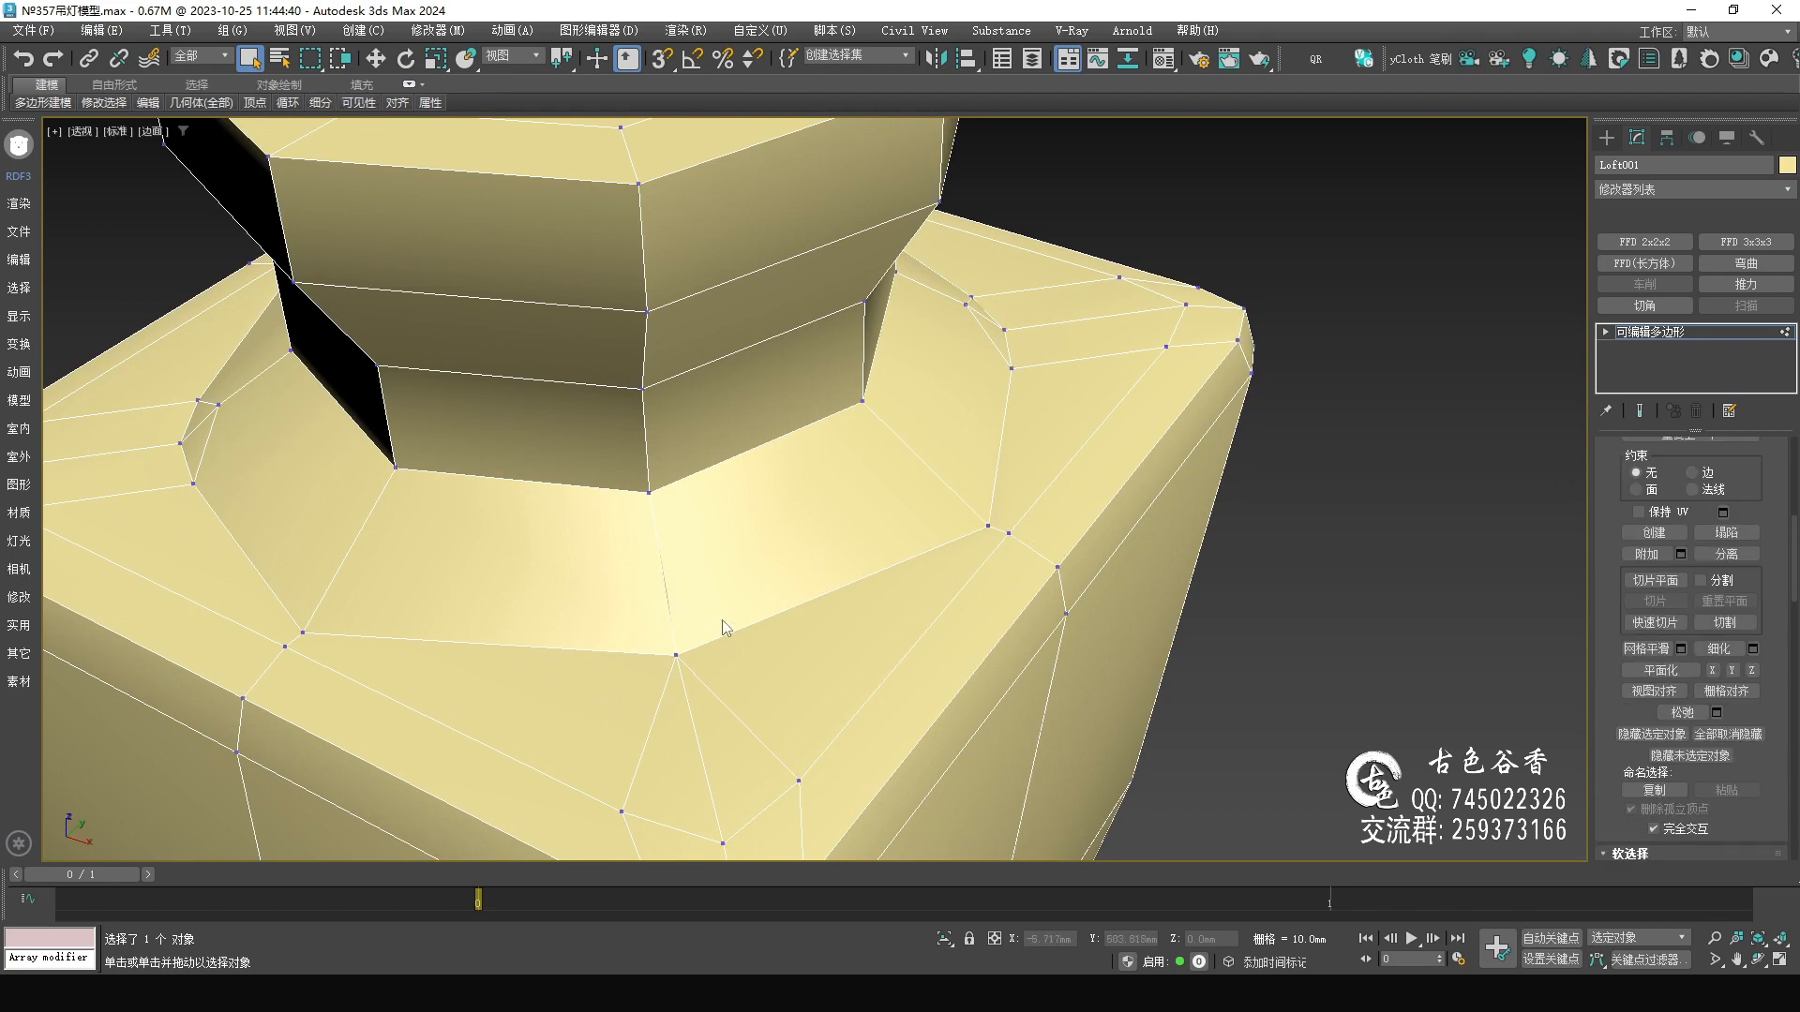
- Change the arm's object color to dark blue so its wireframe edges stand out
scroll(700, 697, "down", 3)
key("2")
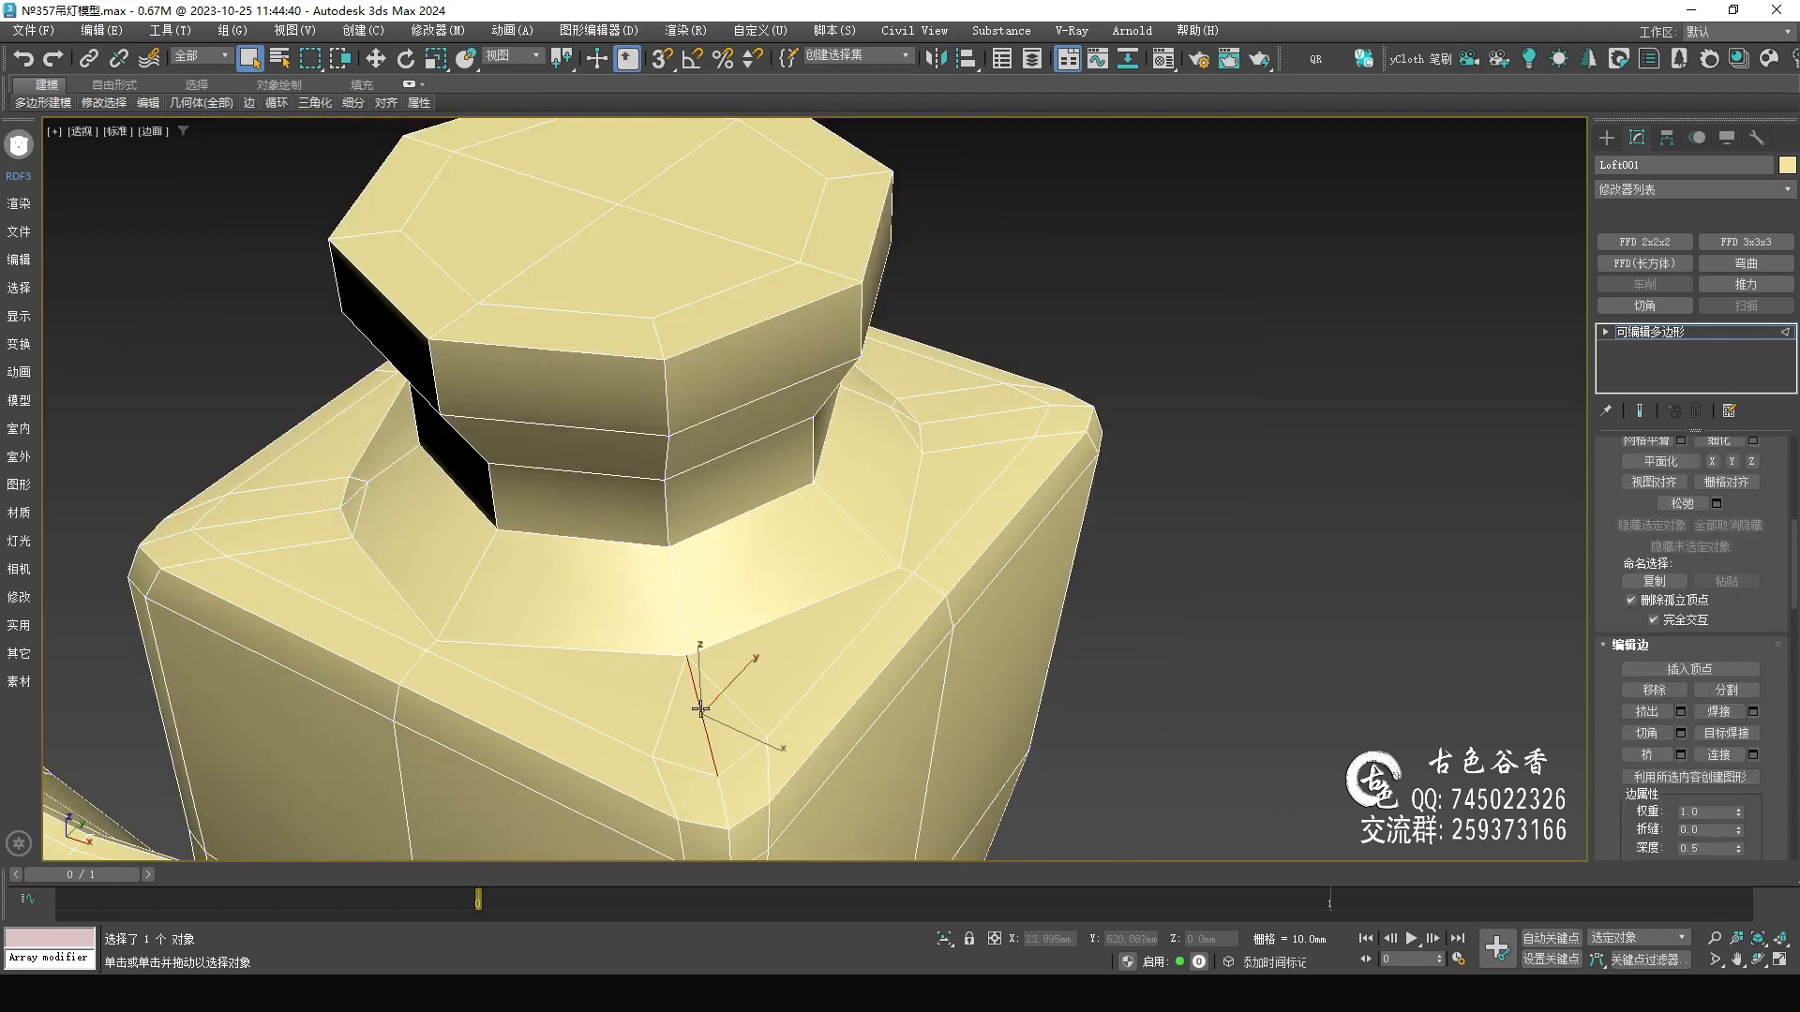
left_click(307, 560)
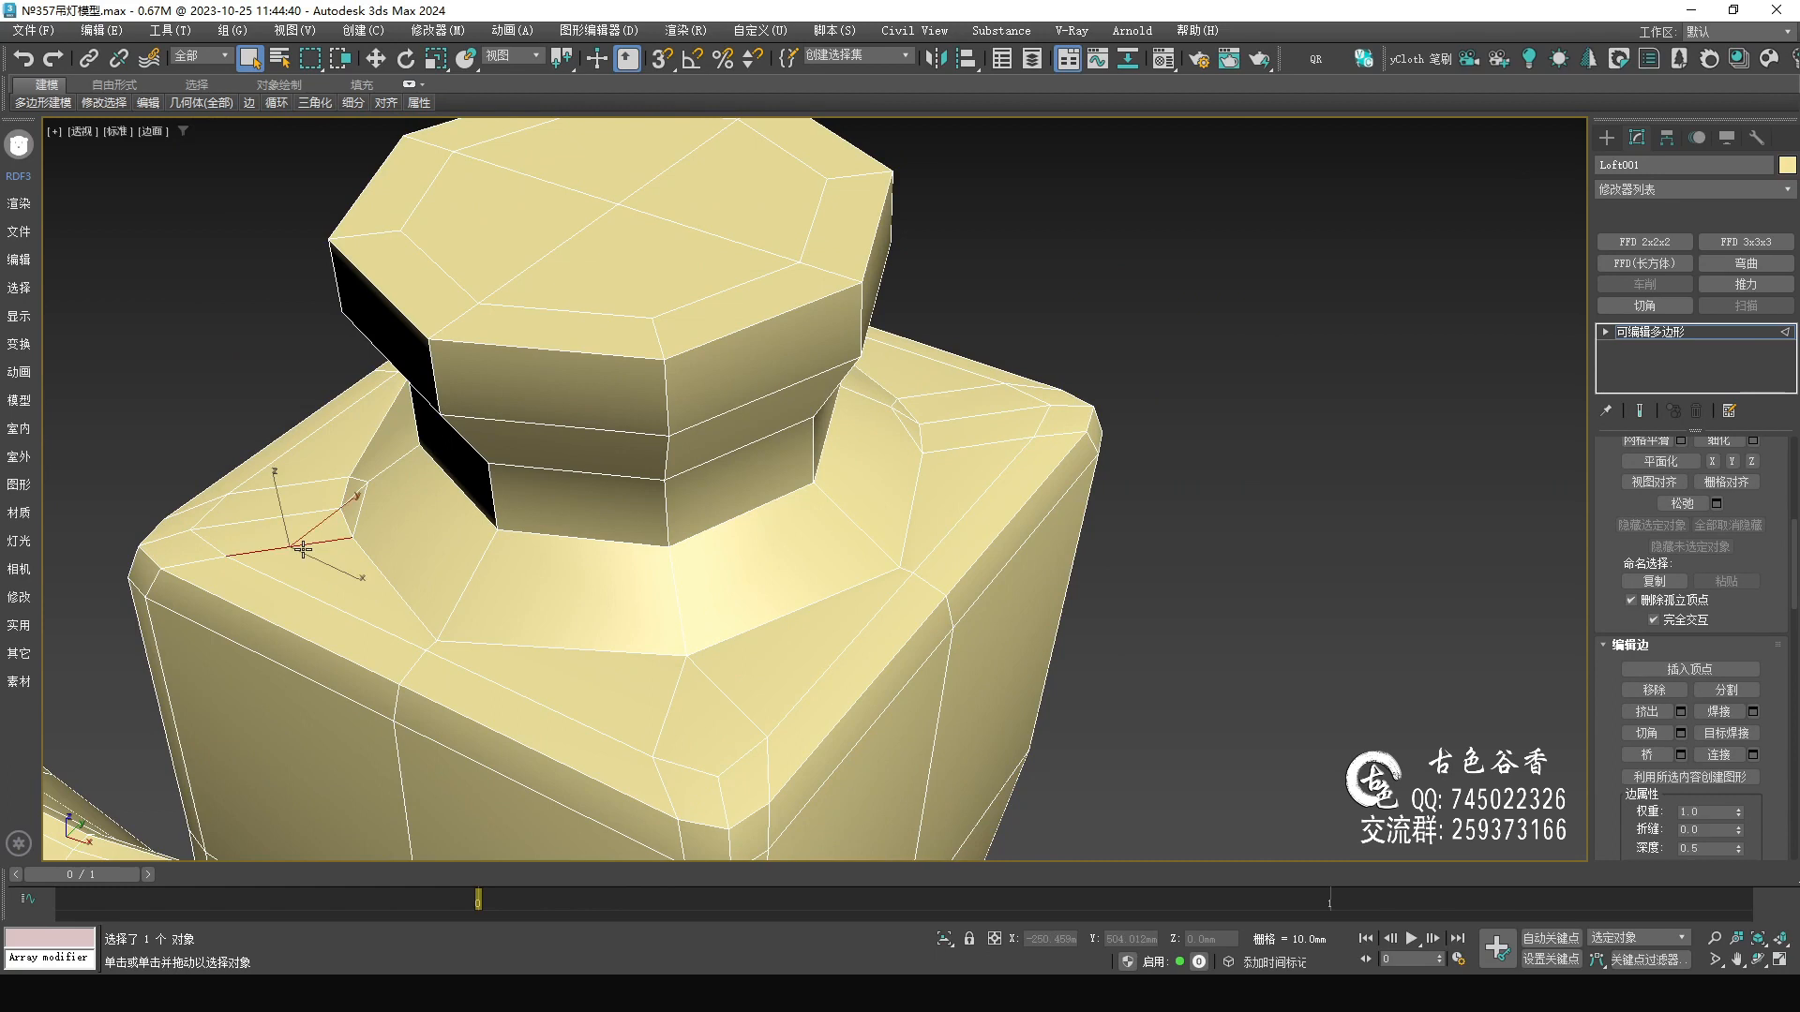
scroll(387, 555, "up", 3)
middle_click_drag(303, 493, 563, 493)
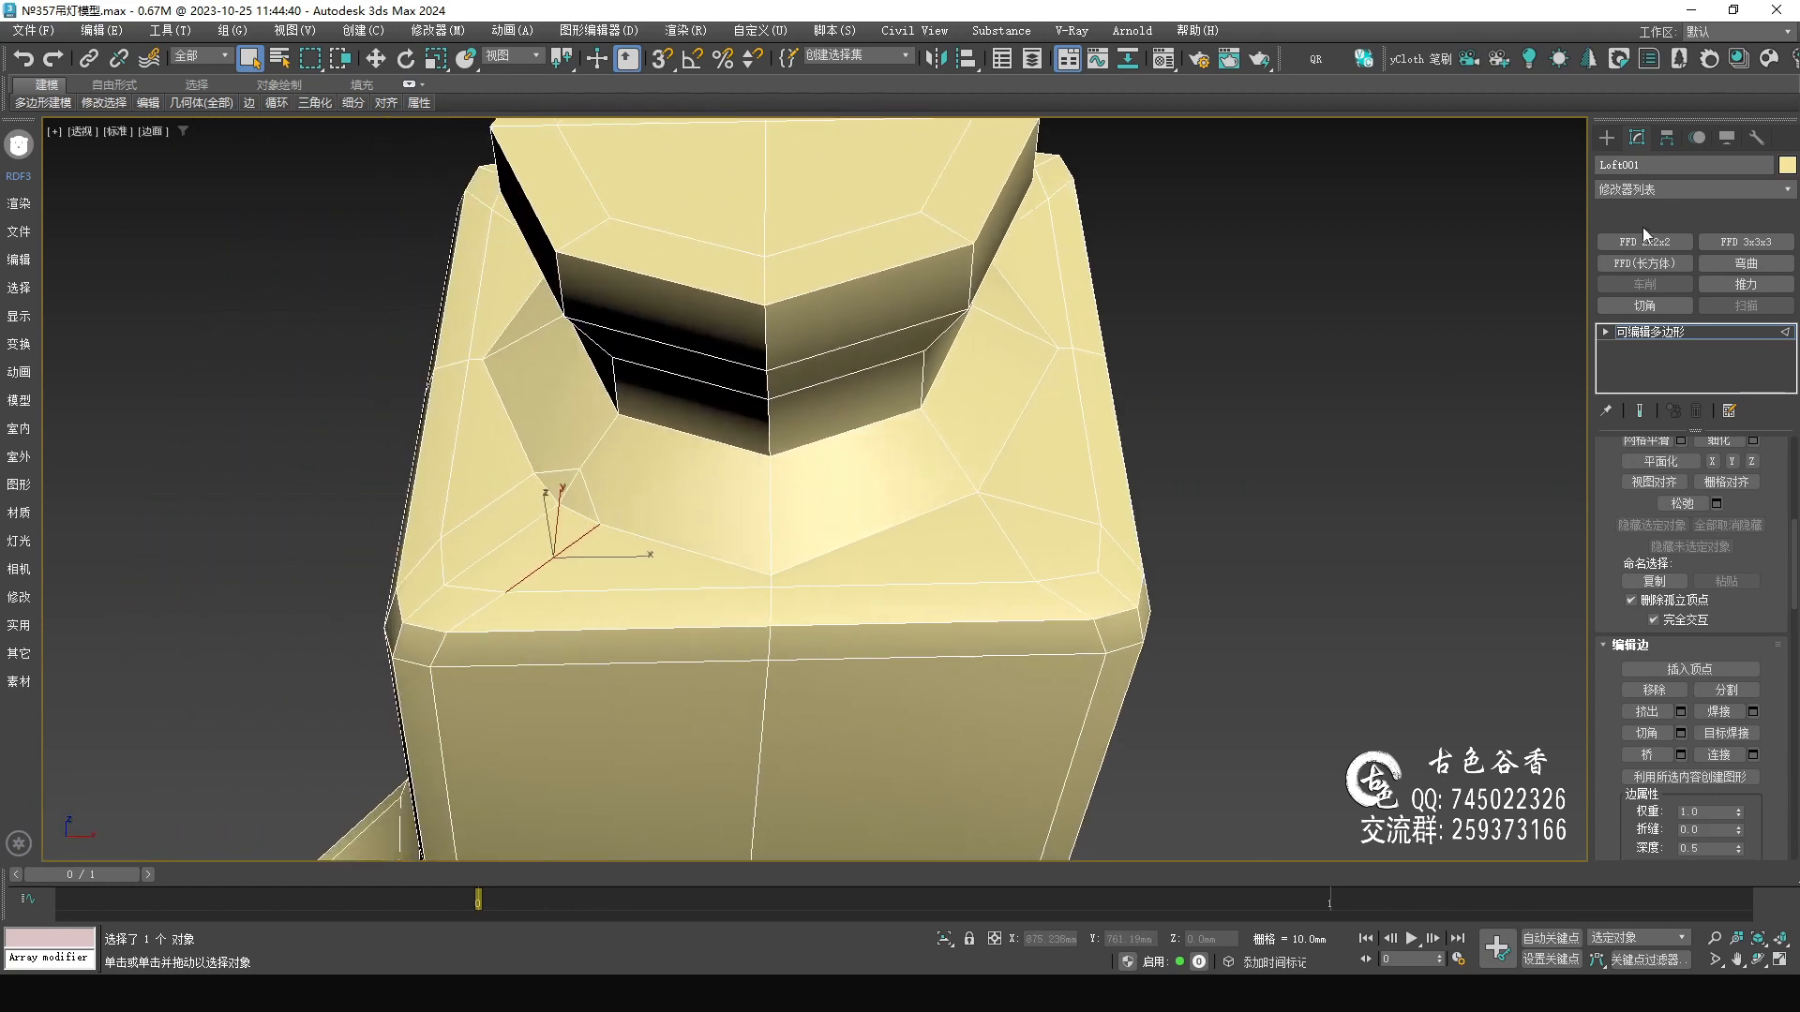
left_click(1786, 165)
left_click(1439, 335)
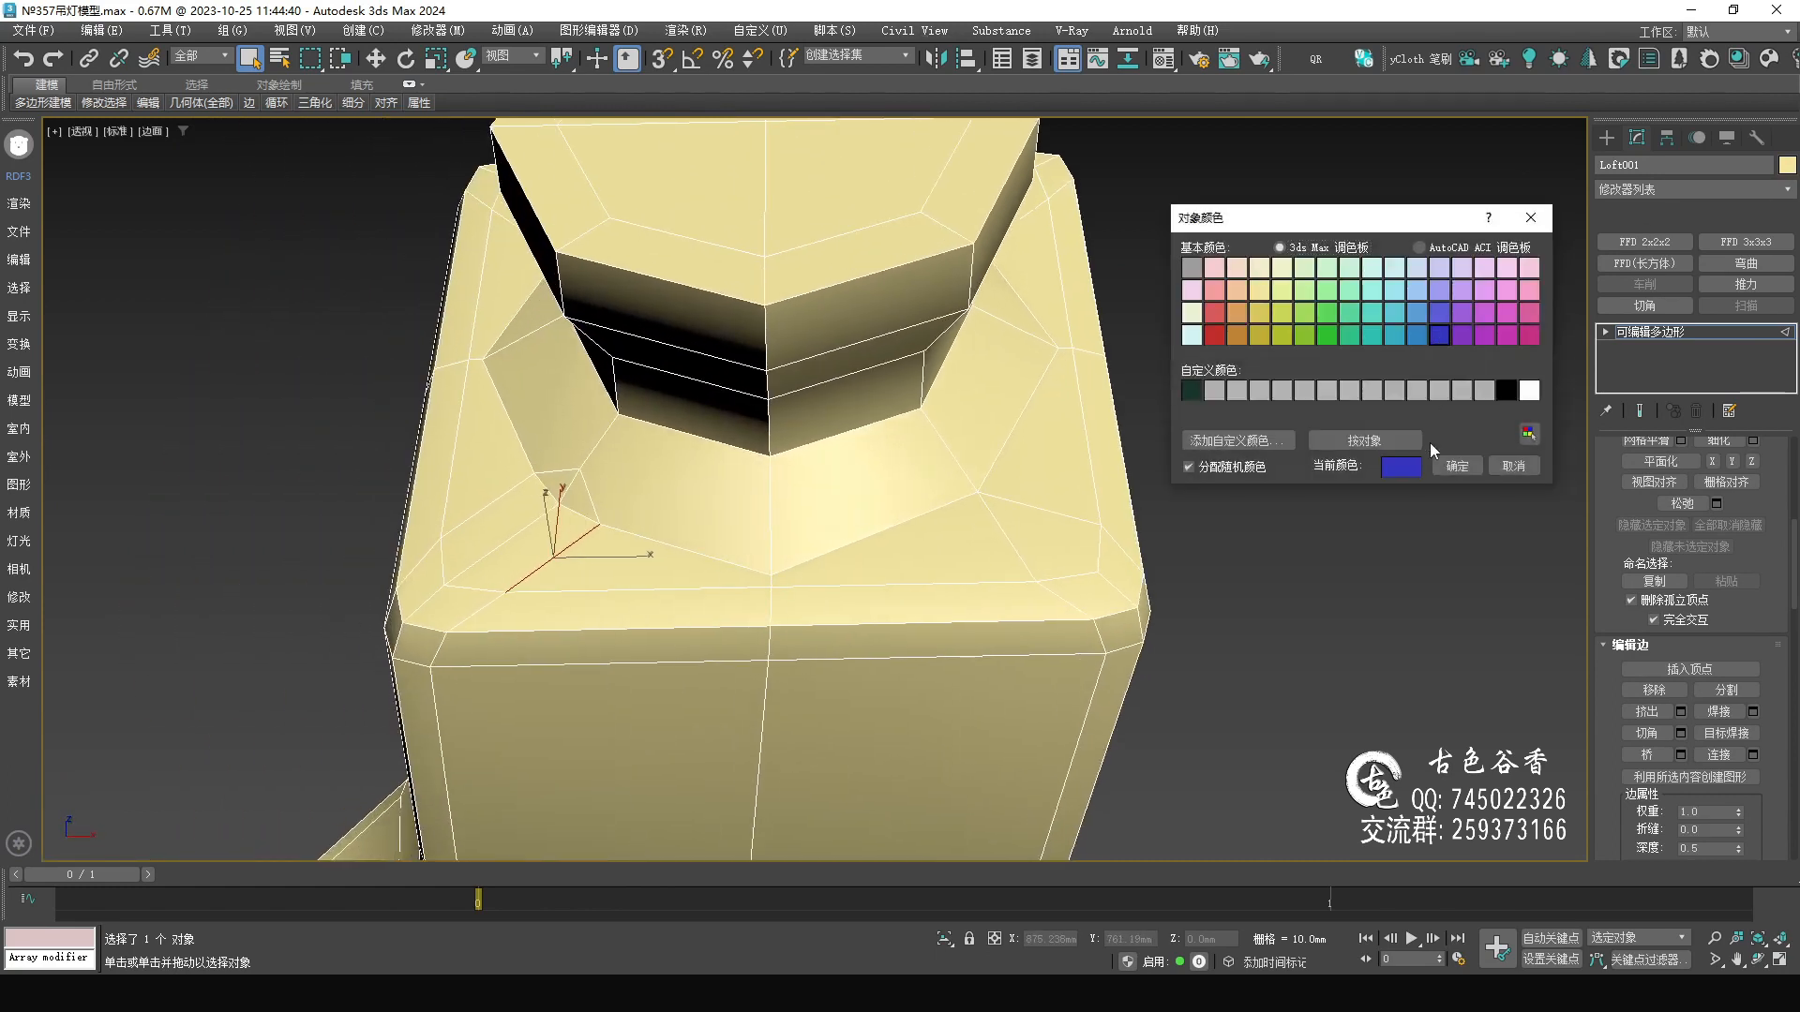
left_click(1454, 466)
- Remove the two small stray edges at the second corner of the neck's base and collapse its short chamfer edges into one vertex
scroll(694, 514, "up", 3)
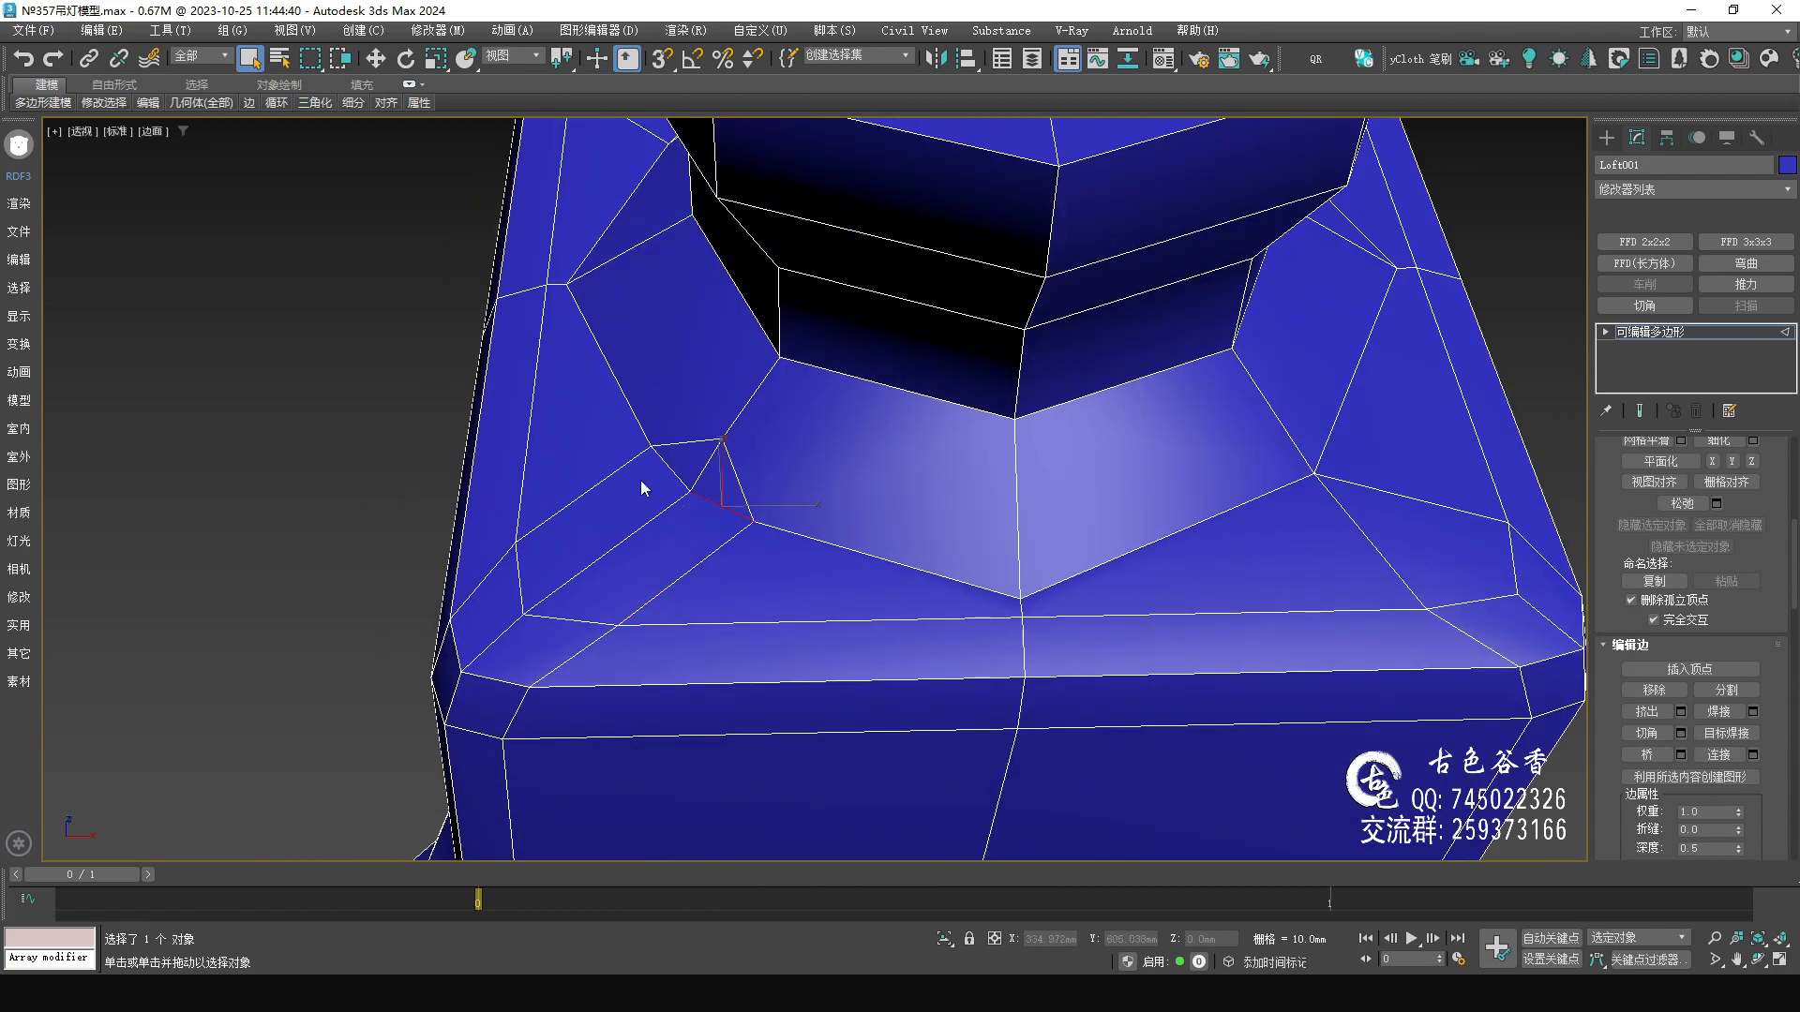
left_click(732, 462)
left_click(687, 439, "ctrl")
key("ctrl+BackSpace")
left_click(721, 517)
left_click(682, 479, "ctrl")
right_click(684, 485)
left_click(636, 249)
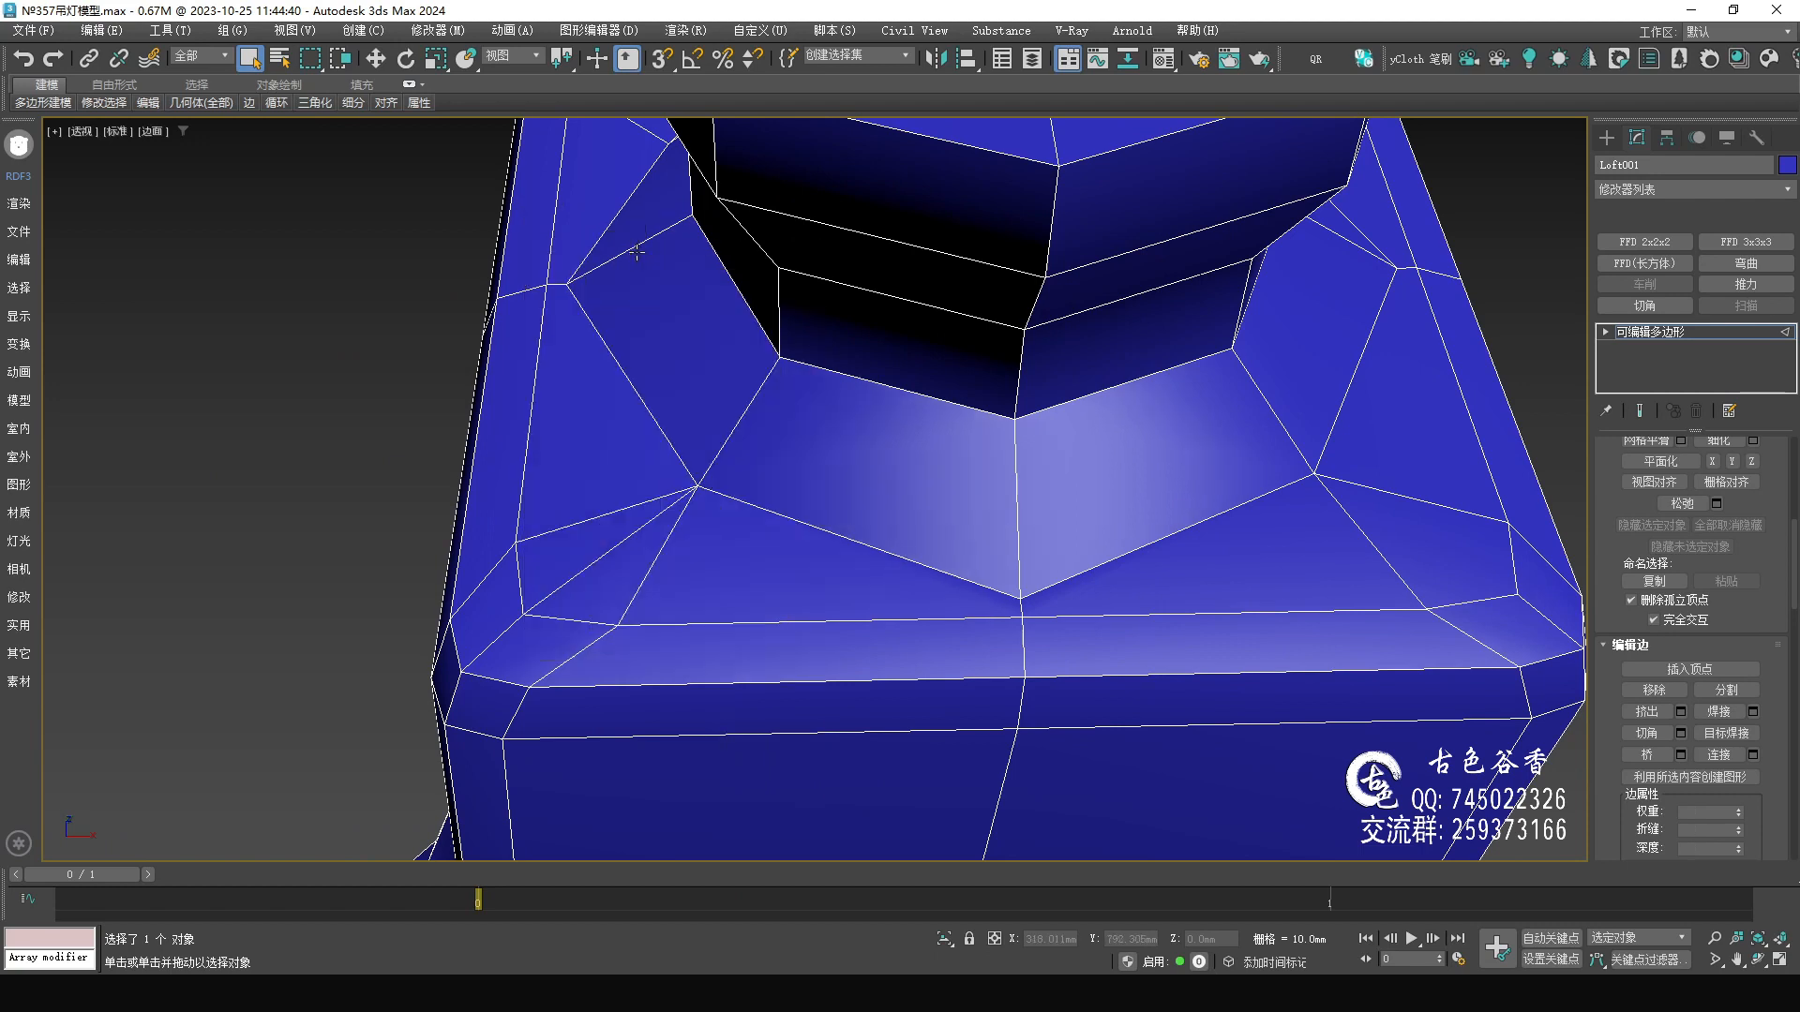
- Clean up the third corner of the neck's base by removing its stray edges and collapsing its short chamfer edges
scroll(797, 539, "down", 5)
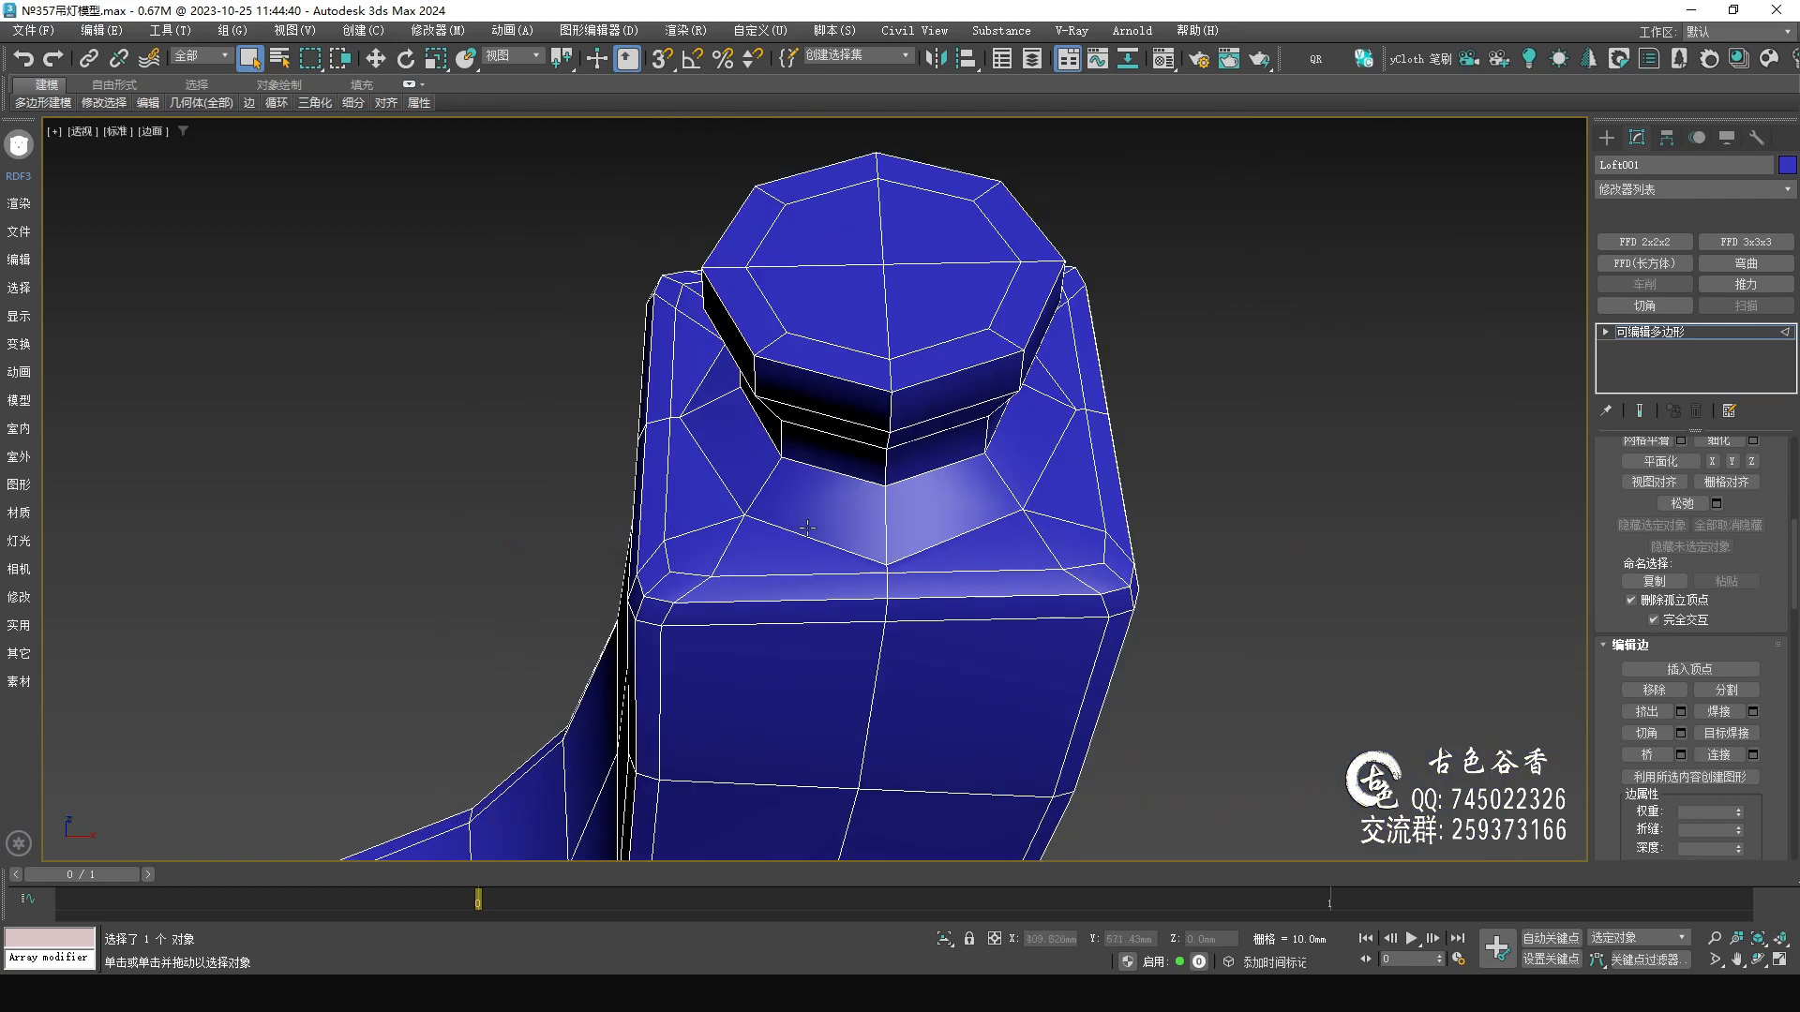
left_click(634, 463)
middle_click_drag(637, 464, 717, 433, "alt")
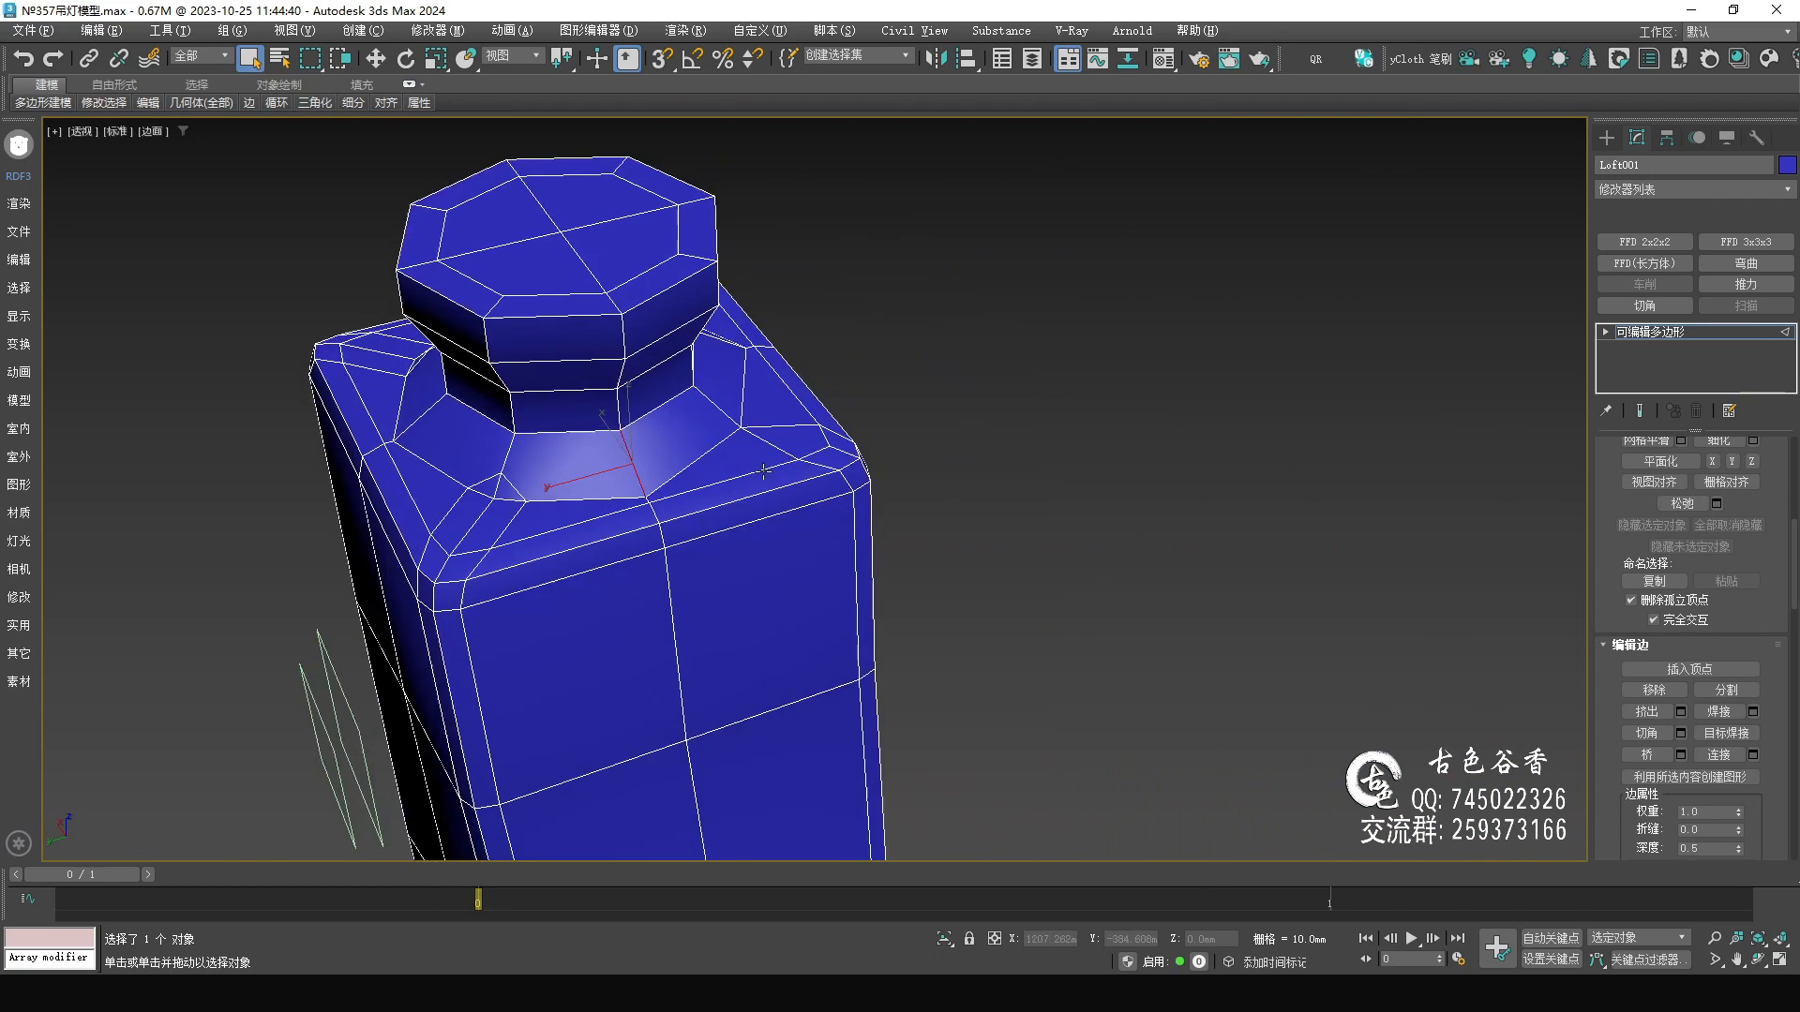
middle_click_drag(600, 487, 750, 492)
scroll(740, 500, "up", 4)
left_click(704, 468)
left_click(640, 452, "ctrl")
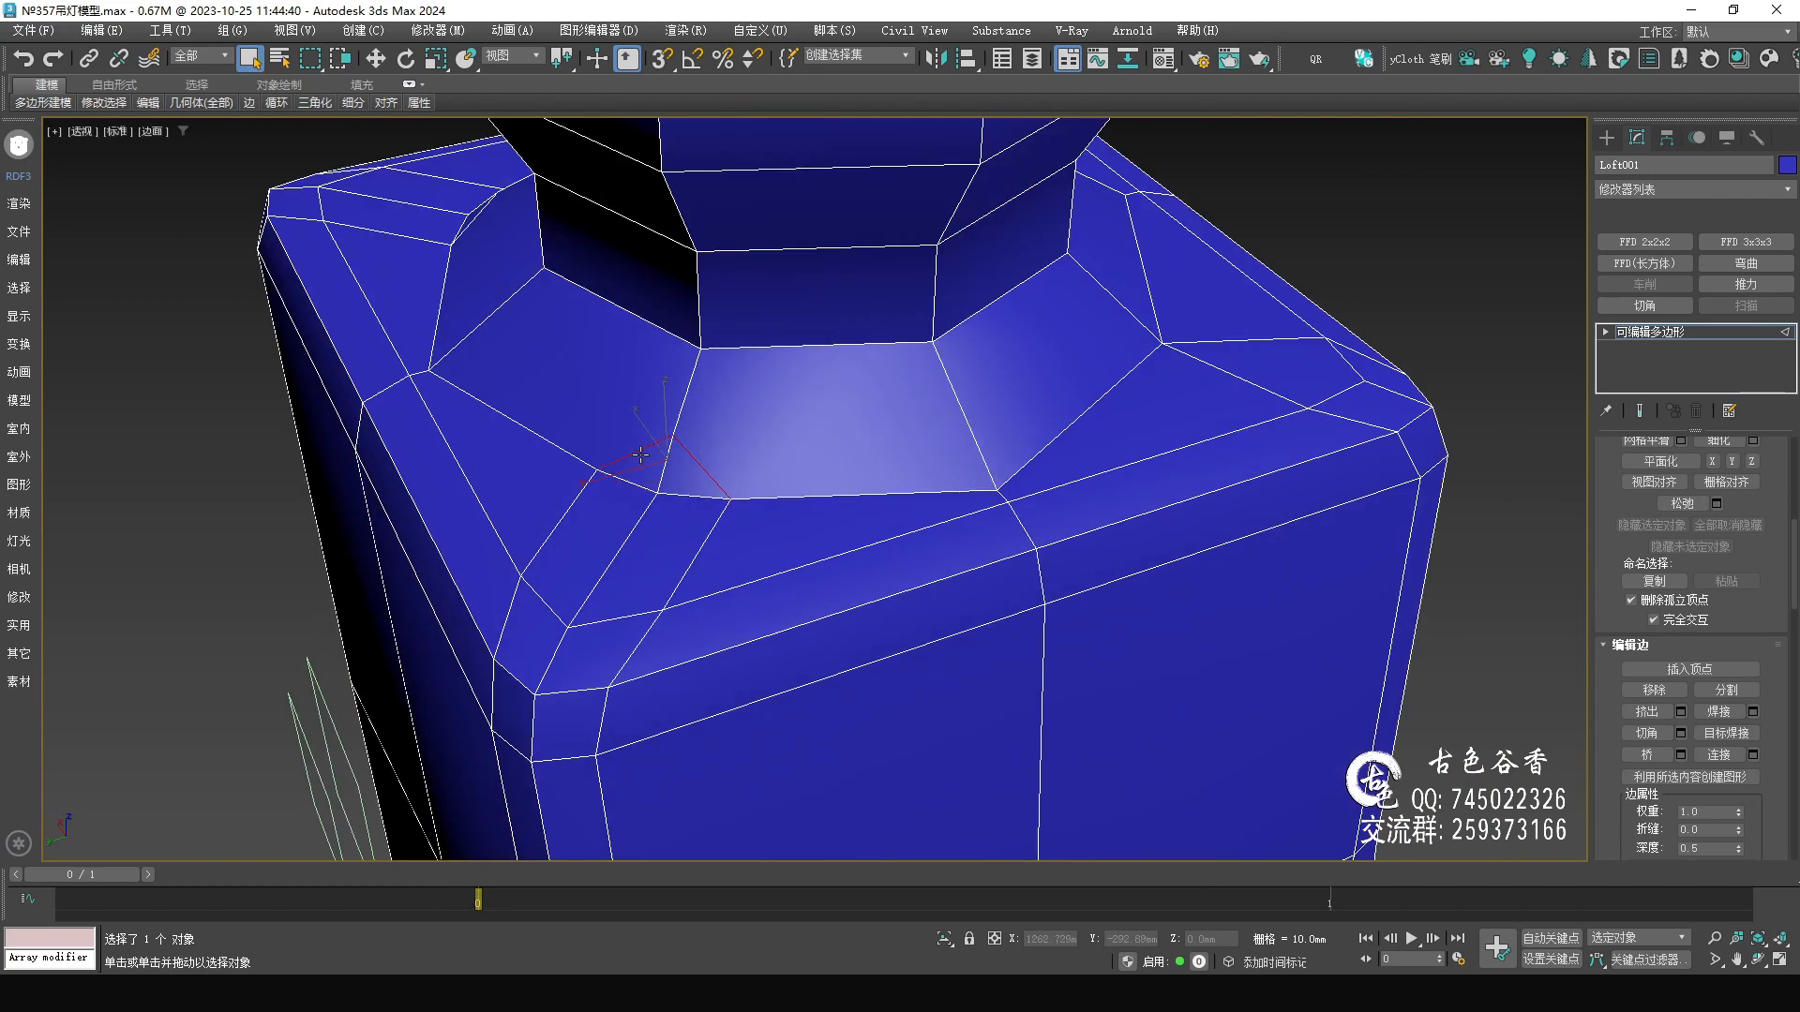
left_click(616, 449)
left_click(712, 499)
left_click(633, 487, "ctrl")
key("ctrl+alt+c")
left_click(635, 525)
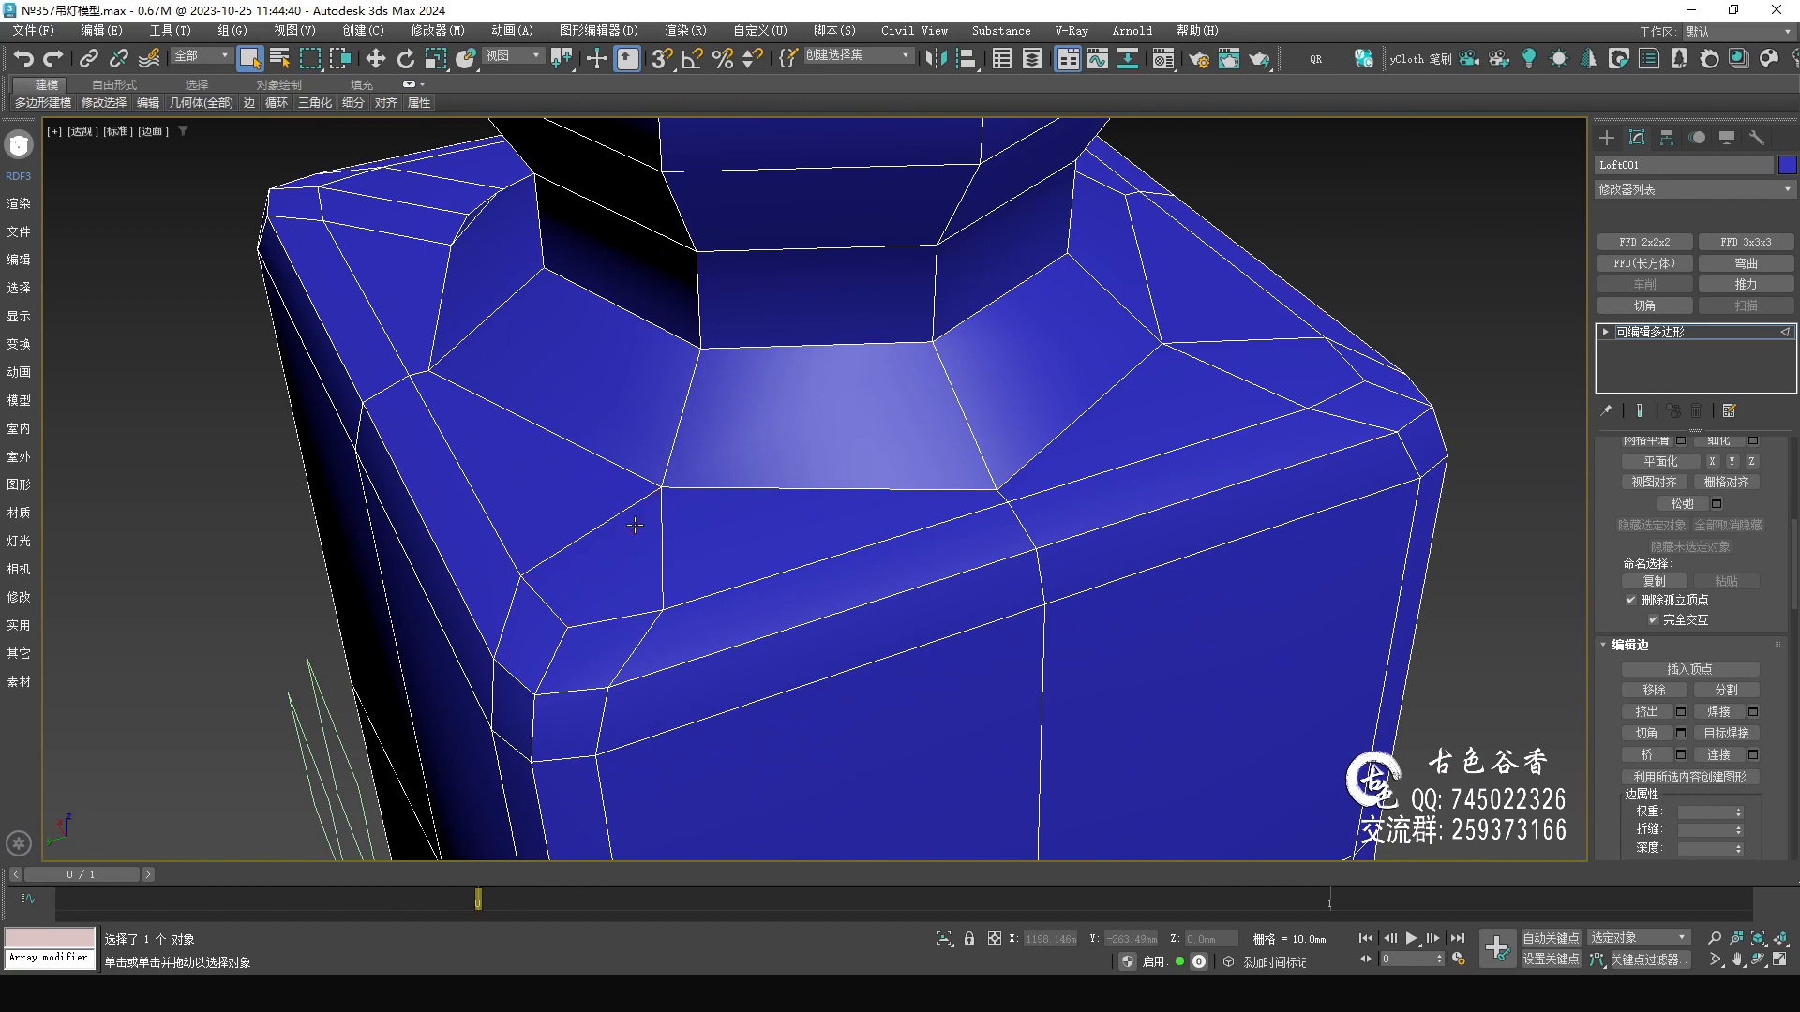
- Briefly preview the NURMS smoothing, and remove the stray edges and collapse the short chamfer edges at the neck base's remaining corner
key("ctrl+q")
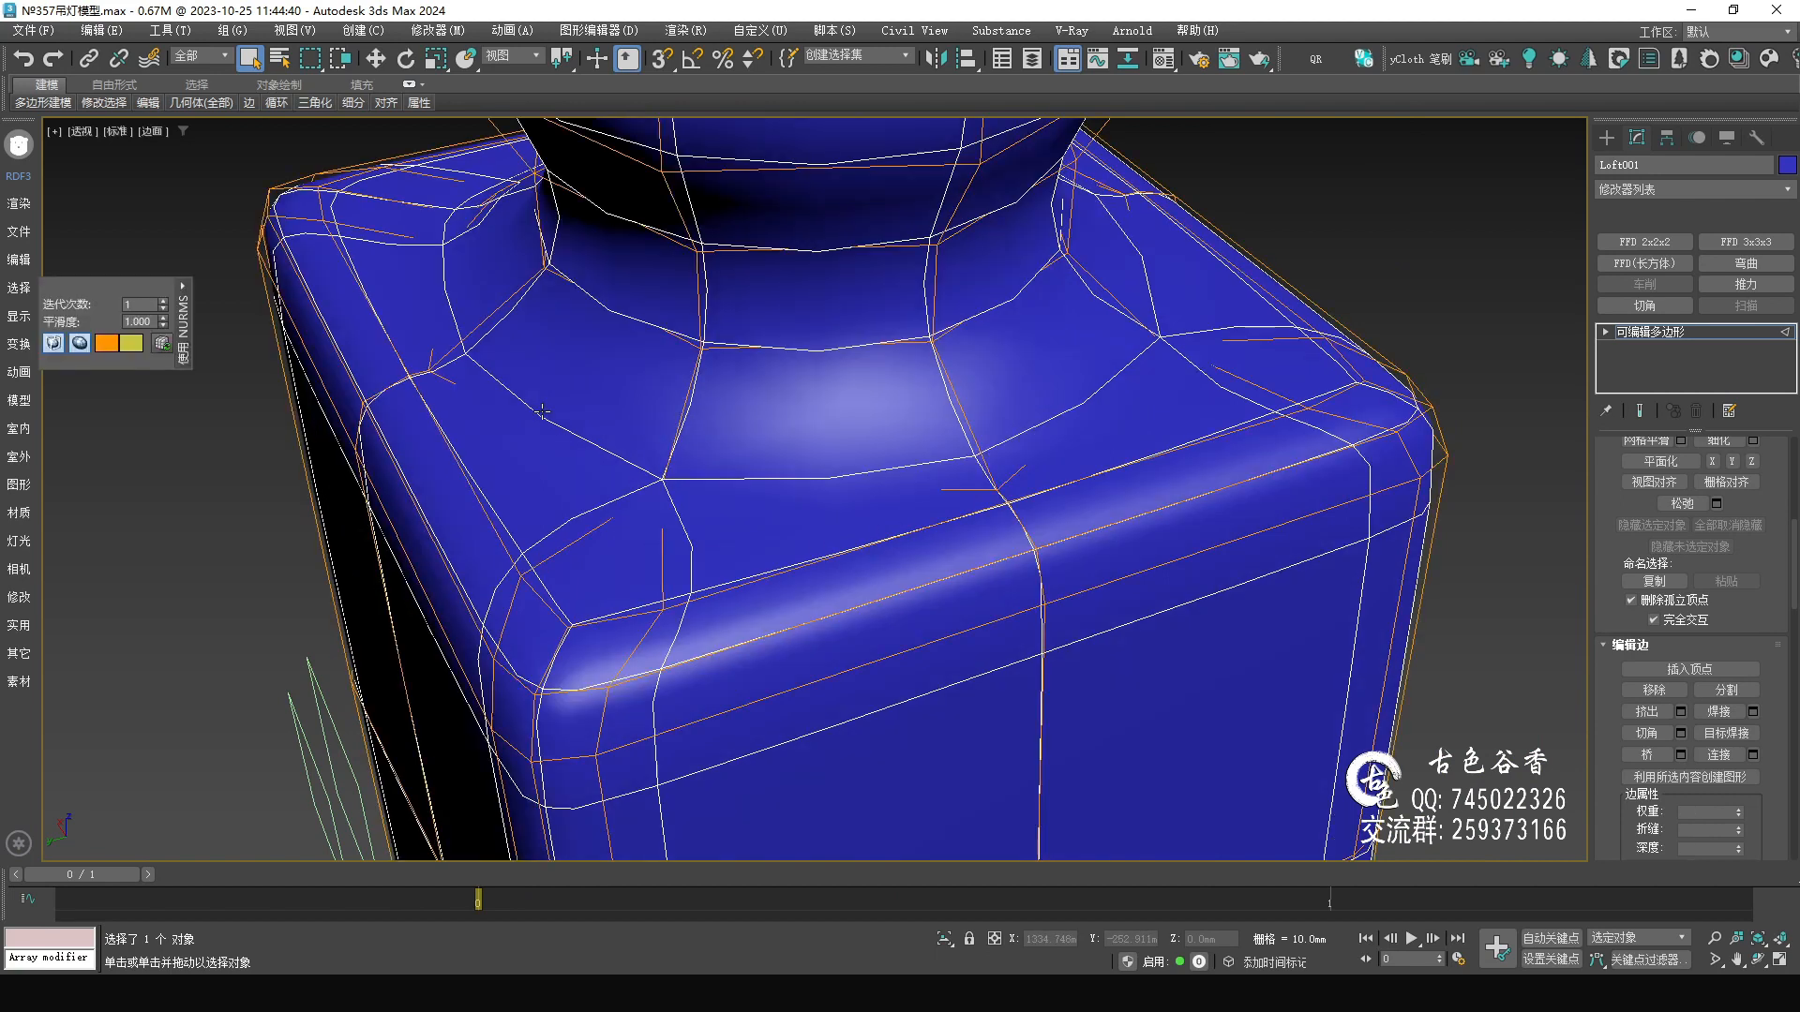
key("ctrl+q")
middle_click_drag(541, 411, 708, 489)
left_click(570, 310)
middle_click_drag(503, 322, 763, 411, "alt")
left_click(677, 375)
left_click(682, 317)
key("ctrl+BackSpace")
left_click(632, 309)
key("ctrl+BackSpace")
left_click(679, 376)
left_click(615, 349, "ctrl")
key("ctrl+alt+c")
left_click(608, 412)
key("ctrl+BackSpace")
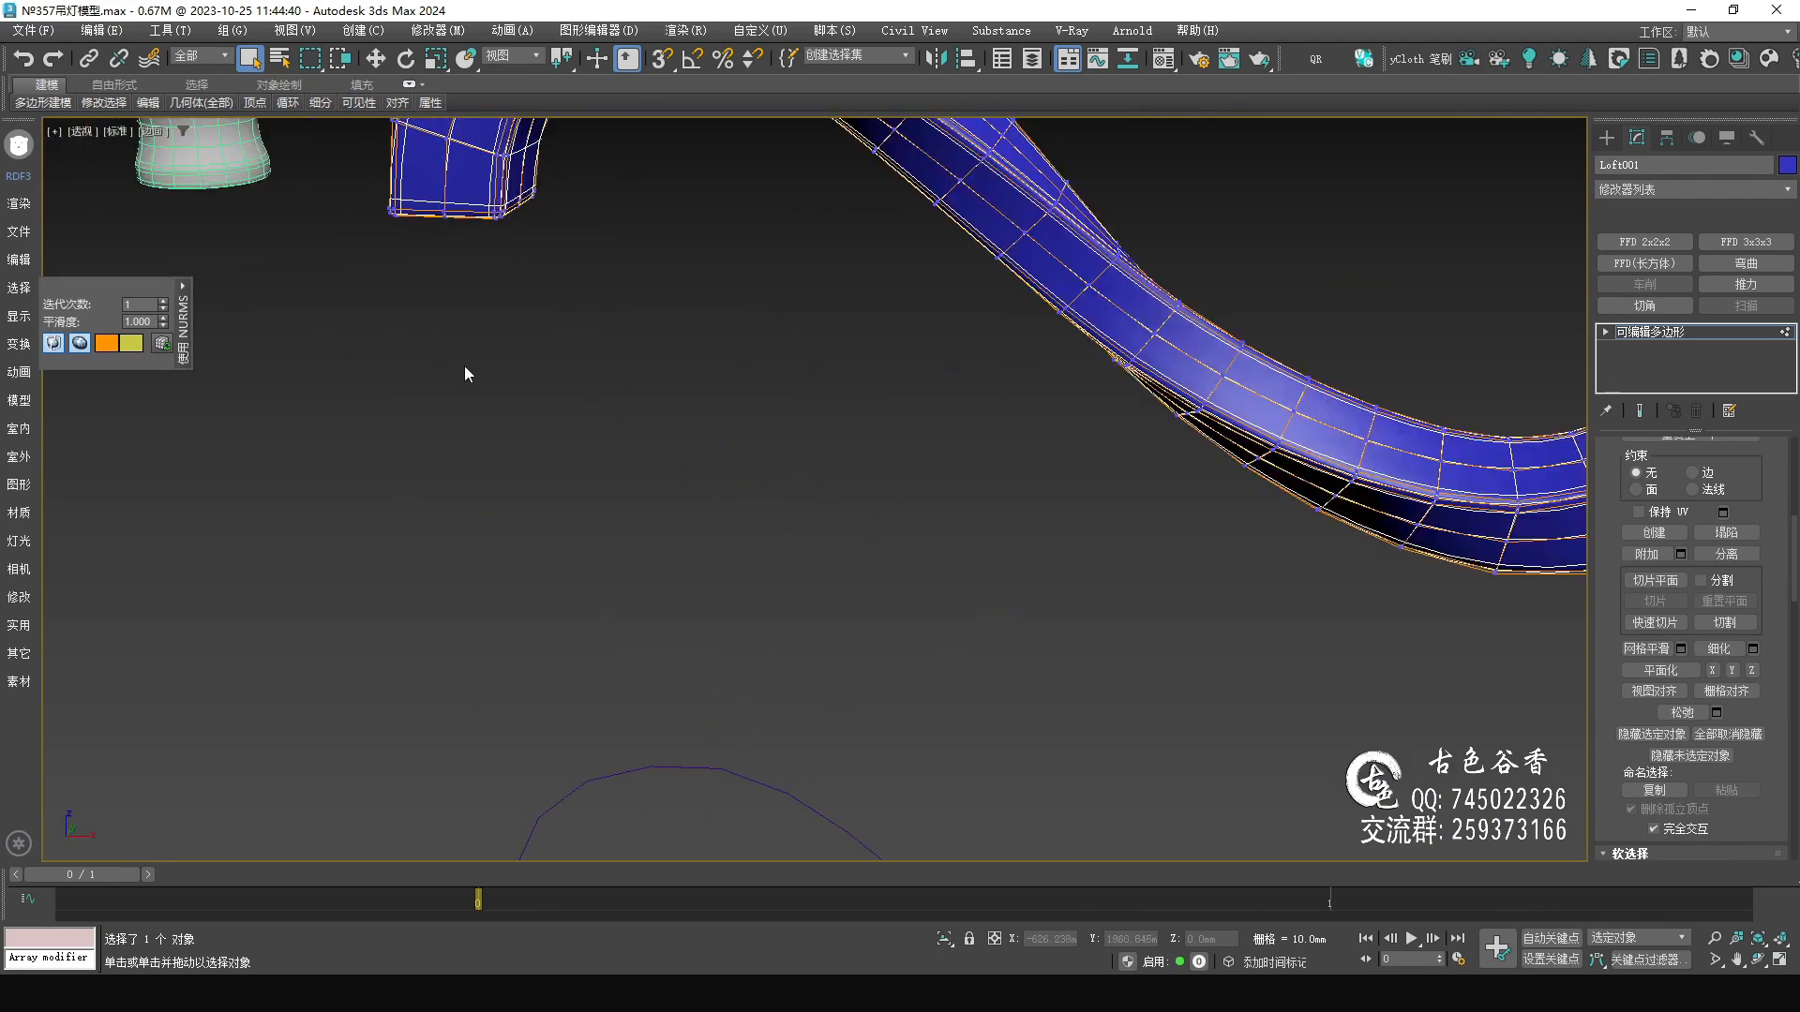
- Examine the smoothed arm along its curve and at the neck, checking how sharply the outer end's rim holds
middle_click_drag(540, 476, 600, 456, "alt")
left_click(1644, 331)
left_click(1266, 413)
middle_click_drag(1261, 412, 1014, 467)
key("F4")
scroll(1125, 441, "down", 6)
middle_click_drag(1167, 492, 1016, 466, "alt")
scroll(1016, 466, "up", 6)
middle_click_drag(1137, 472, 1115, 441, "alt")
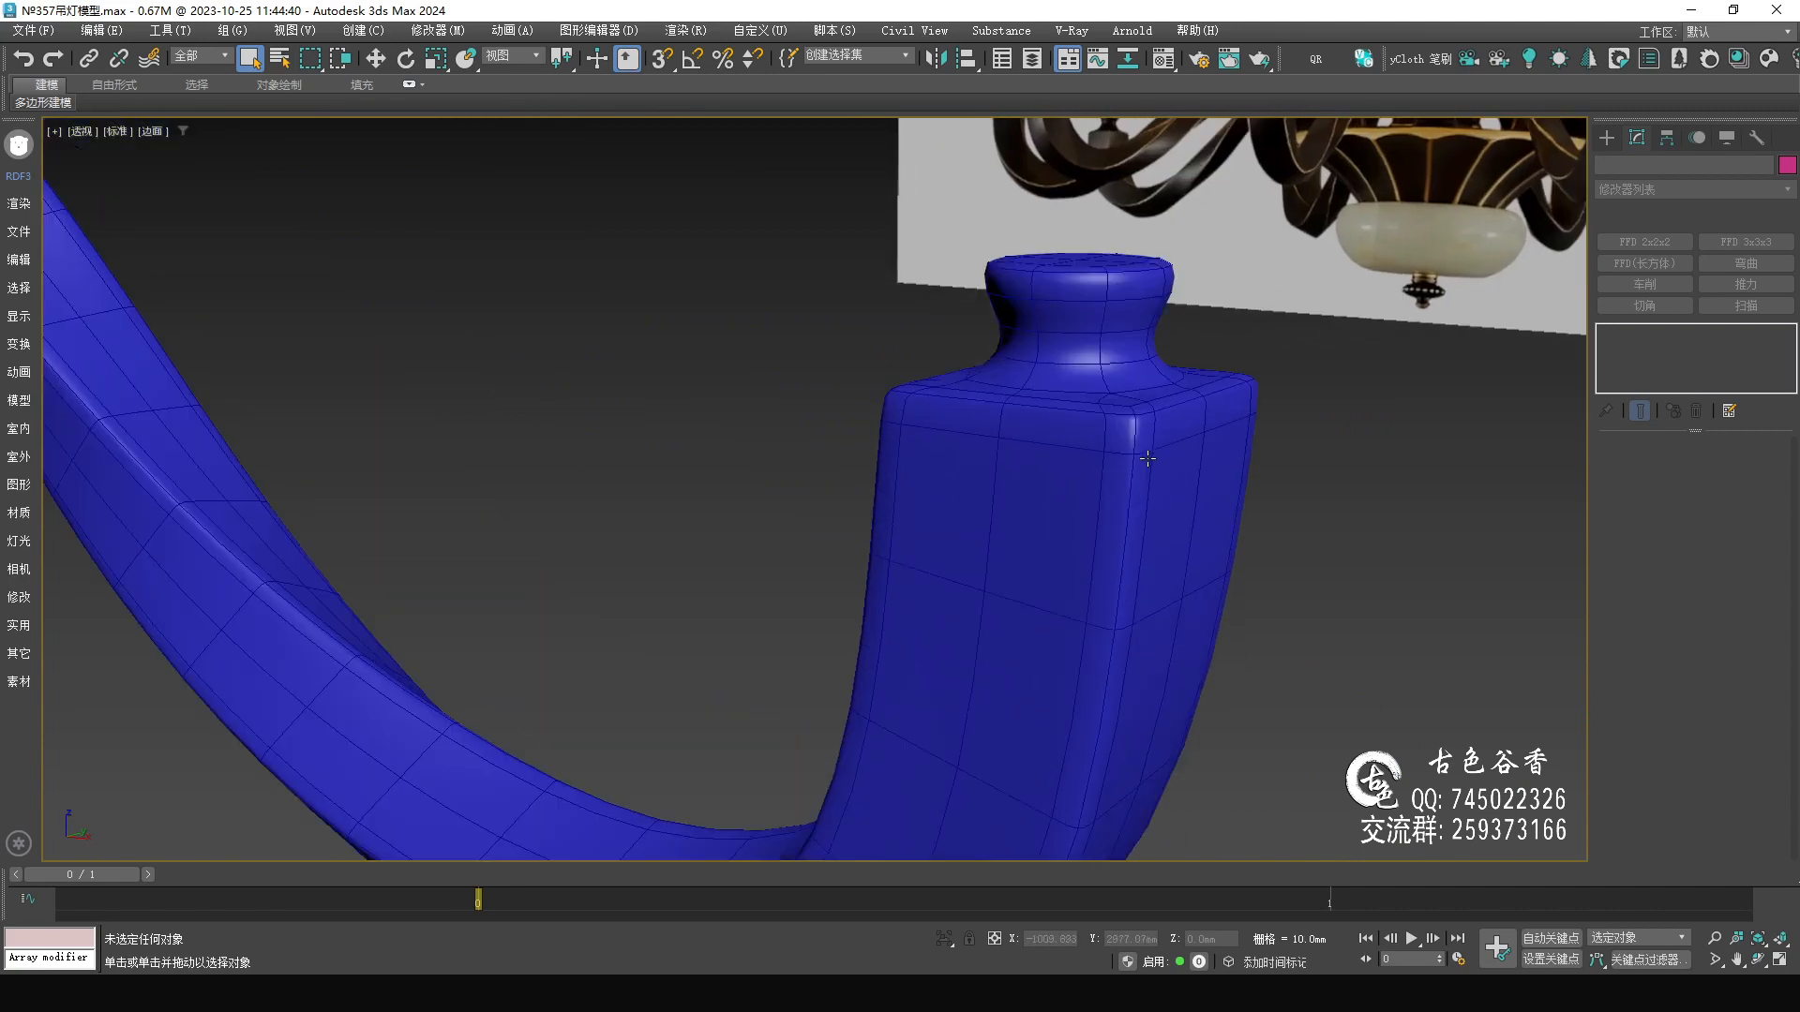
- Connect the ring of lengthwise edges below the outer end's rim with one supporting edge loop at slide 73
left_click(1120, 484)
mouse_move(848, 414)
left_mouse_down()
mouse_move(915, 441)
mouse_move(1435, 466)
left_mouse_up()
key("2")
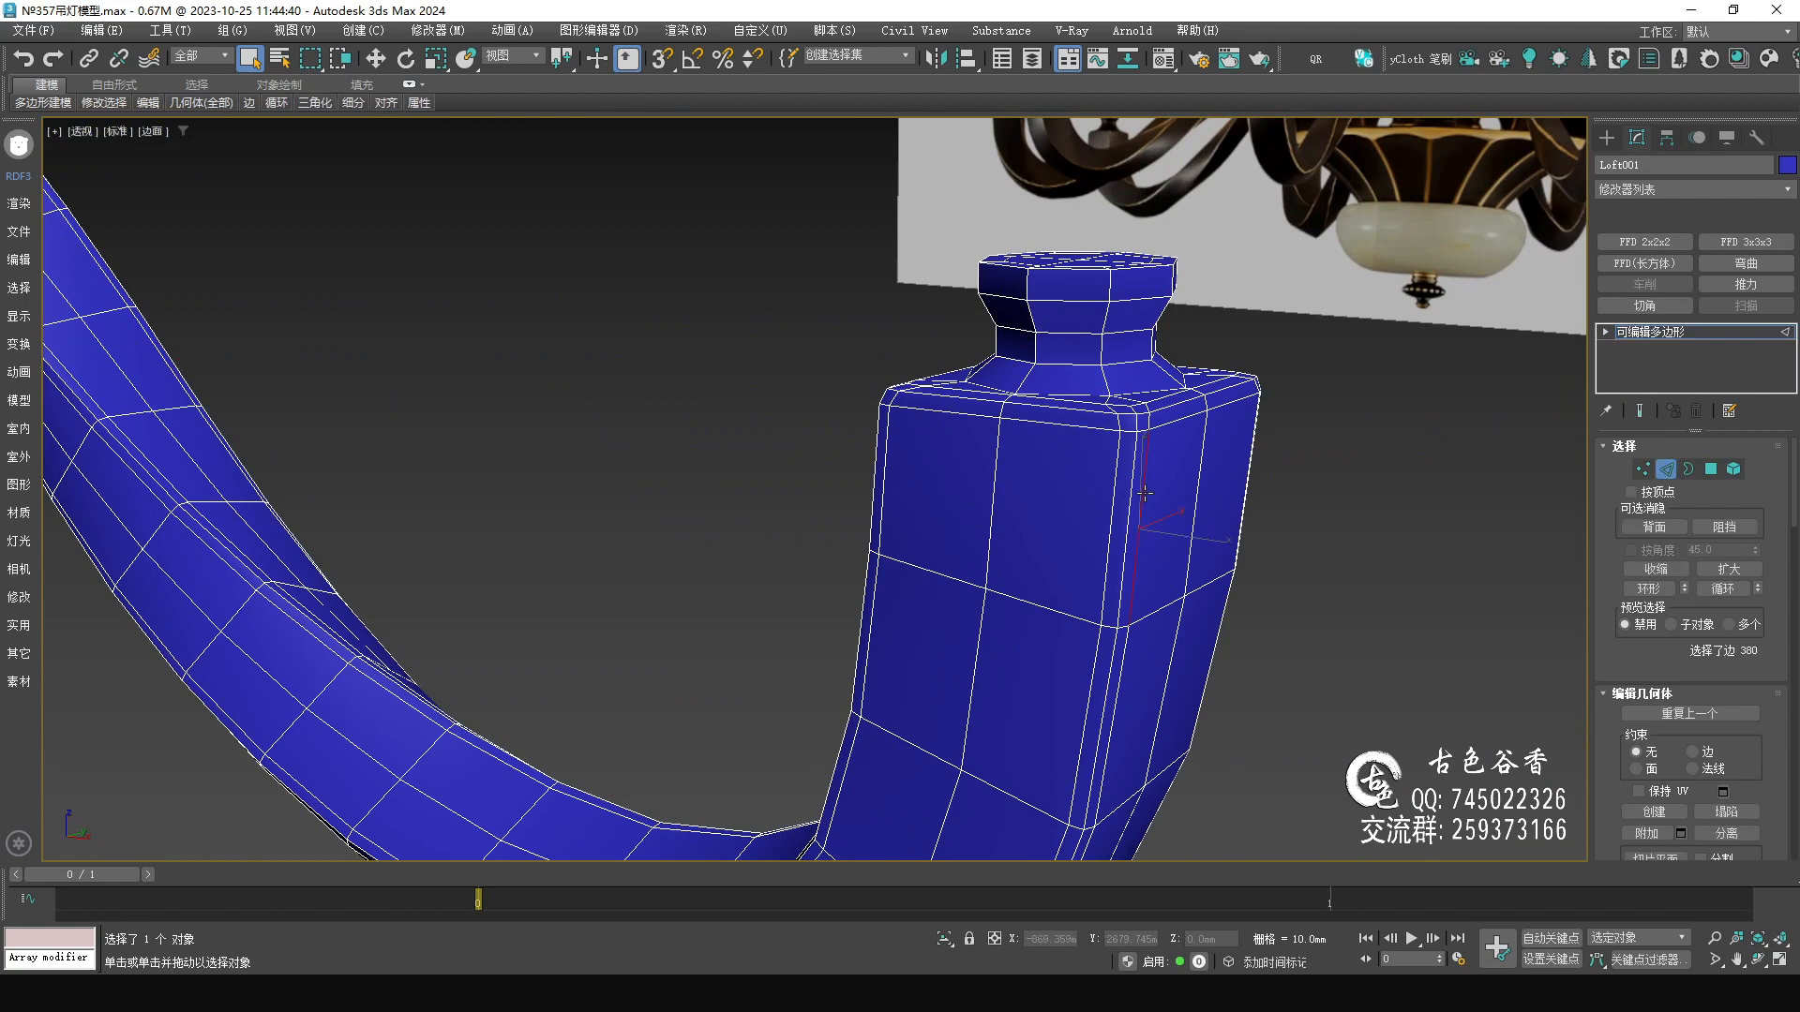
key("alt+r")
mouse_move(1029, 493)
middle_mouse_down("alt")
mouse_move(1159, 498)
mouse_move(1109, 473)
mouse_move(1062, 485)
middle_mouse_up("alt")
scroll(1119, 478, "up", 2)
key("ctrl+shift+e")
left_click_drag(829, 561, 844, 466)
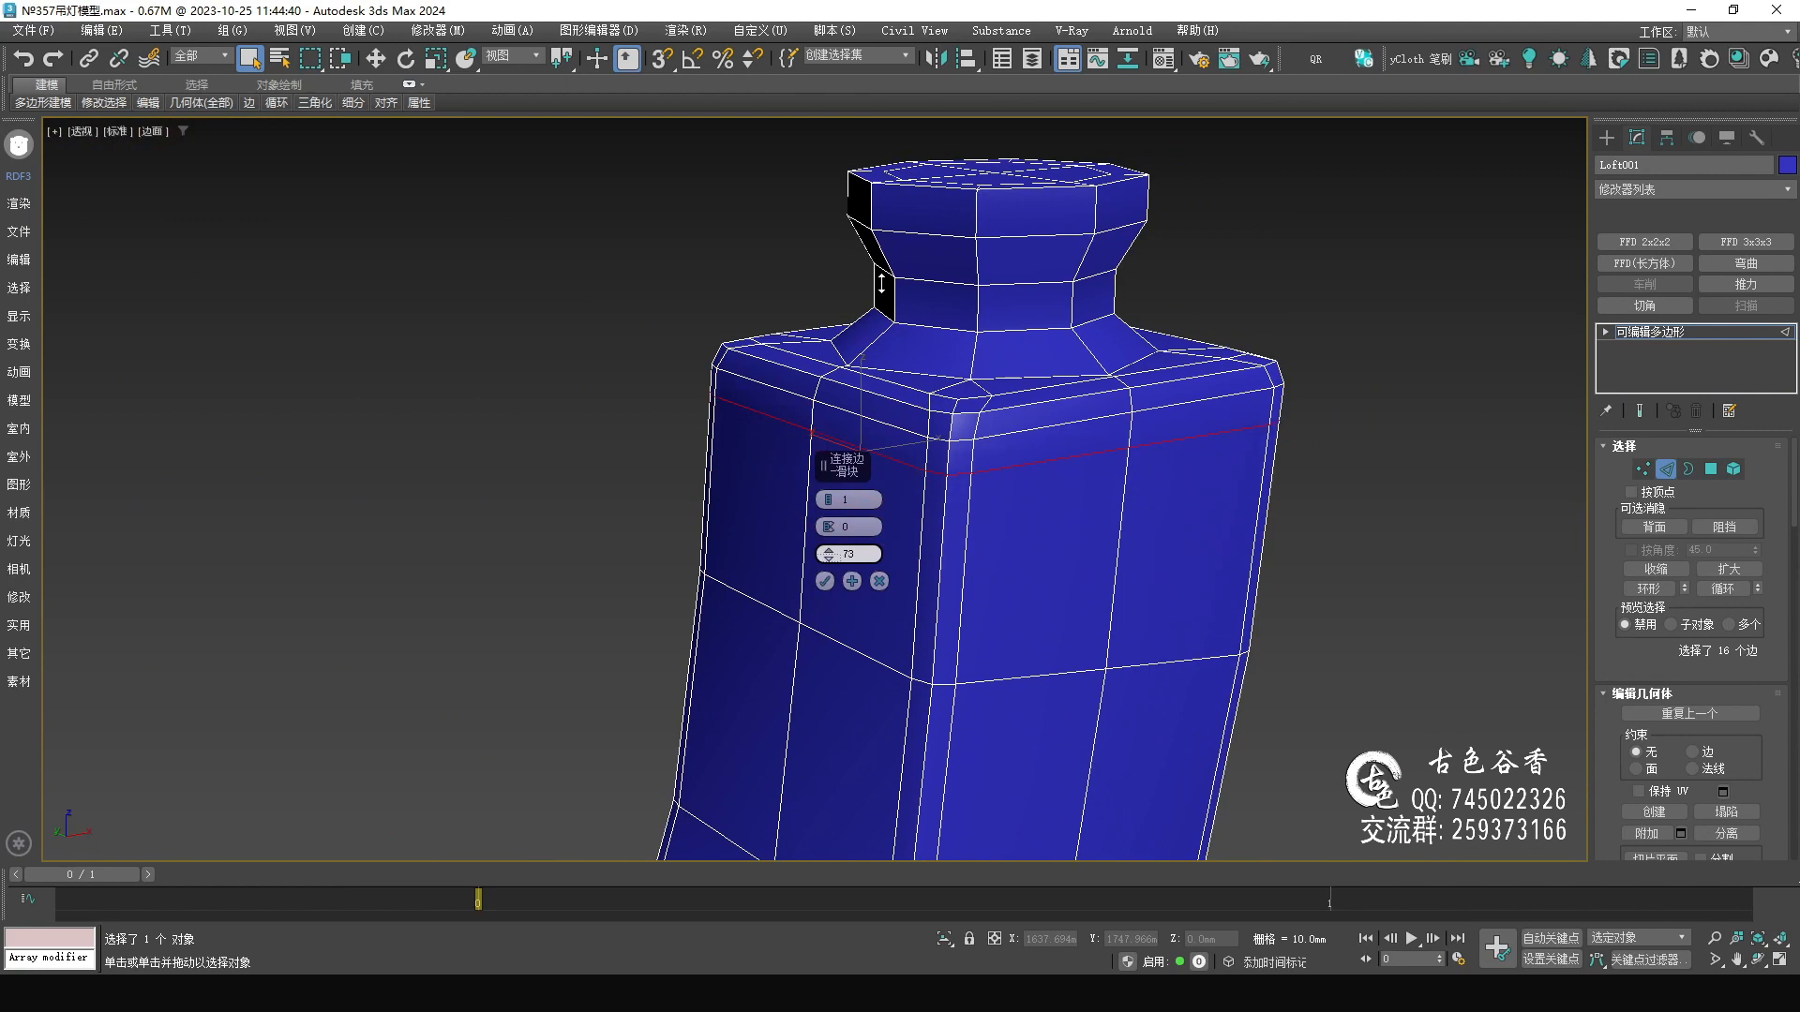
left_click(825, 581)
- Connect the ring of lengthwise edges at the arm's inner end with one supporting edge loop slid close to the end rim
left_click(1700, 334)
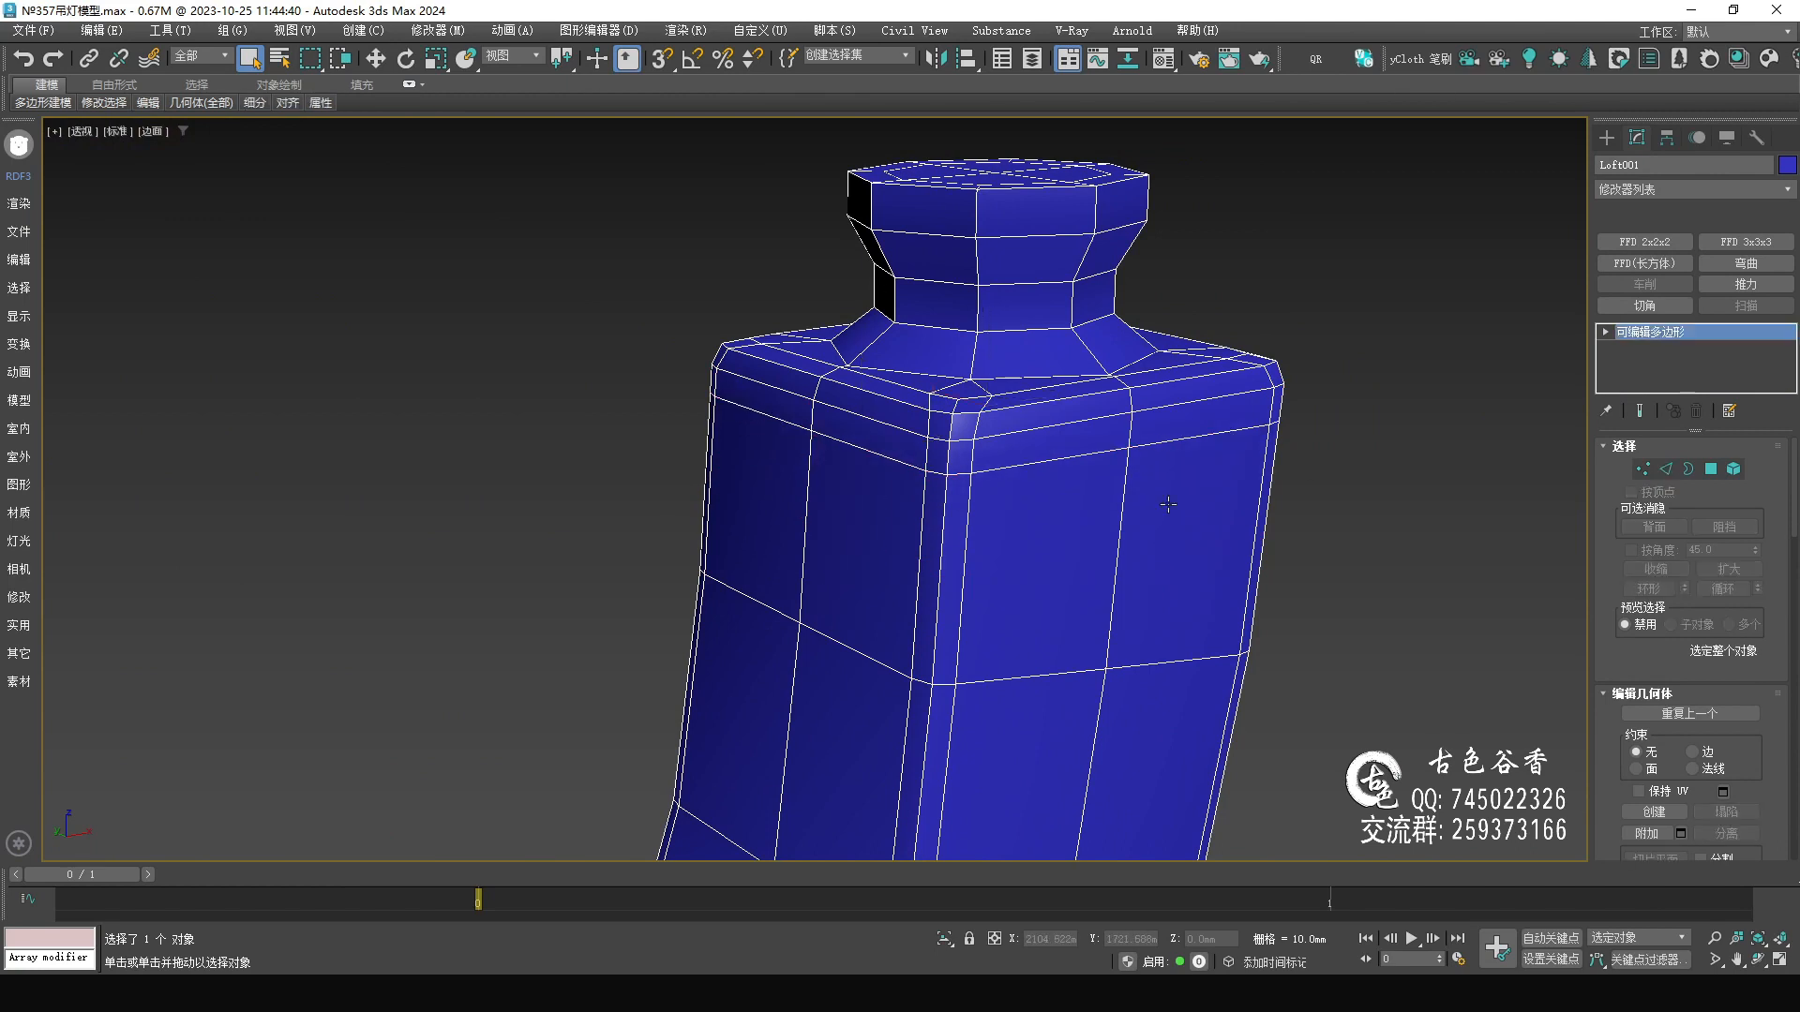
scroll(1123, 519, "down", 6)
left_click(1123, 520)
scroll(1094, 549, "down", 4)
scroll(665, 576, "up", 6)
left_click(758, 601)
key("F4")
key("2")
left_click(767, 600)
middle_click_drag(767, 600, 803, 582, "alt")
key("alt+r")
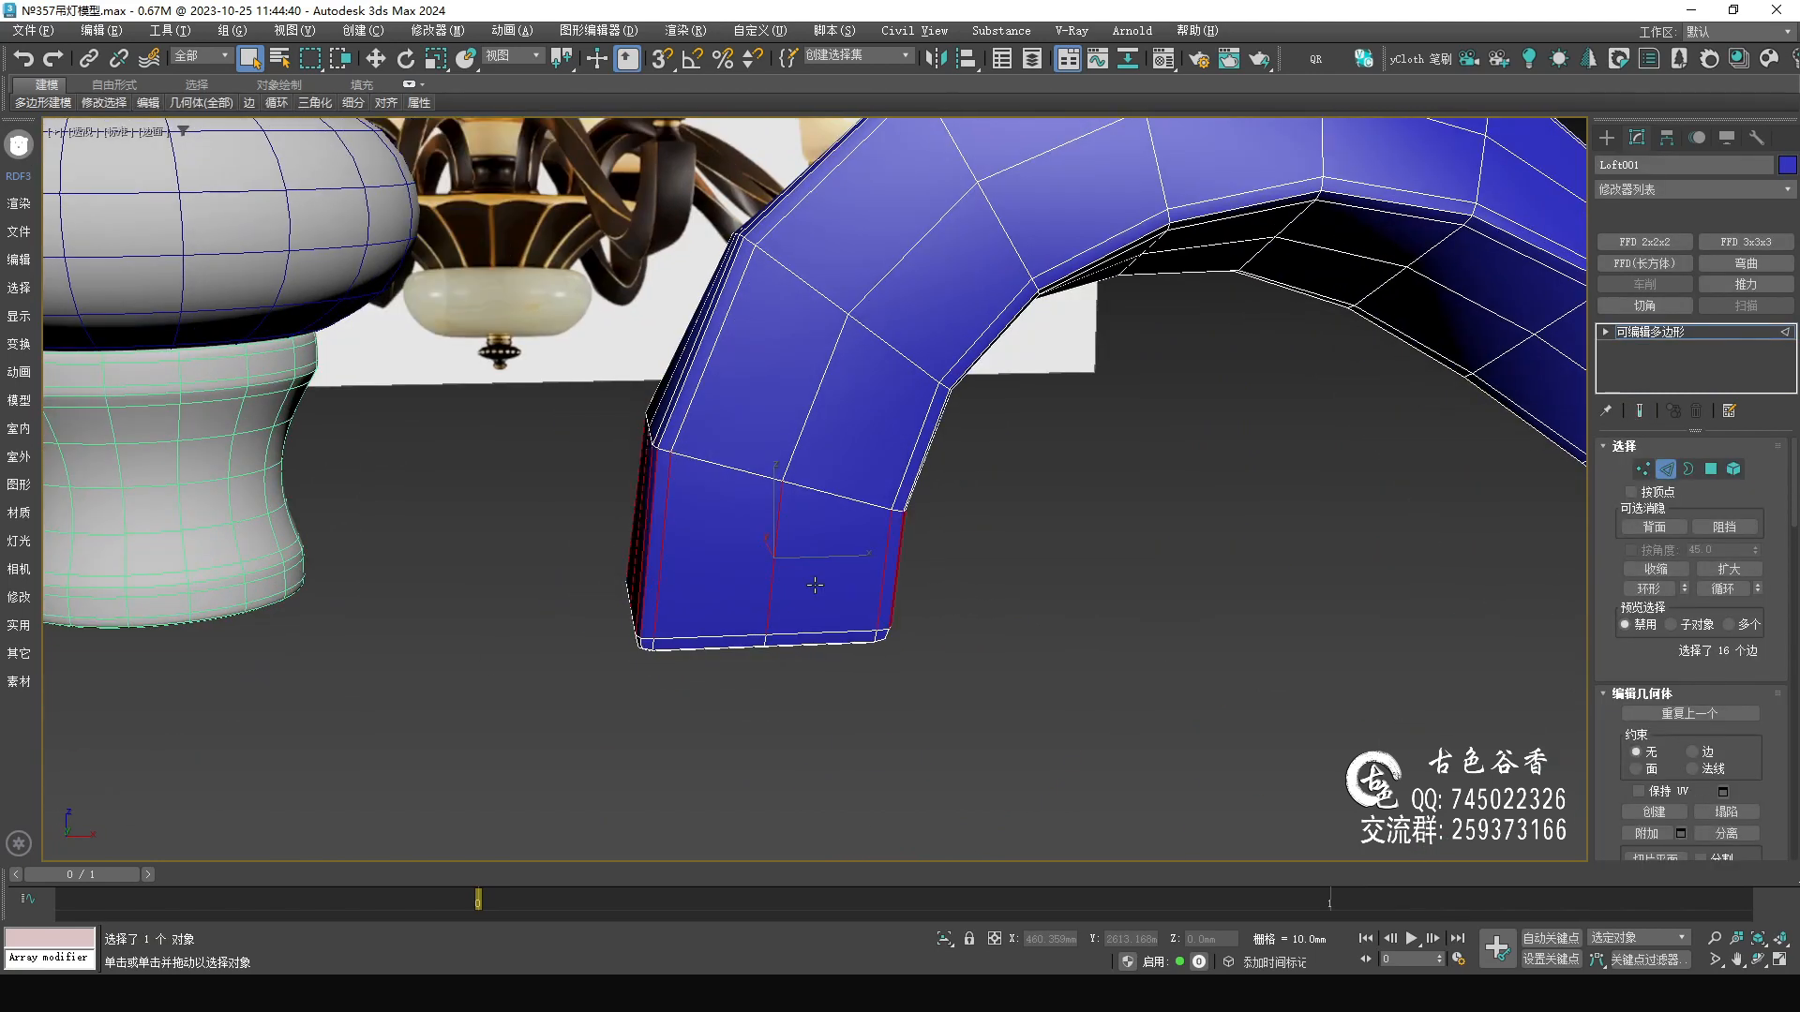
key("ctrl+shift+e")
left_click_drag(828, 554, 916, 935)
left_click_drag(944, 40, 938, 108)
left_click(825, 581)
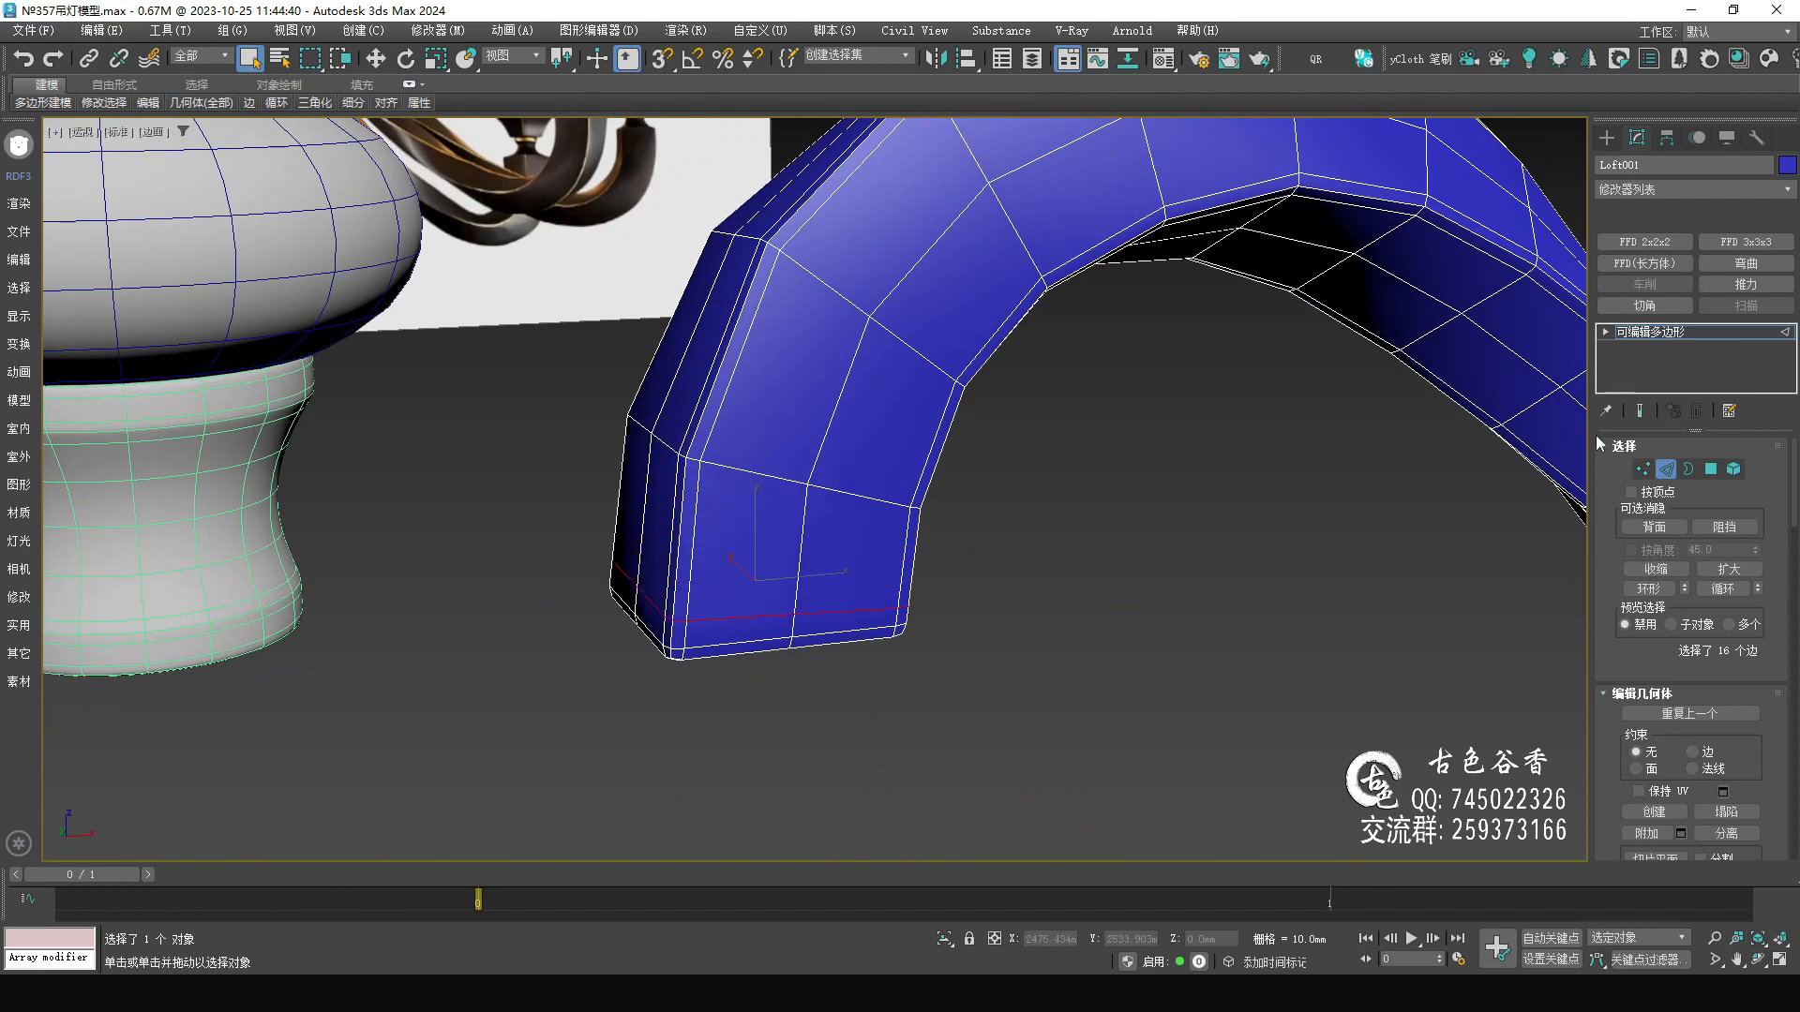
- Turn on NURMS smoothing for the whole arm and examine its ends with and without edges displayed
left_click(1652, 332)
scroll(813, 485, "down", 5)
middle_click_drag(1031, 503, 900, 491, "alt")
key("ctrl+q")
left_click(1033, 465)
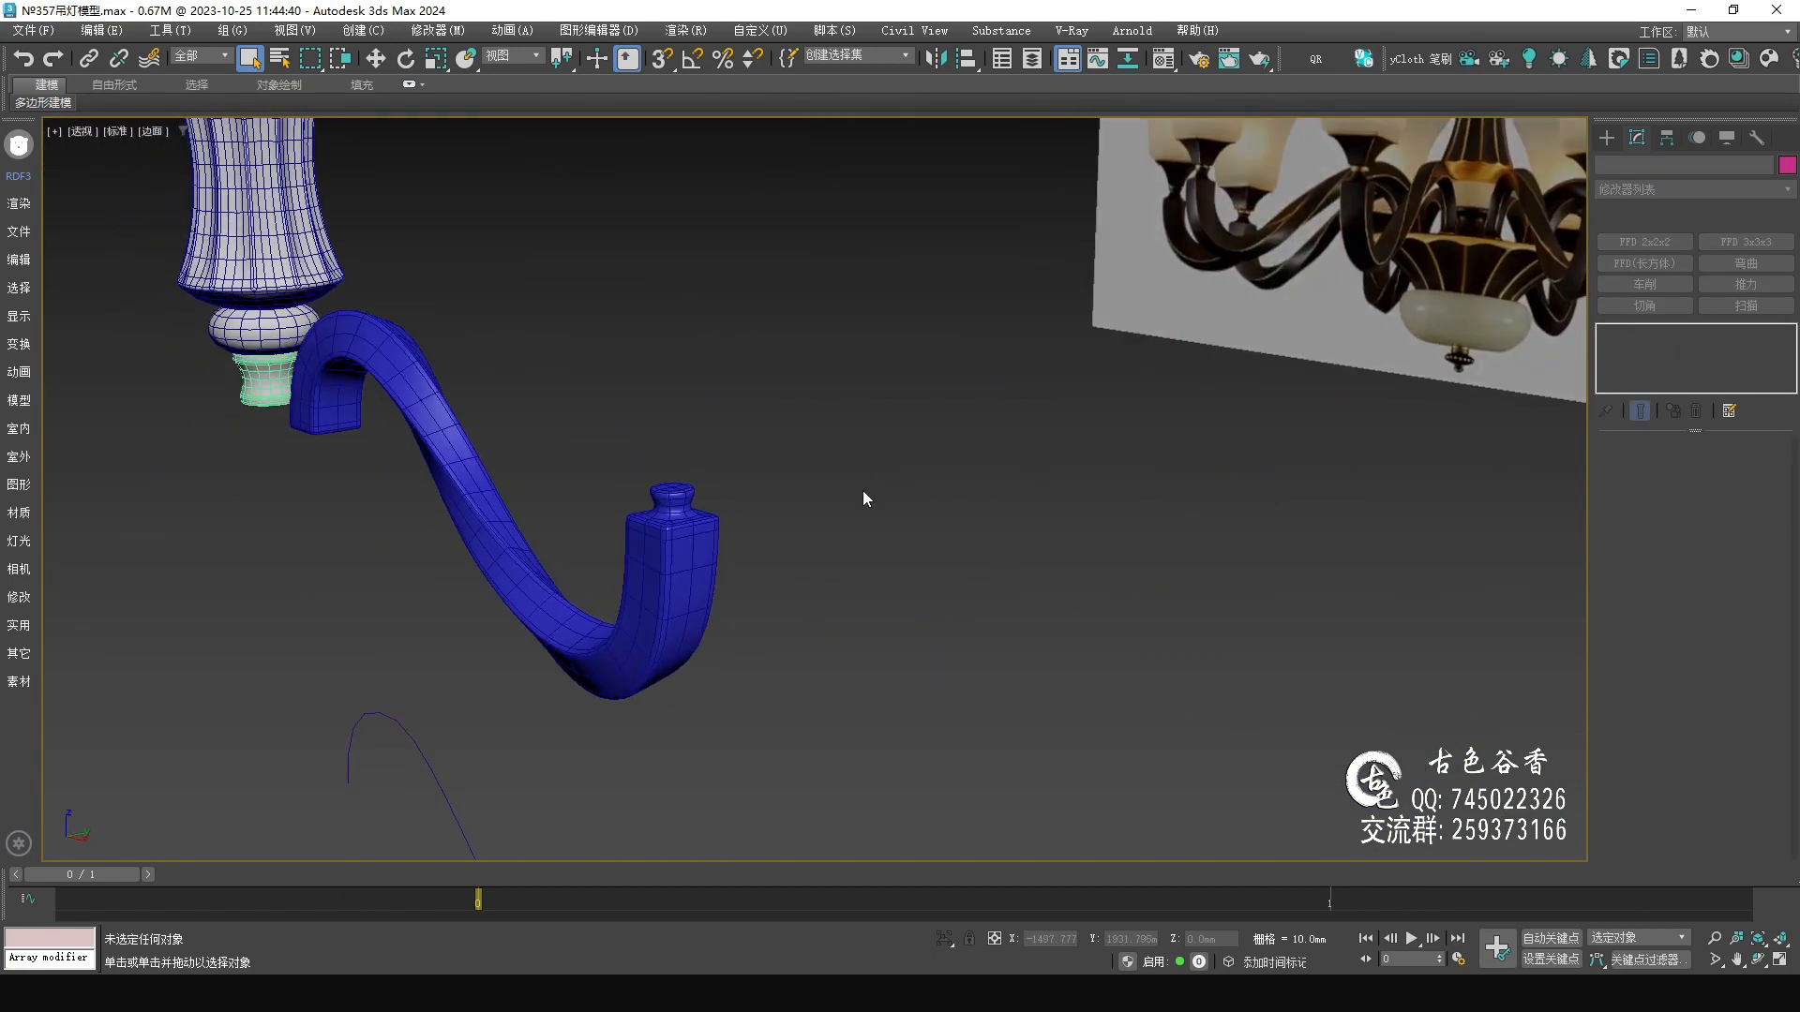
scroll(716, 600, "up", 4)
left_click(715, 603)
key("F4")
middle_click_drag(811, 592, 984, 513)
left_click(1063, 566)
- Delete the leftover construction splines below the arm
scroll(1063, 566, "down", 5)
middle_click_drag(1077, 667, 848, 506)
scroll(1005, 572, "down", 3)
left_click_drag(691, 478, 1224, 832)
middle_click_drag(1035, 589, 1110, 659)
key("Delete")
middle_click_drag(991, 440, 1038, 583)
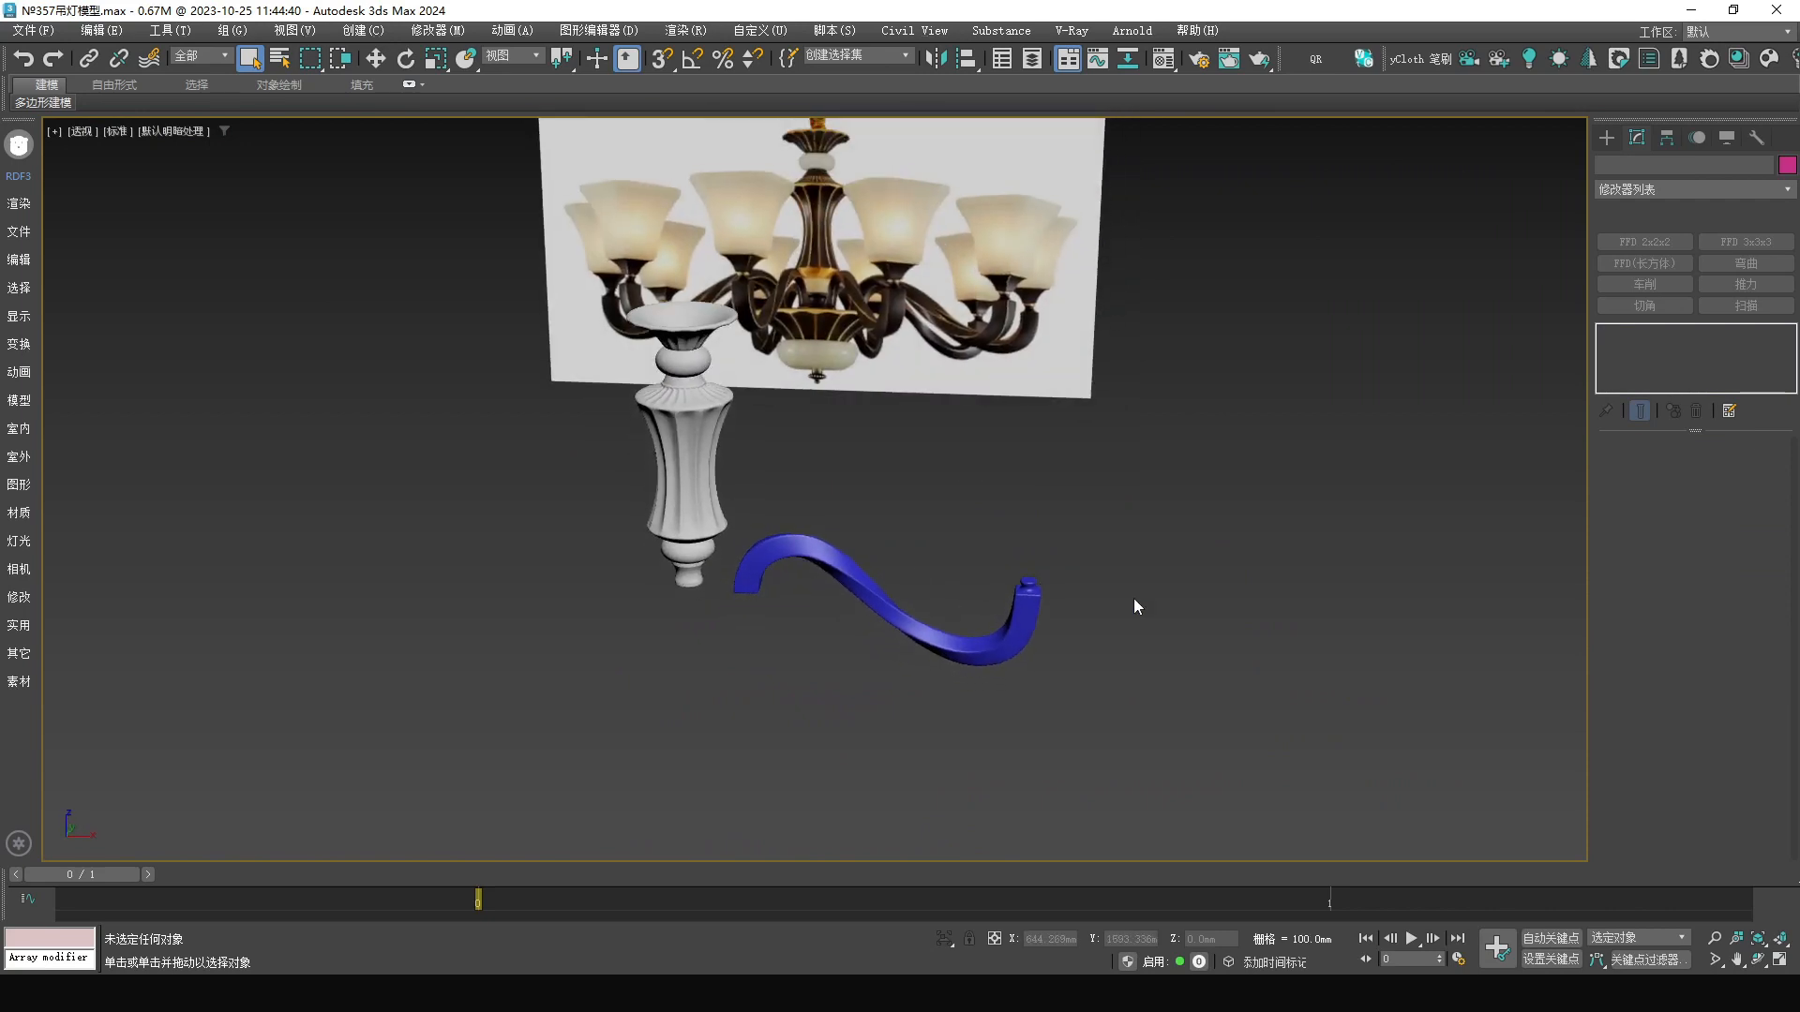